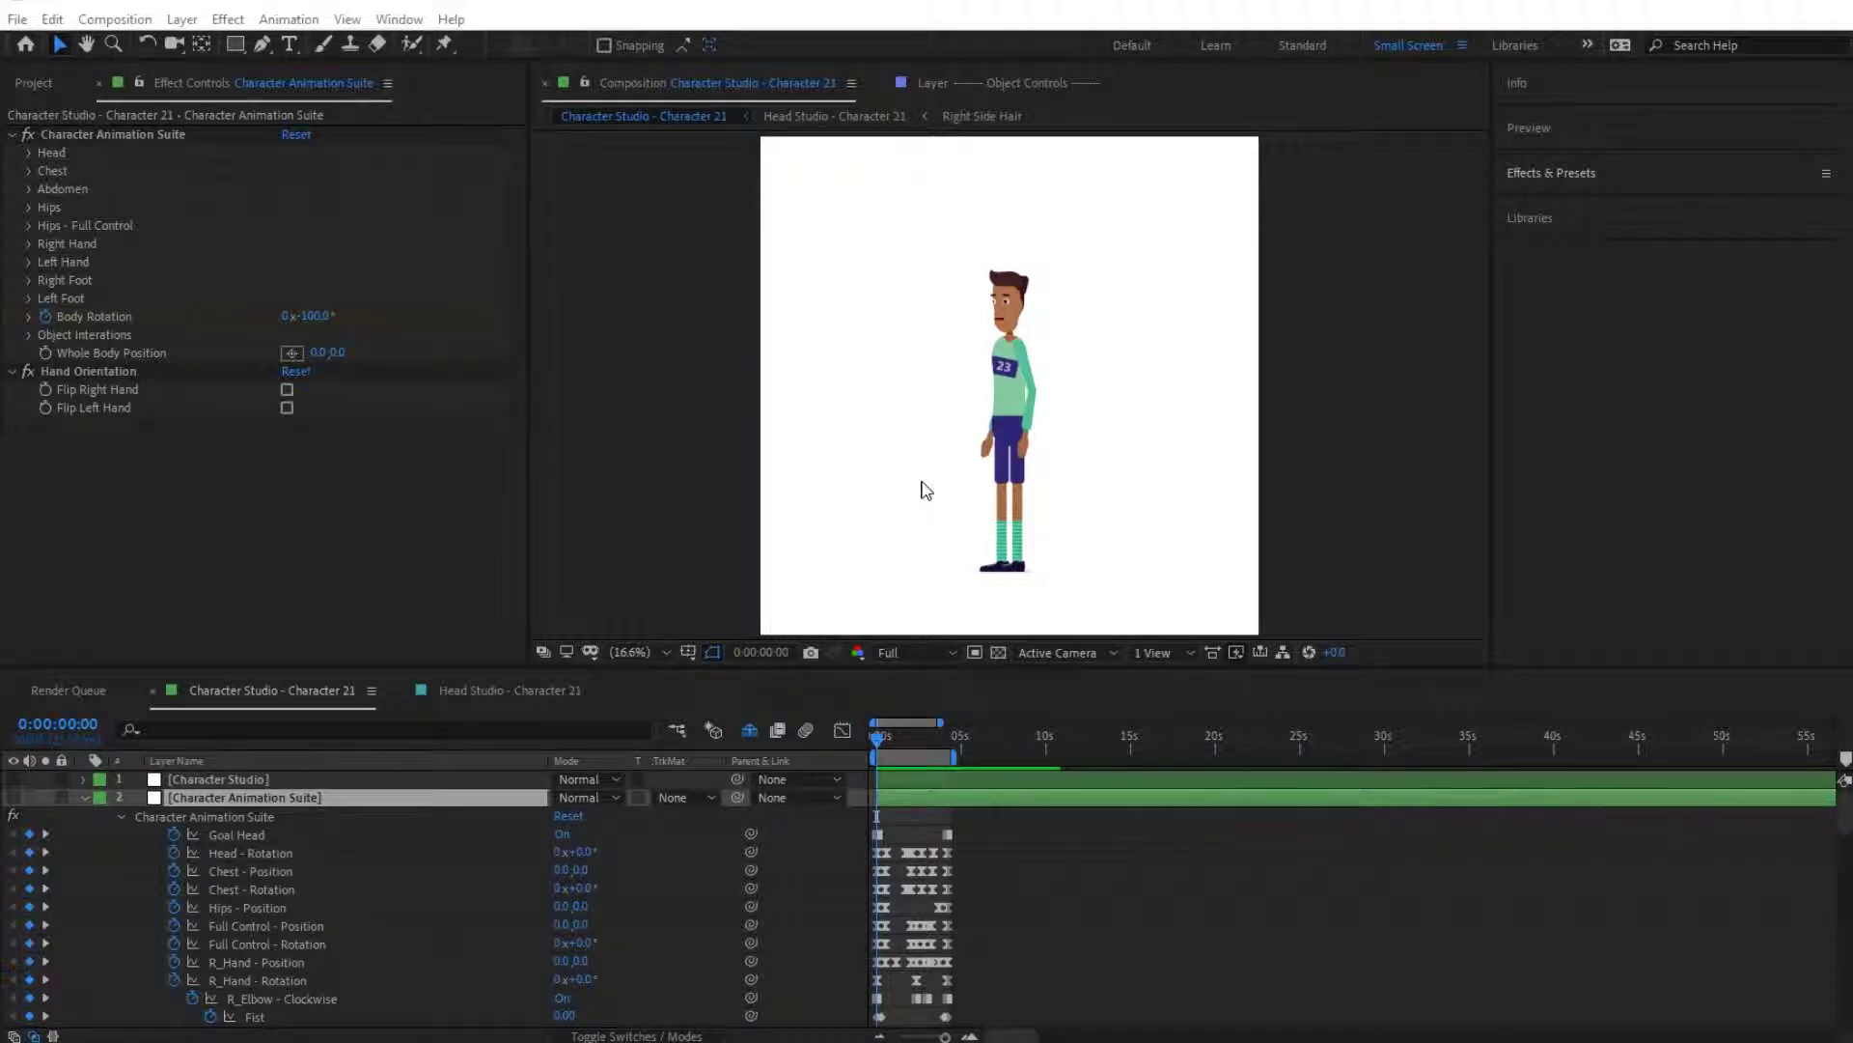
# Step: Preview the athlete animation from 0:00:01:02, then bring up the Project panel
pyautogui.click(894, 737)
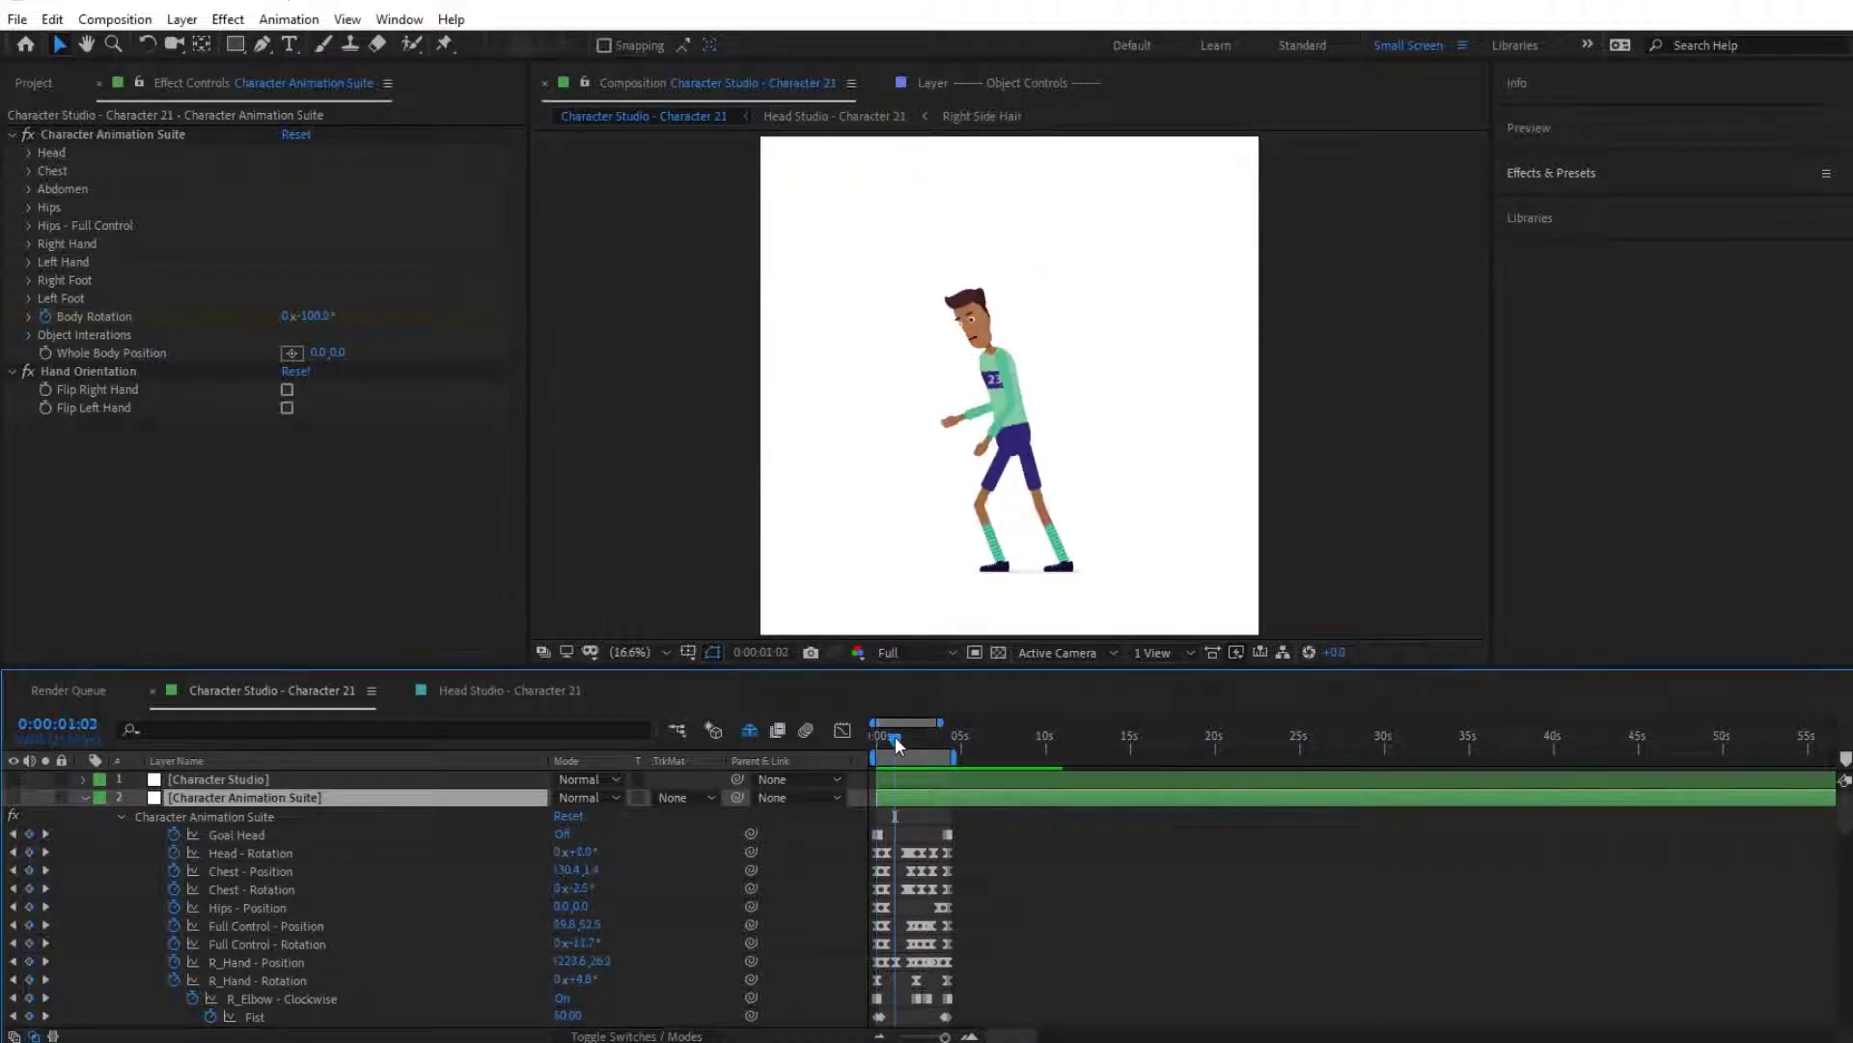
pyautogui.press('space')
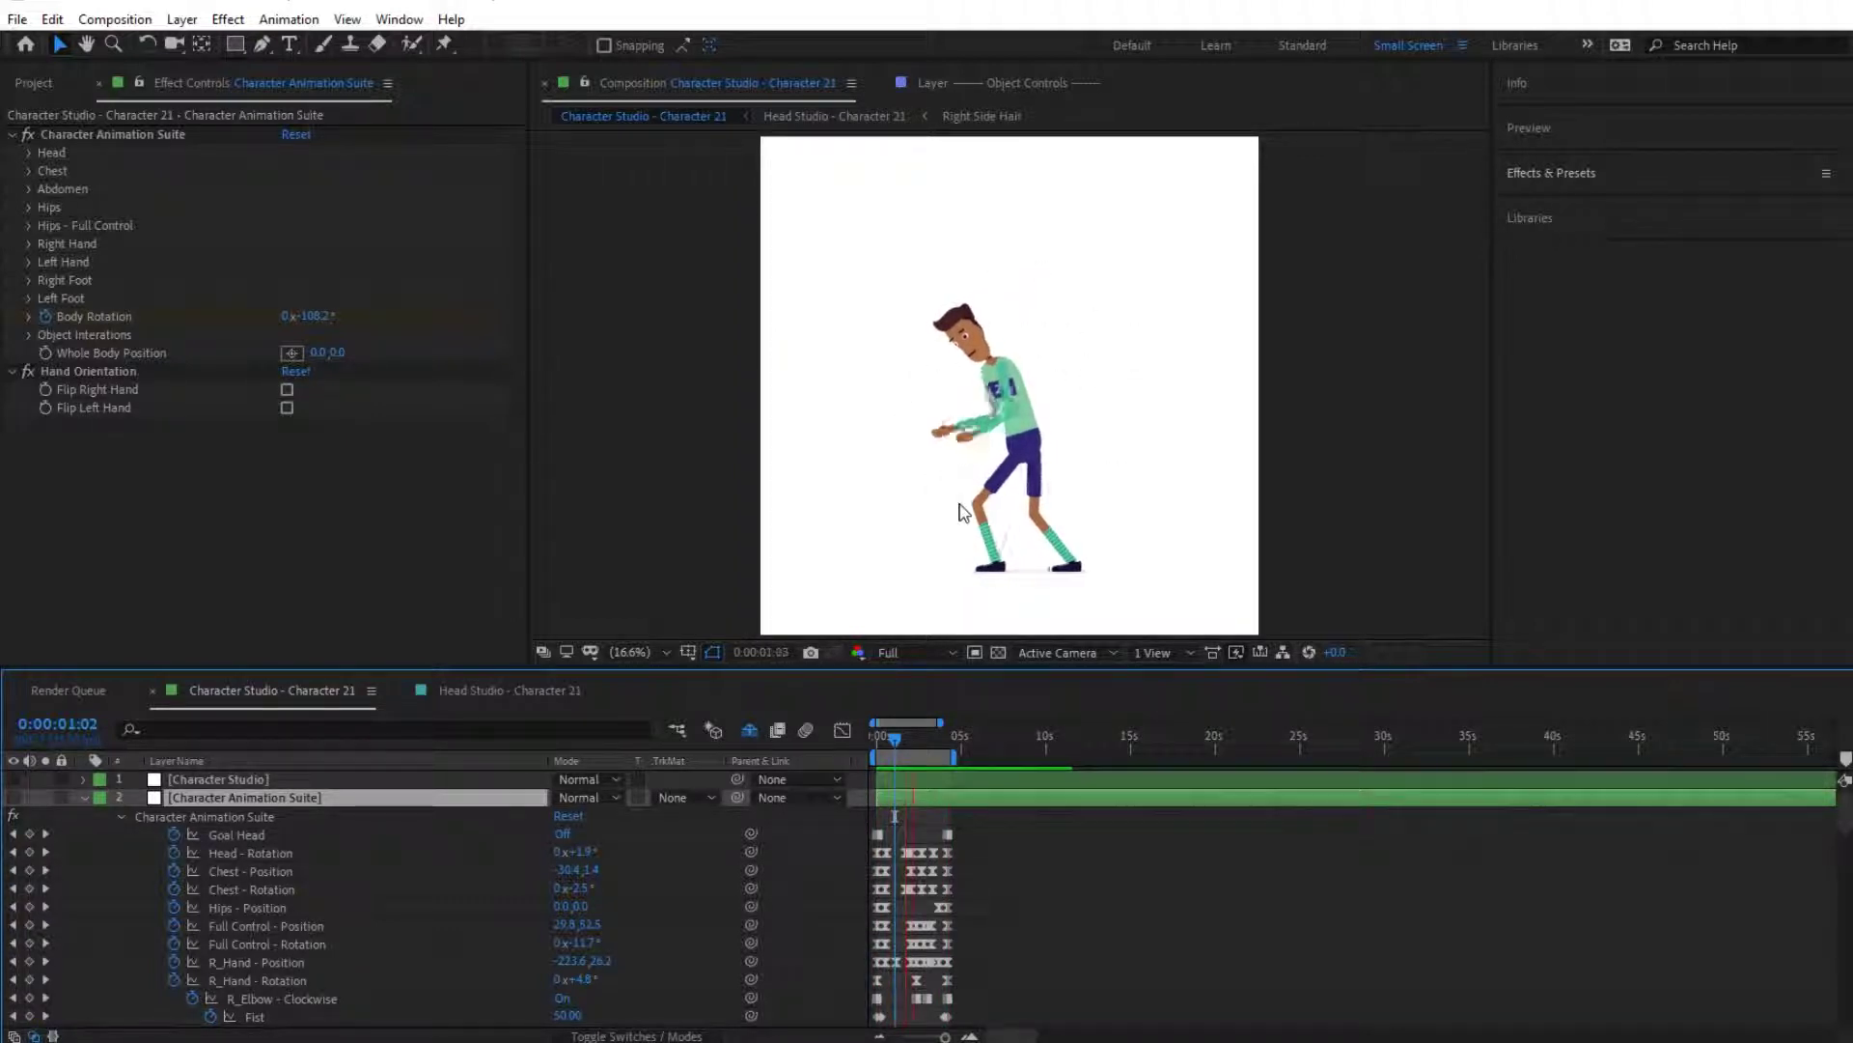
pyautogui.press('space')
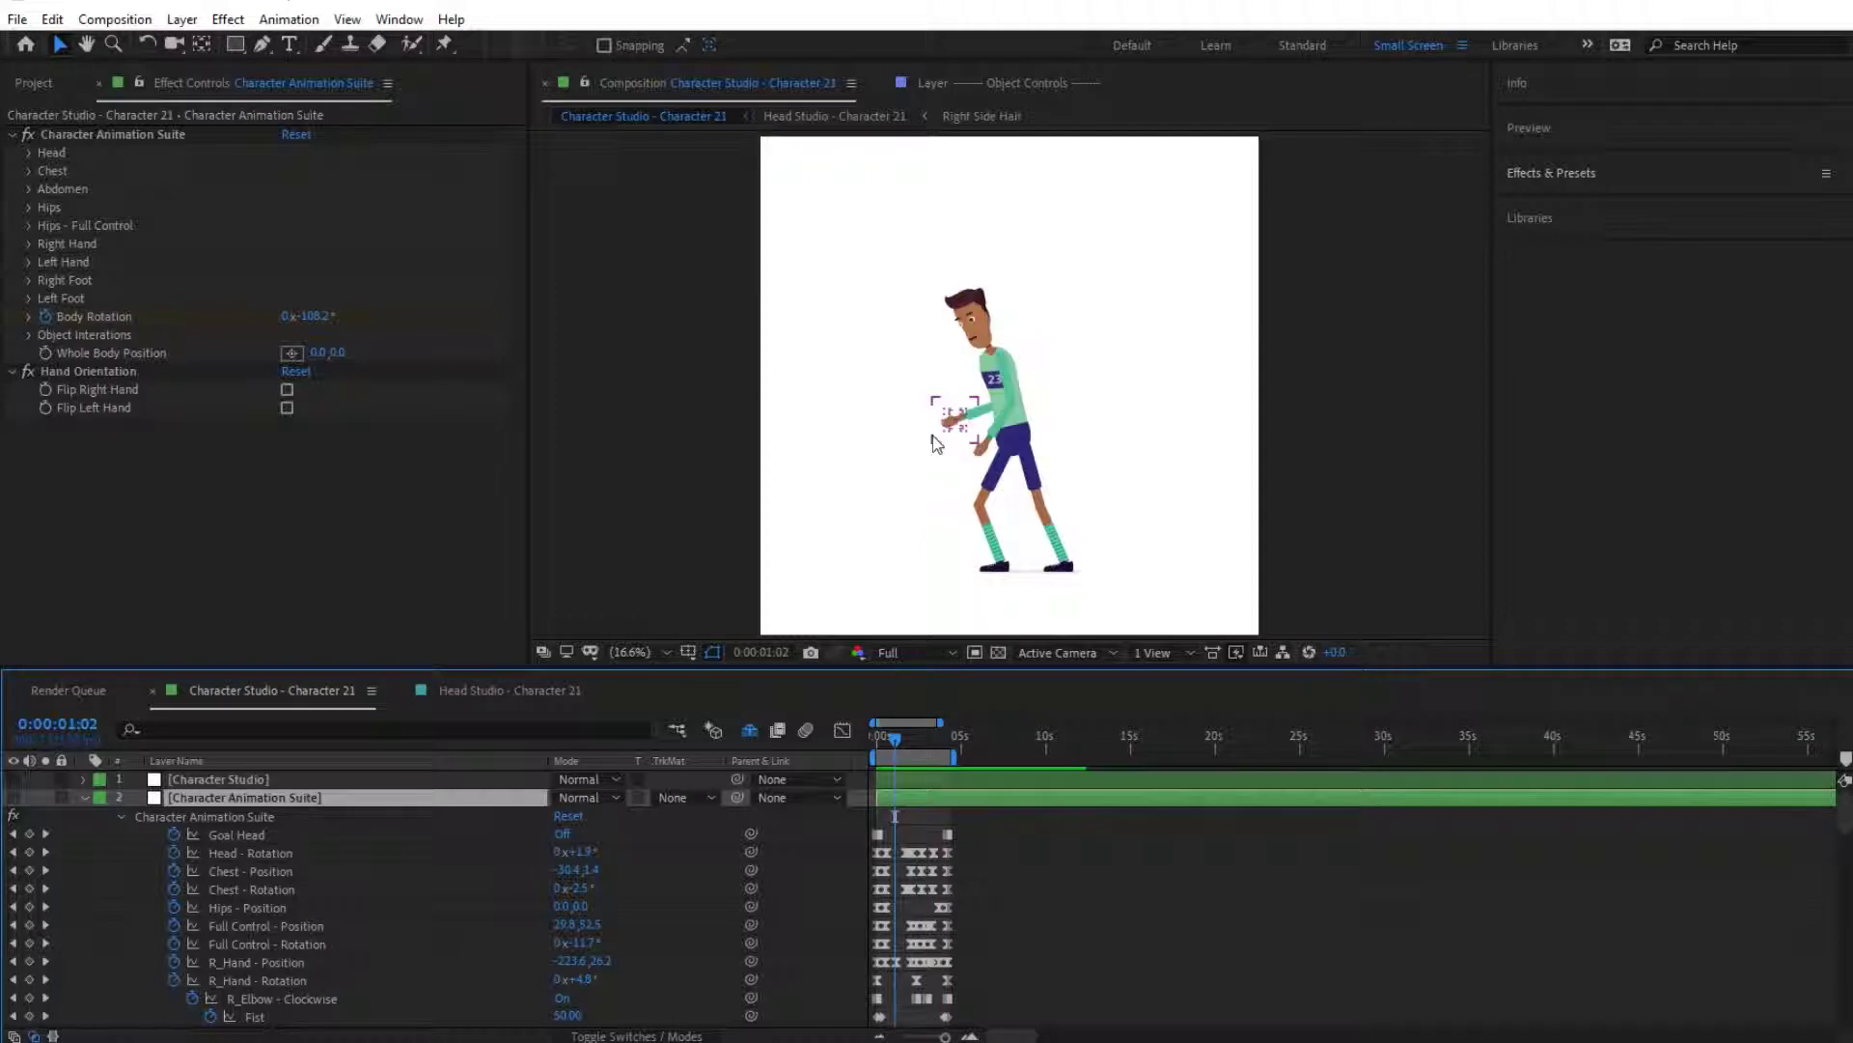
pyautogui.moveTo(1025, 386)
pyautogui.click(21, 90)
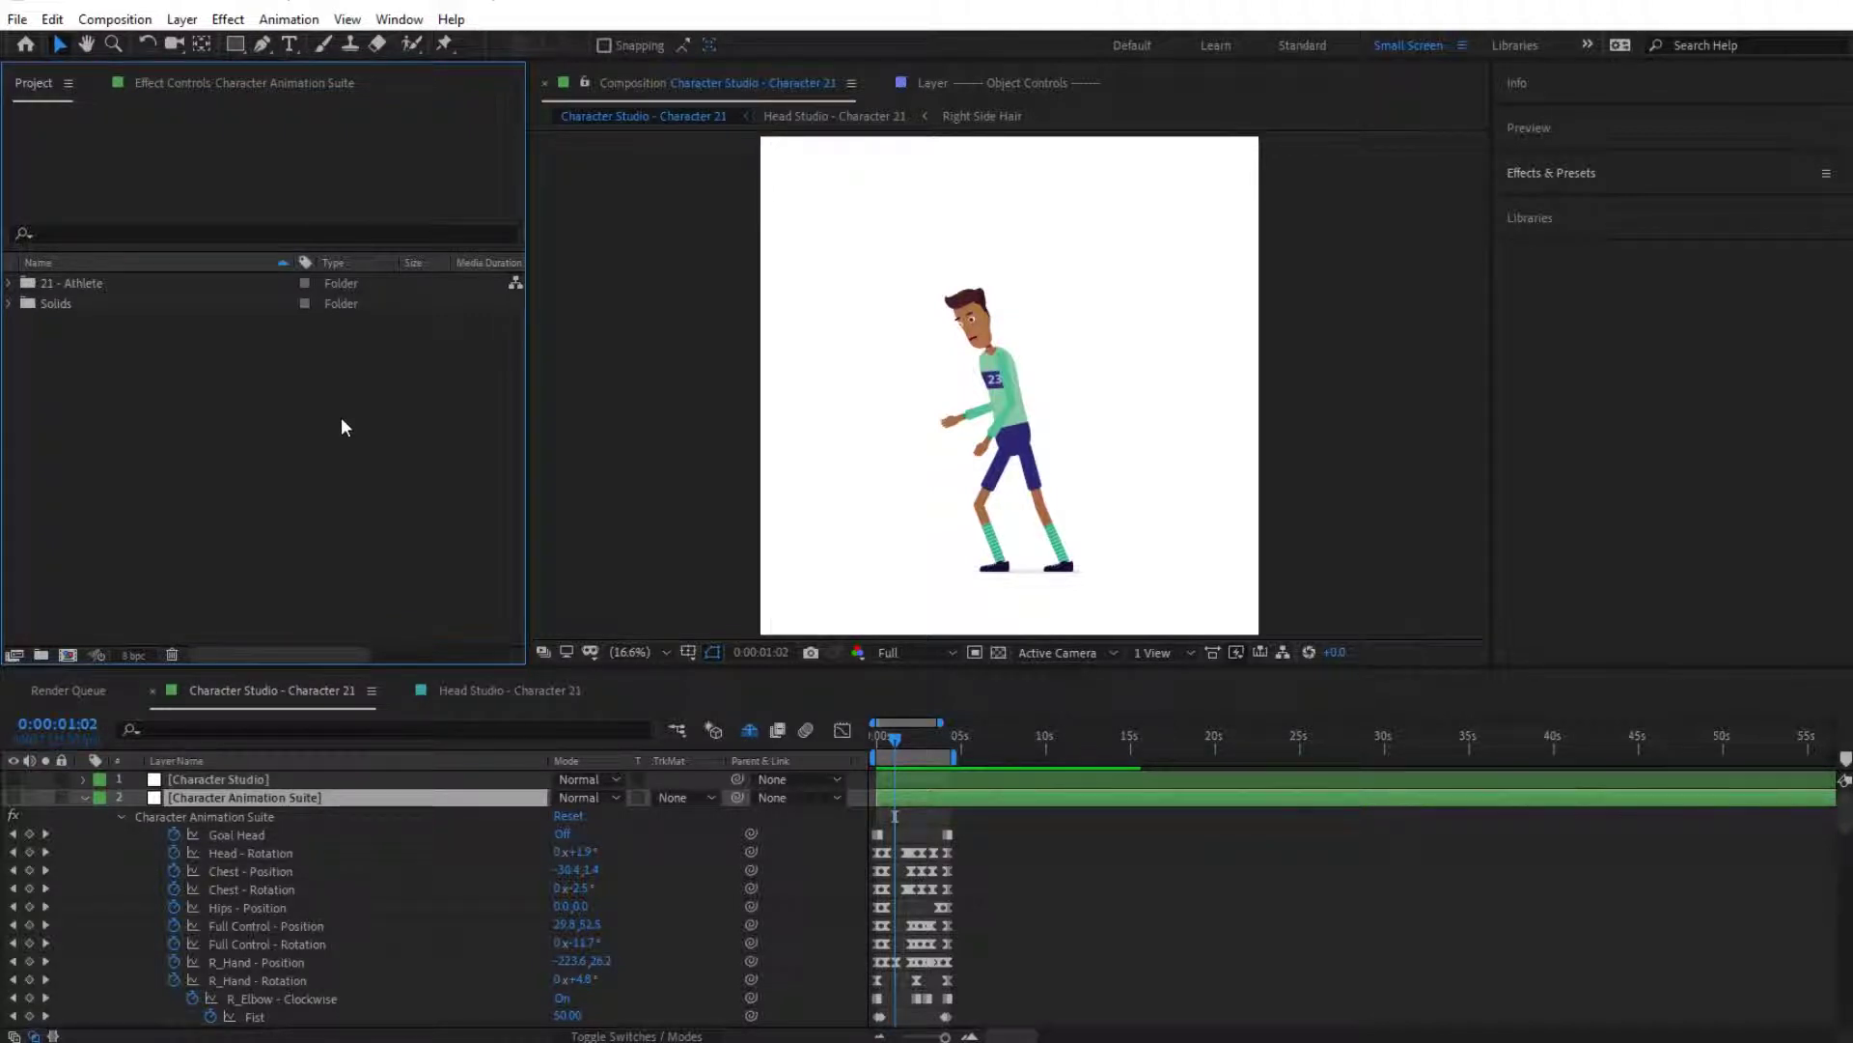
# Step: Save a new copy of the project with File > Increment and Save
pyautogui.click(18, 19)
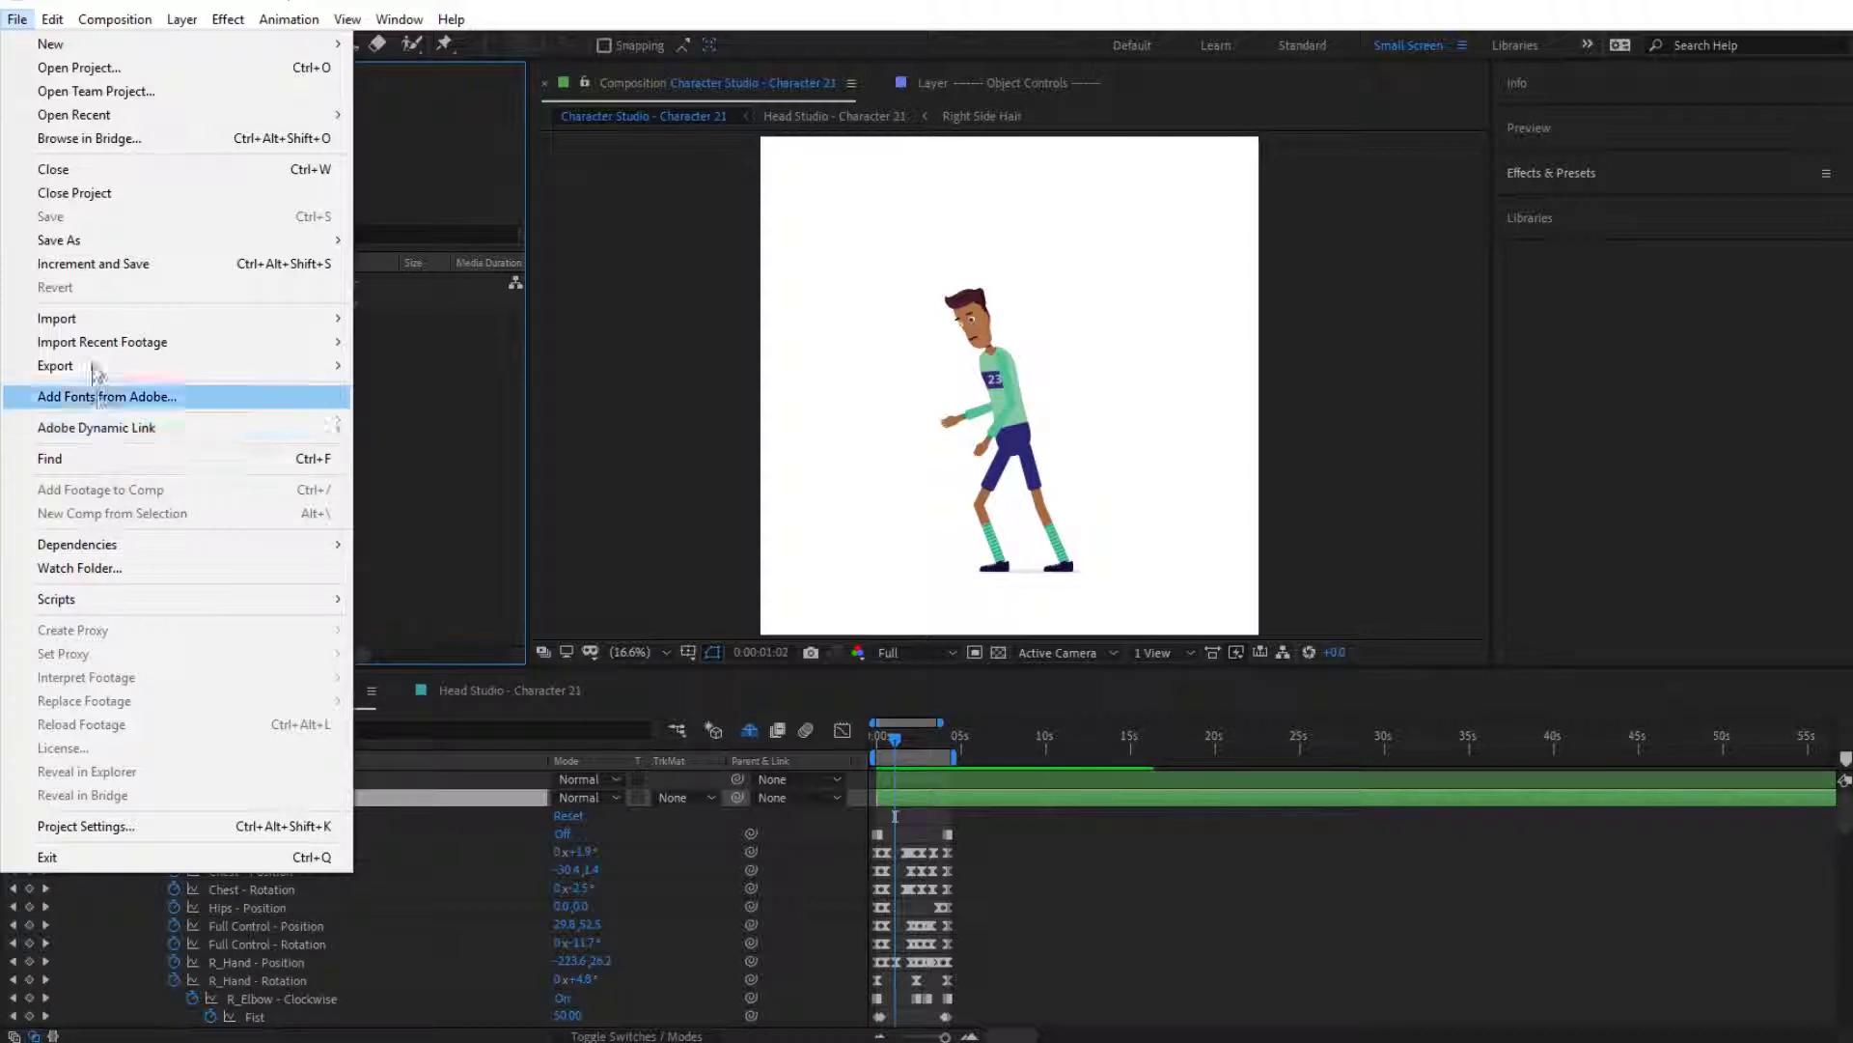
pyautogui.click(133, 265)
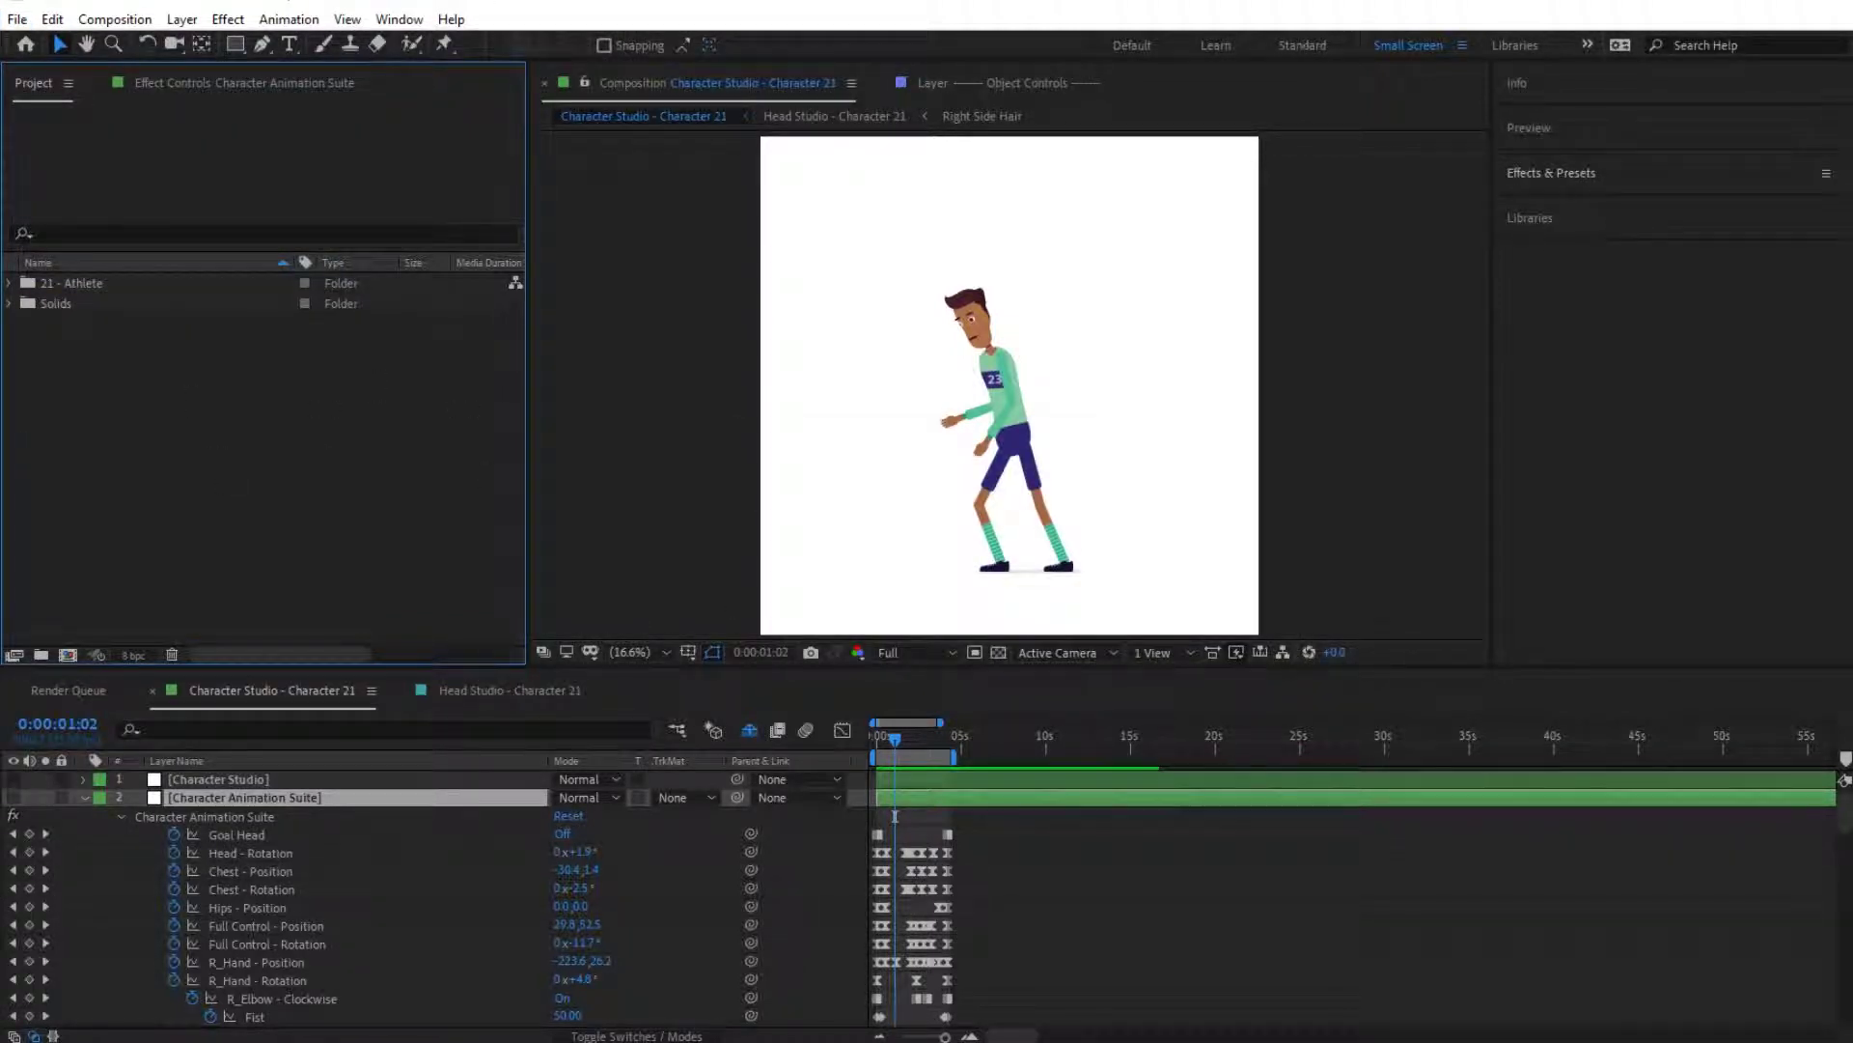
# Step: Drag Scene Designer.aep from the 03 - Scene Designer folder into the After Effects project
pyautogui.hotkey('alt', 'Tab')
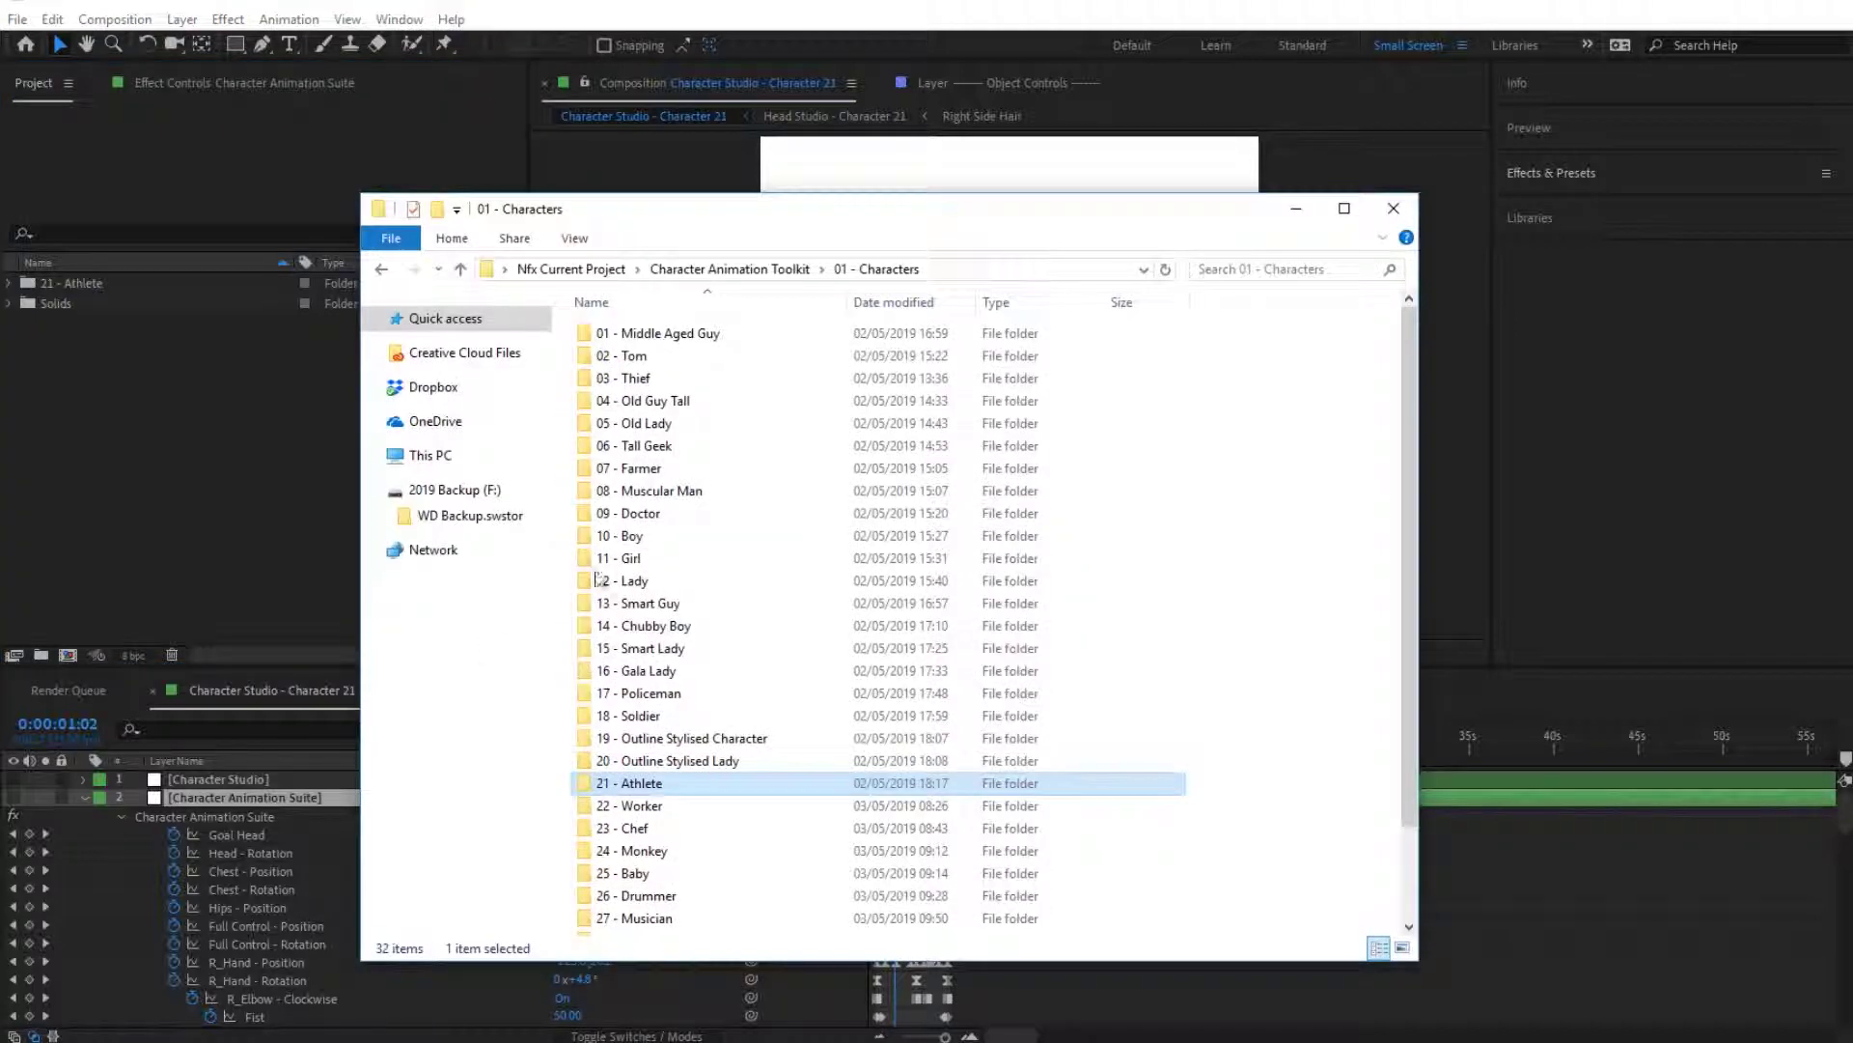
pyautogui.click(714, 269)
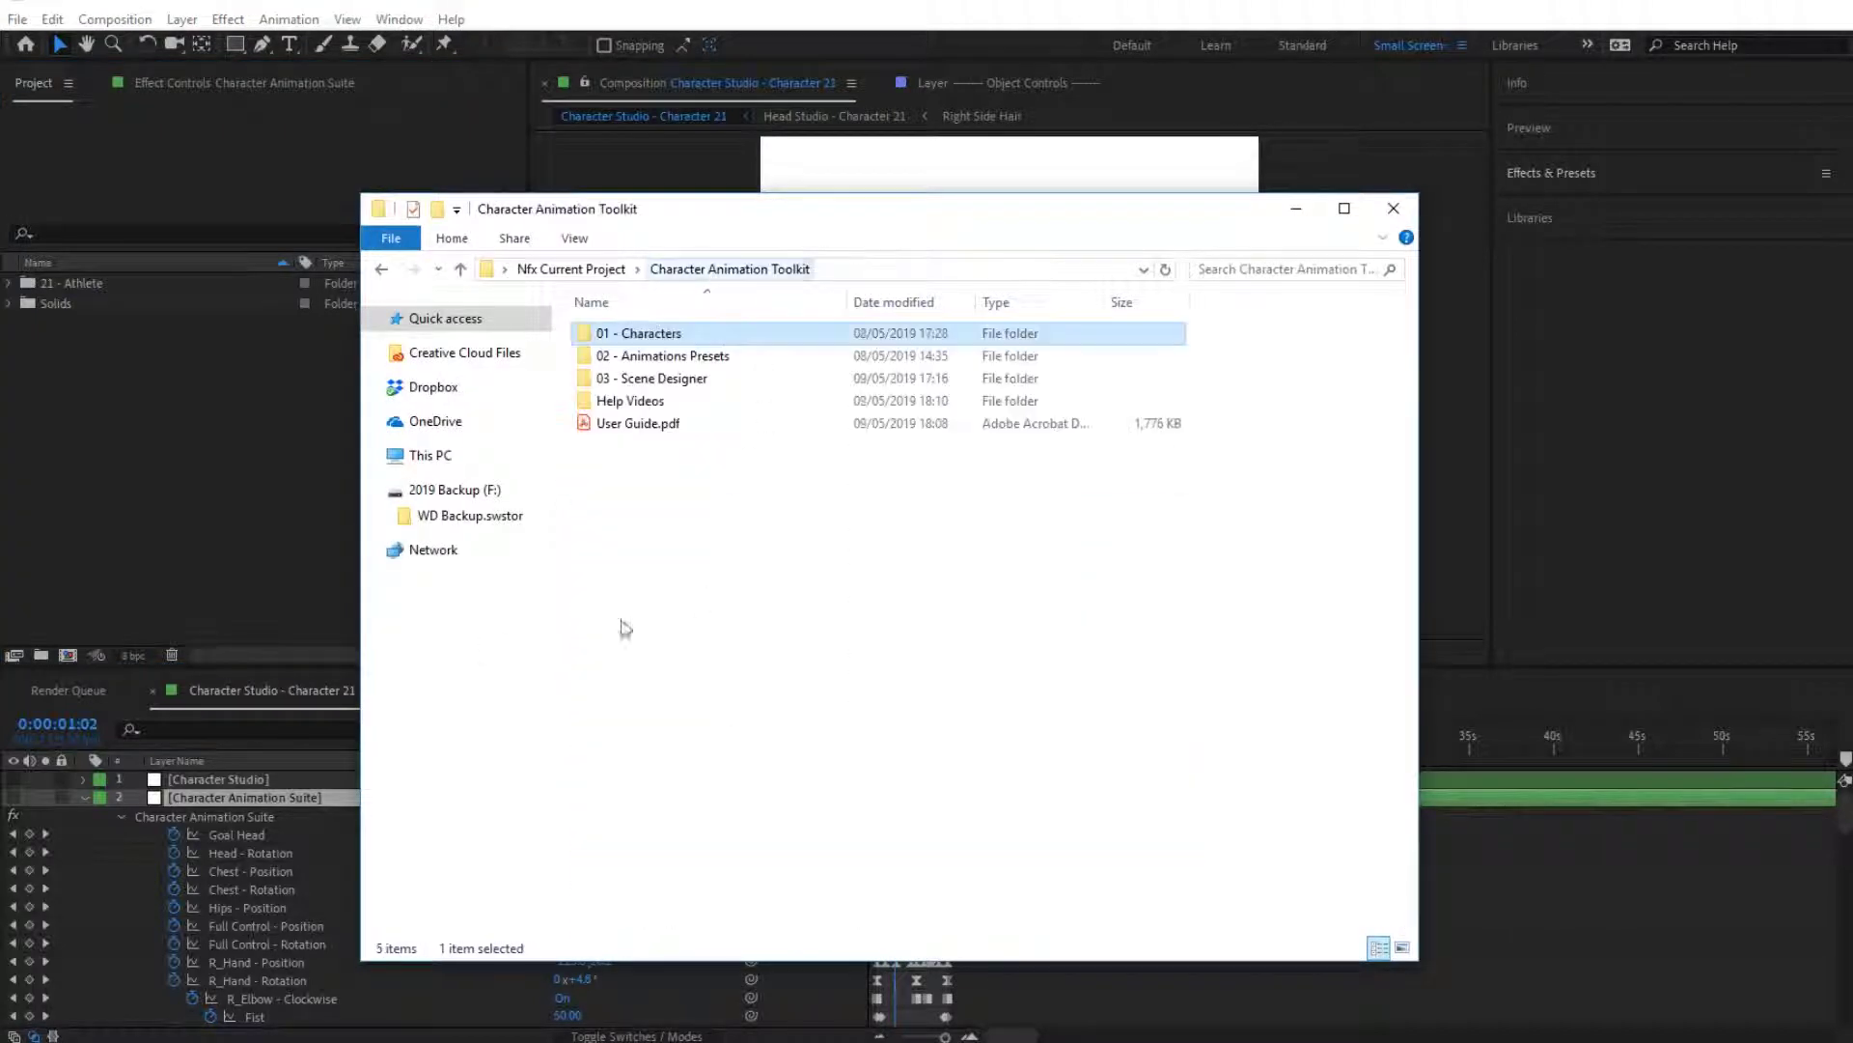
pyautogui.doubleClick(656, 379)
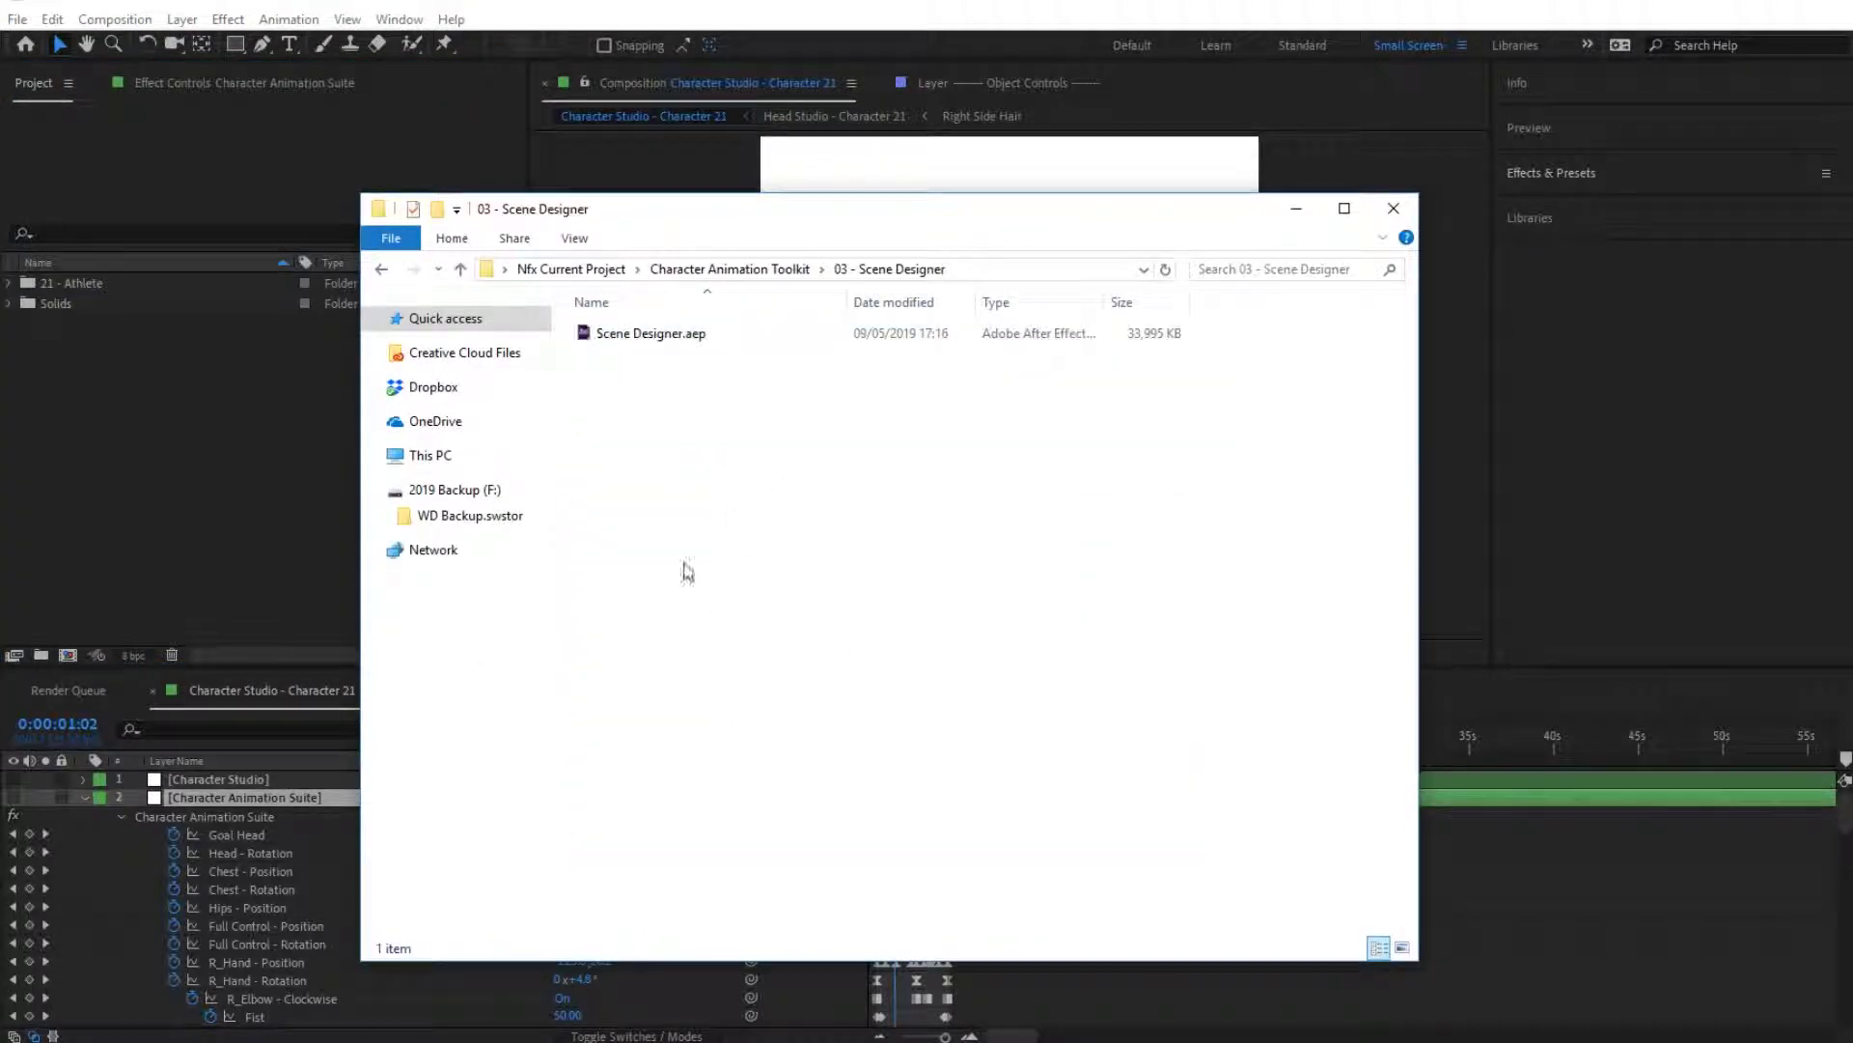
pyautogui.click(675, 344)
pyautogui.moveTo(691, 339); pyautogui.dragTo(227, 447)
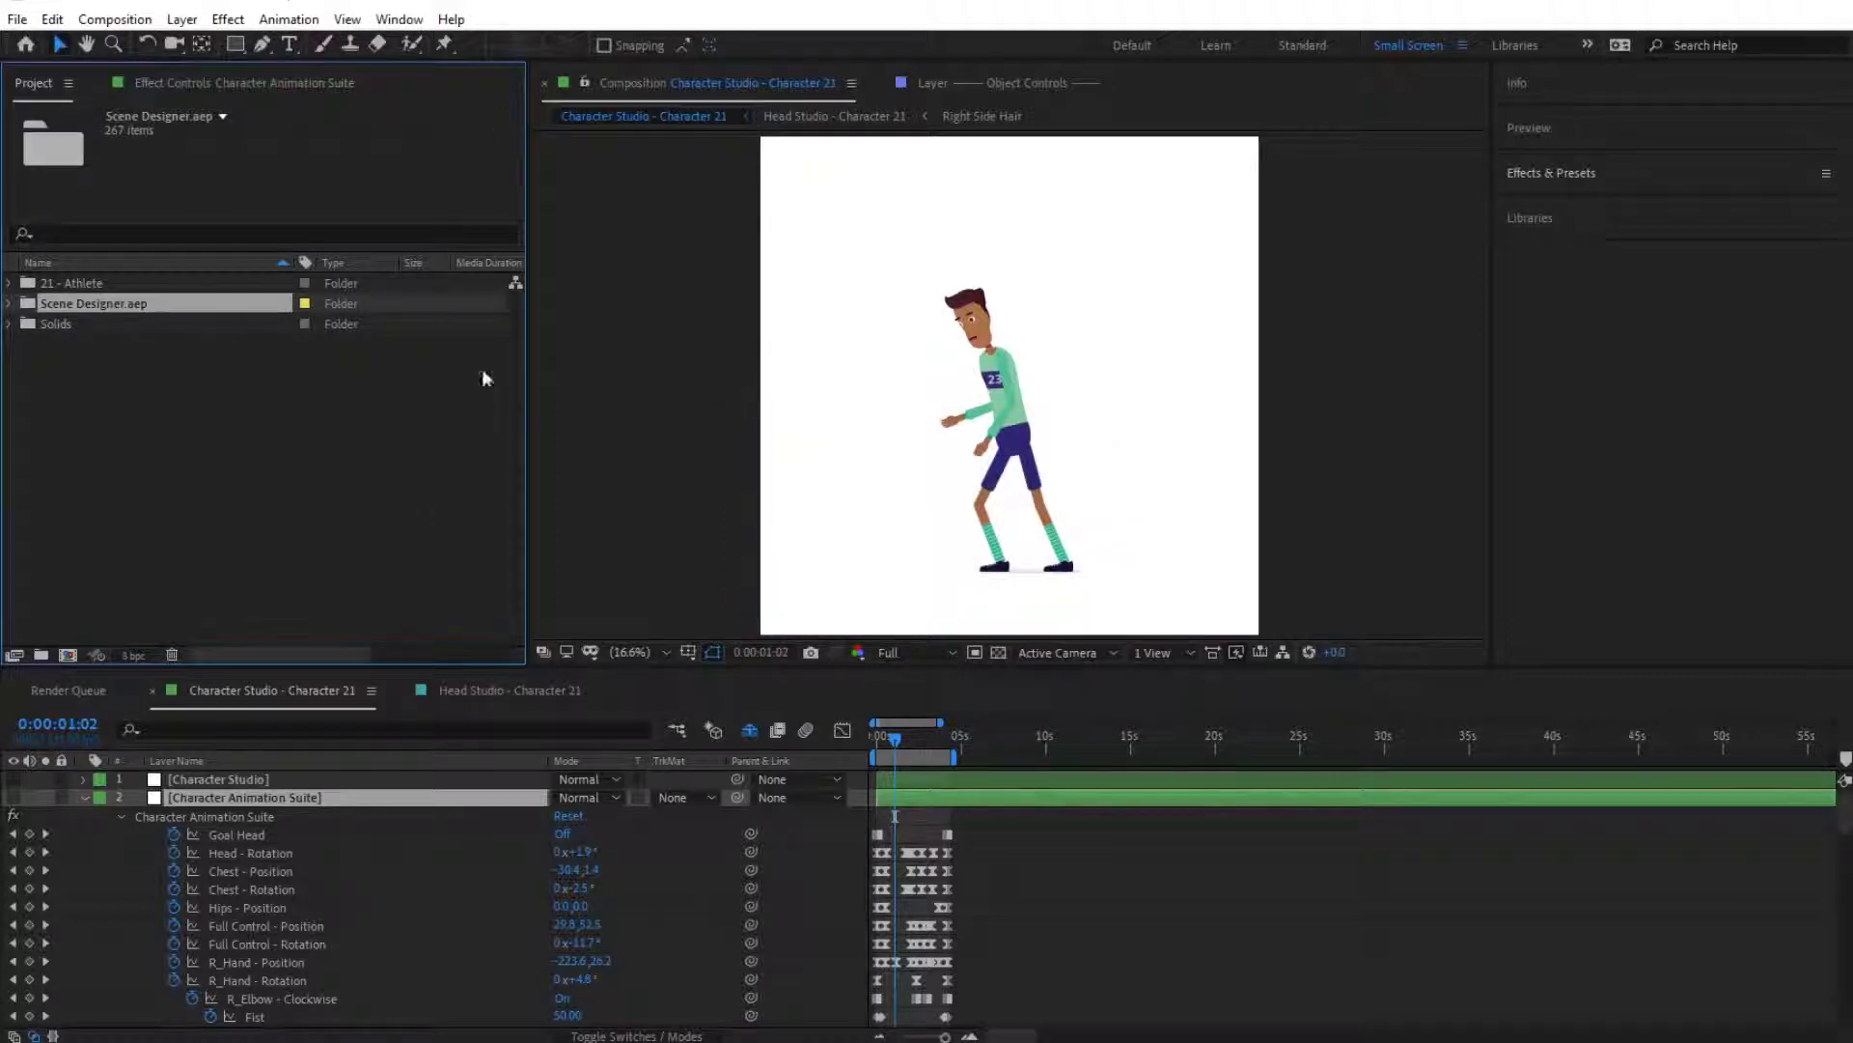
# Step: Expand the imported Scene Designer.aep and its 01 - Scene Design Objects folder
pyautogui.click(10, 304)
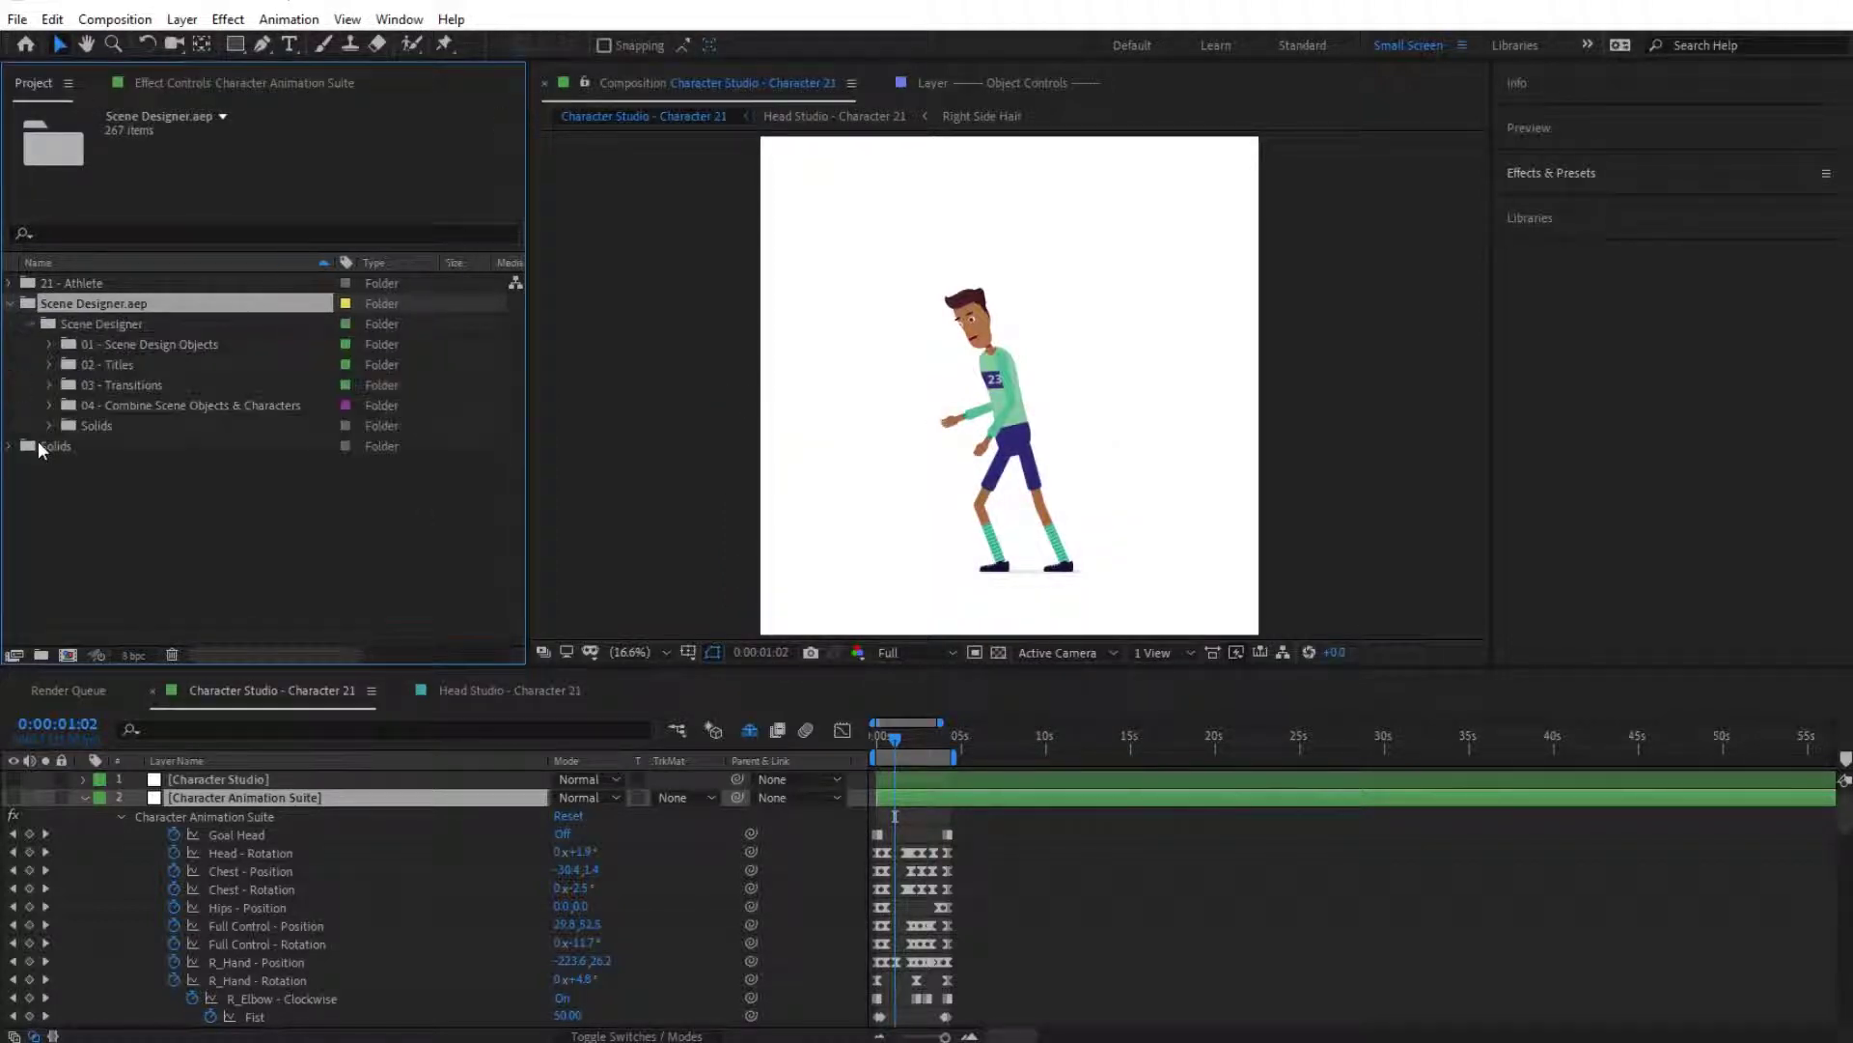
pyautogui.click(140, 346)
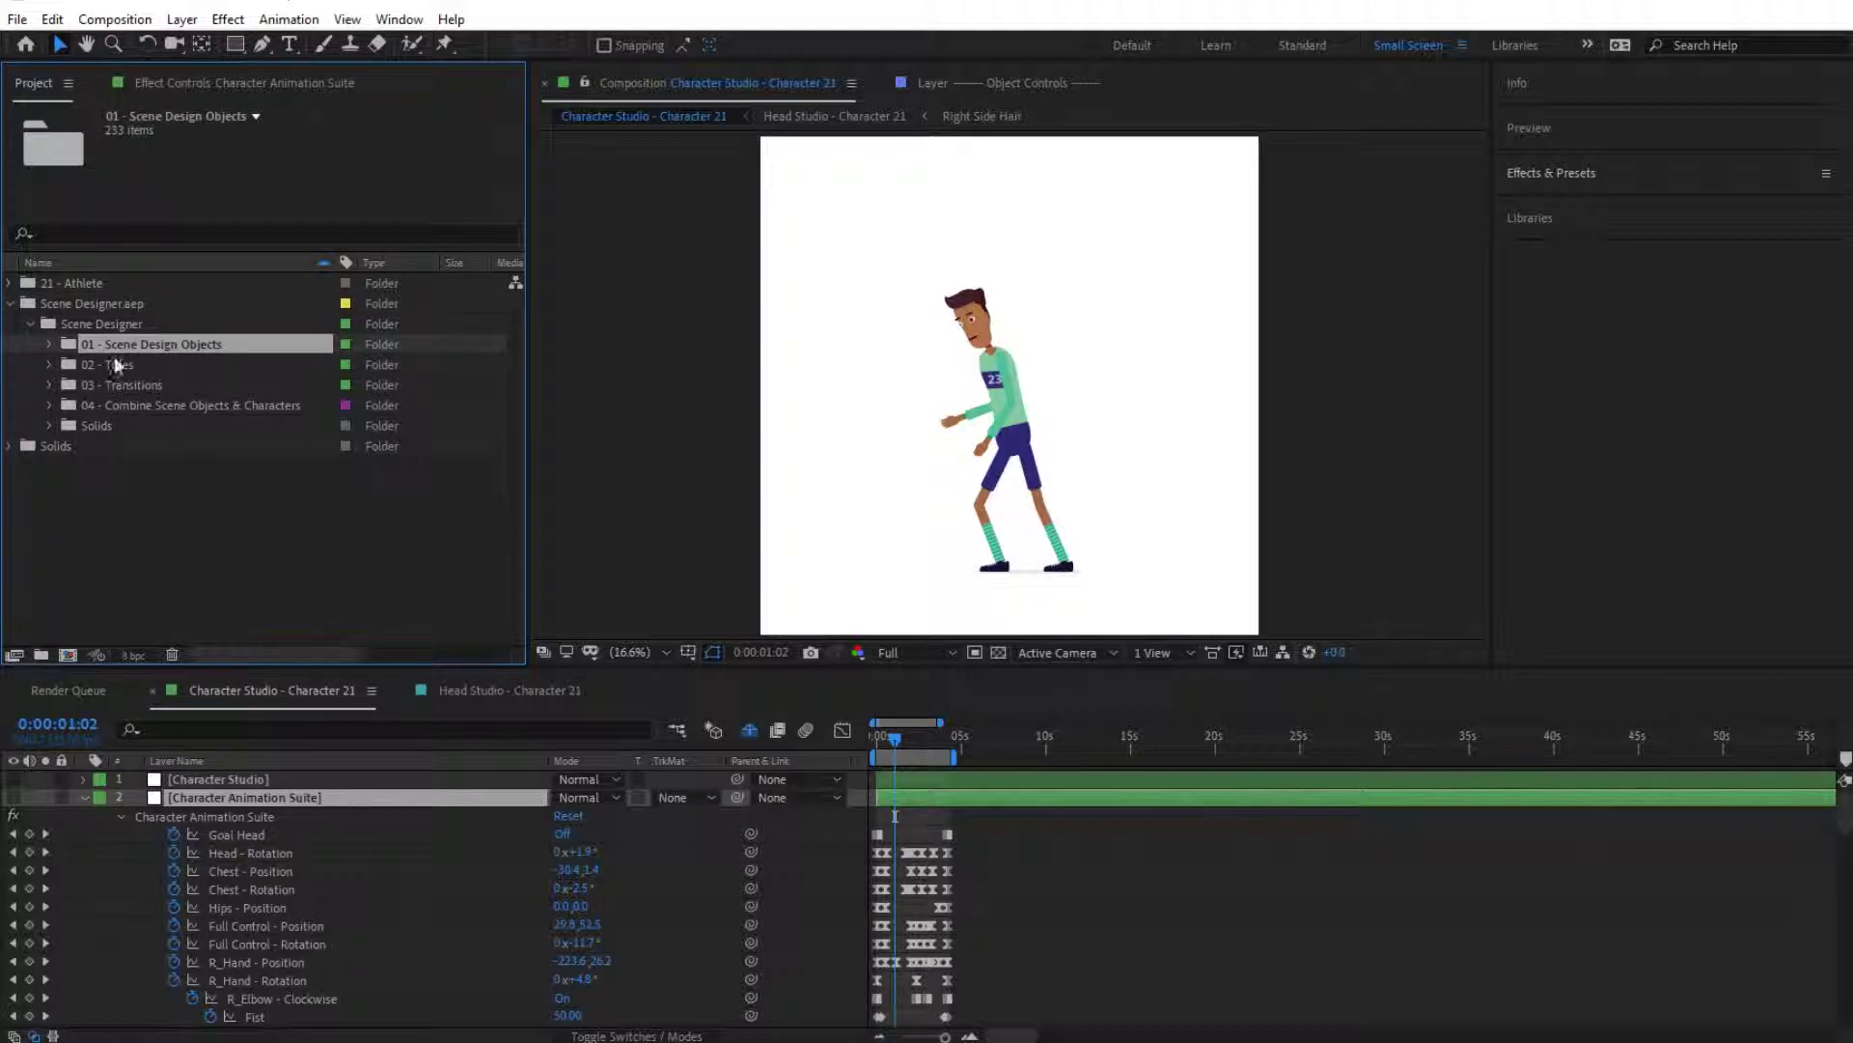
pyautogui.click(49, 345)
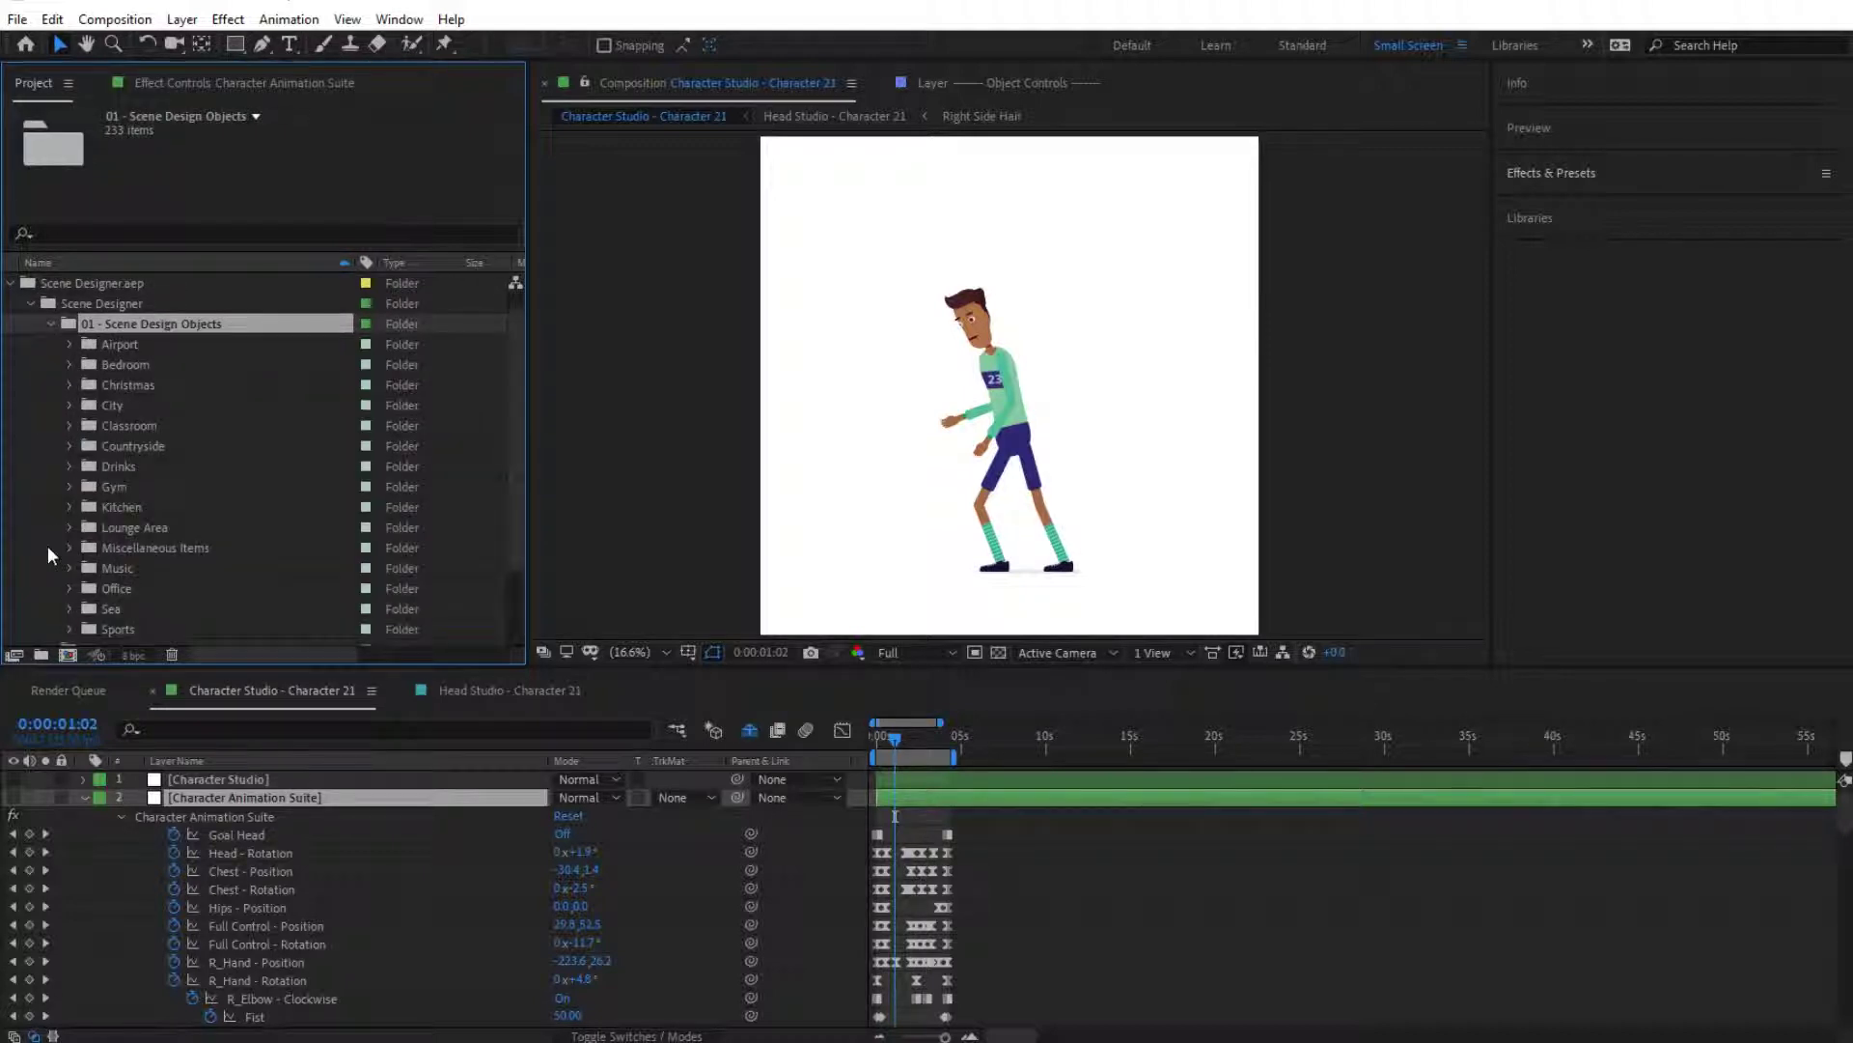
pyautogui.scroll(-3, 143, 391)
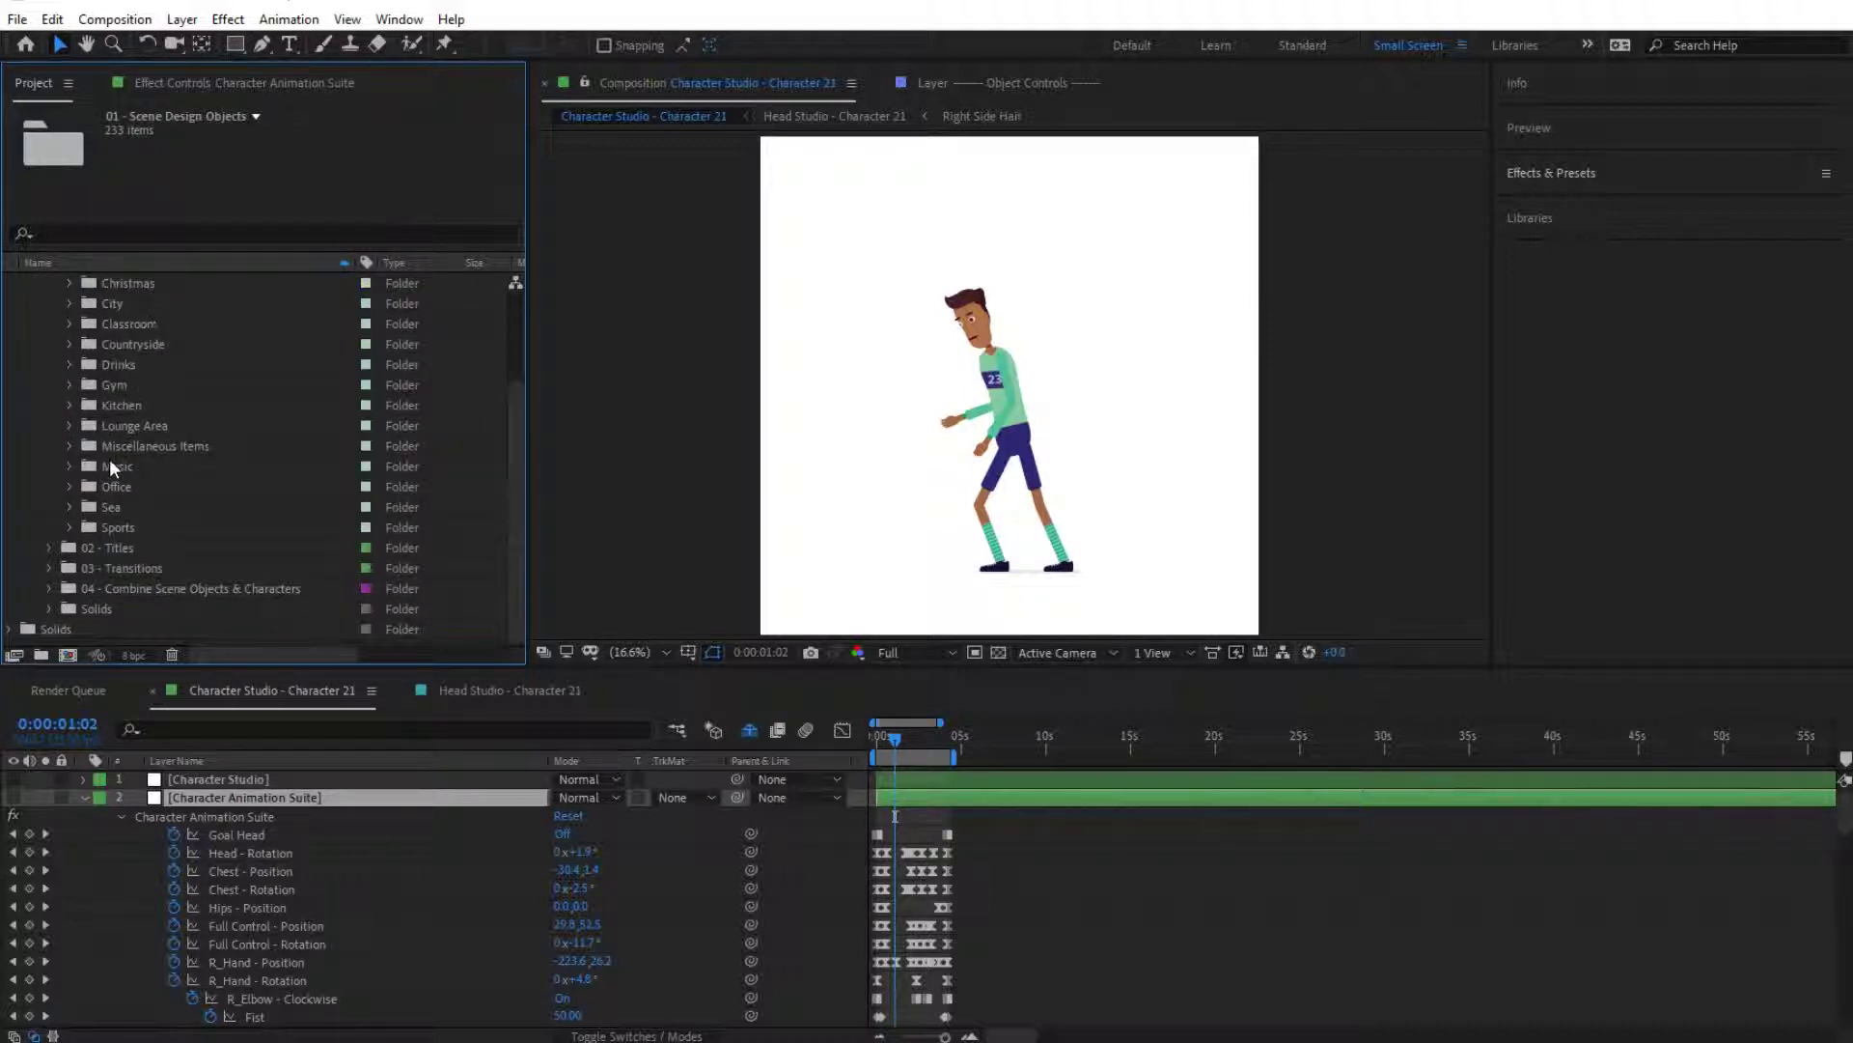
pyautogui.scroll(3, 225, 396)
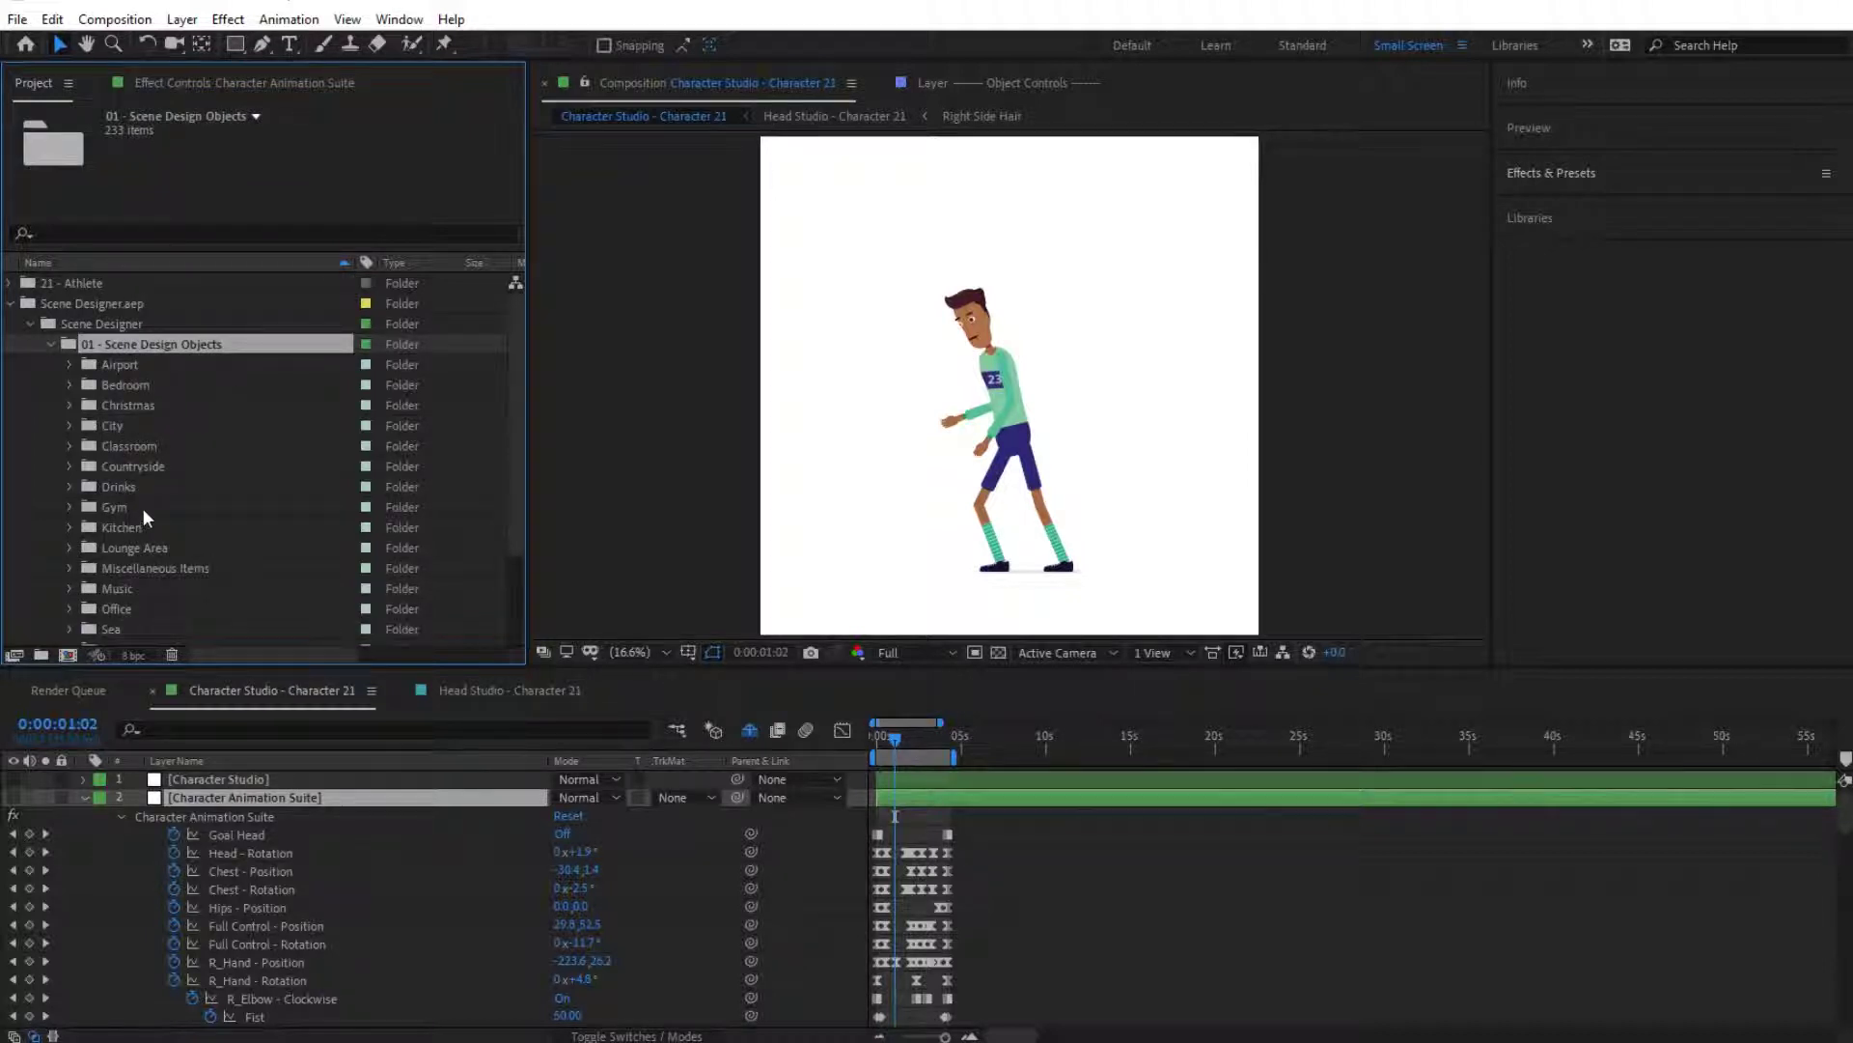
pyautogui.scroll(-2, 160, 547)
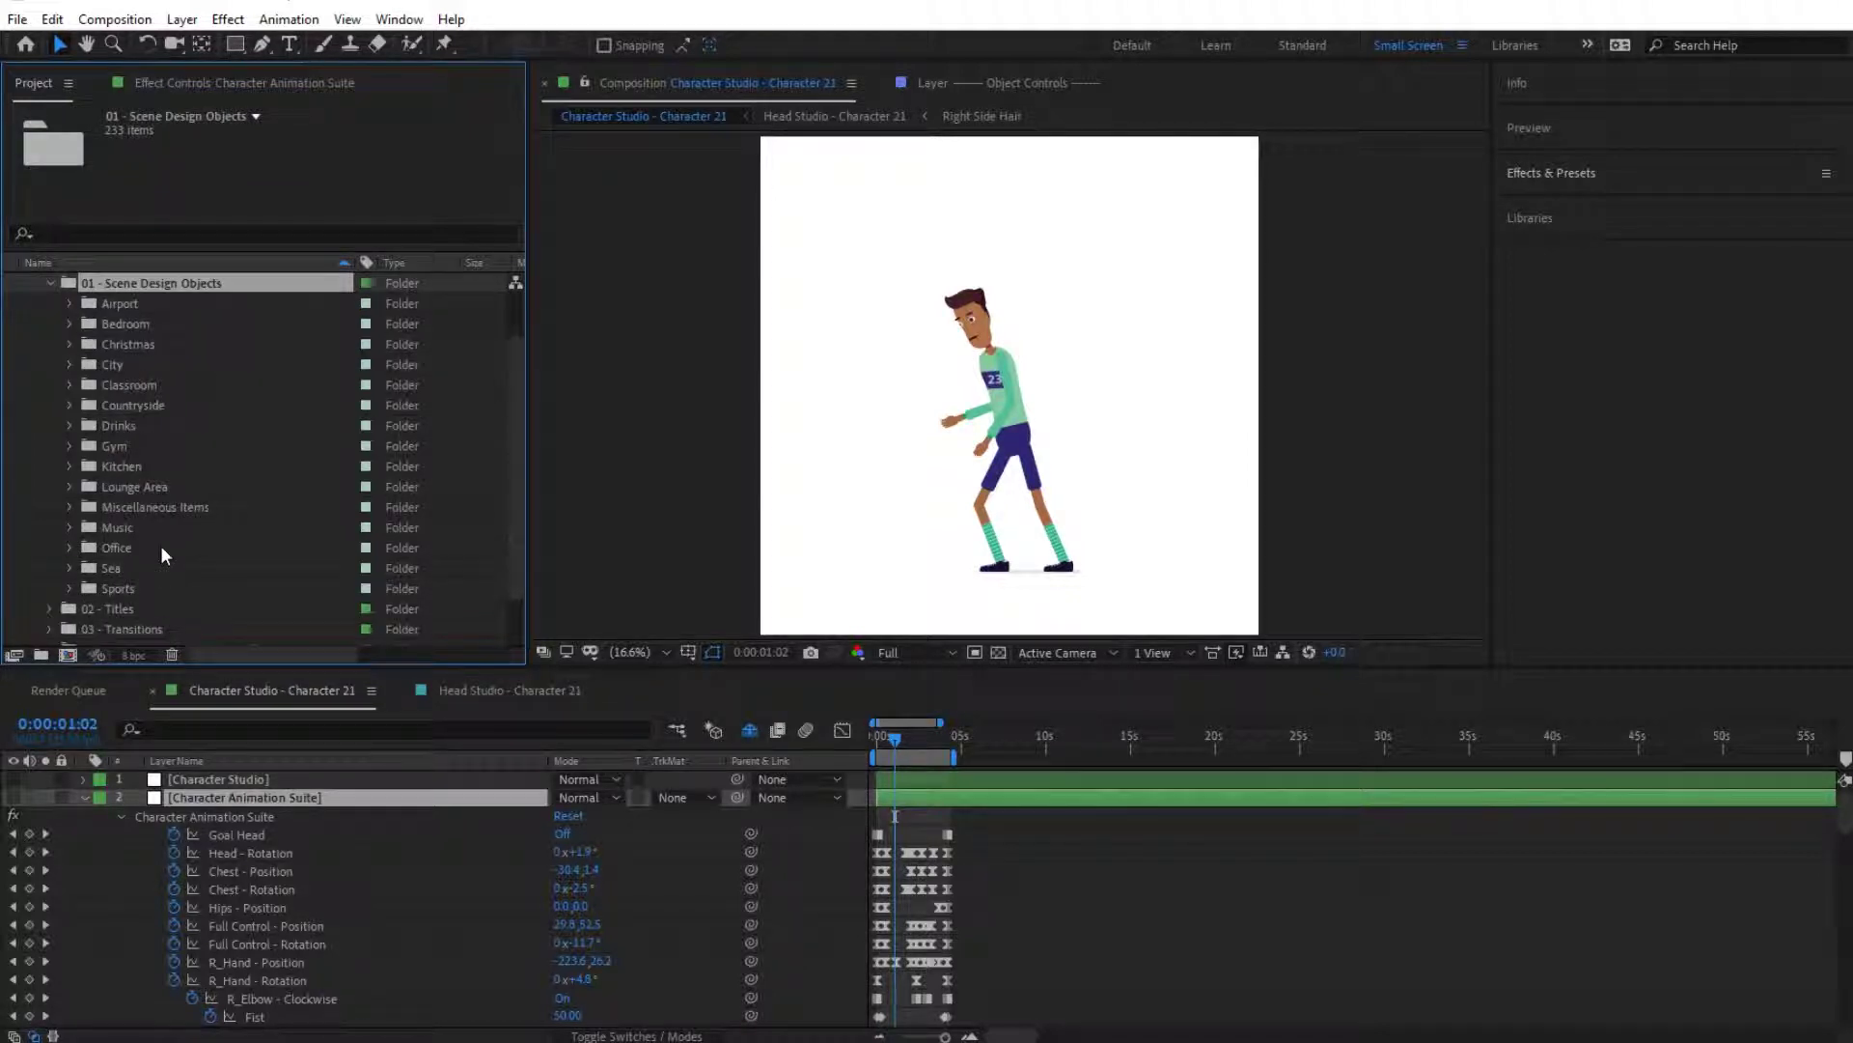
# Step: Expand Sports > Balls and select the Ball 01 and Ball 02 compositions
pyautogui.click(122, 587)
pyautogui.click(70, 587)
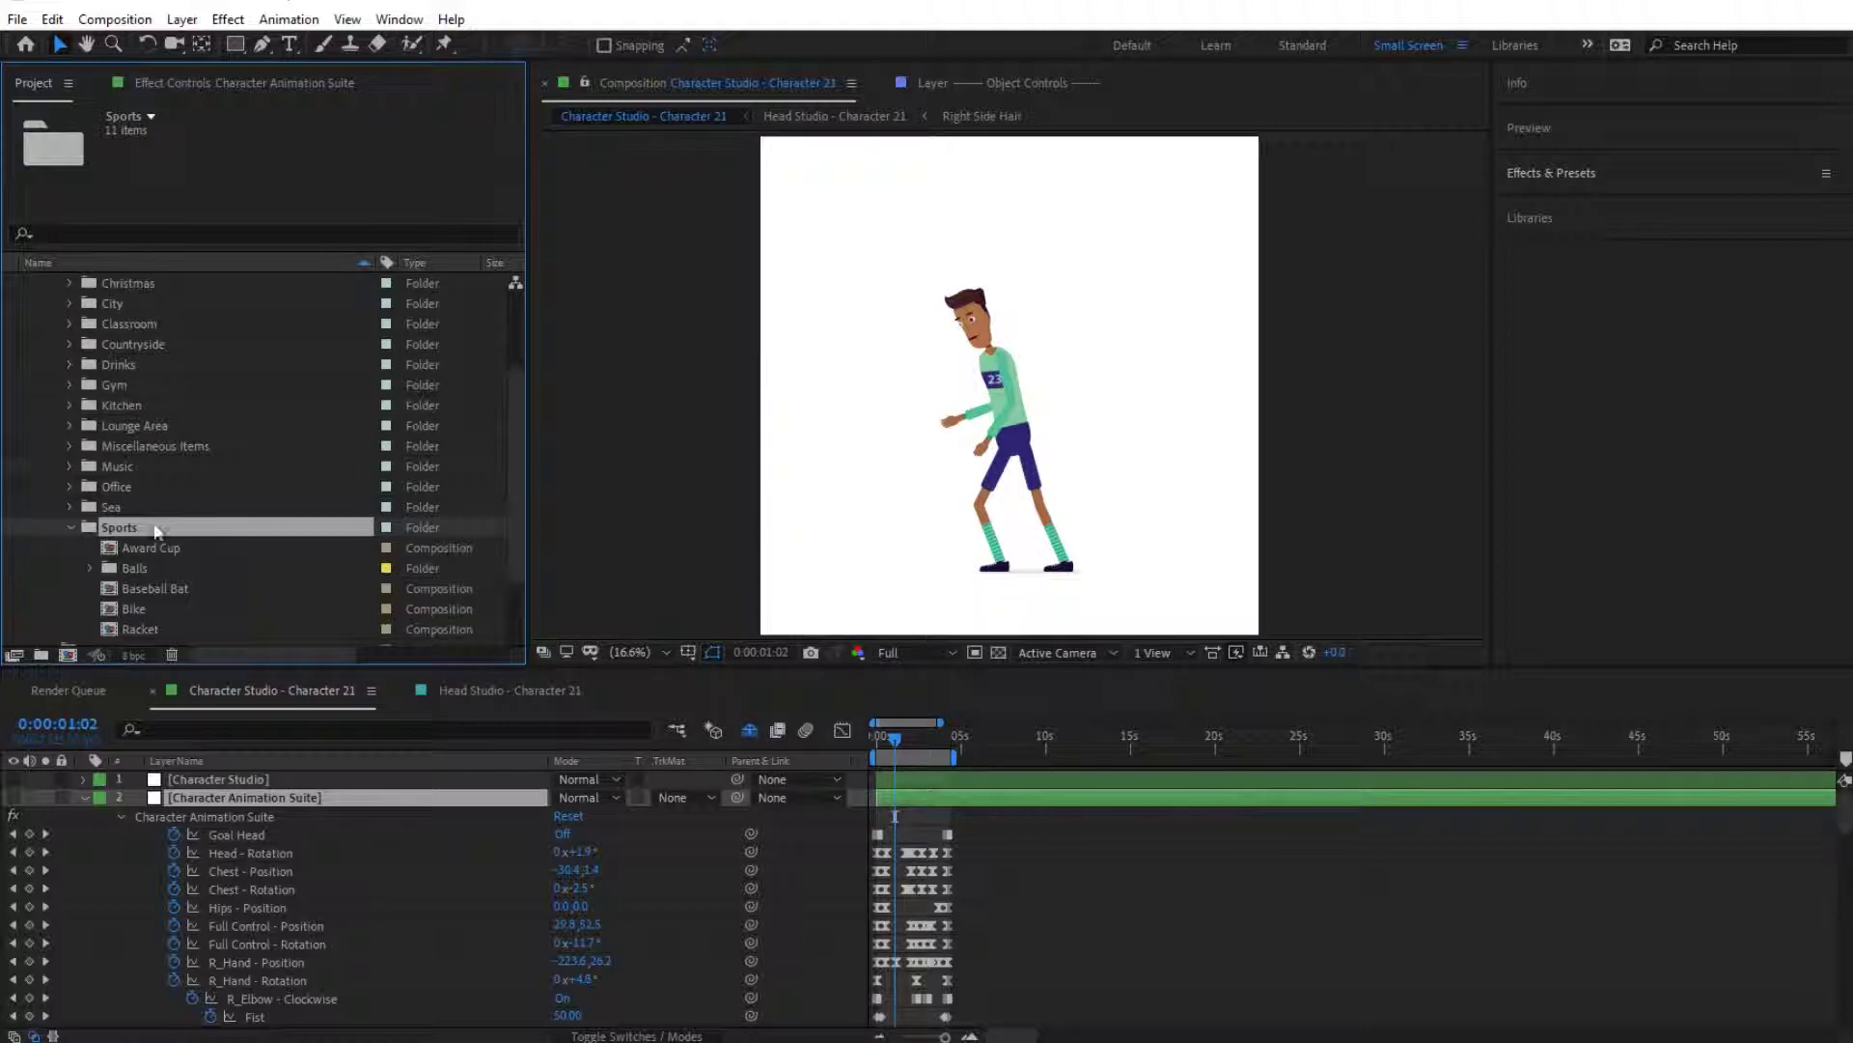
pyautogui.scroll(-2, 188, 511)
pyautogui.click(143, 503)
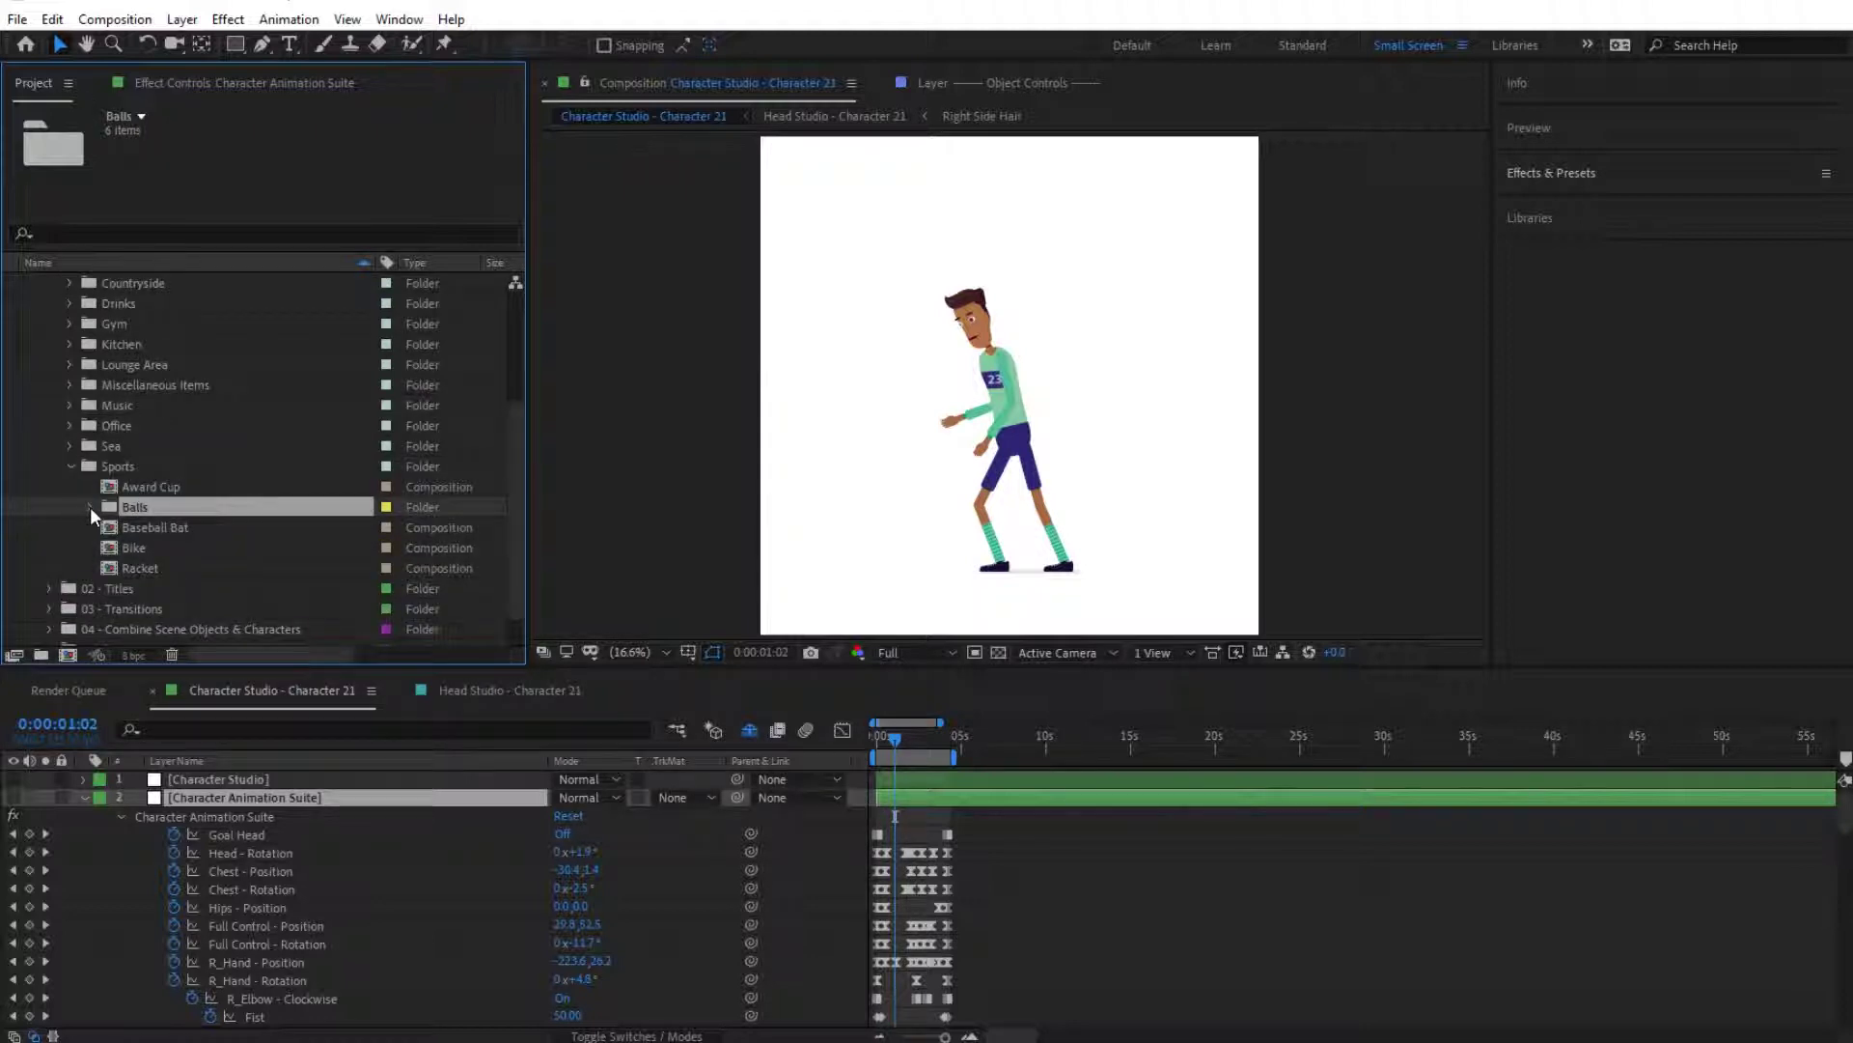
pyautogui.click(90, 506)
pyautogui.scroll(-3, 180, 451)
pyautogui.click(165, 406)
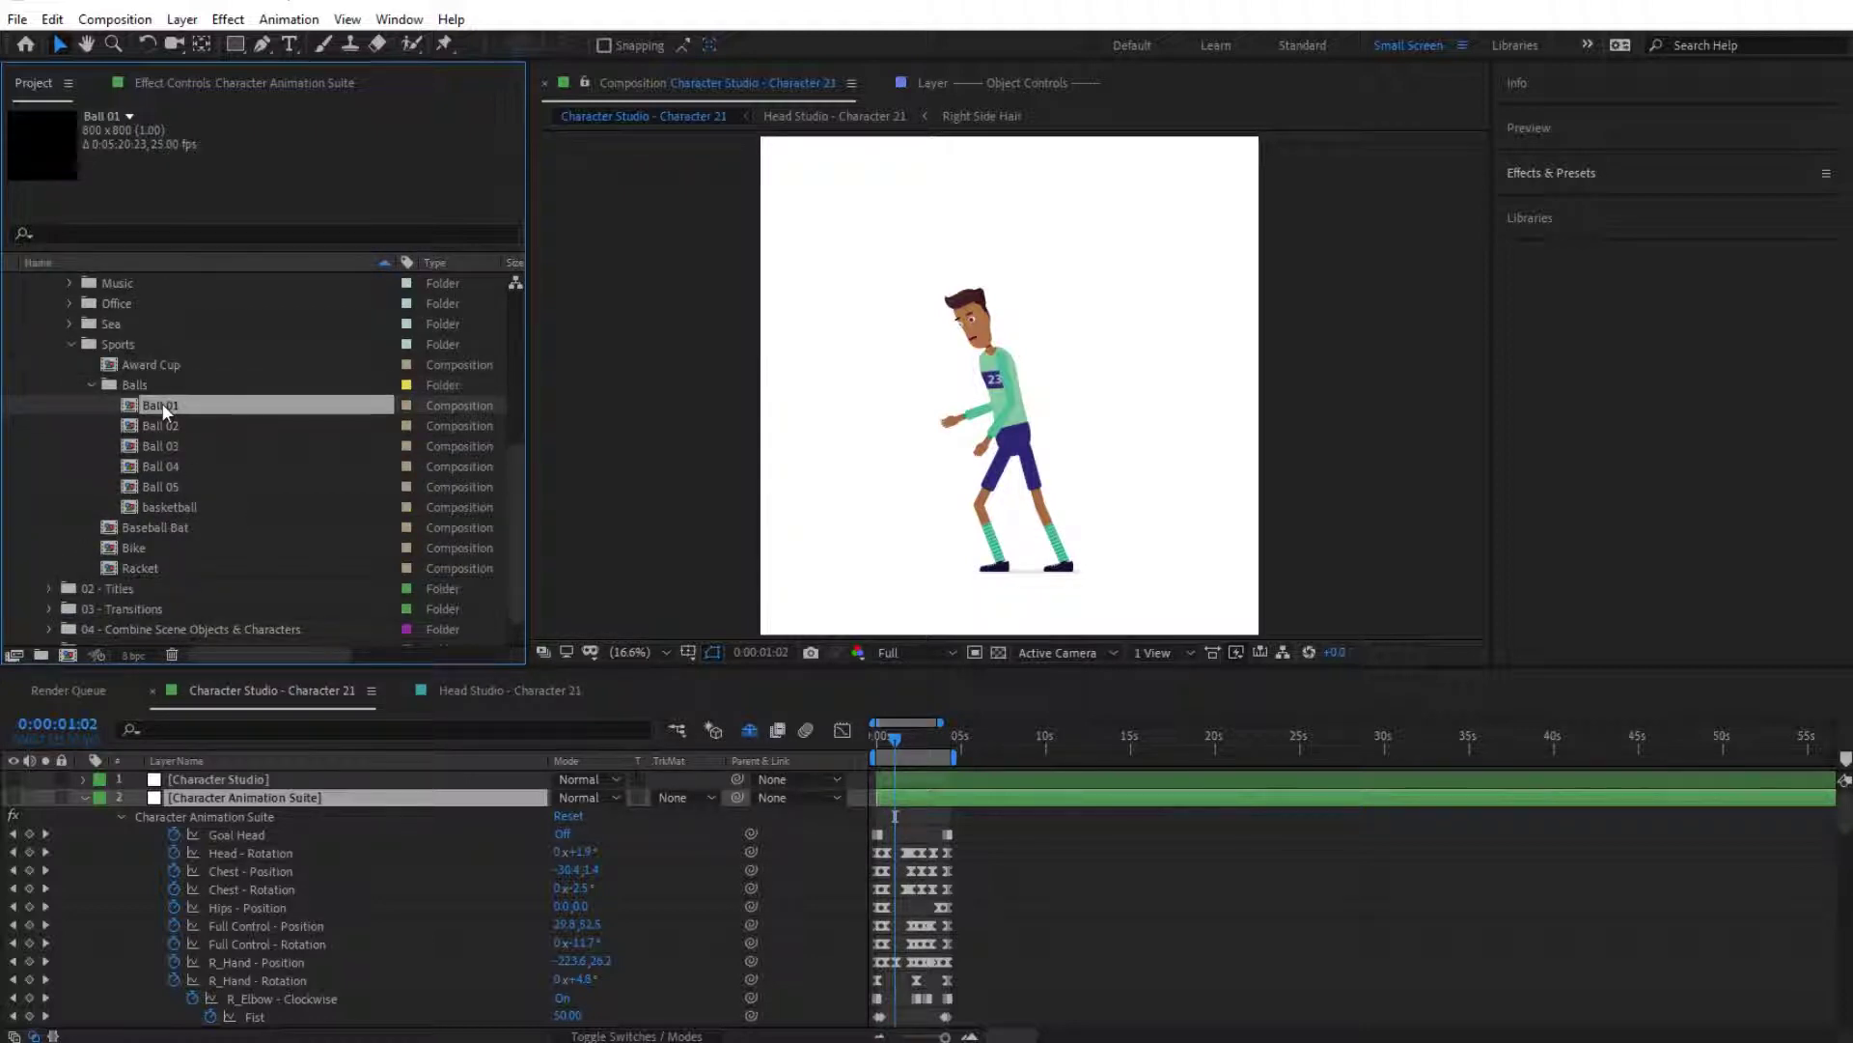
pyautogui.click(161, 430)
# Step: Open Ball 01 and Ball 02 to inspect them, close both tabs, and select the Racket composition
pyautogui.press('Up')
pyautogui.doubleClick(161, 409)
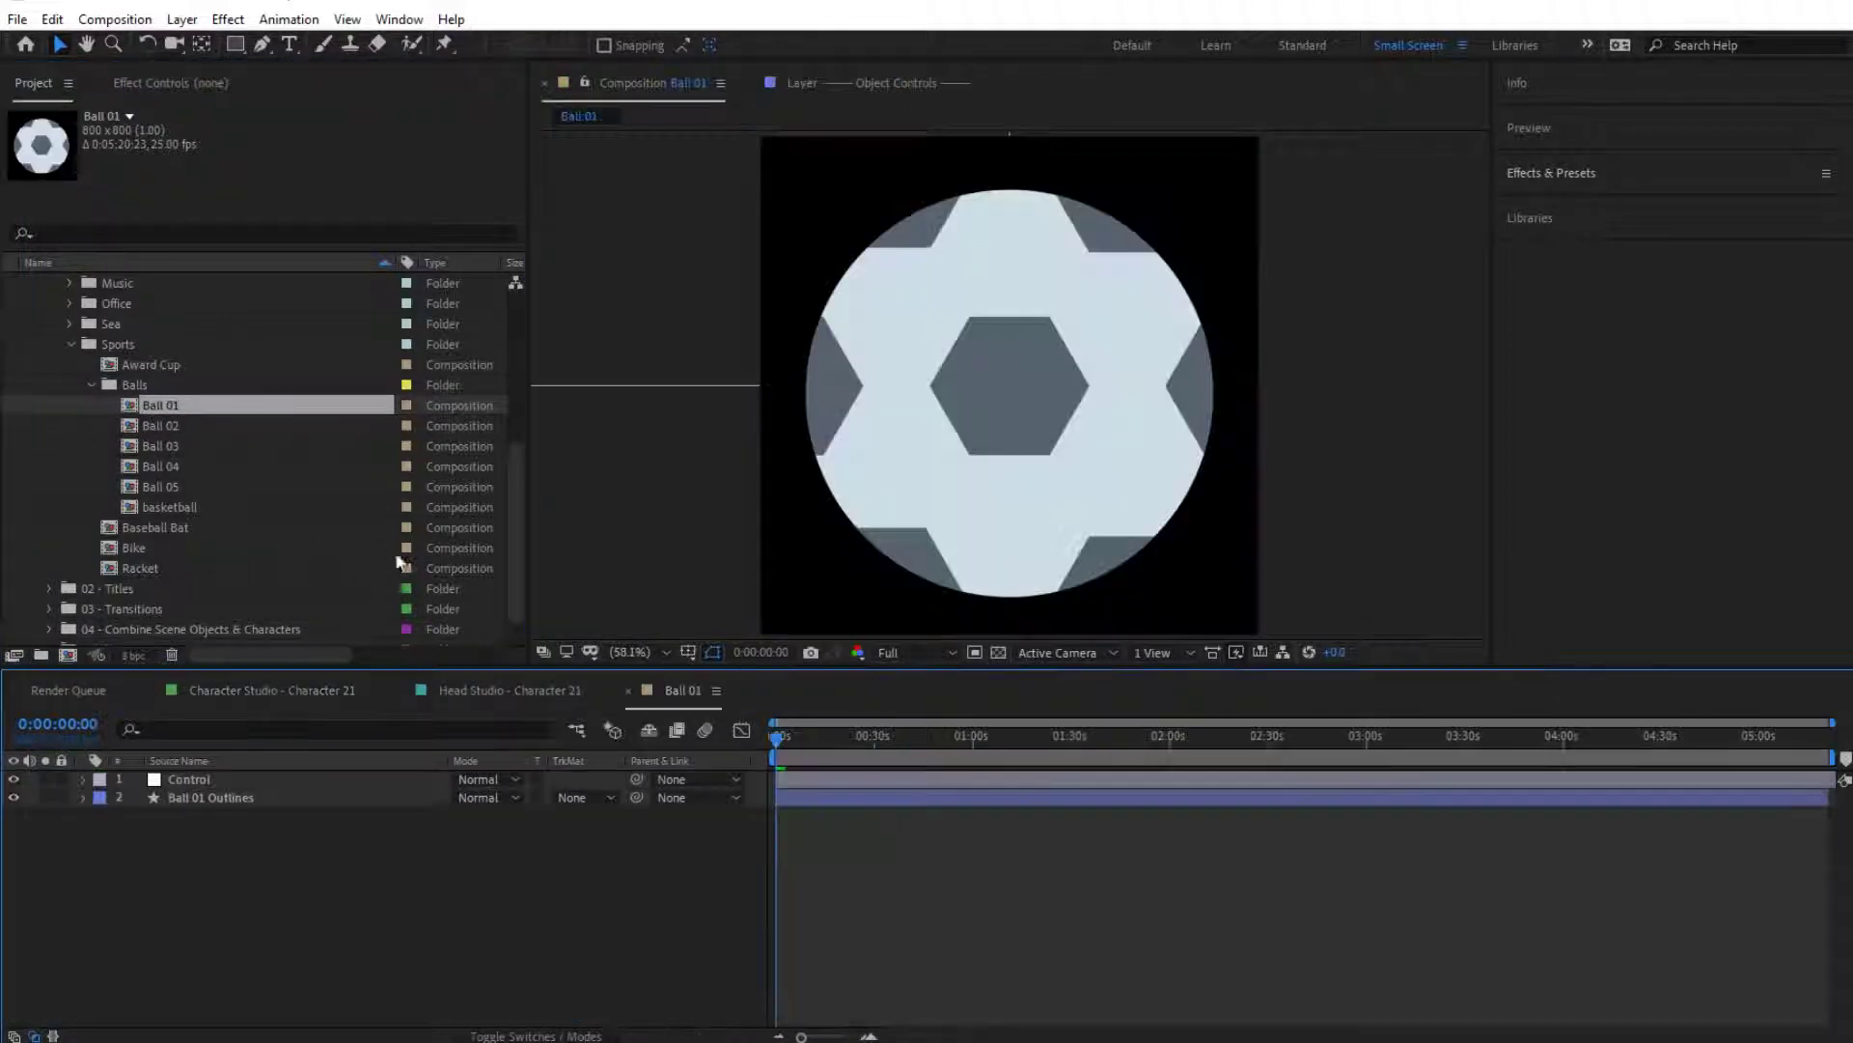
pyautogui.doubleClick(162, 426)
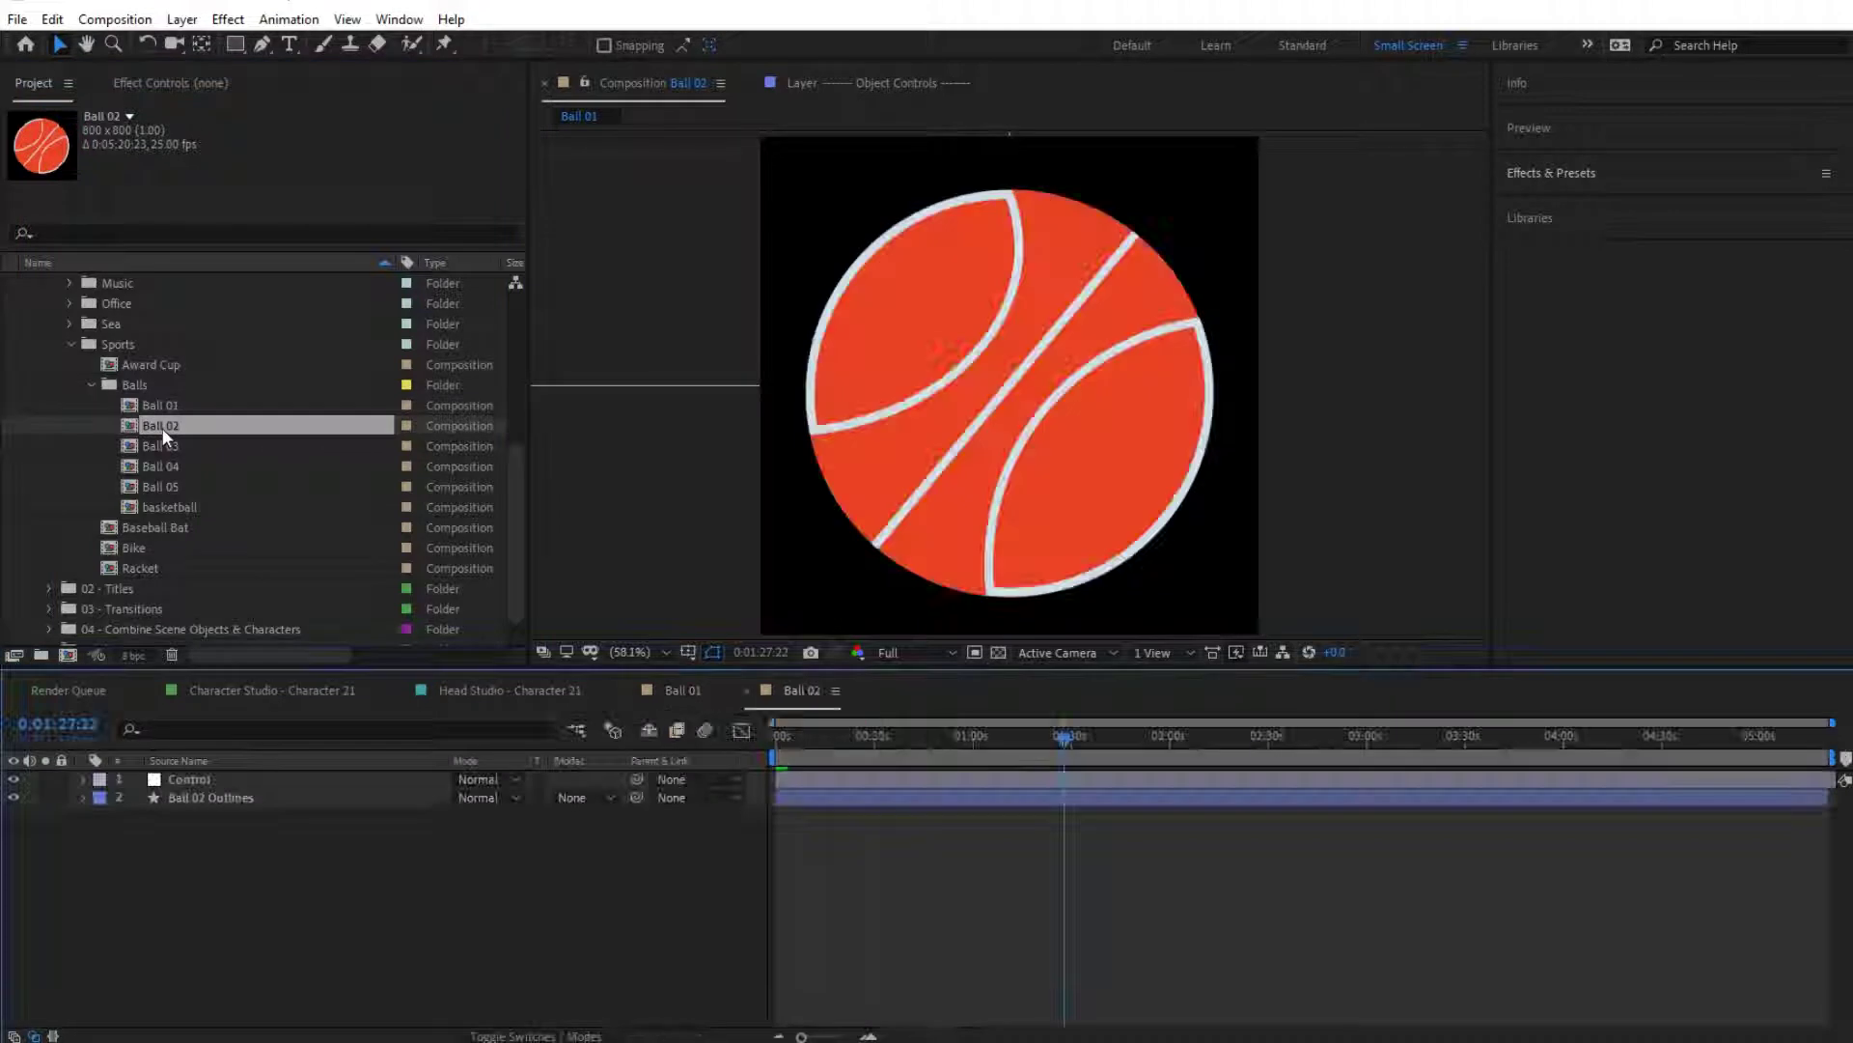
pyautogui.click(160, 426)
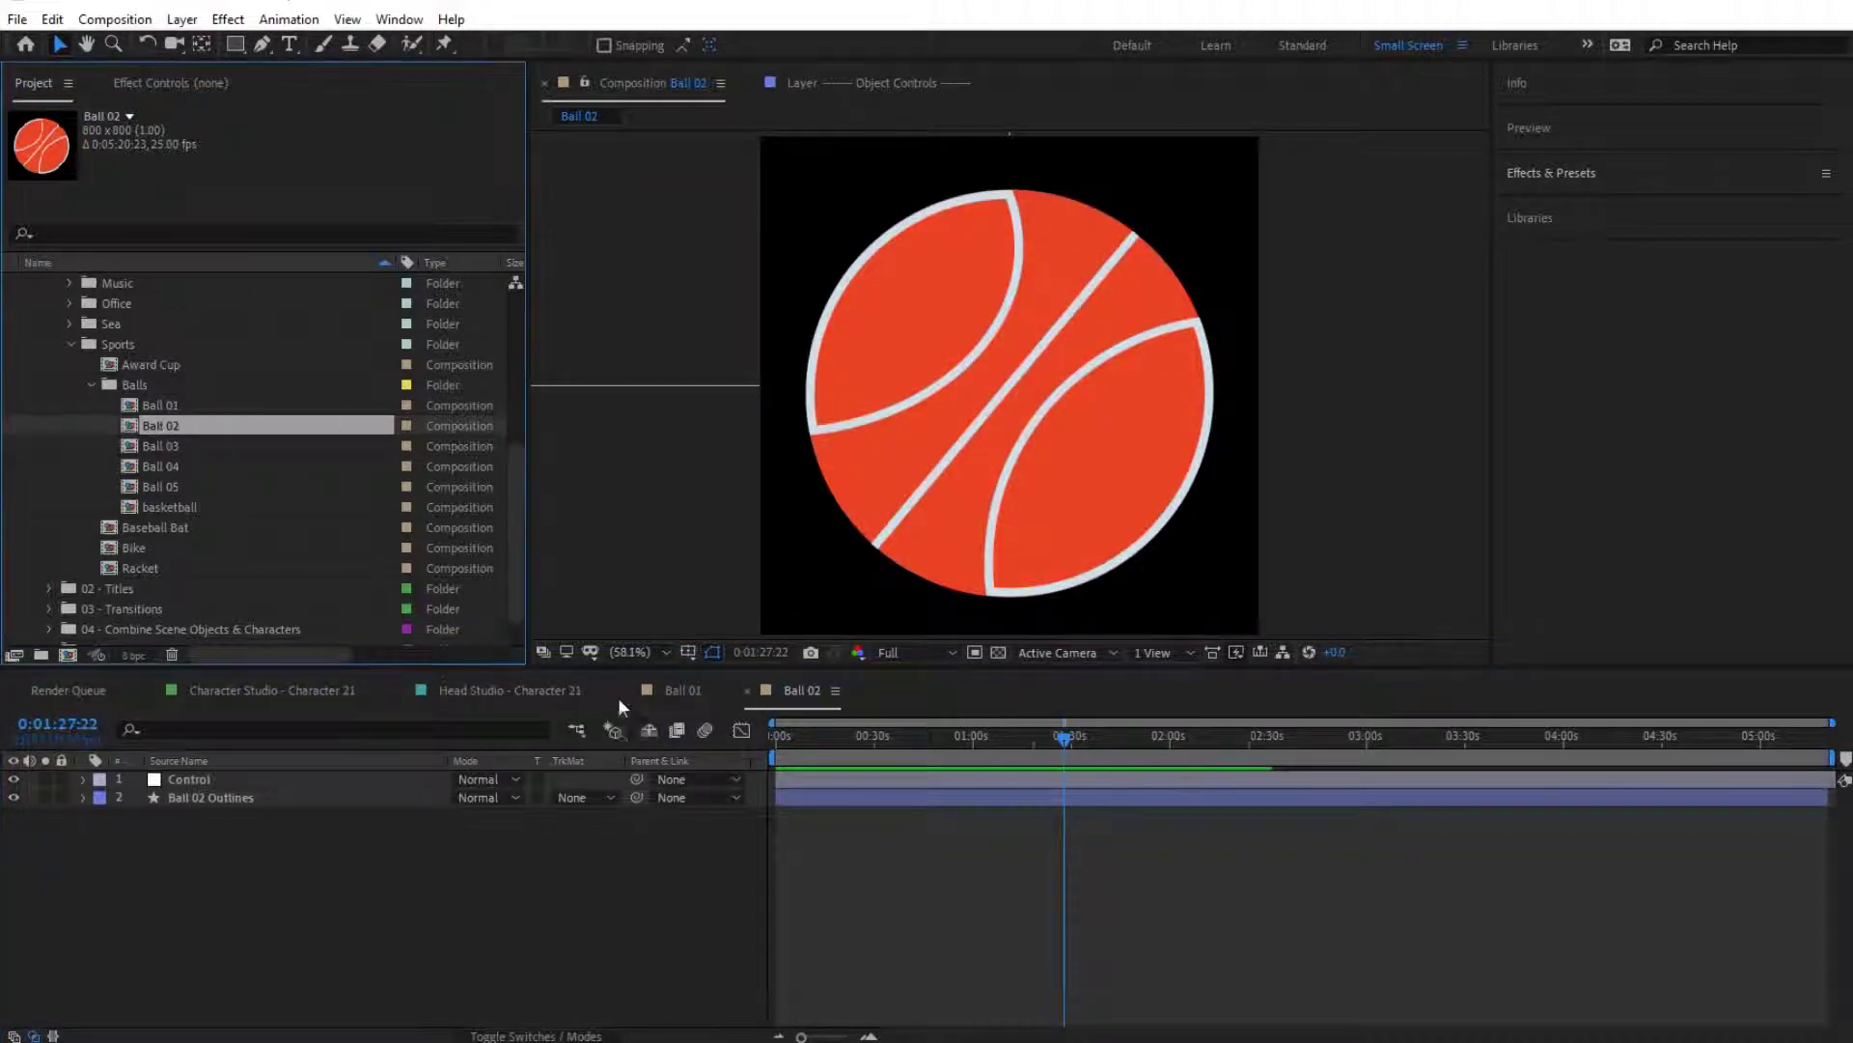
pyautogui.click(628, 689)
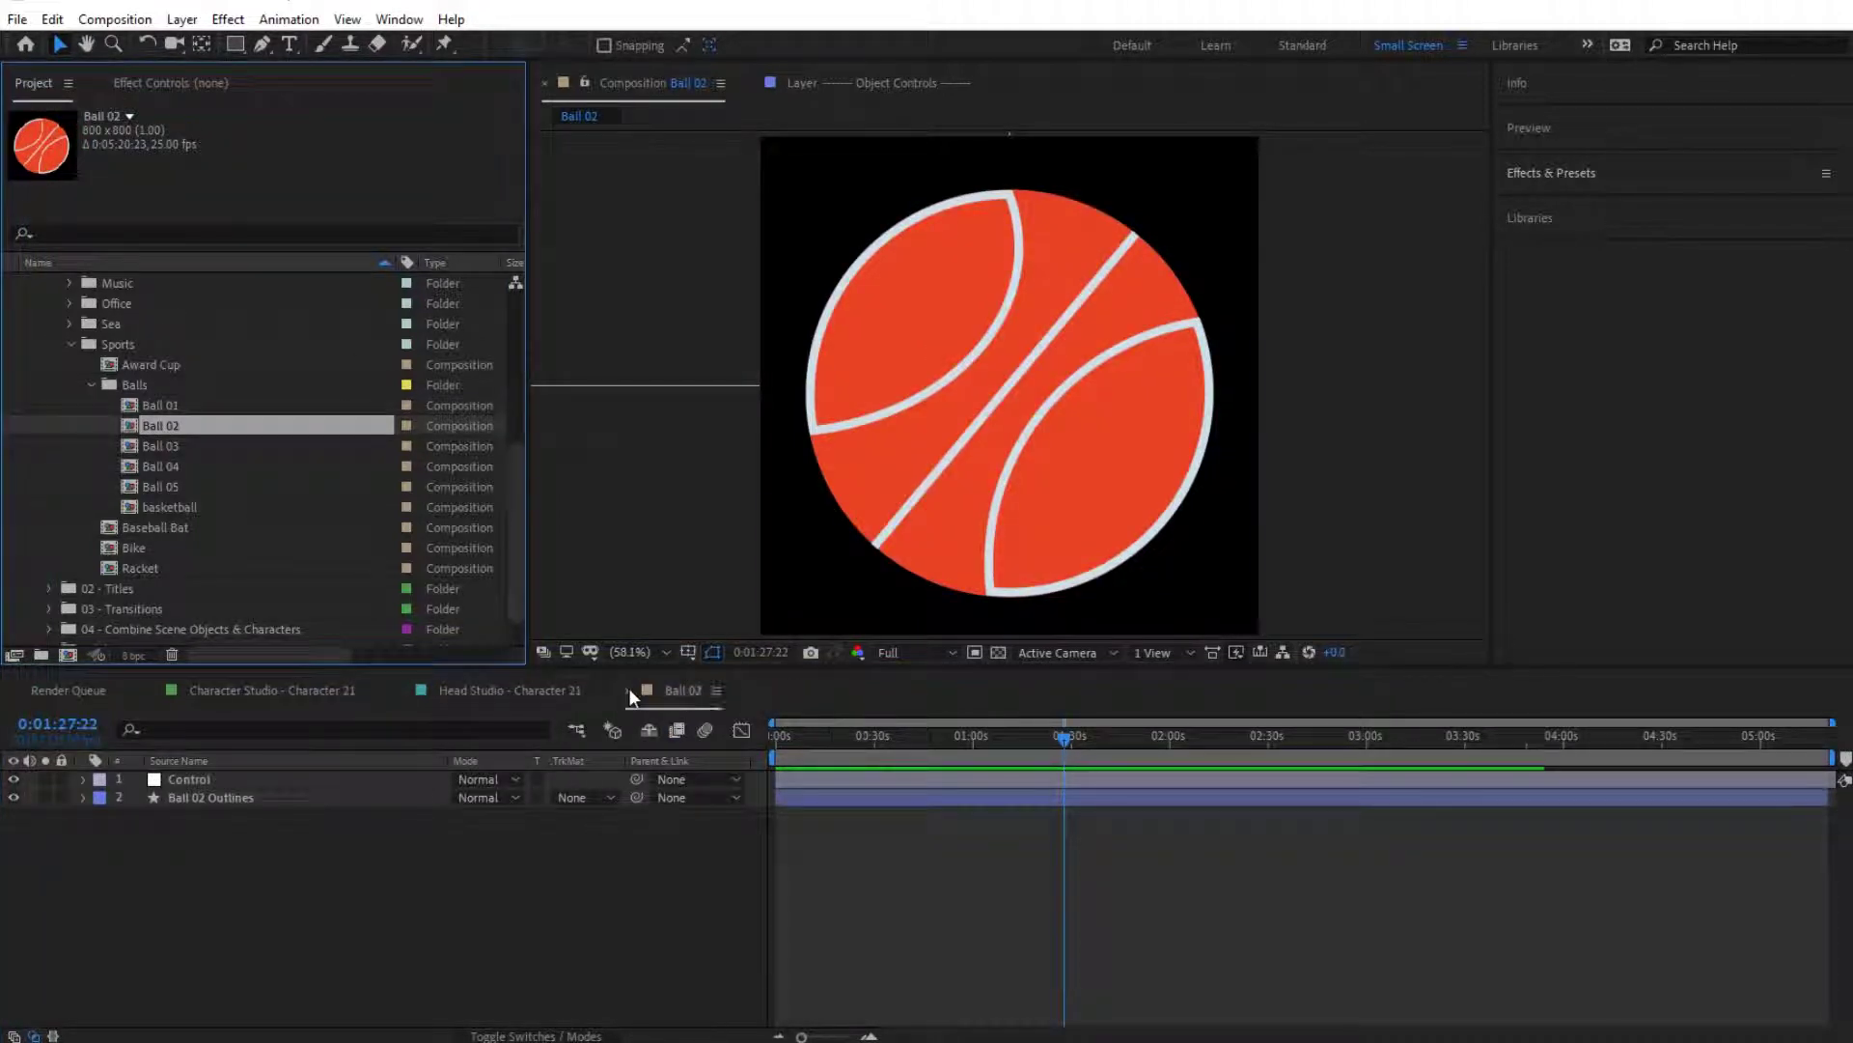
pyautogui.click(628, 689)
pyautogui.click(138, 567)
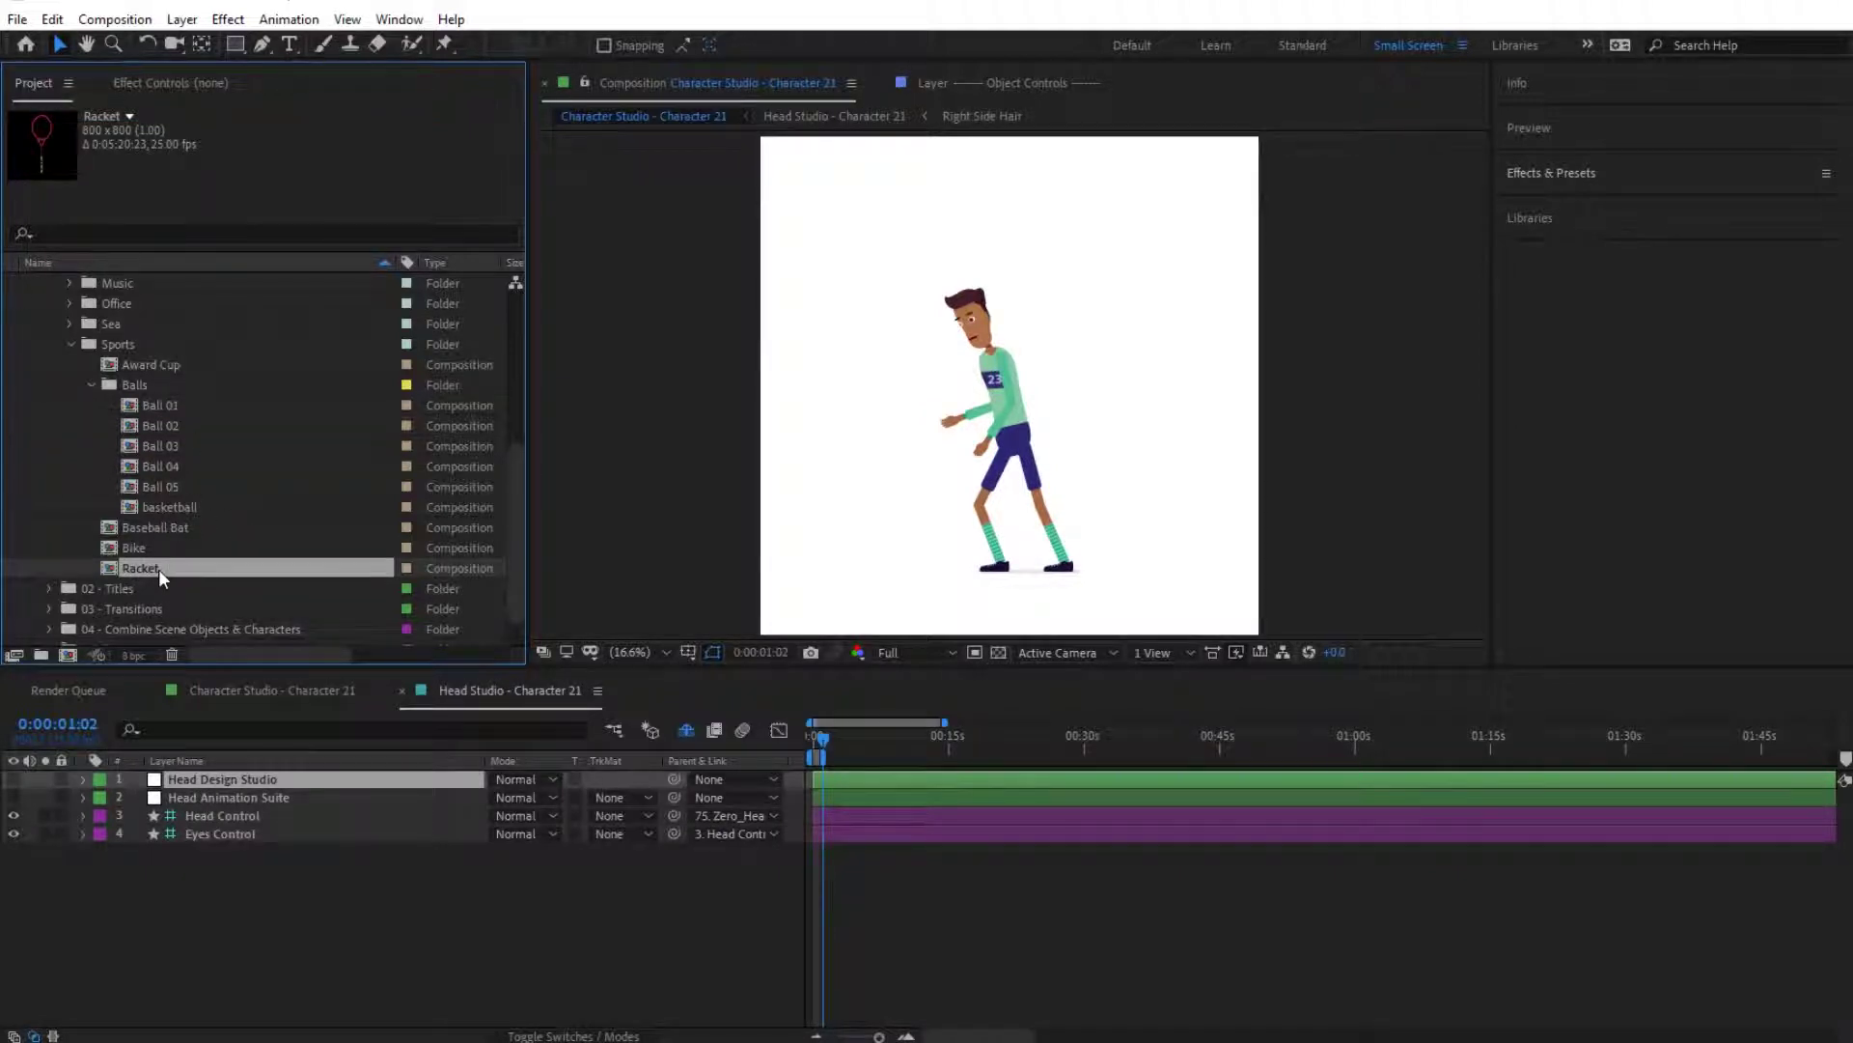
# Step: Return to the Character Studio - Character 21 timeline, zoom in, and collapse layer 2's effects
pyautogui.click(249, 690)
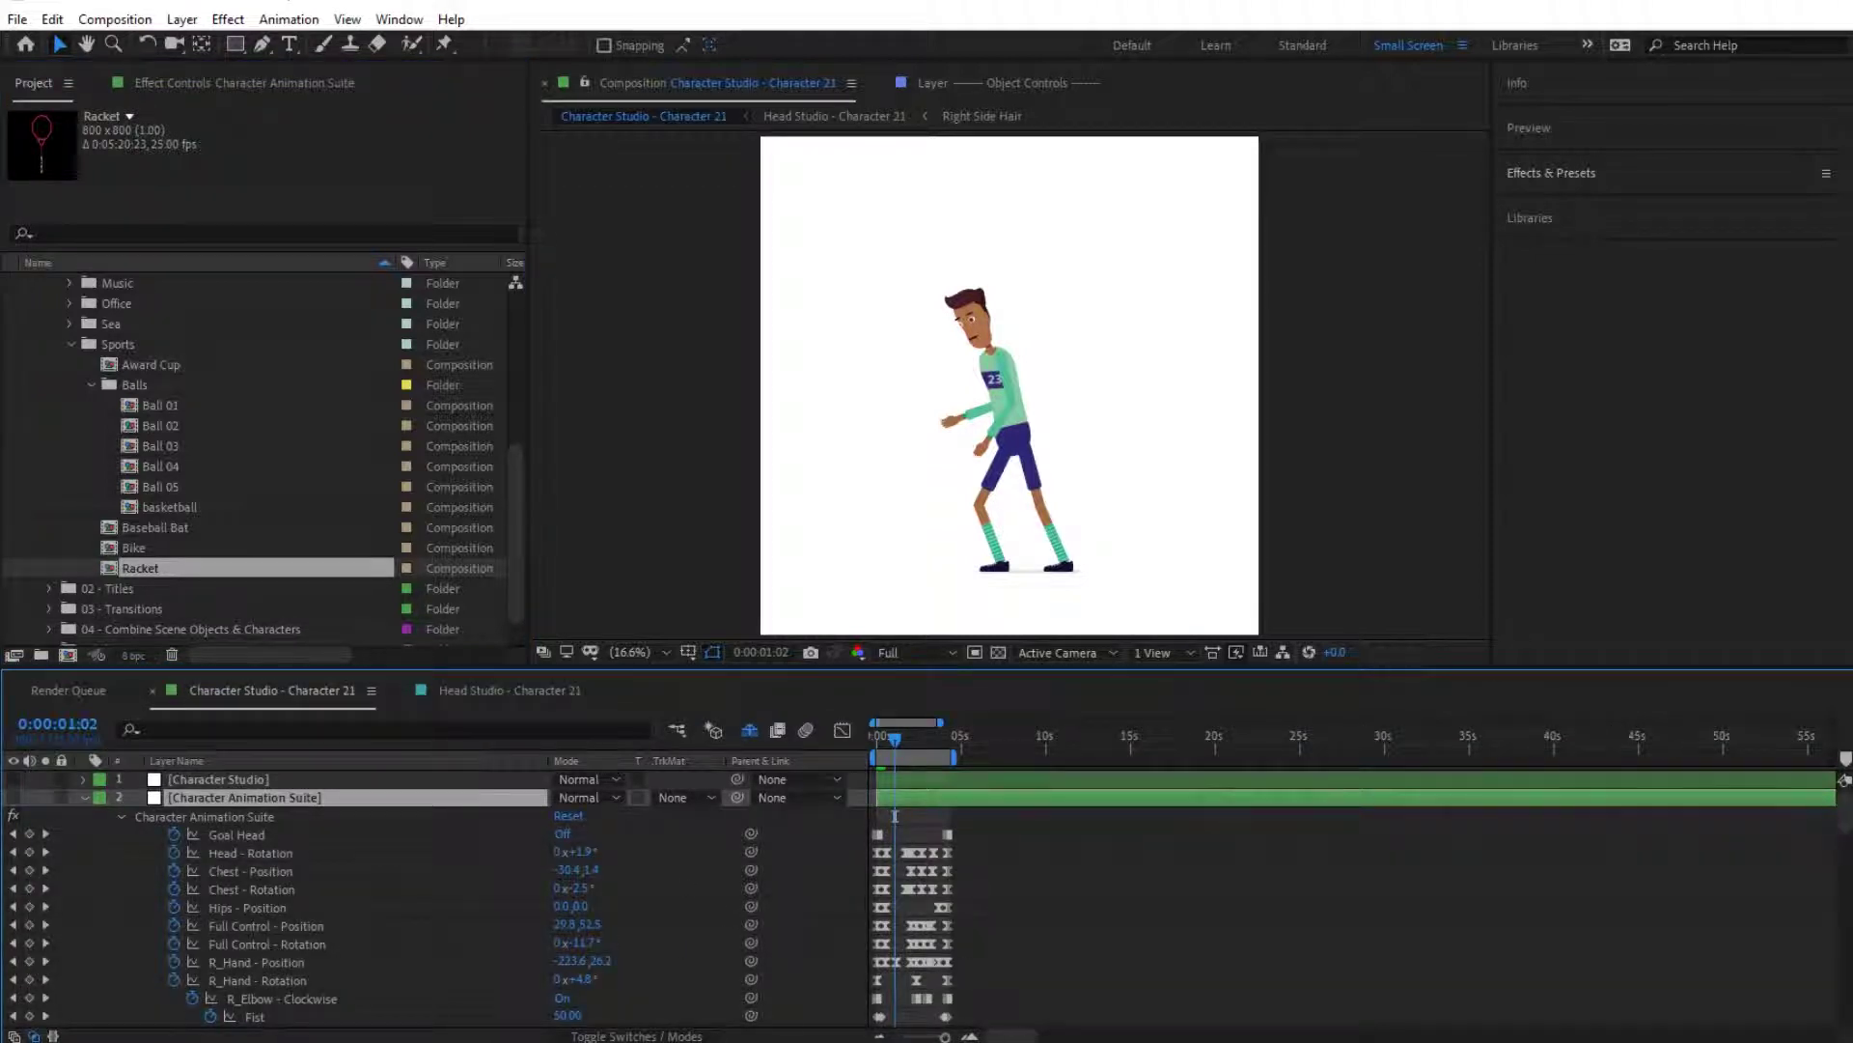
pyautogui.press('=')
pyautogui.press('=')
pyautogui.press('=')
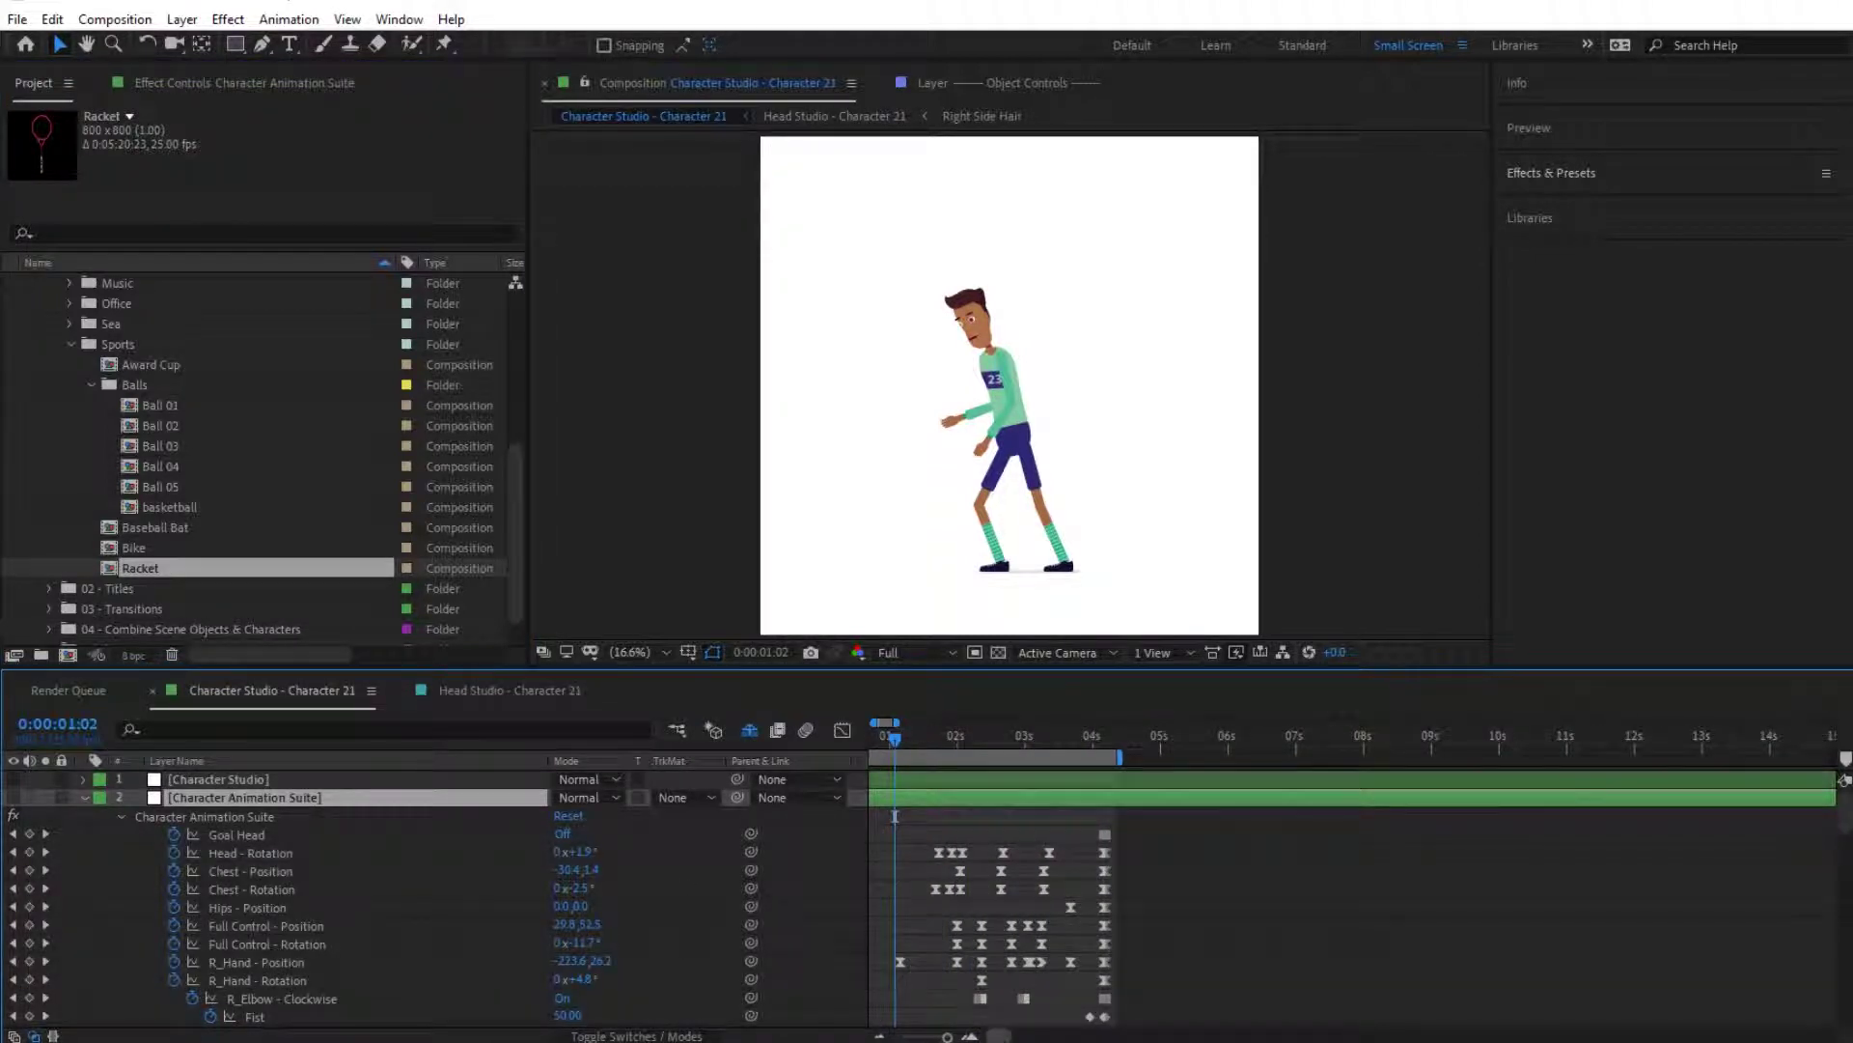
pyautogui.click(84, 797)
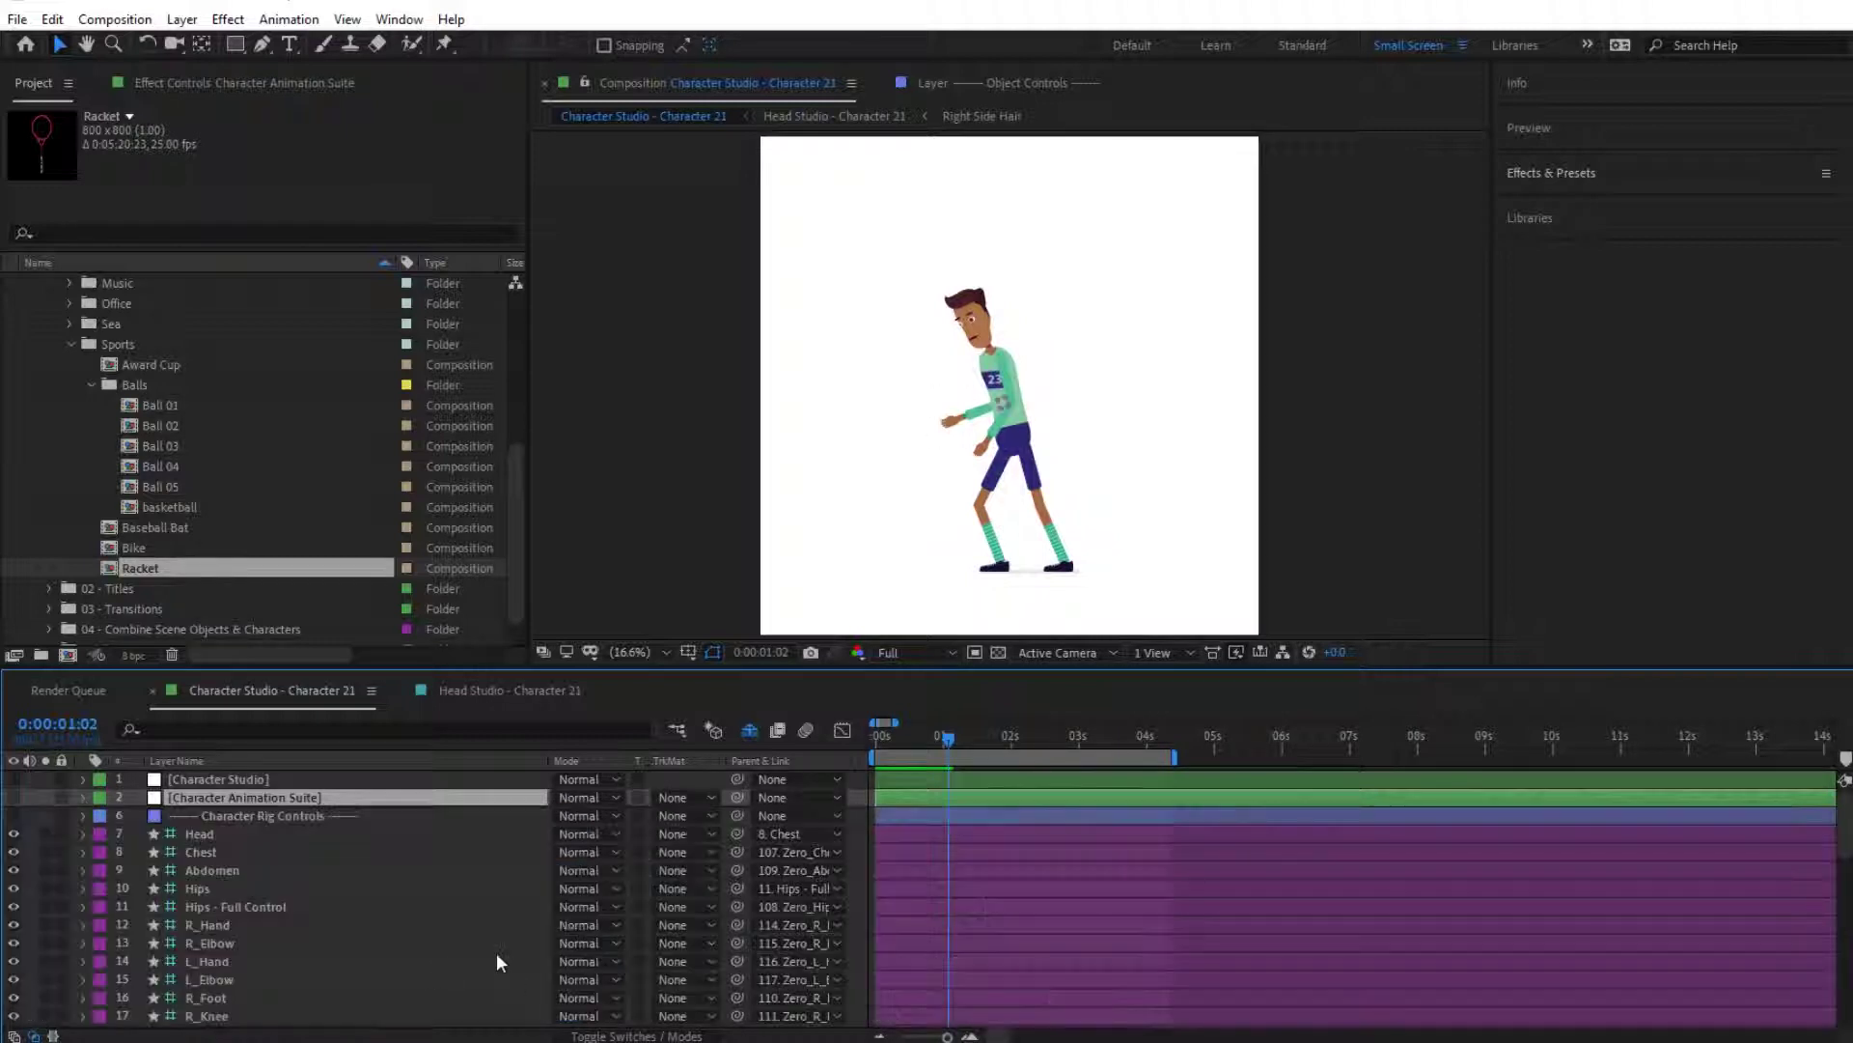
pyautogui.scroll(-6, 333, 880)
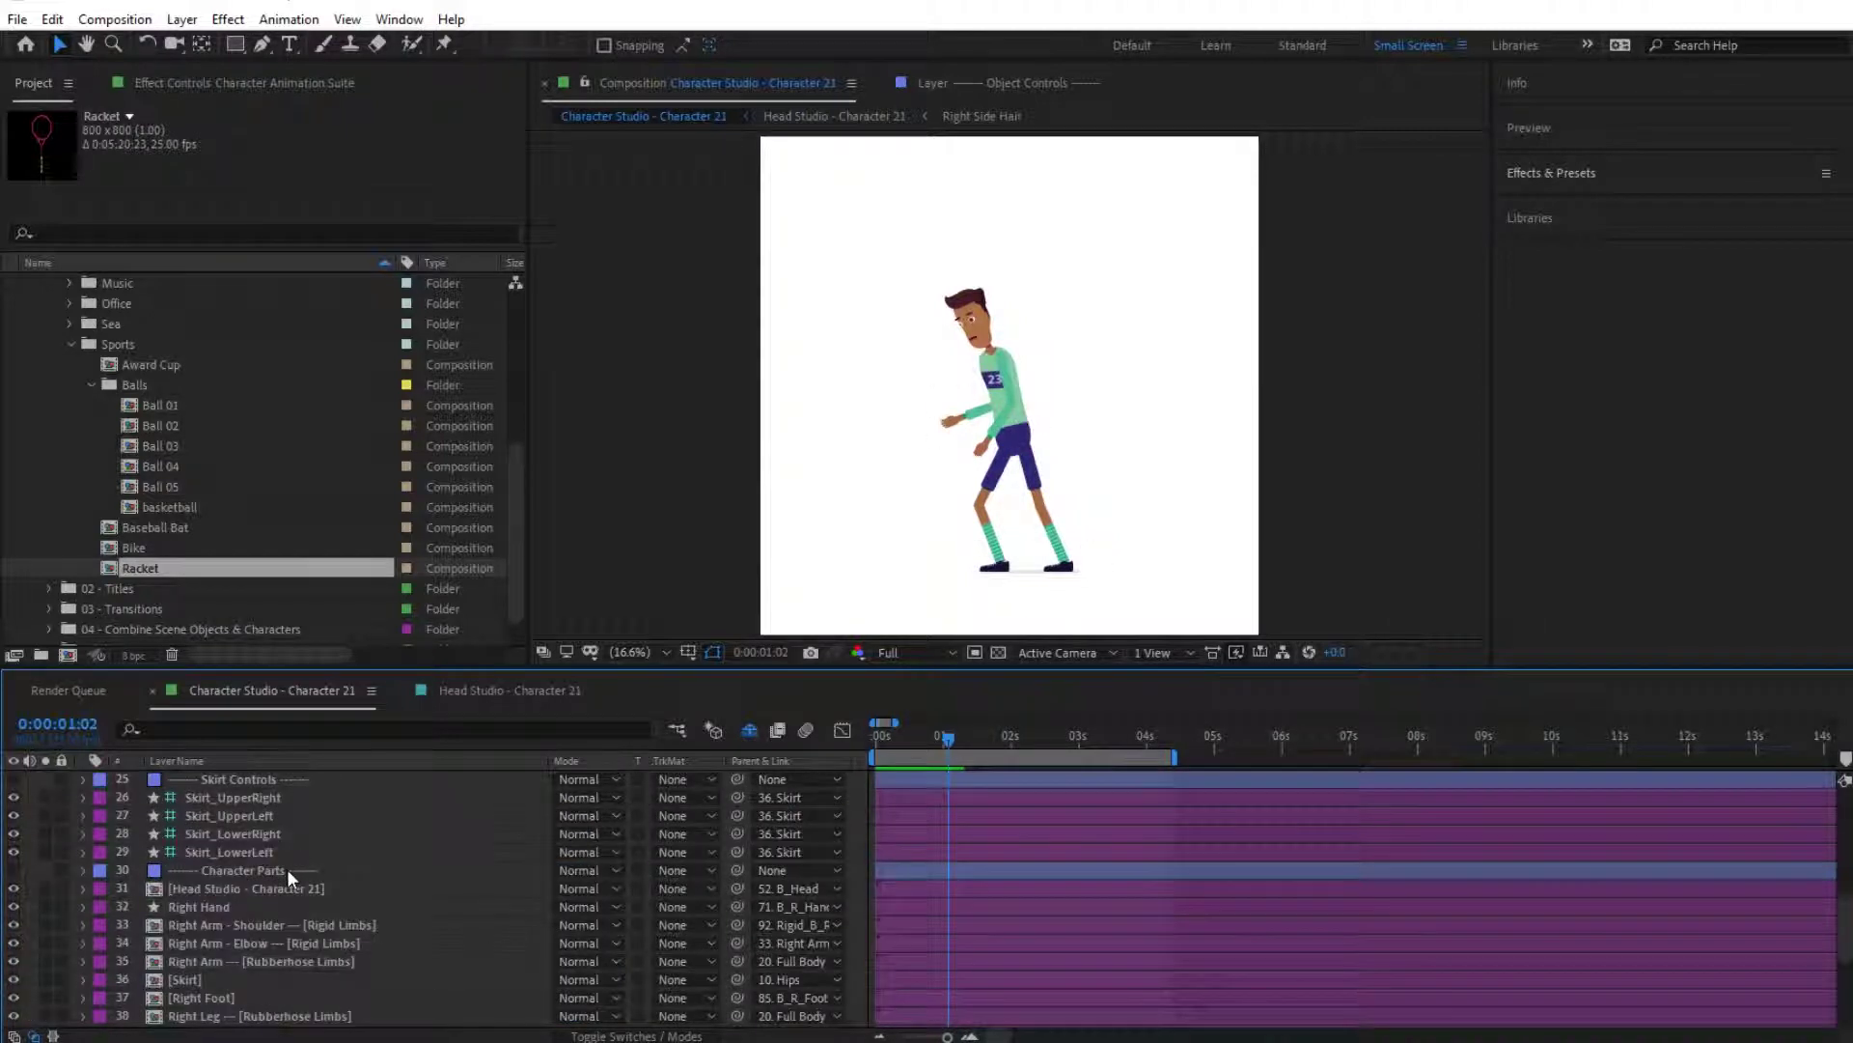
pyautogui.scroll(2, 258, 838)
# Step: Add Ball 02 to the character composition above the Left Leg layer and move it left and down
pyautogui.click(164, 425)
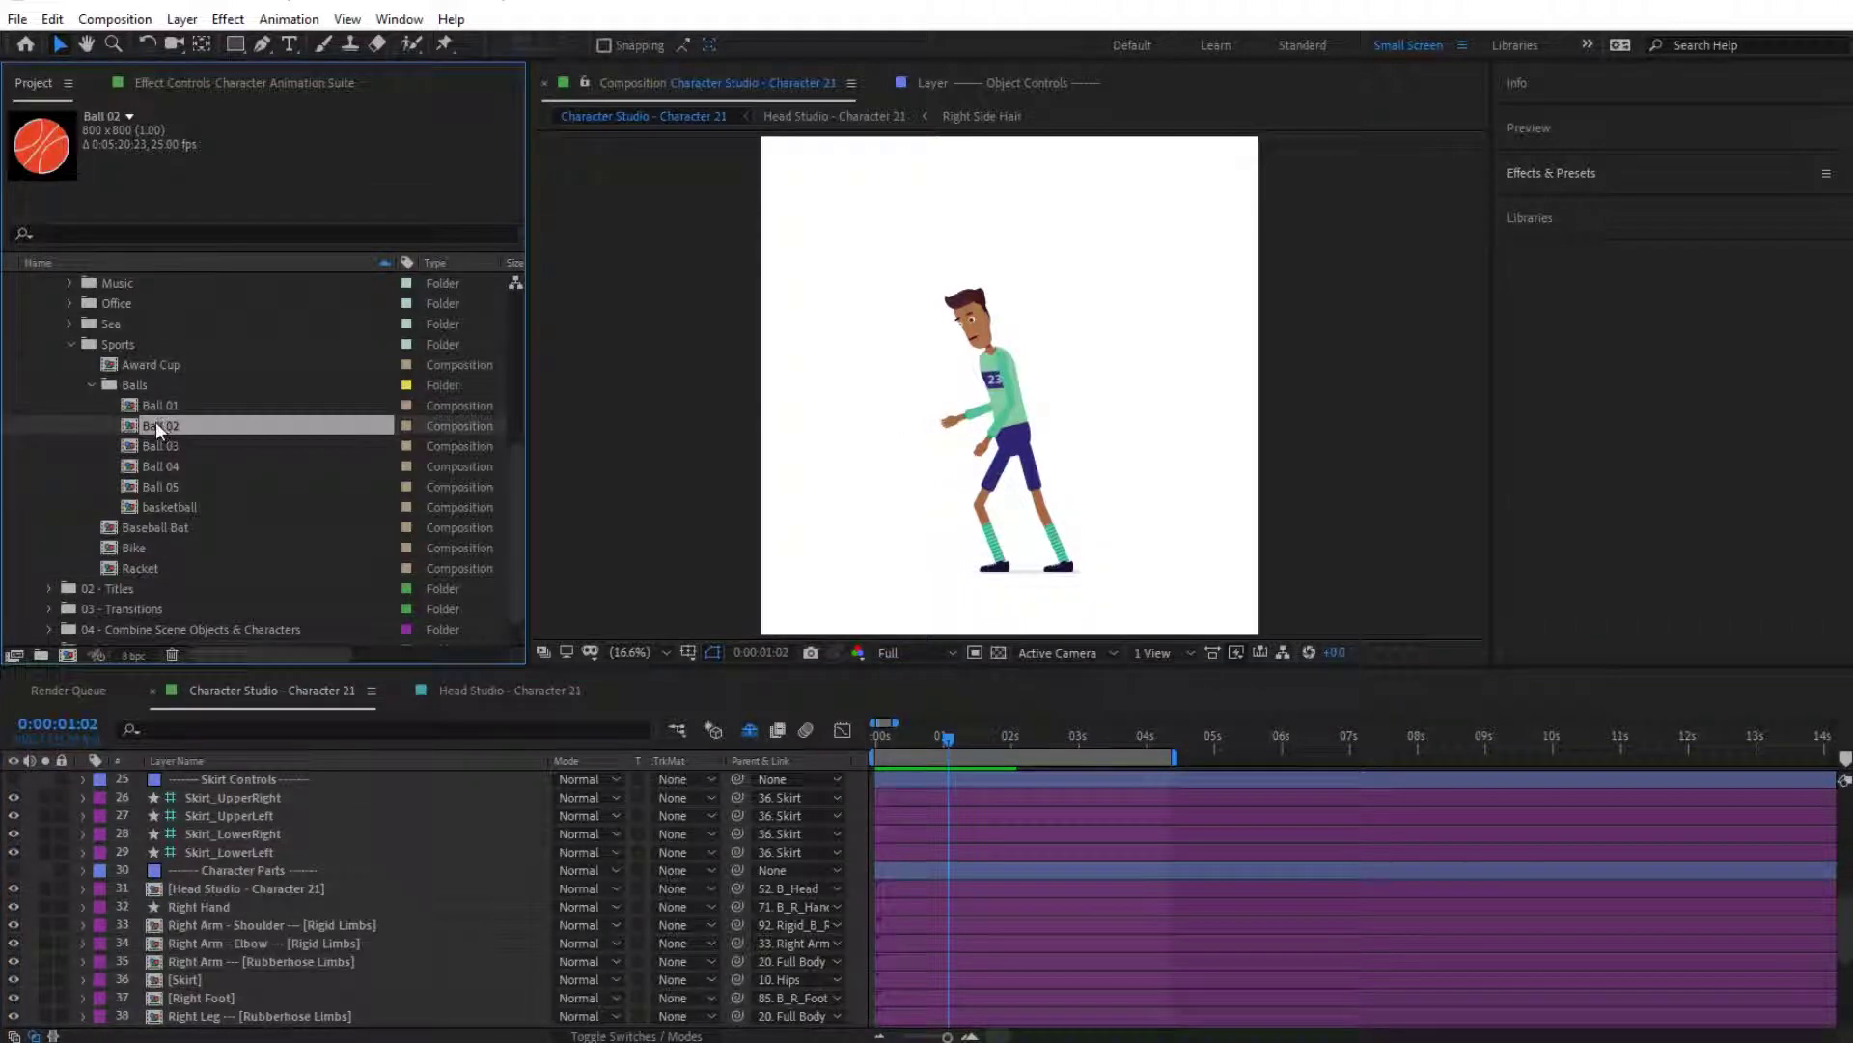
pyautogui.scroll(-4, 203, 957)
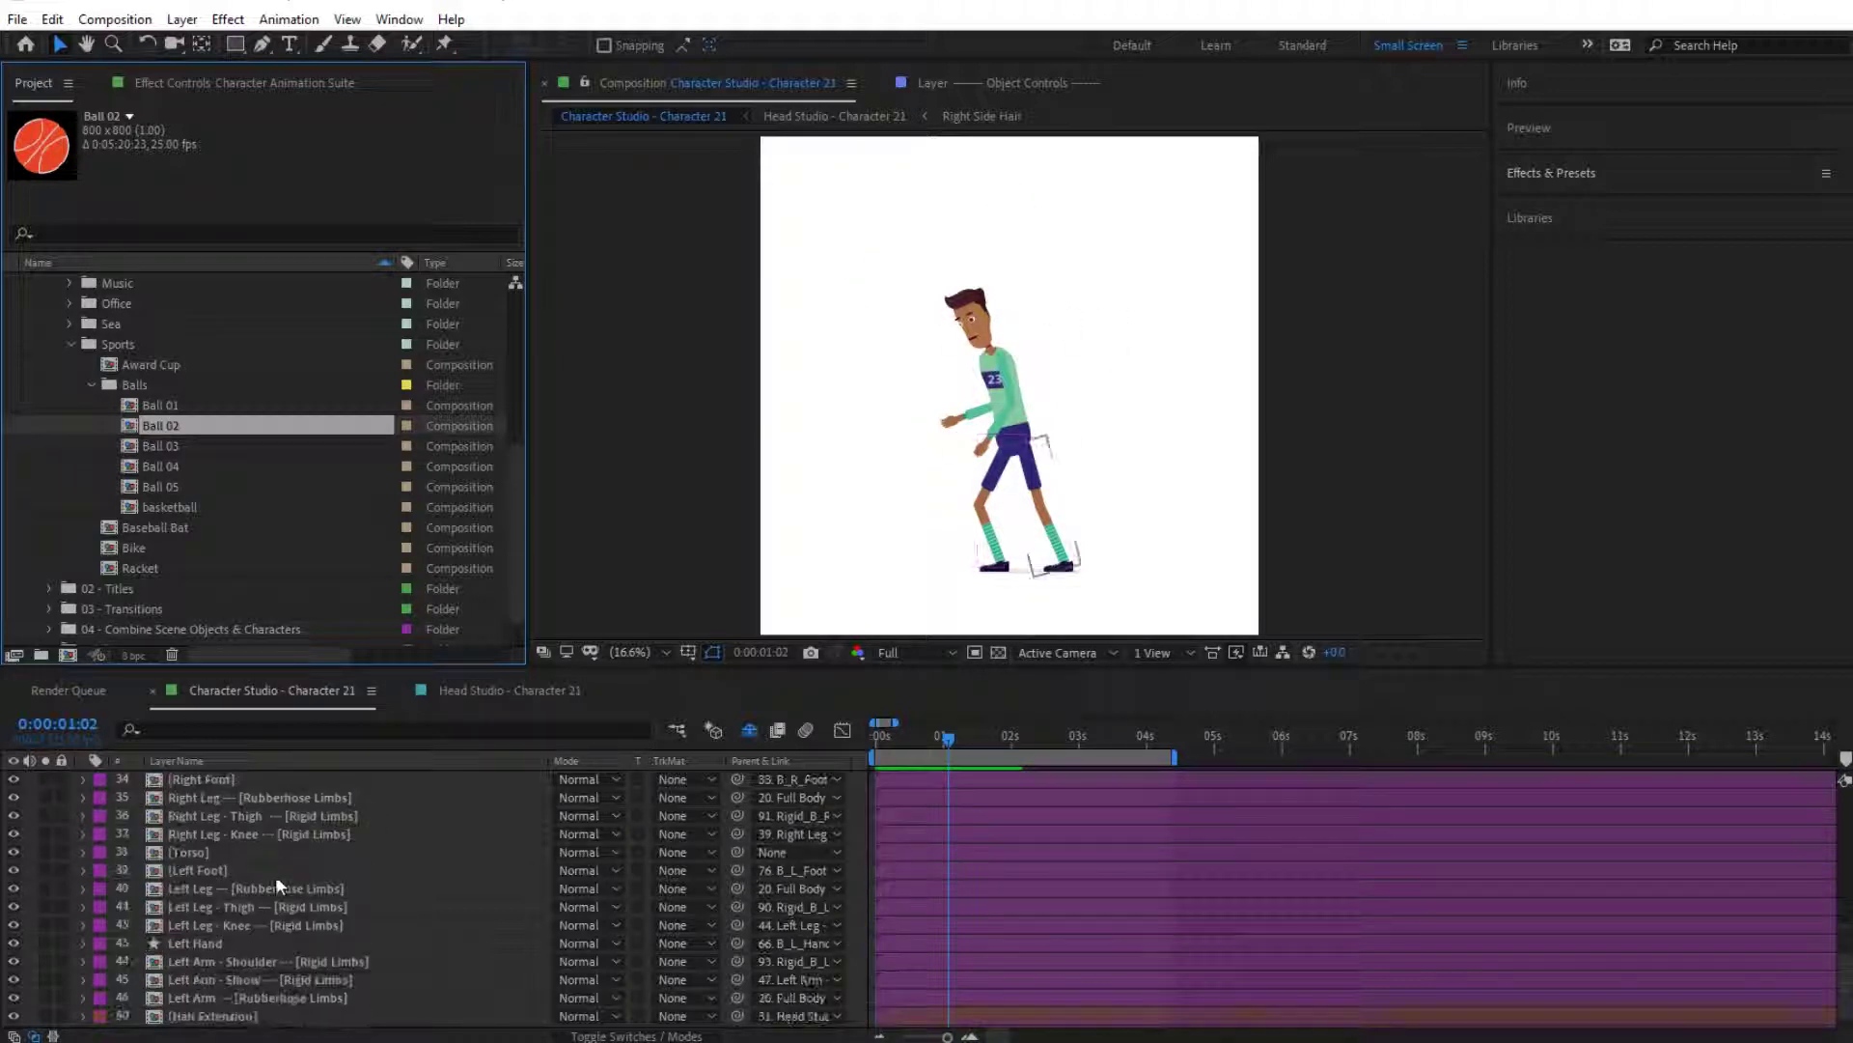
pyautogui.click(212, 889)
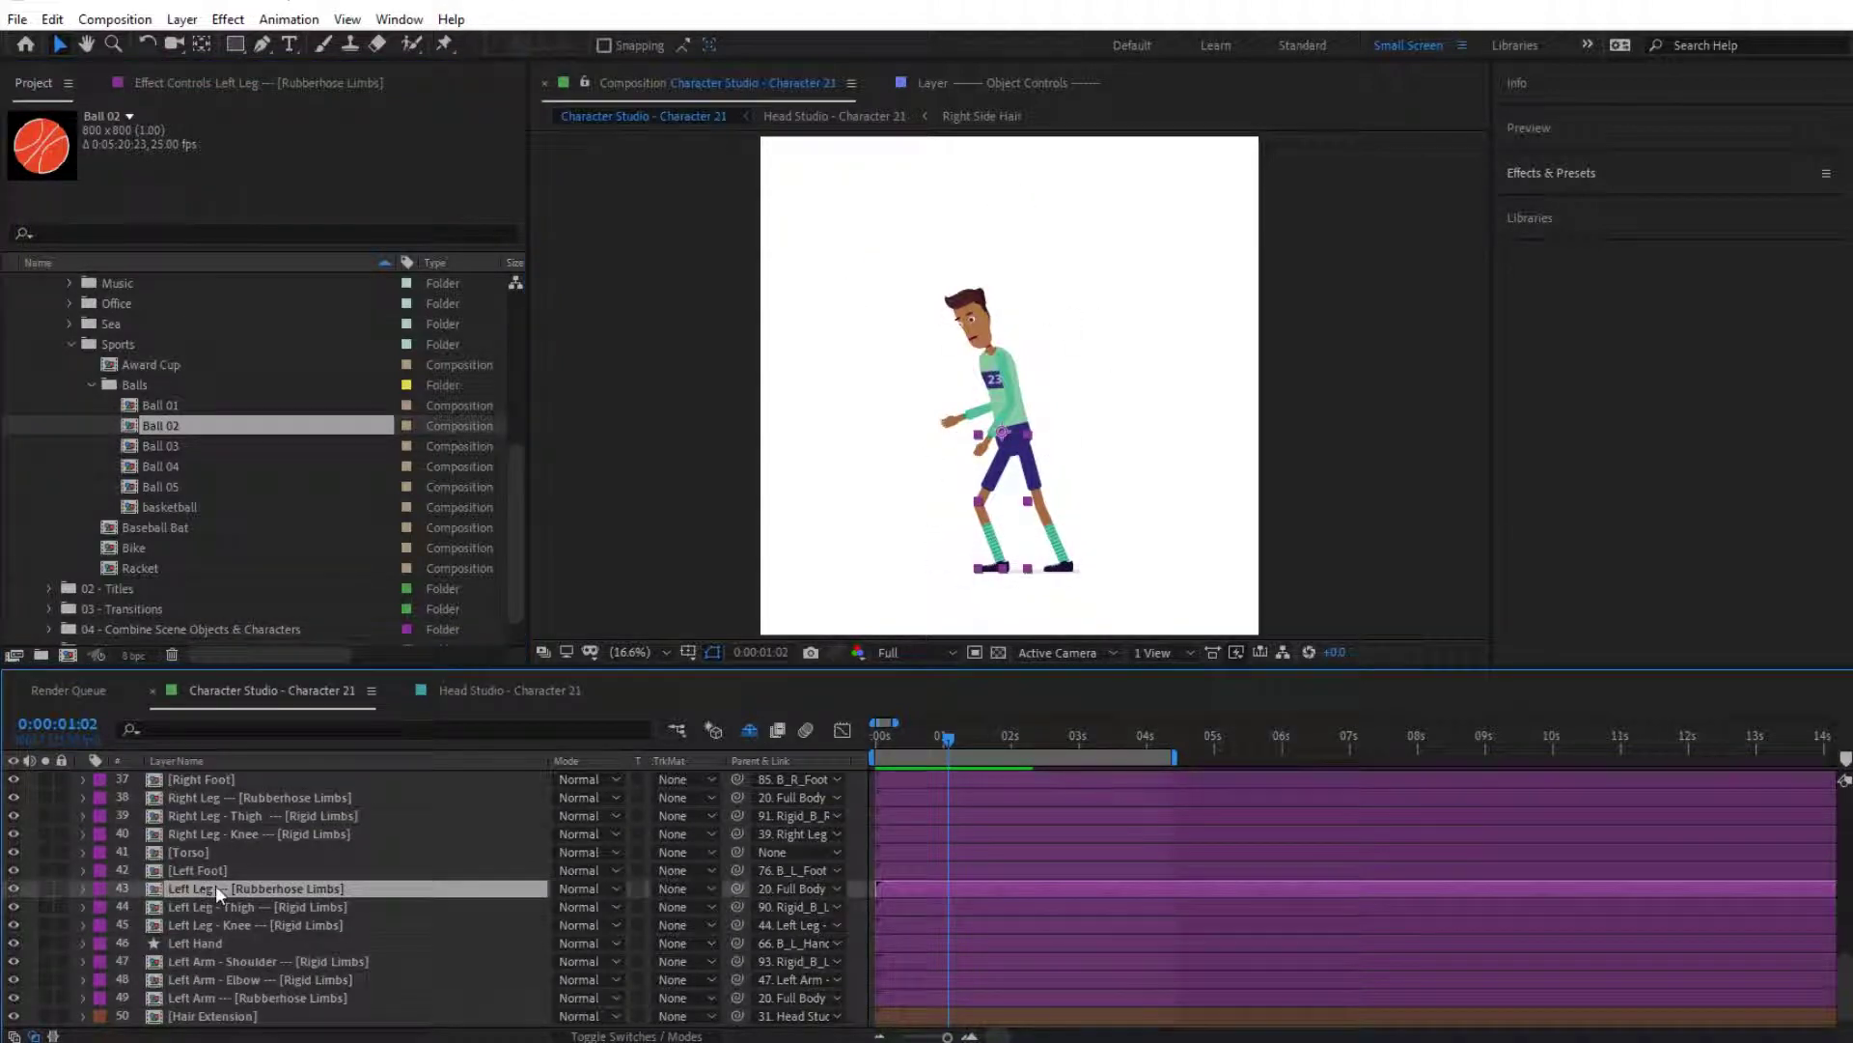
pyautogui.click(184, 871)
pyautogui.click(193, 889)
pyautogui.moveTo(162, 425); pyautogui.dragTo(254, 878)
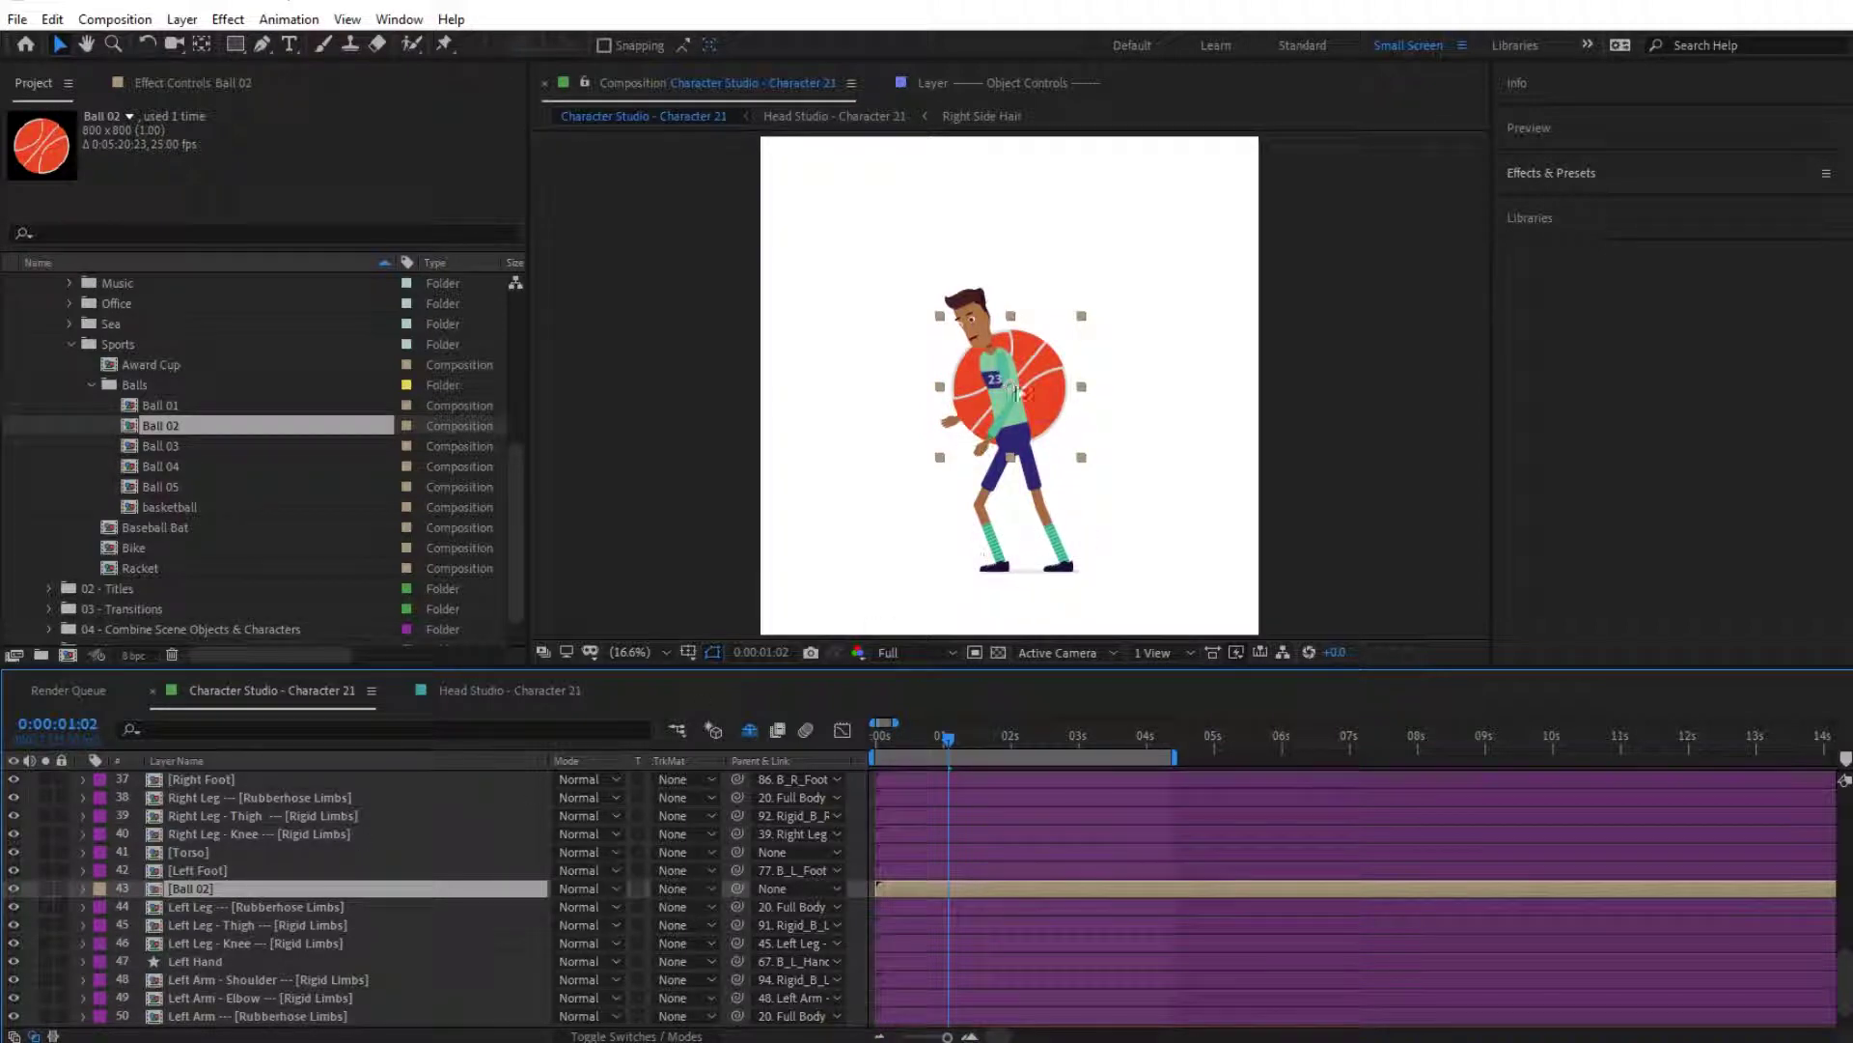
pyautogui.click(1038, 374)
pyautogui.moveTo(977, 394); pyautogui.dragTo(894, 437)
pyautogui.press('Return')
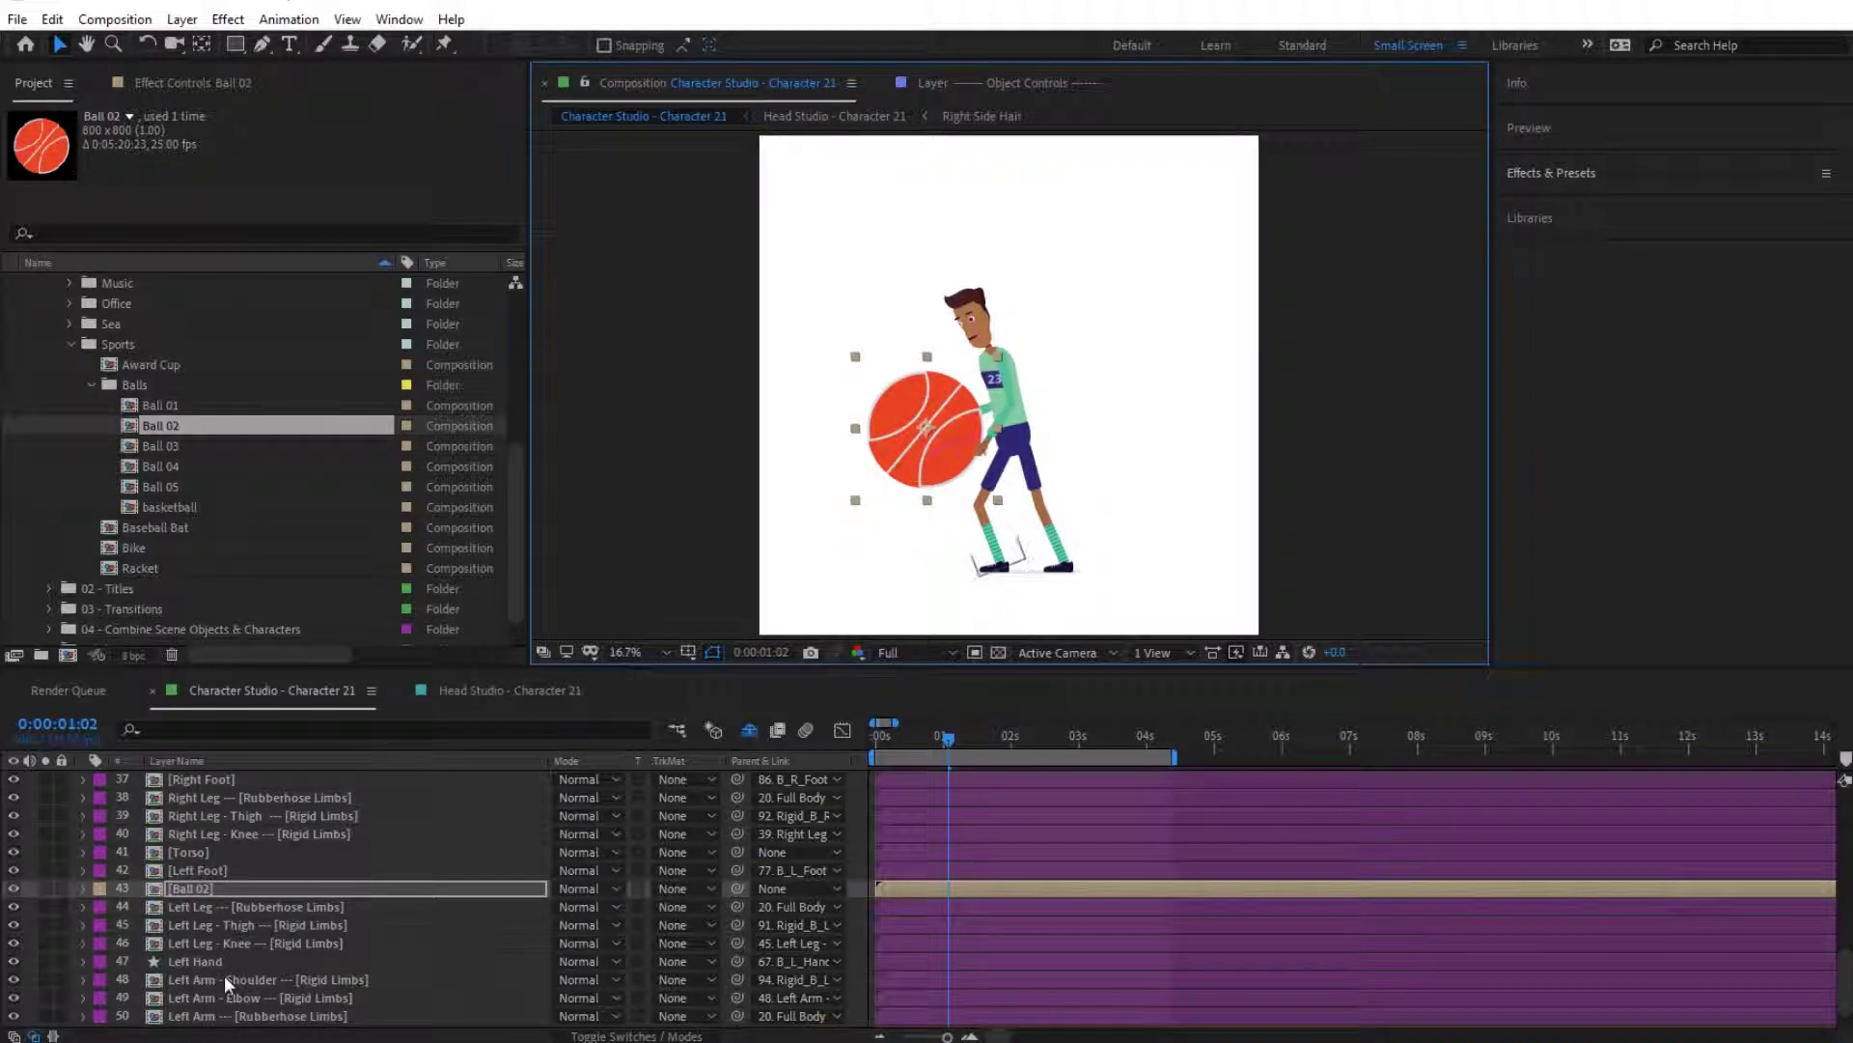
# Step: Scale Ball 02 to 10% and move it up to the character's hand
pyautogui.press('s')
pyautogui.click(617, 907)
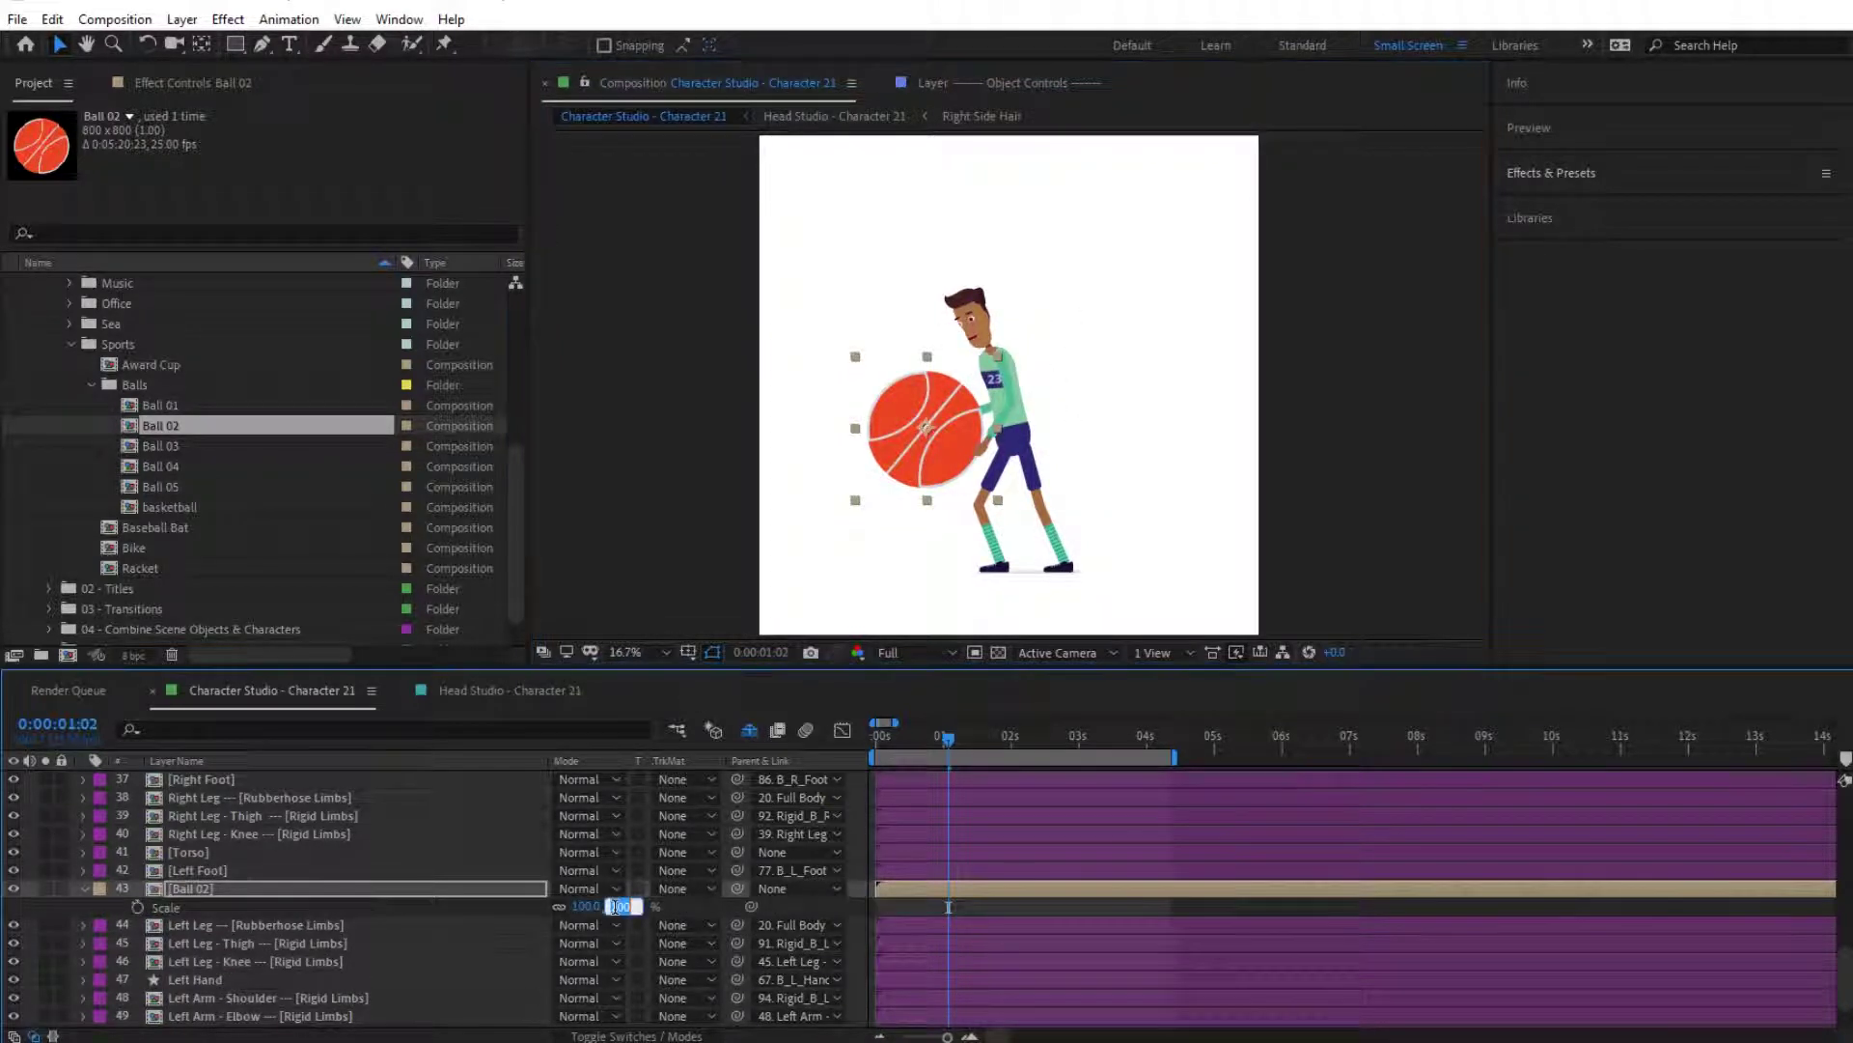
pyautogui.write('10')
pyautogui.press('Return')
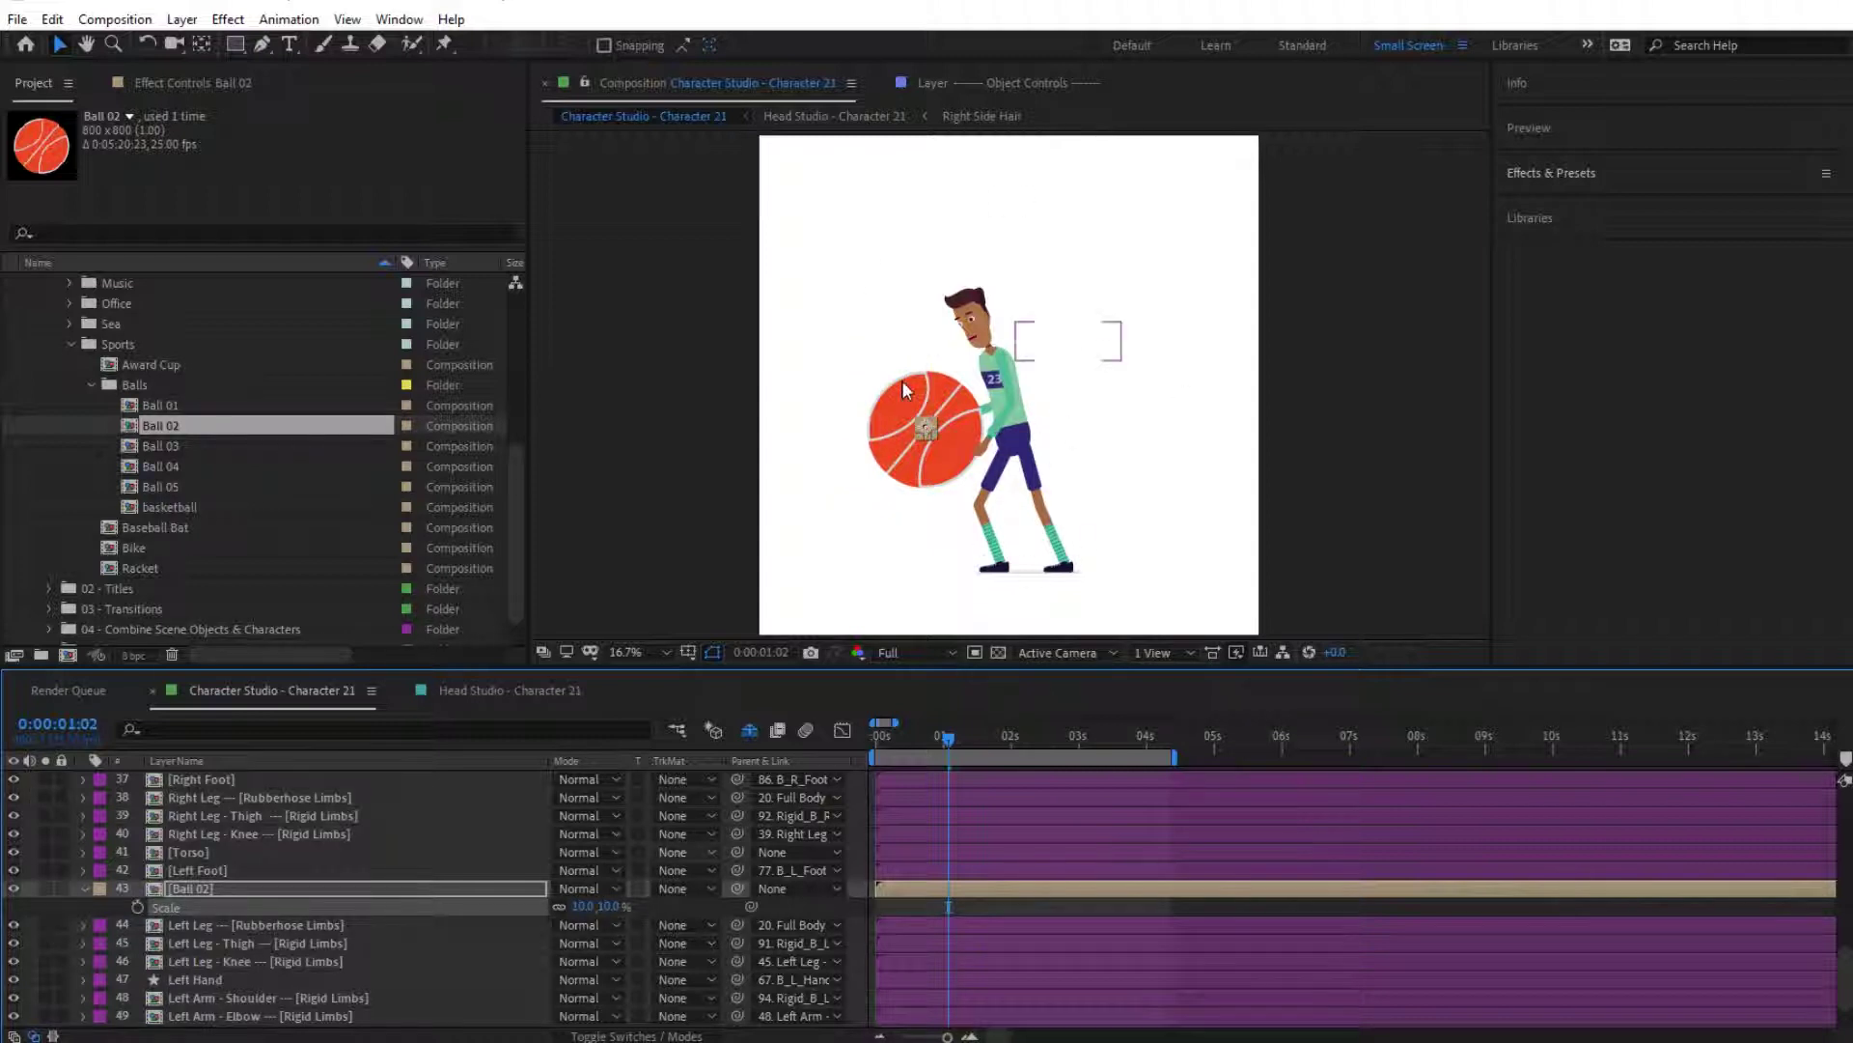
pyautogui.press('.')
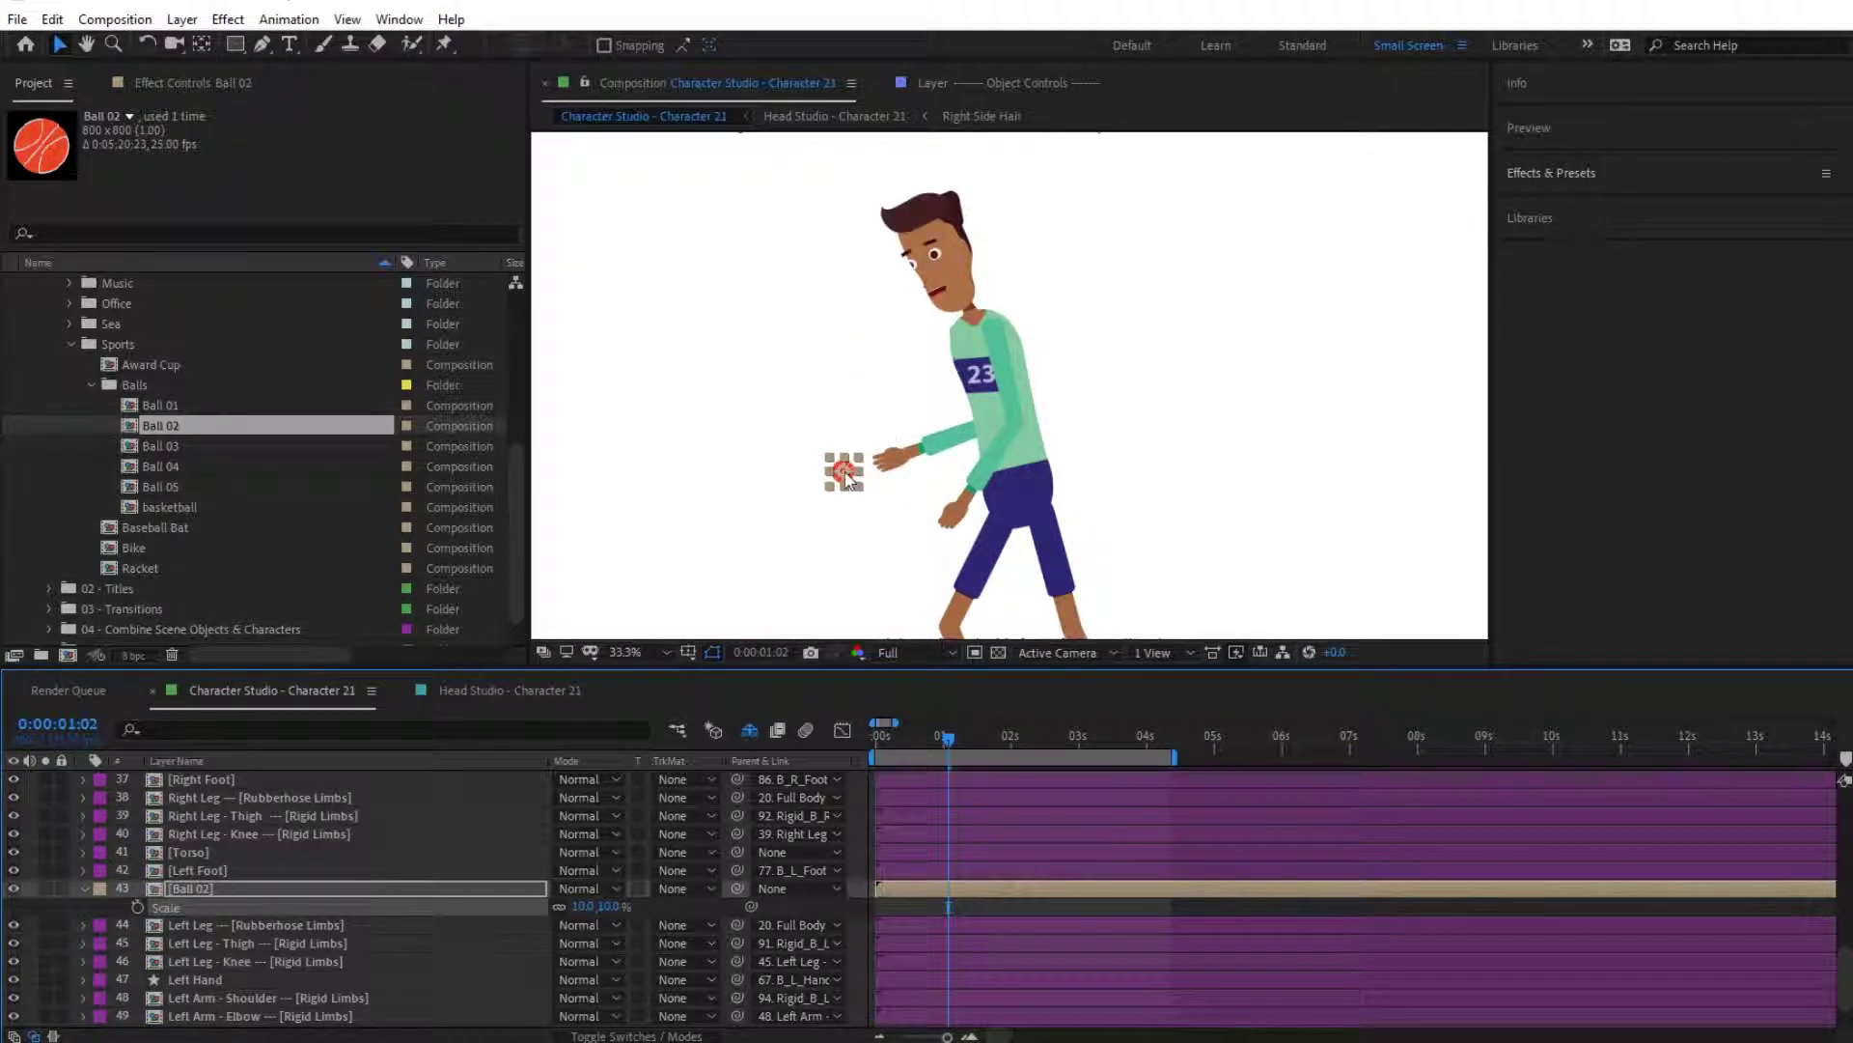
pyautogui.moveTo(872, 485); pyautogui.dragTo(892, 465)
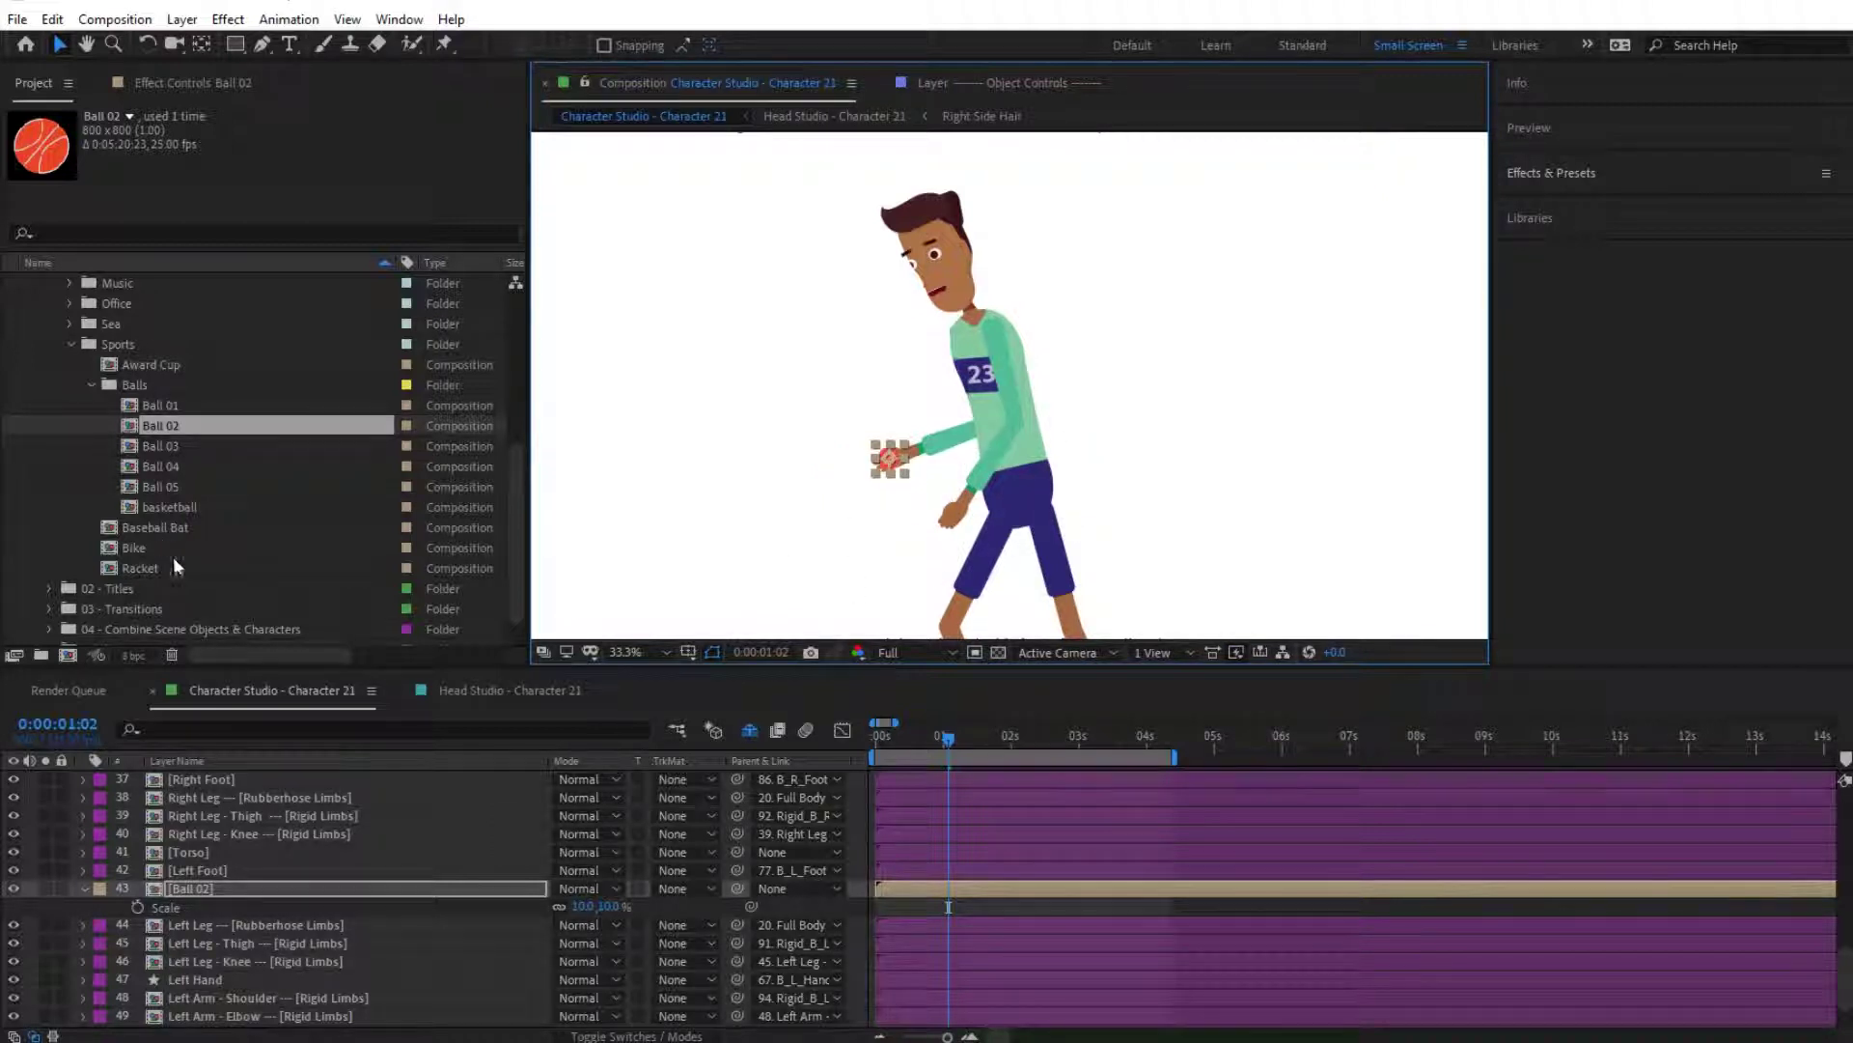
pyautogui.moveTo(149, 574); pyautogui.dragTo(950, 527)
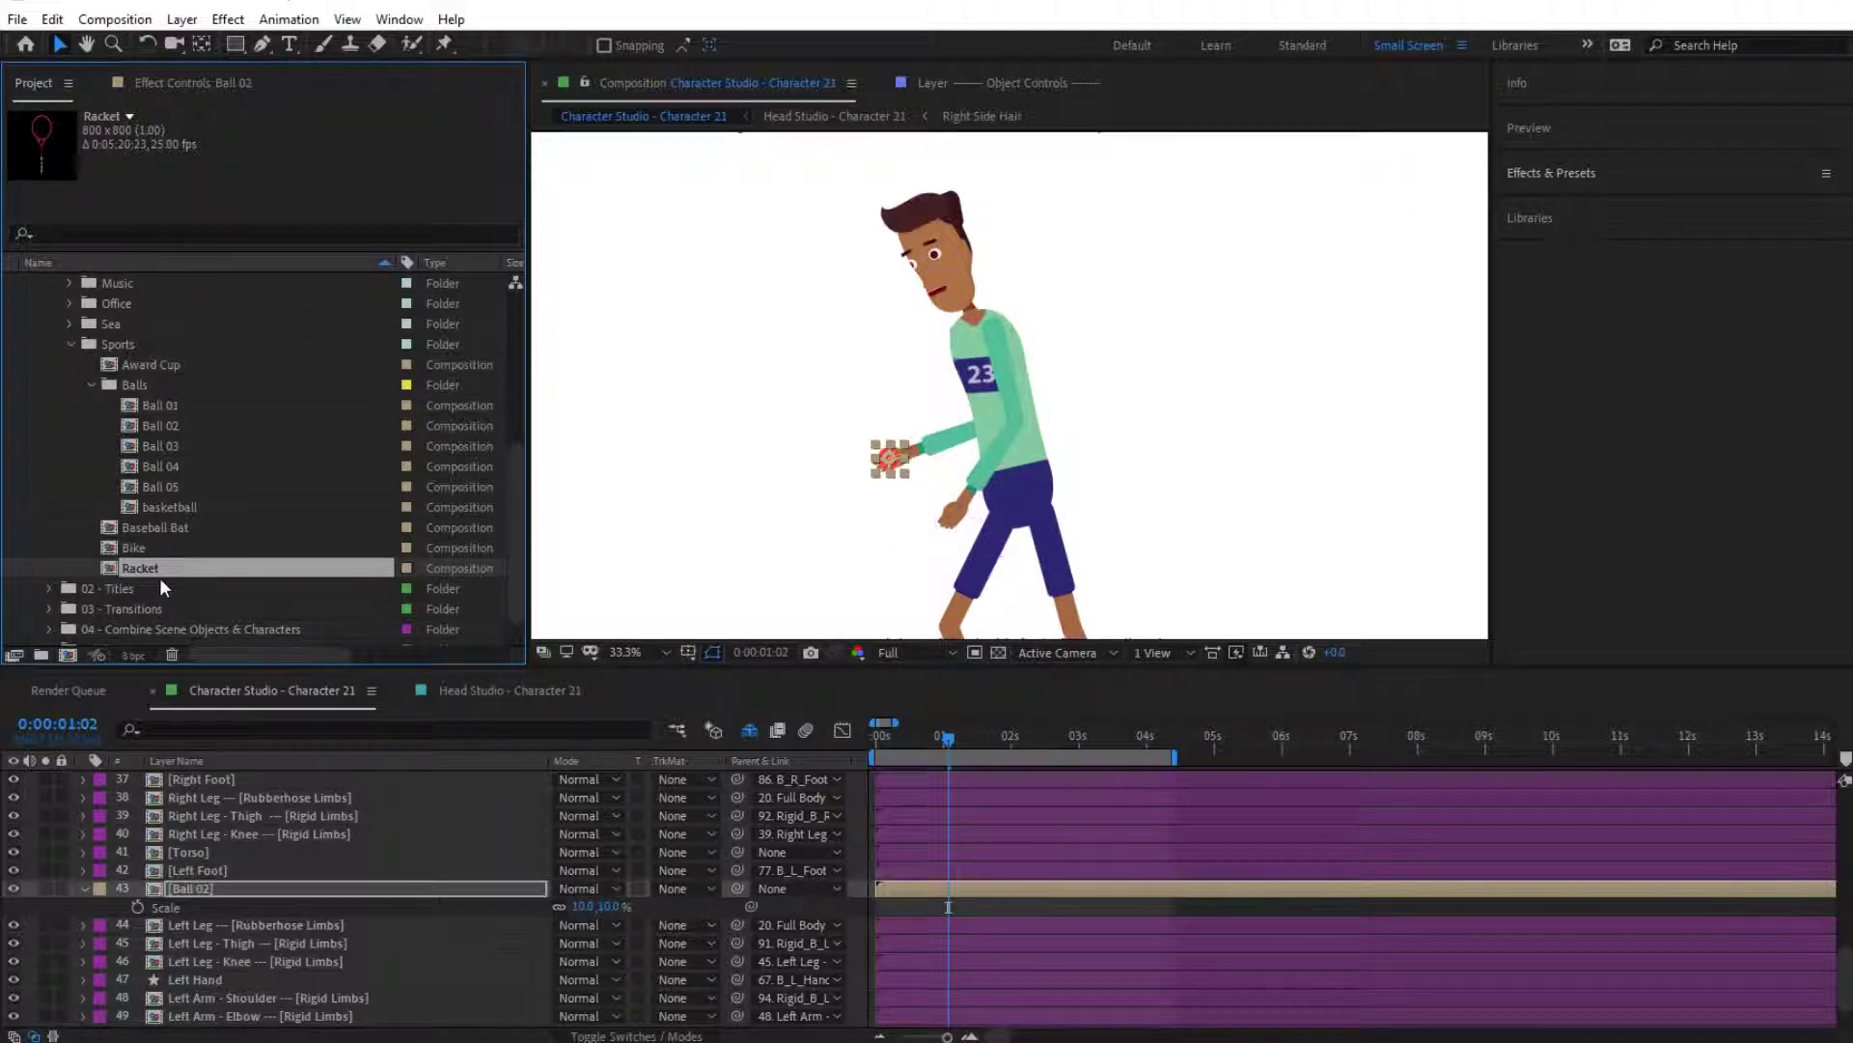
# Step: Add the Racket as a layer below Right Hand and nudge it left
pyautogui.scroll(3, 188, 848)
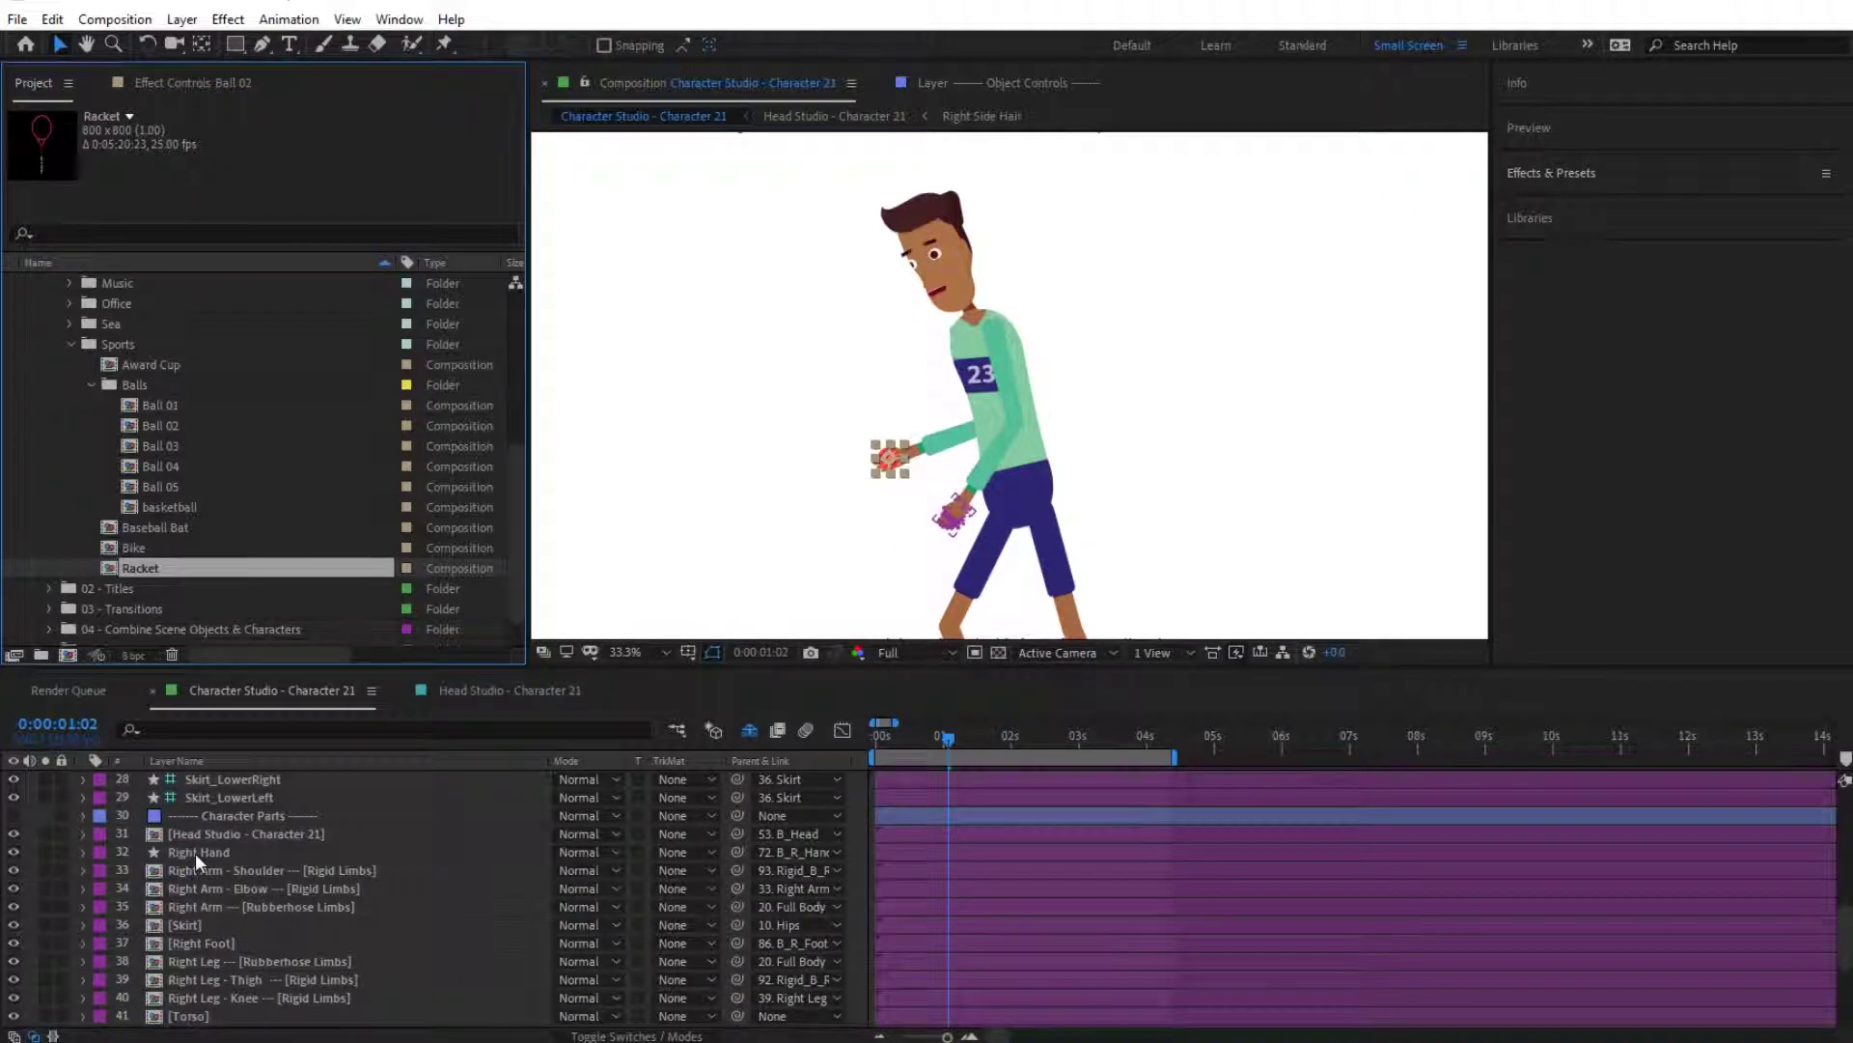
pyautogui.click(195, 853)
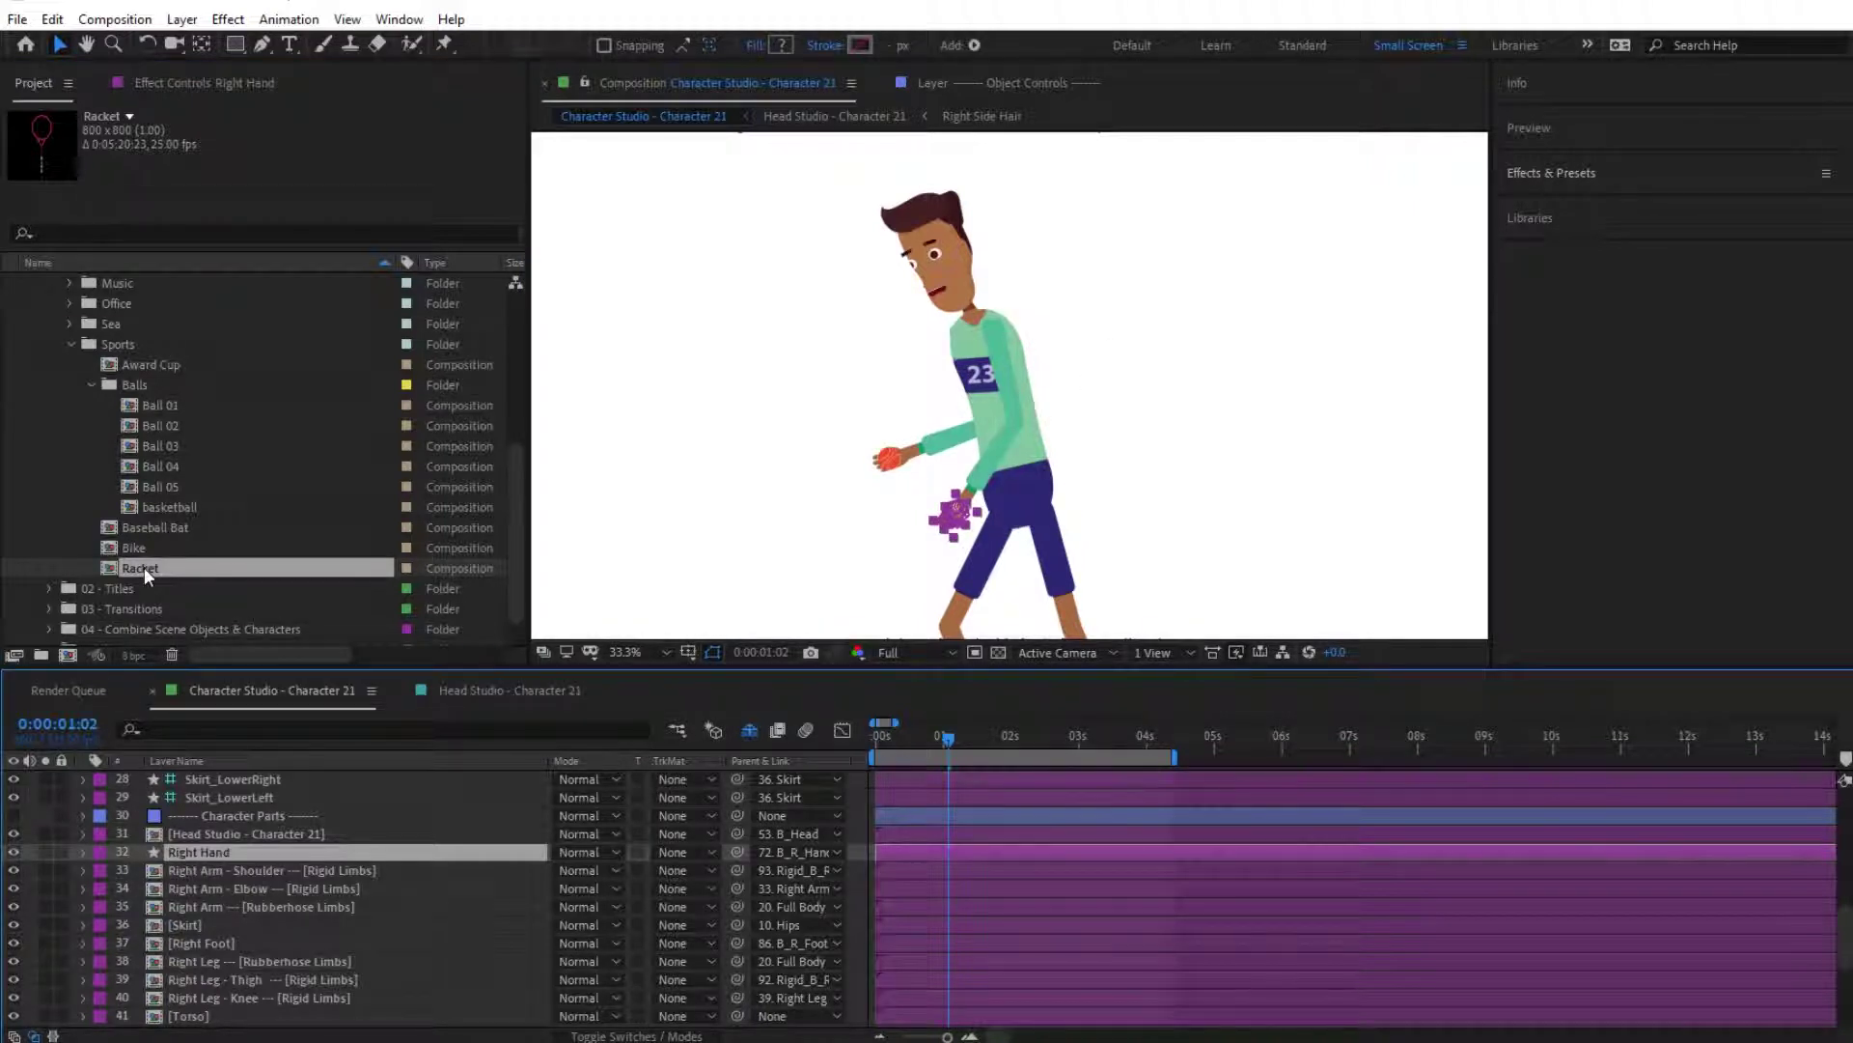
pyautogui.moveTo(143, 566); pyautogui.dragTo(231, 861)
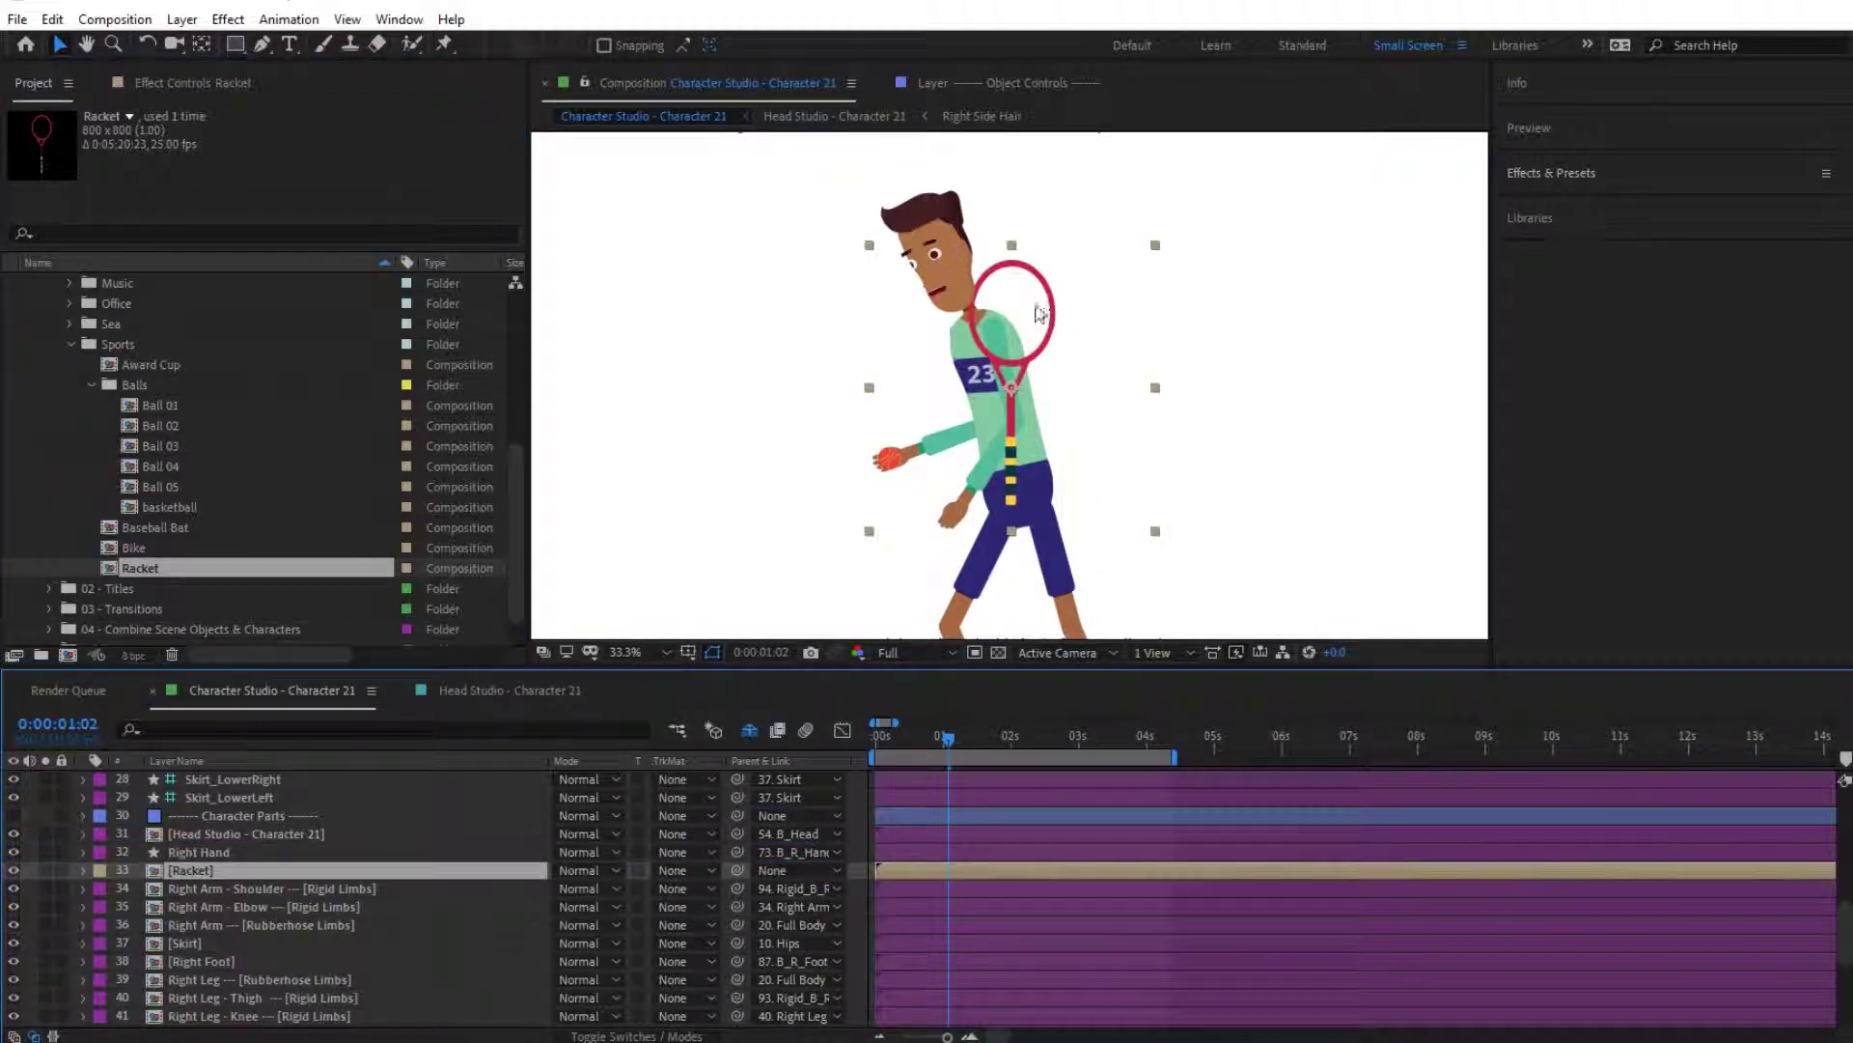
pyautogui.moveTo(1011, 390); pyautogui.dragTo(894, 406)
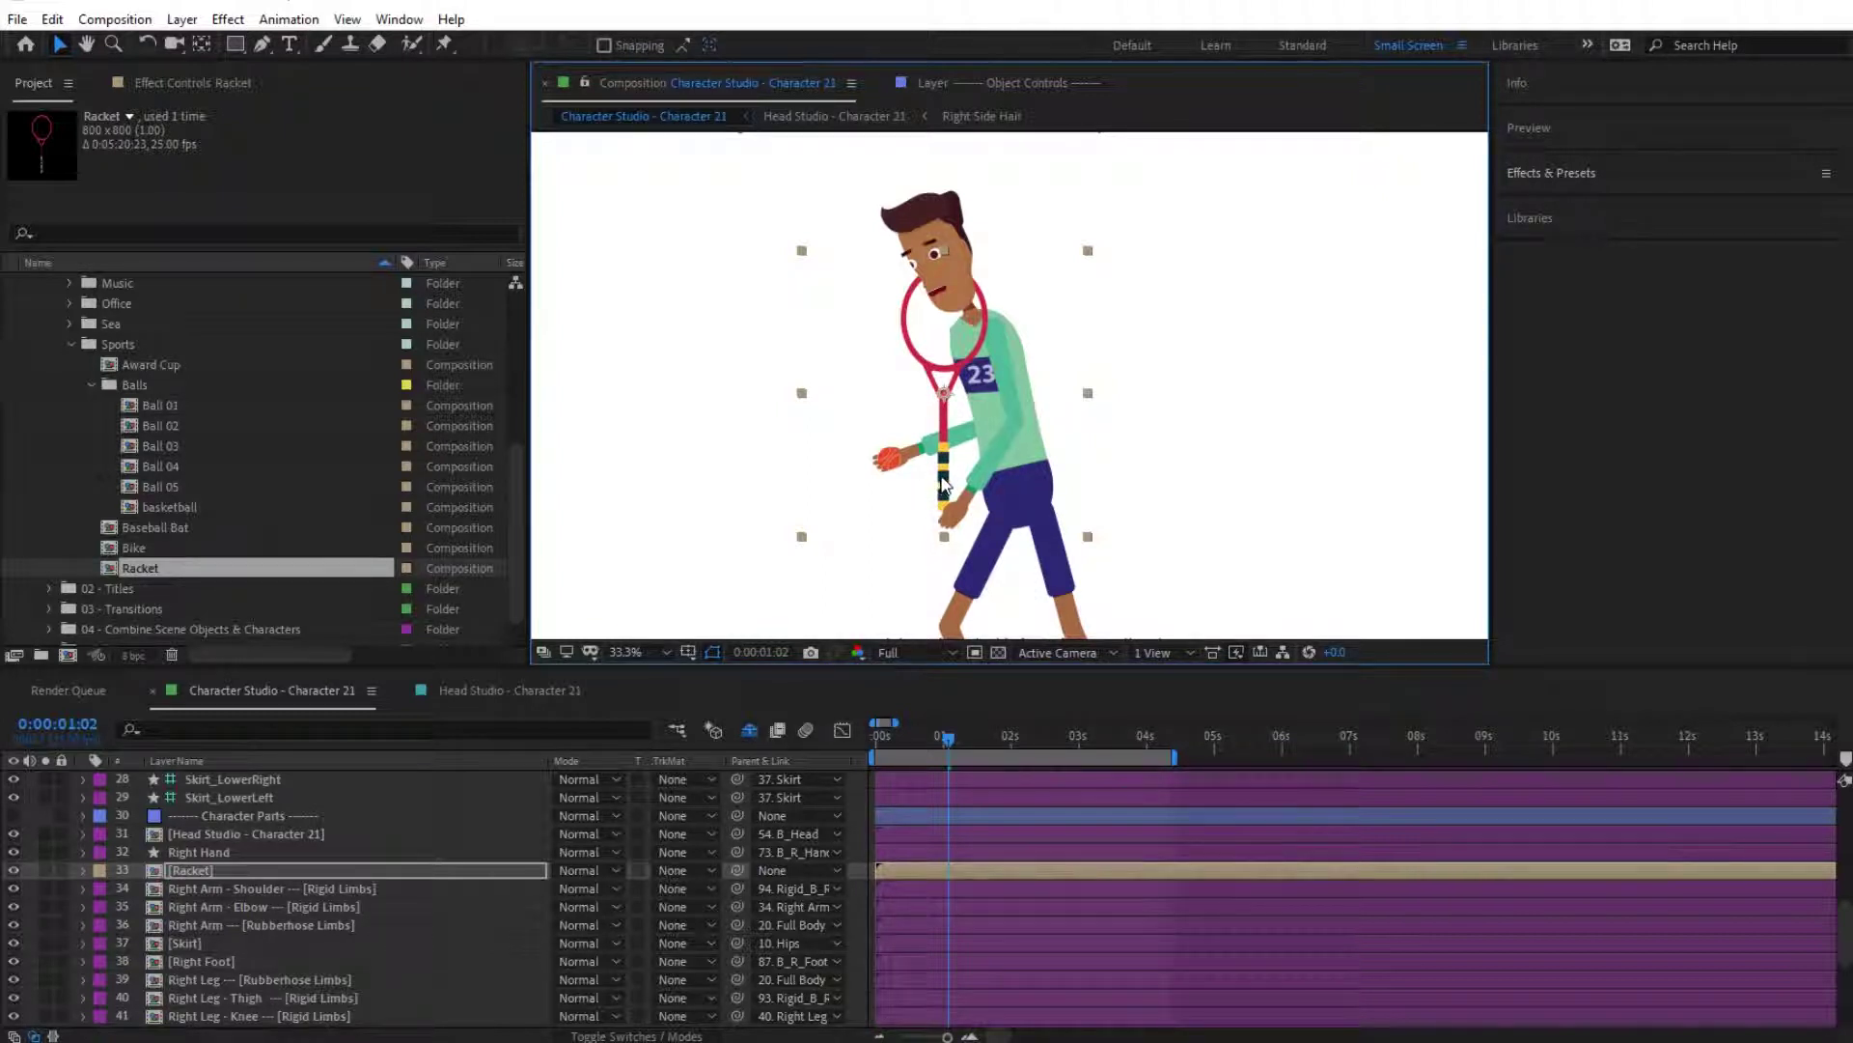
# Step: Move the racket's anchor to its grip, lower it into the hand, and rotate it to about -49°
pyautogui.click(201, 44)
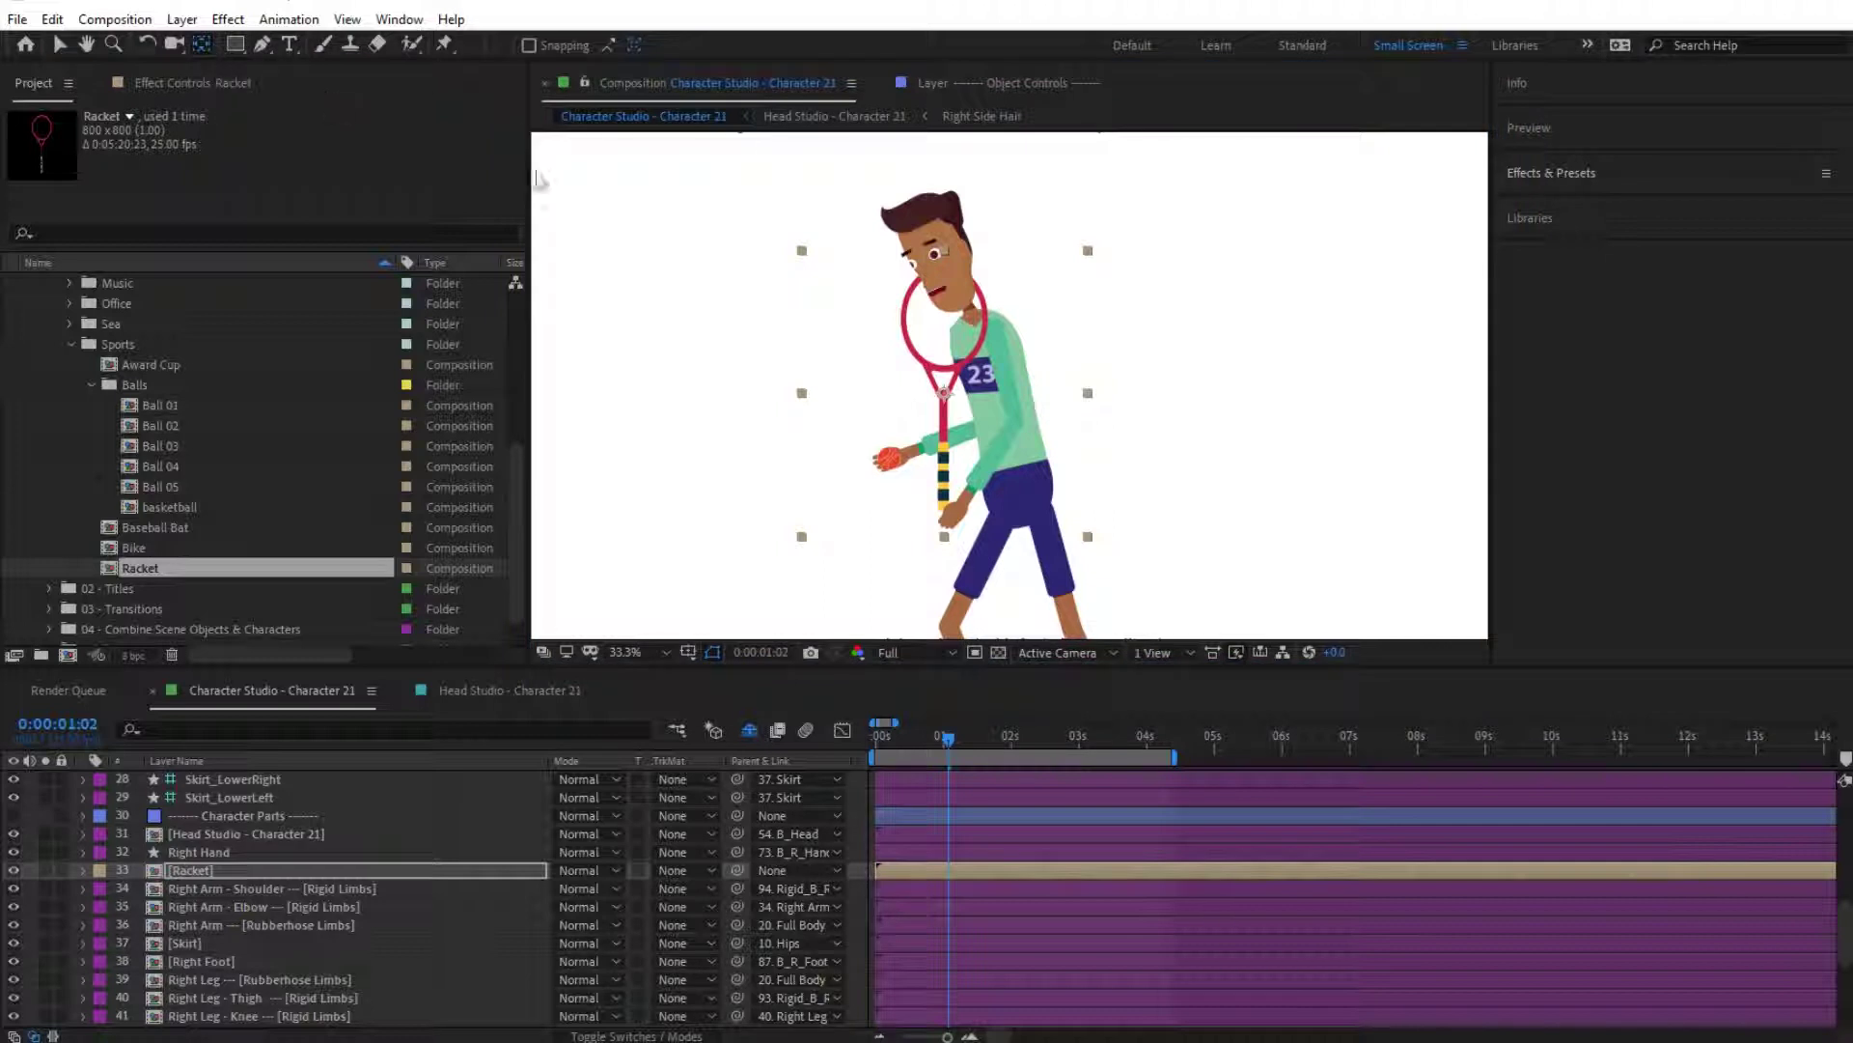
pyautogui.moveTo(946, 396); pyautogui.dragTo(943, 491)
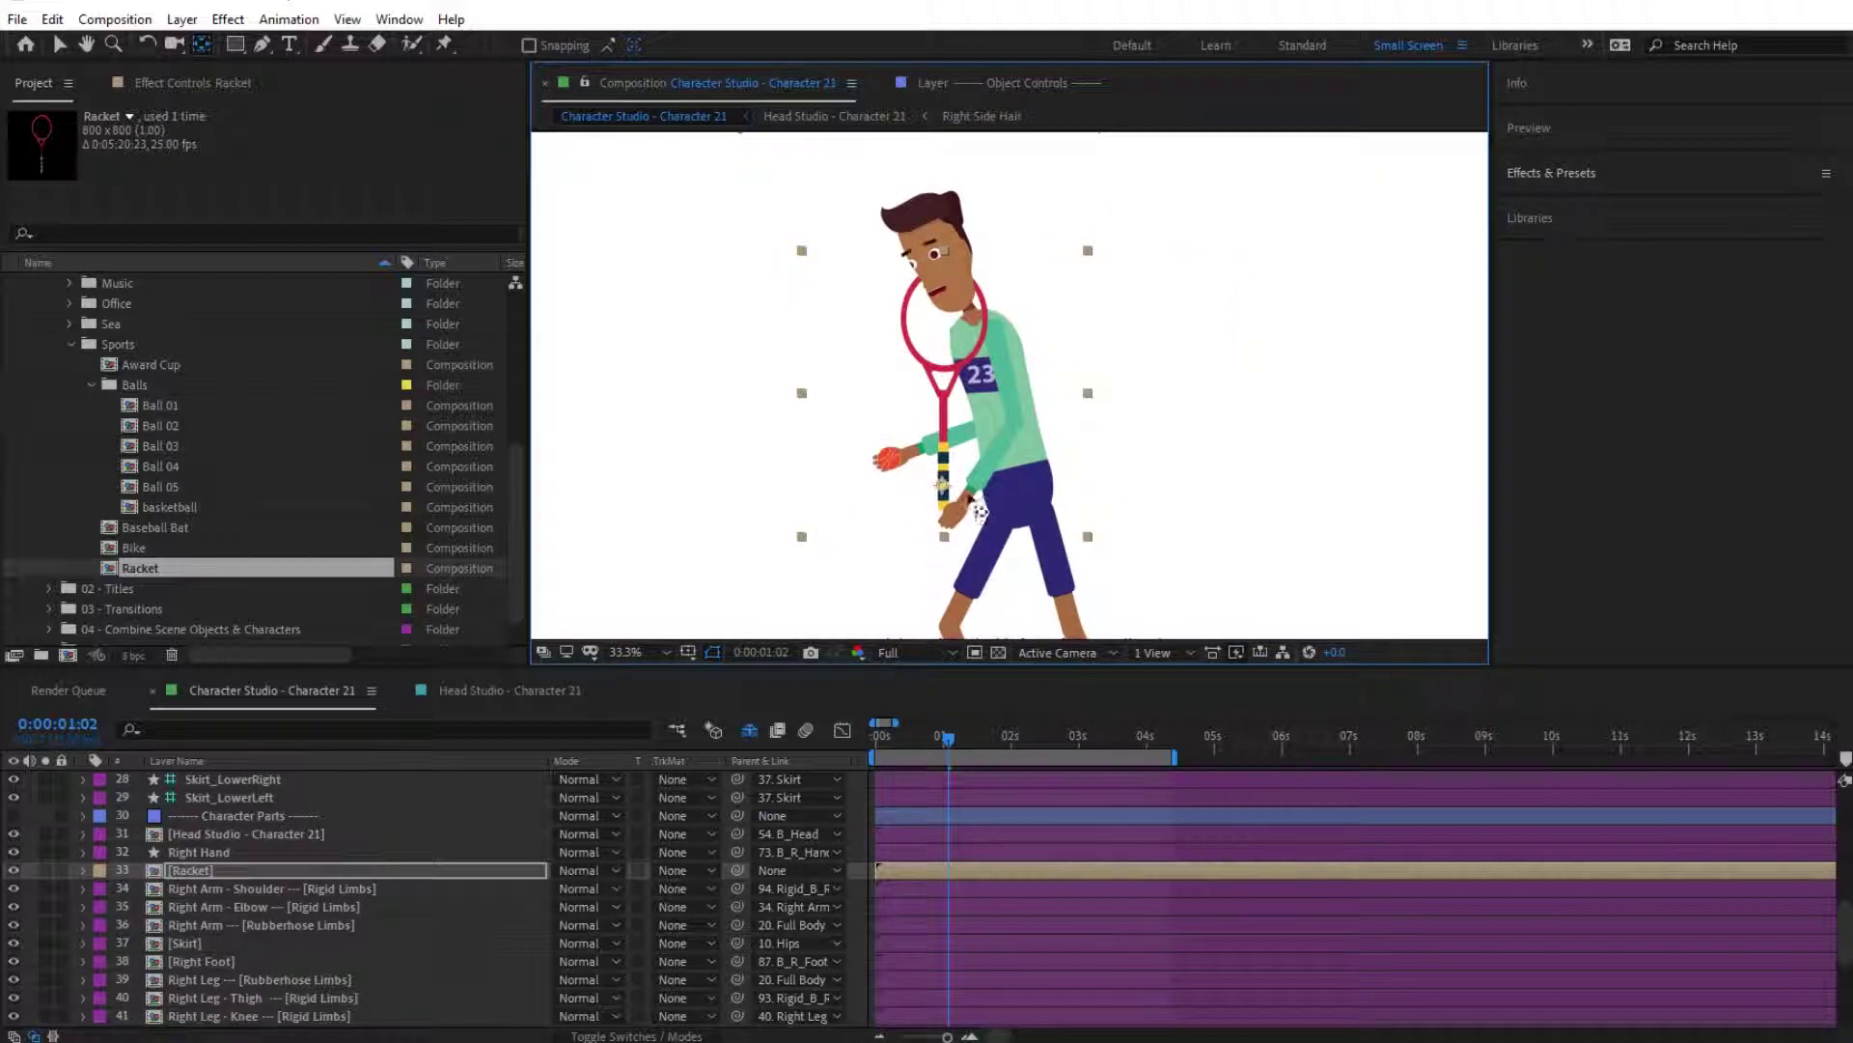
pyautogui.press('v')
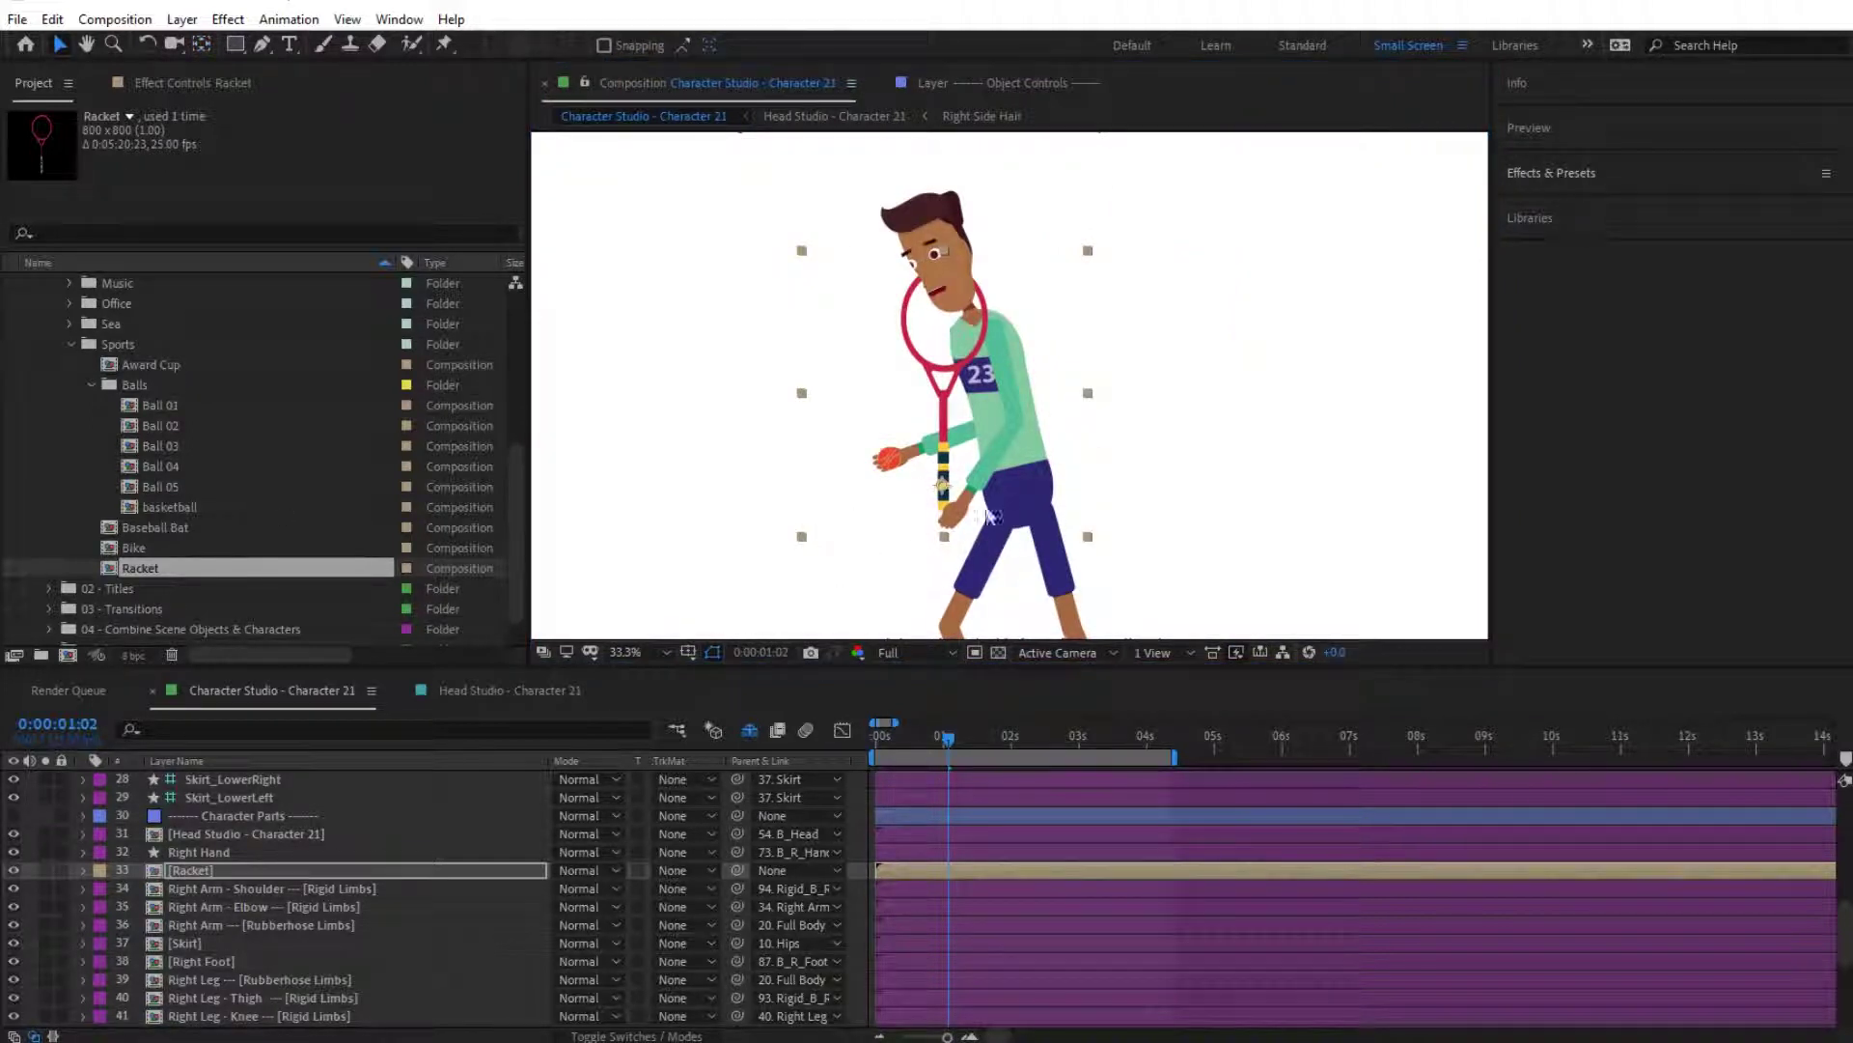
pyautogui.moveTo(945, 490); pyautogui.dragTo(948, 492)
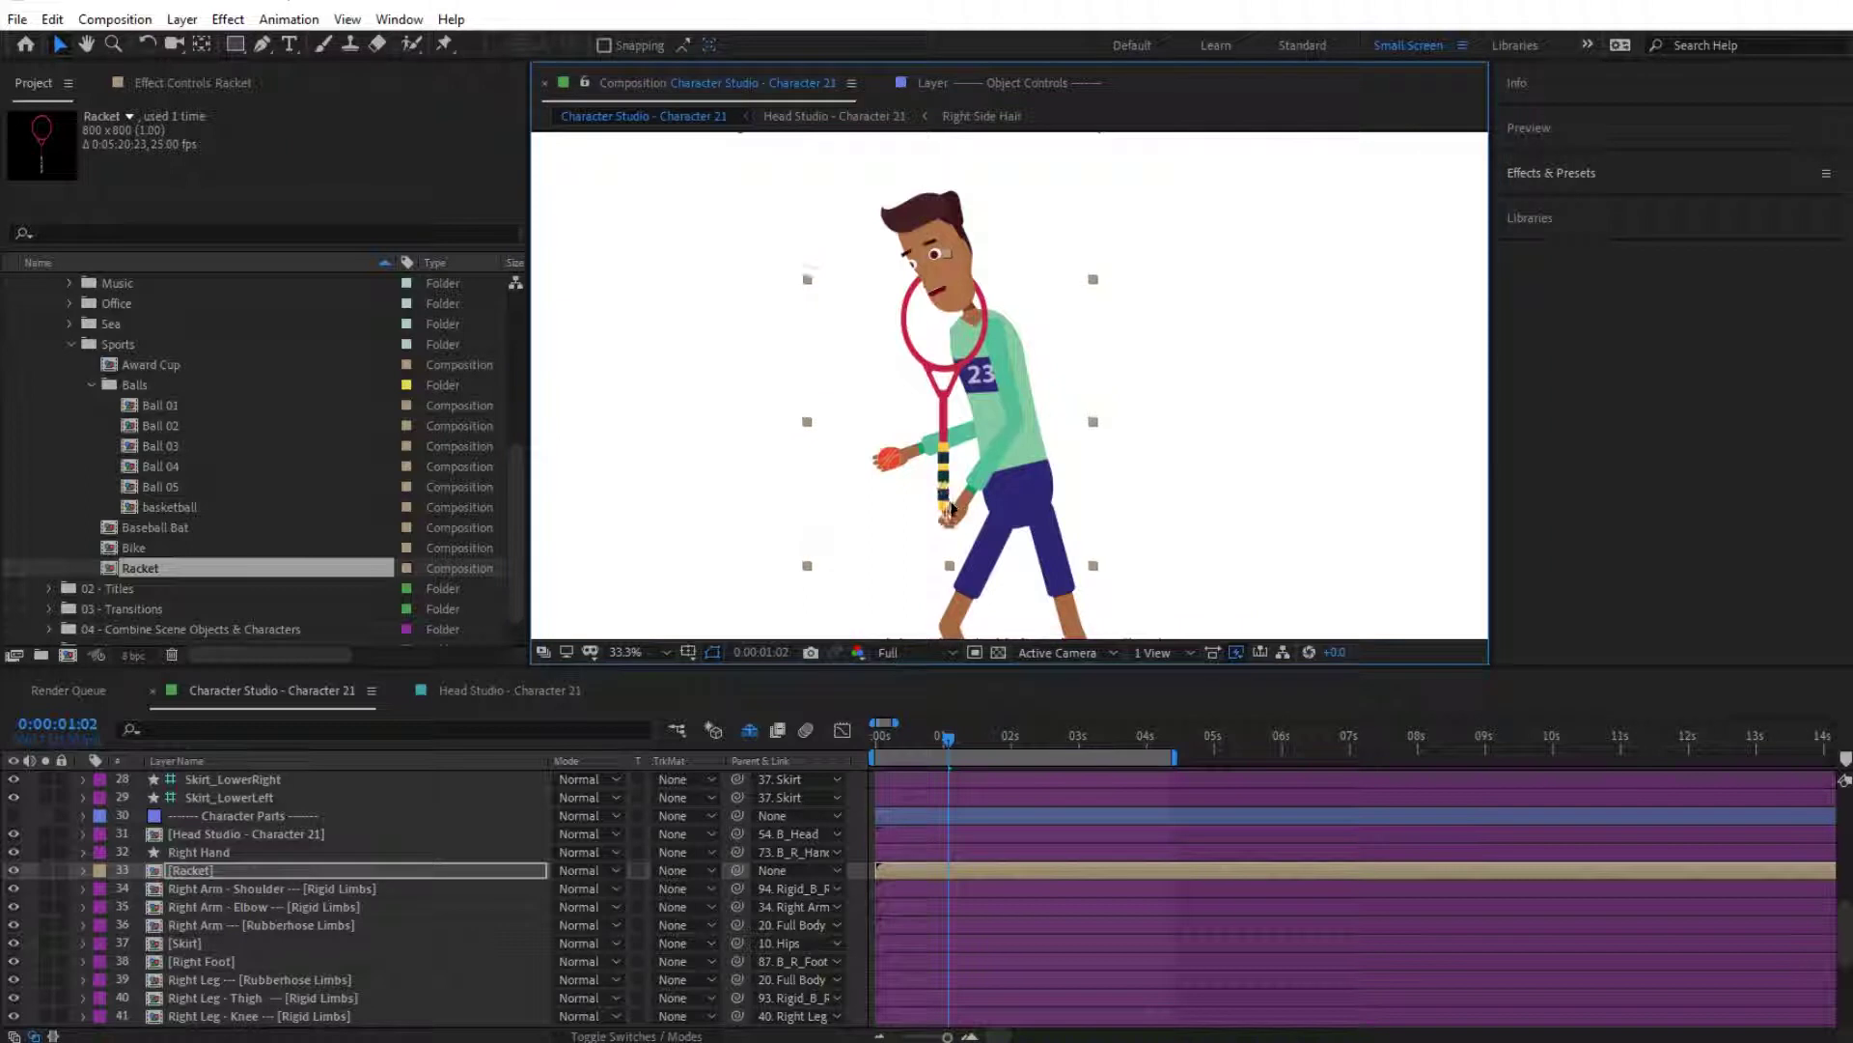
pyautogui.moveTo(951, 509)
pyautogui.mouseDown()
pyautogui.moveTo(942, 594)
pyautogui.moveTo(954, 536)
pyautogui.mouseUp()
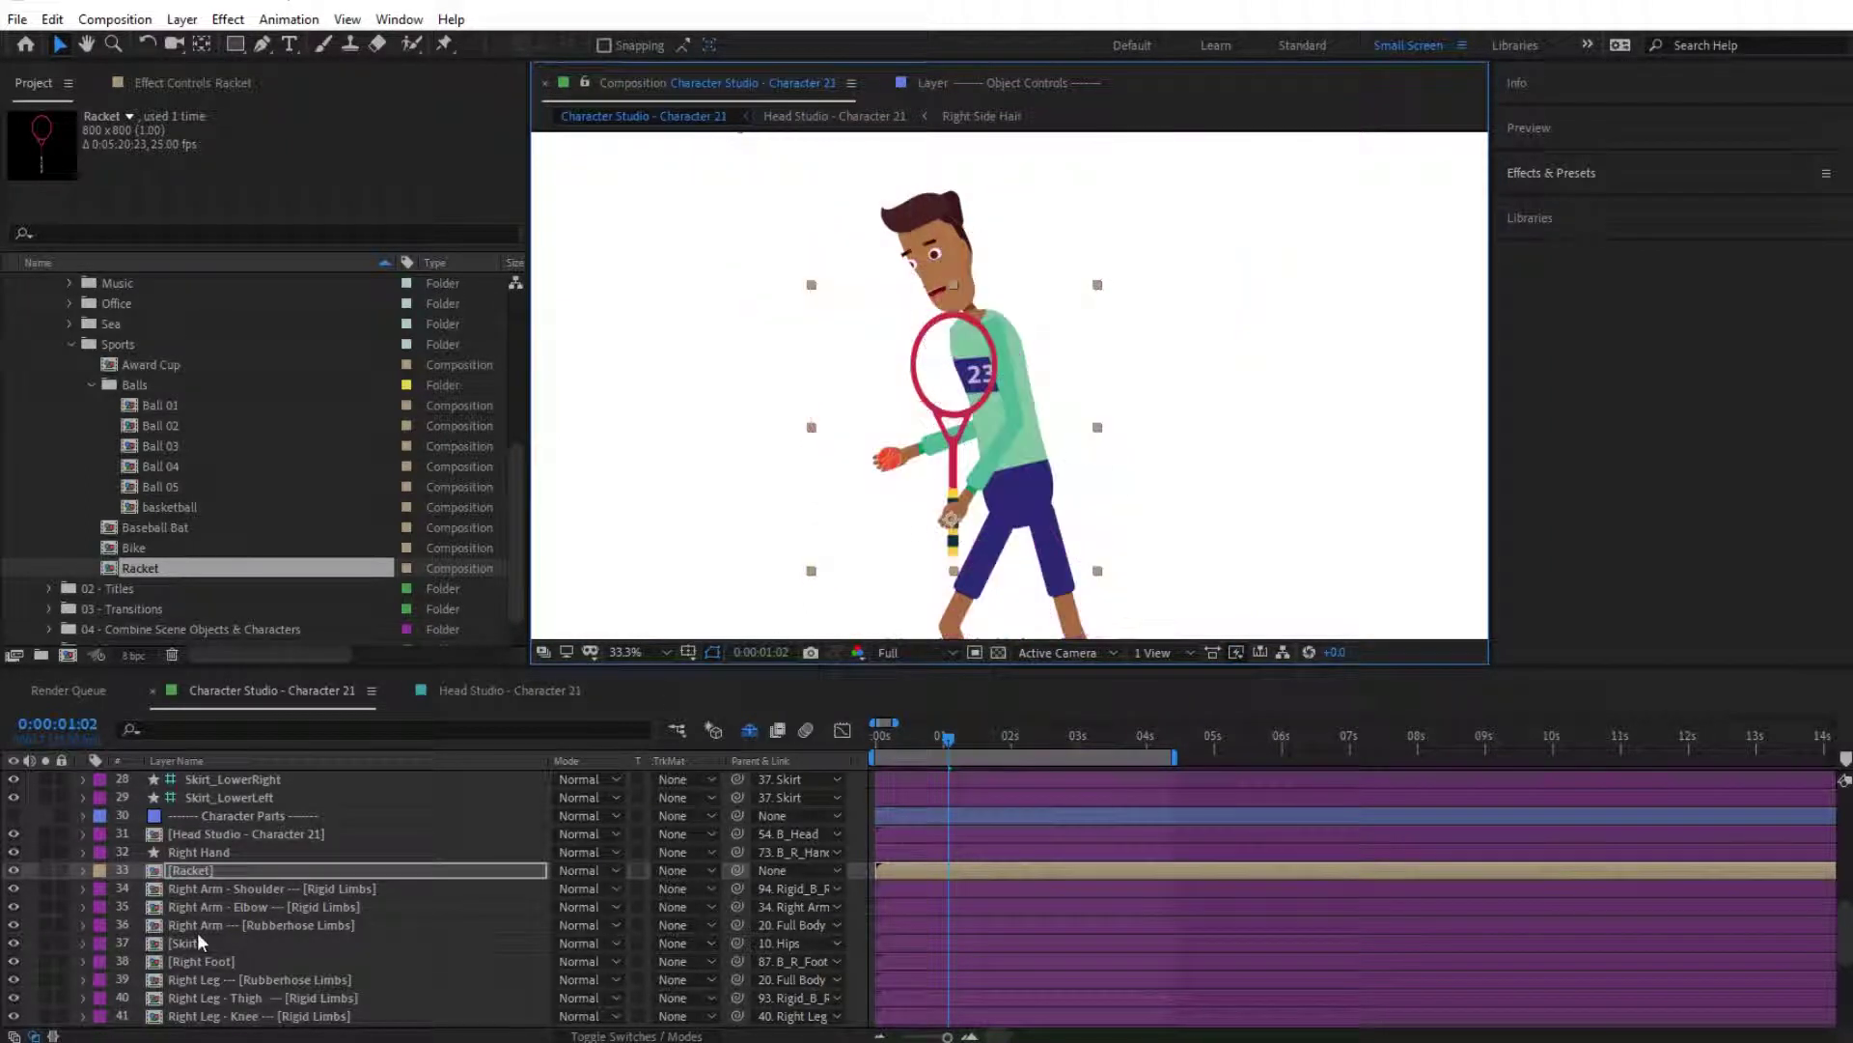
pyautogui.click(195, 872)
pyautogui.press('r')
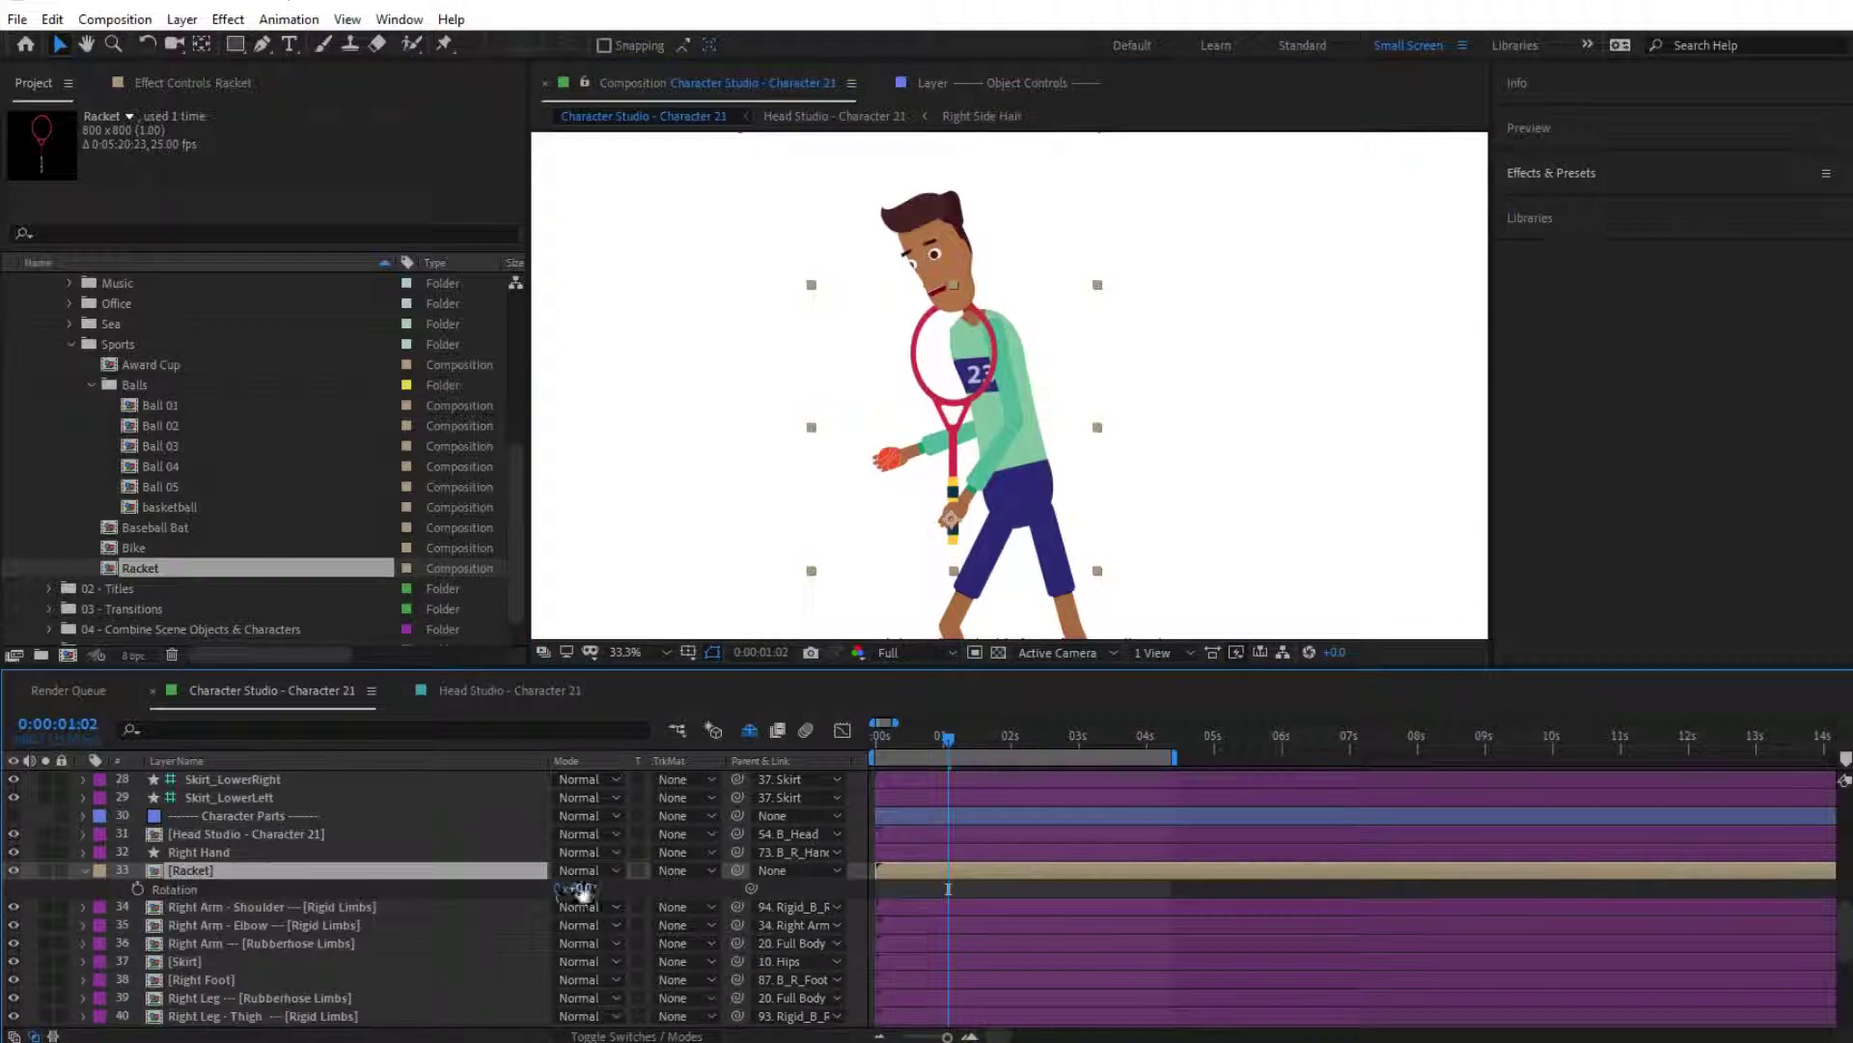
pyautogui.moveTo(582, 890); pyautogui.dragTo(375, 867)
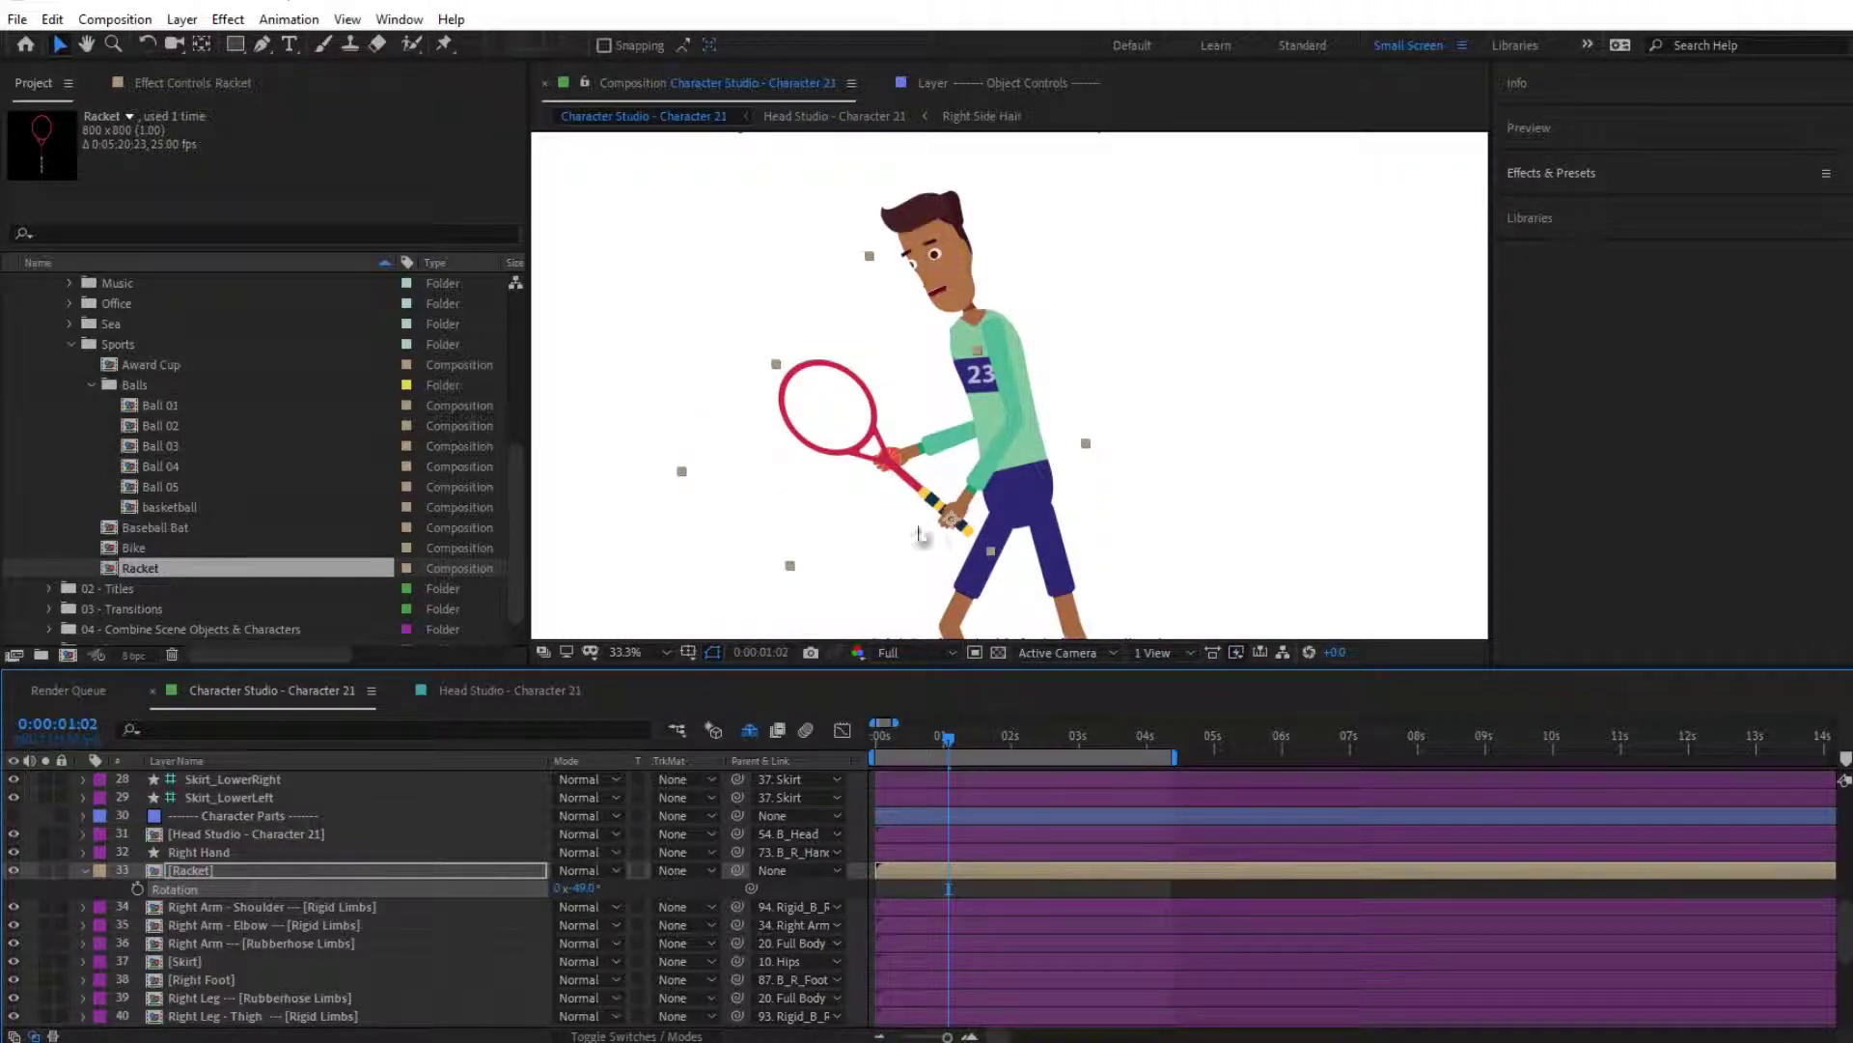
# Step: Collapse the Racket layer and pick-whip it to the R_Hand_Object controller layer
pyautogui.click(84, 869)
pyautogui.click(470, 871)
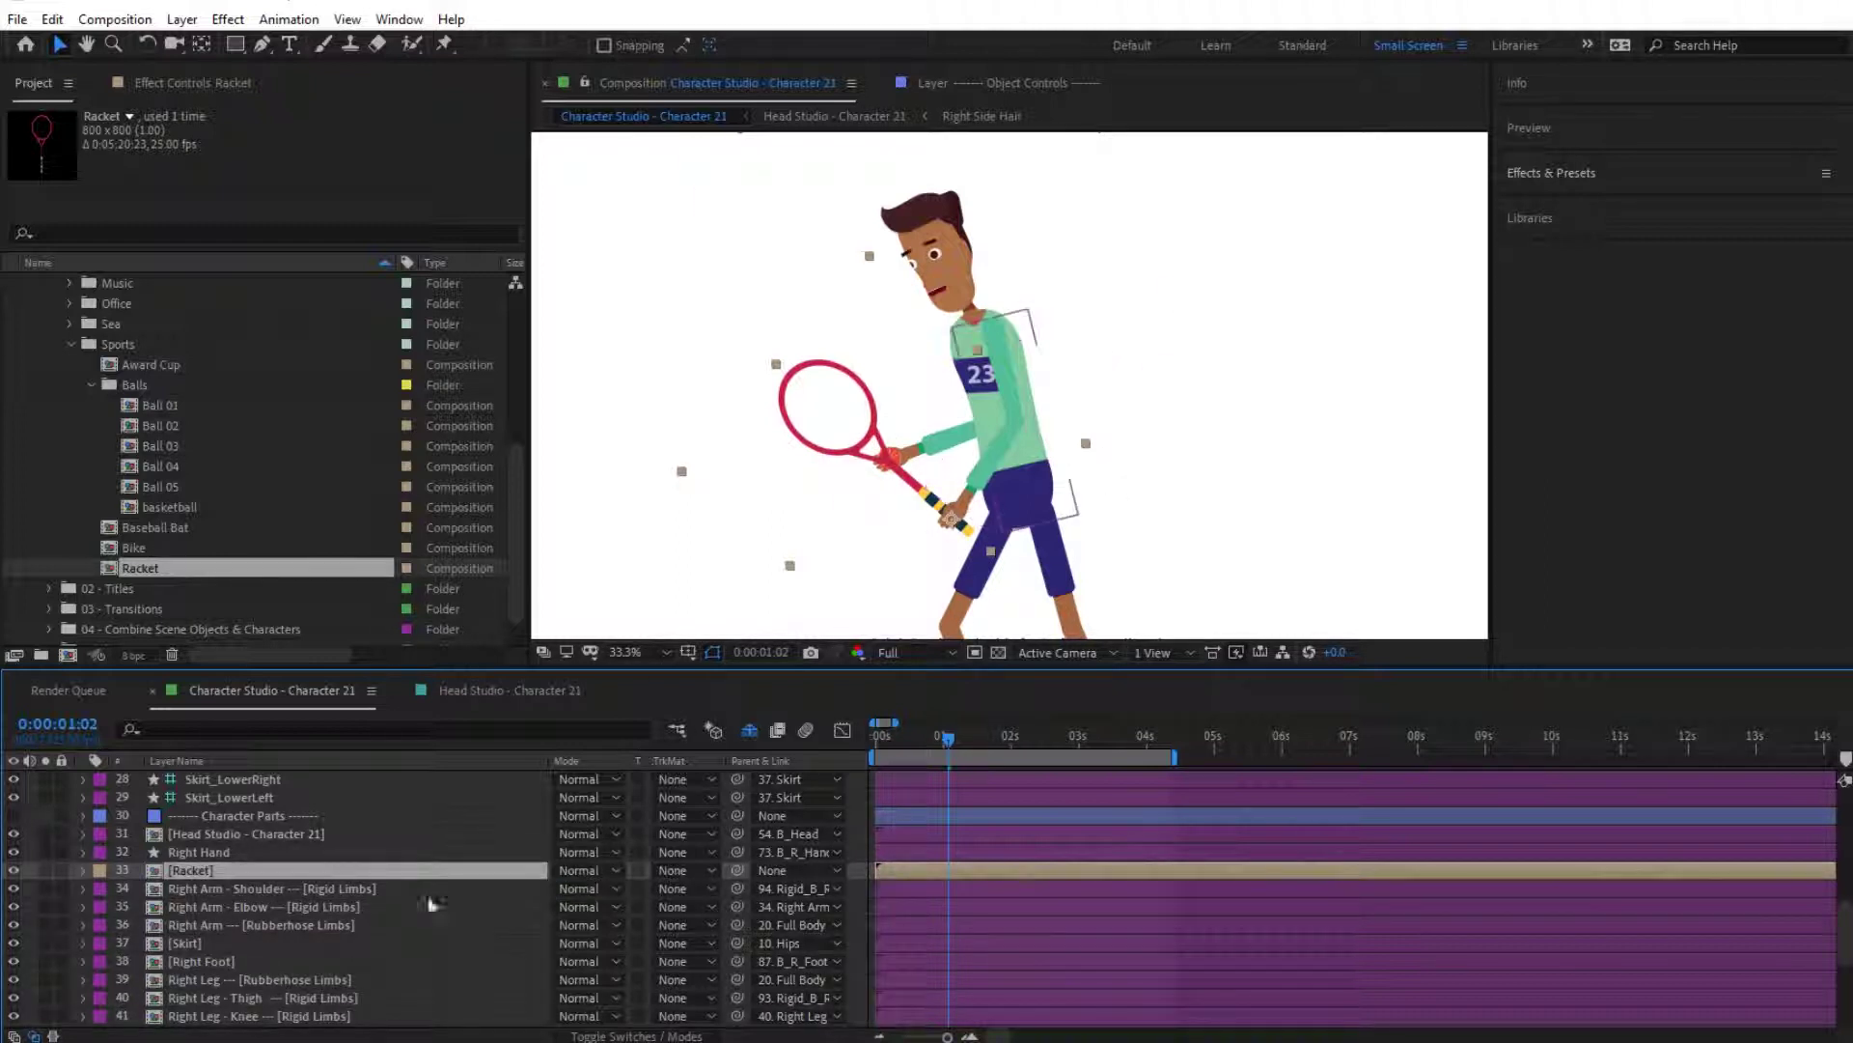
pyautogui.scroll(1, 453, 870)
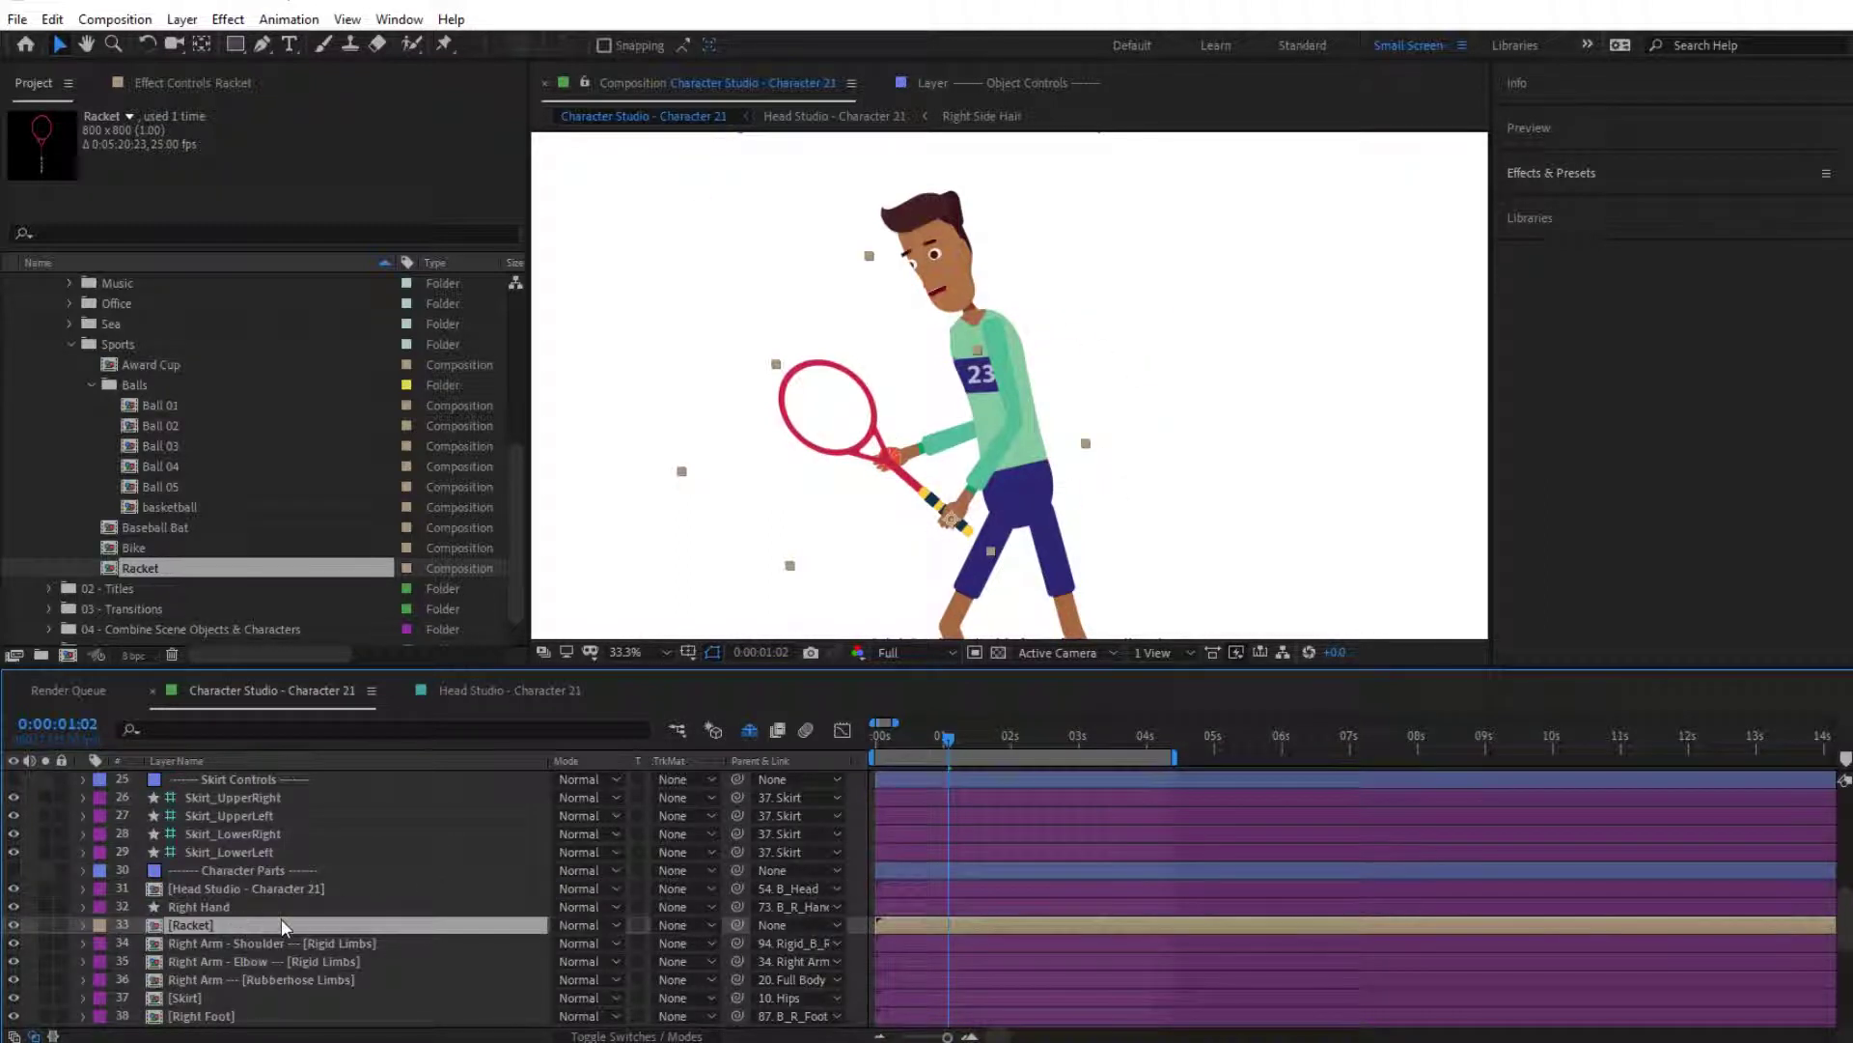
pyautogui.scroll(1, 292, 915)
pyautogui.scroll(1, 293, 915)
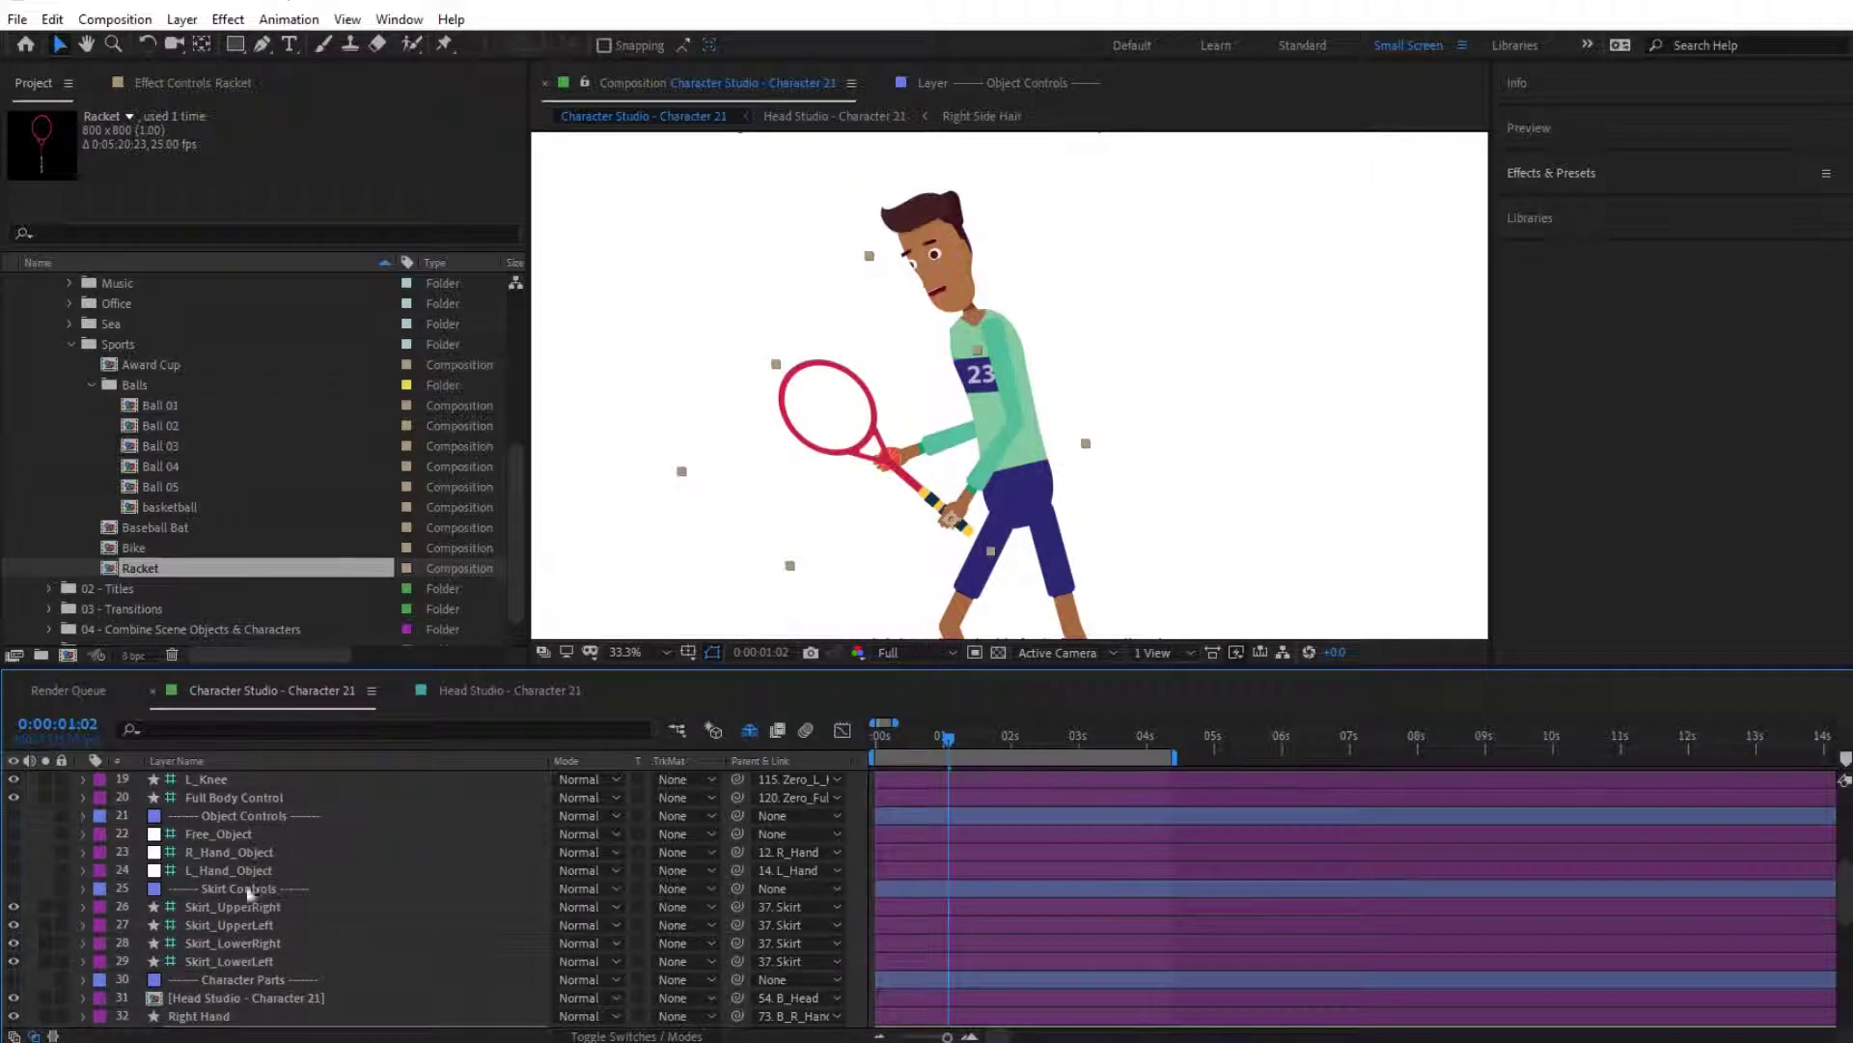
pyautogui.click(228, 816)
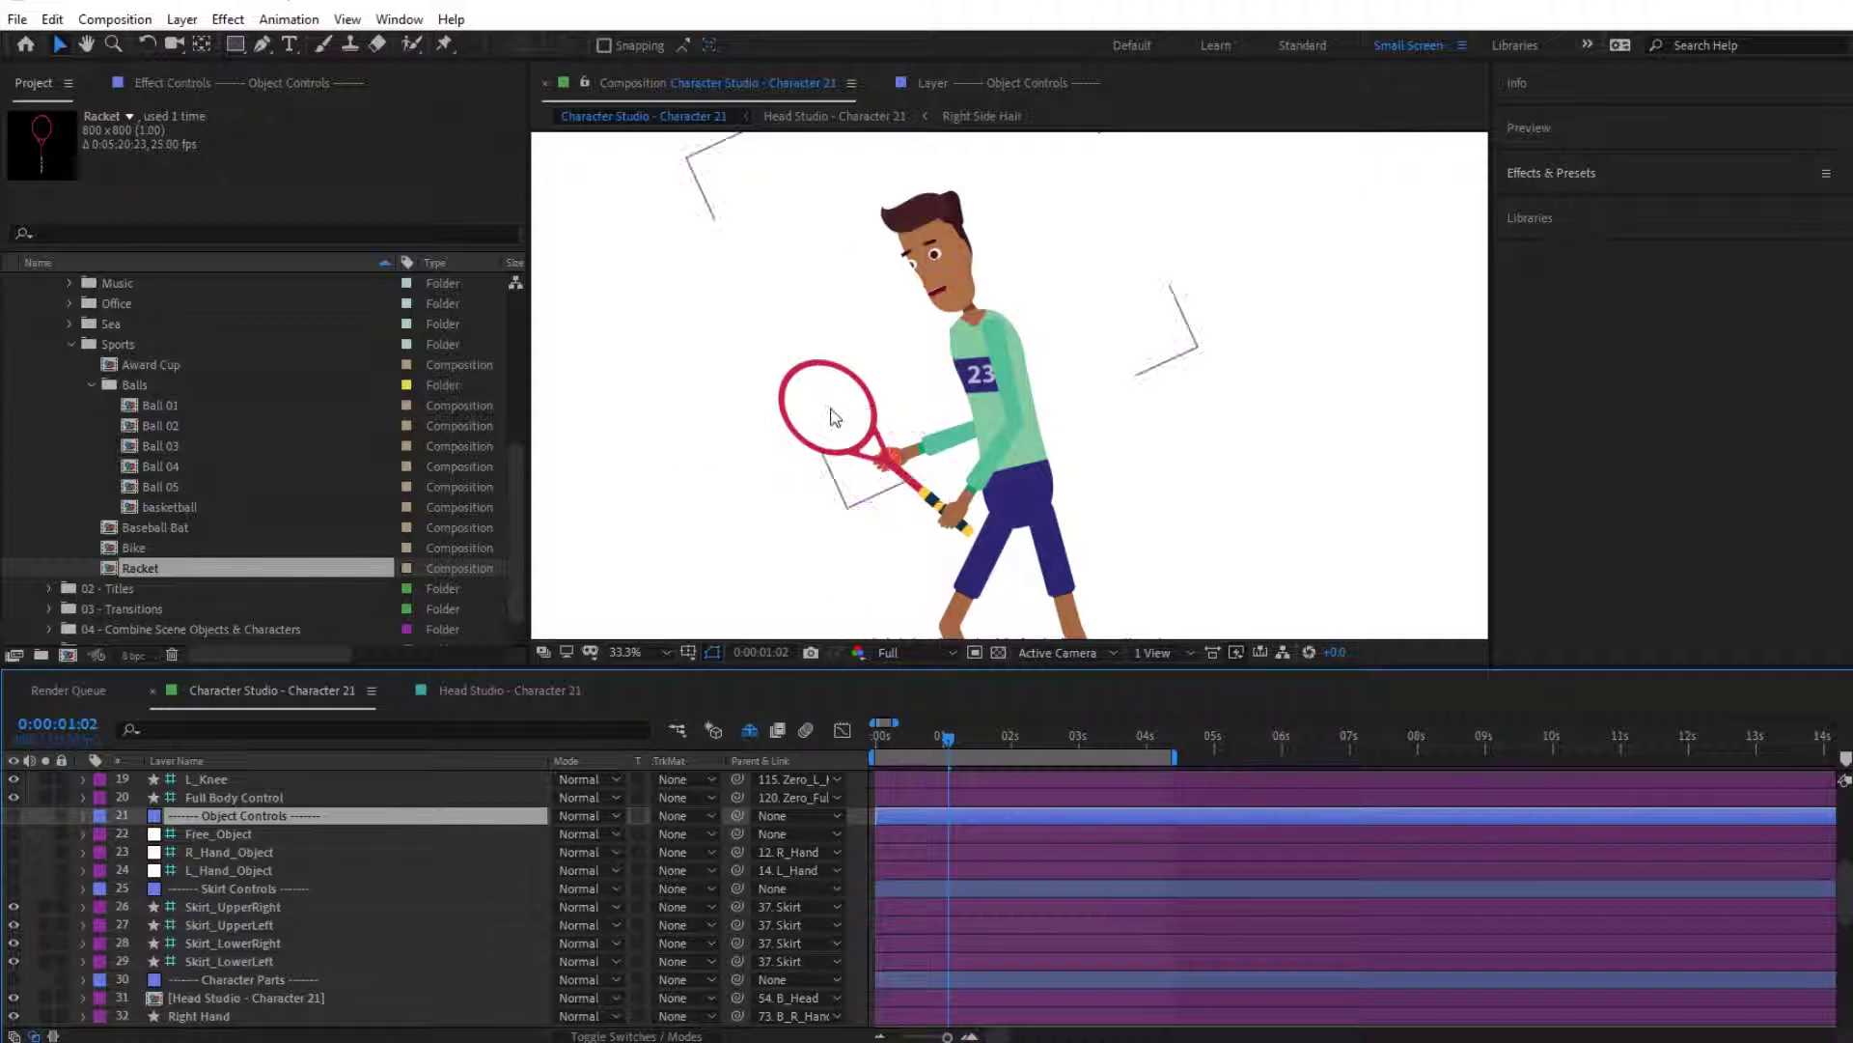
pyautogui.click(785, 473)
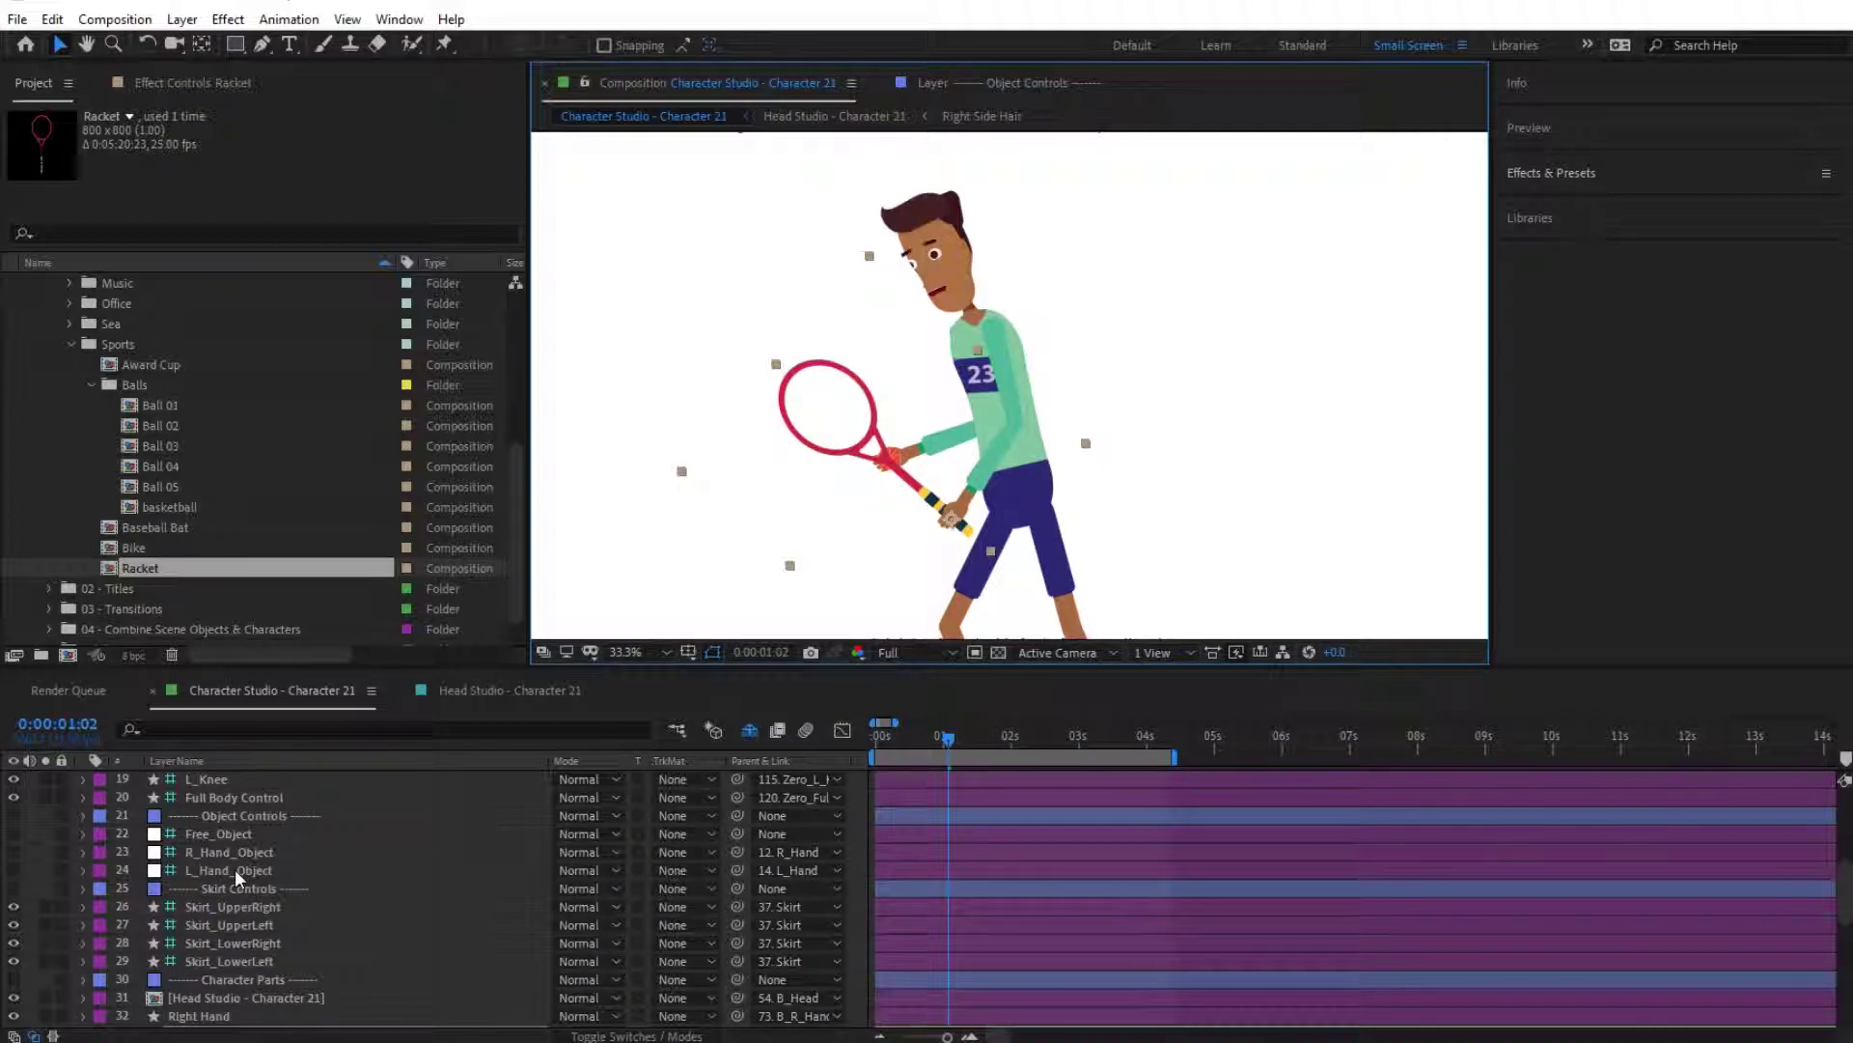
pyautogui.click(201, 851)
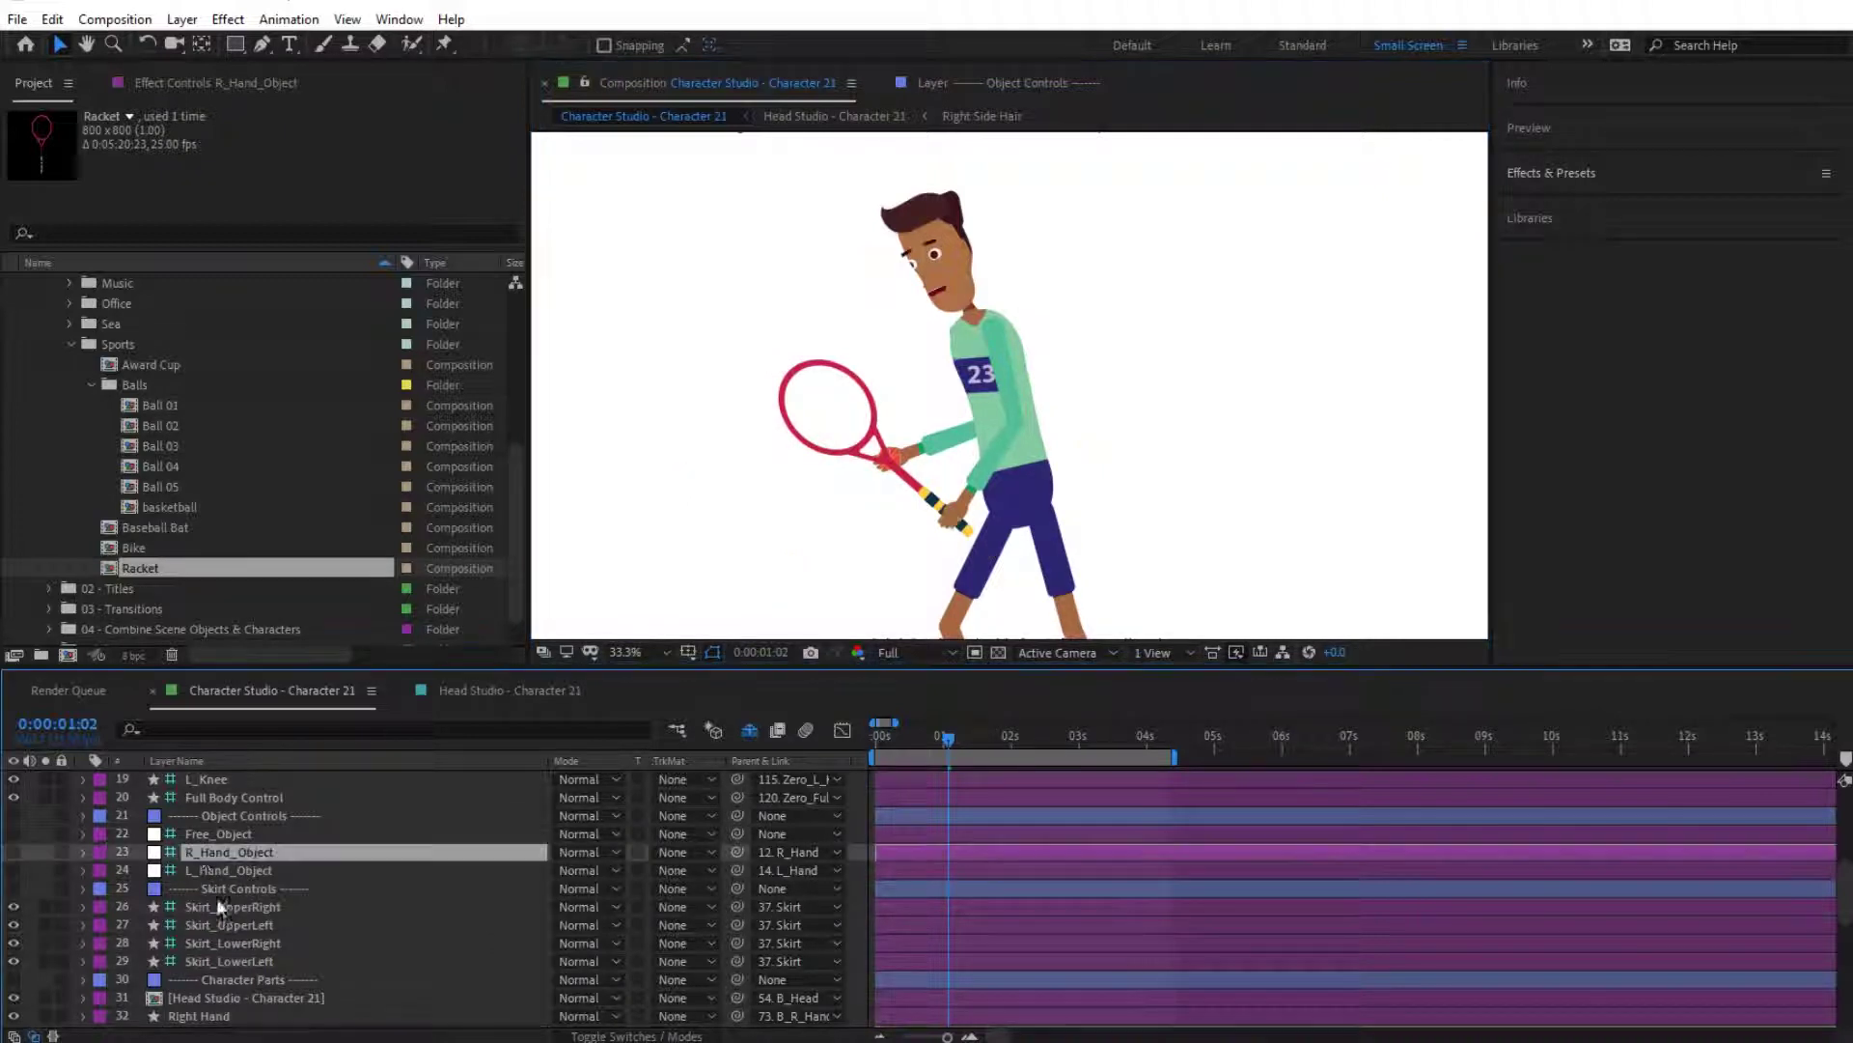
pyautogui.scroll(-3, 232, 927)
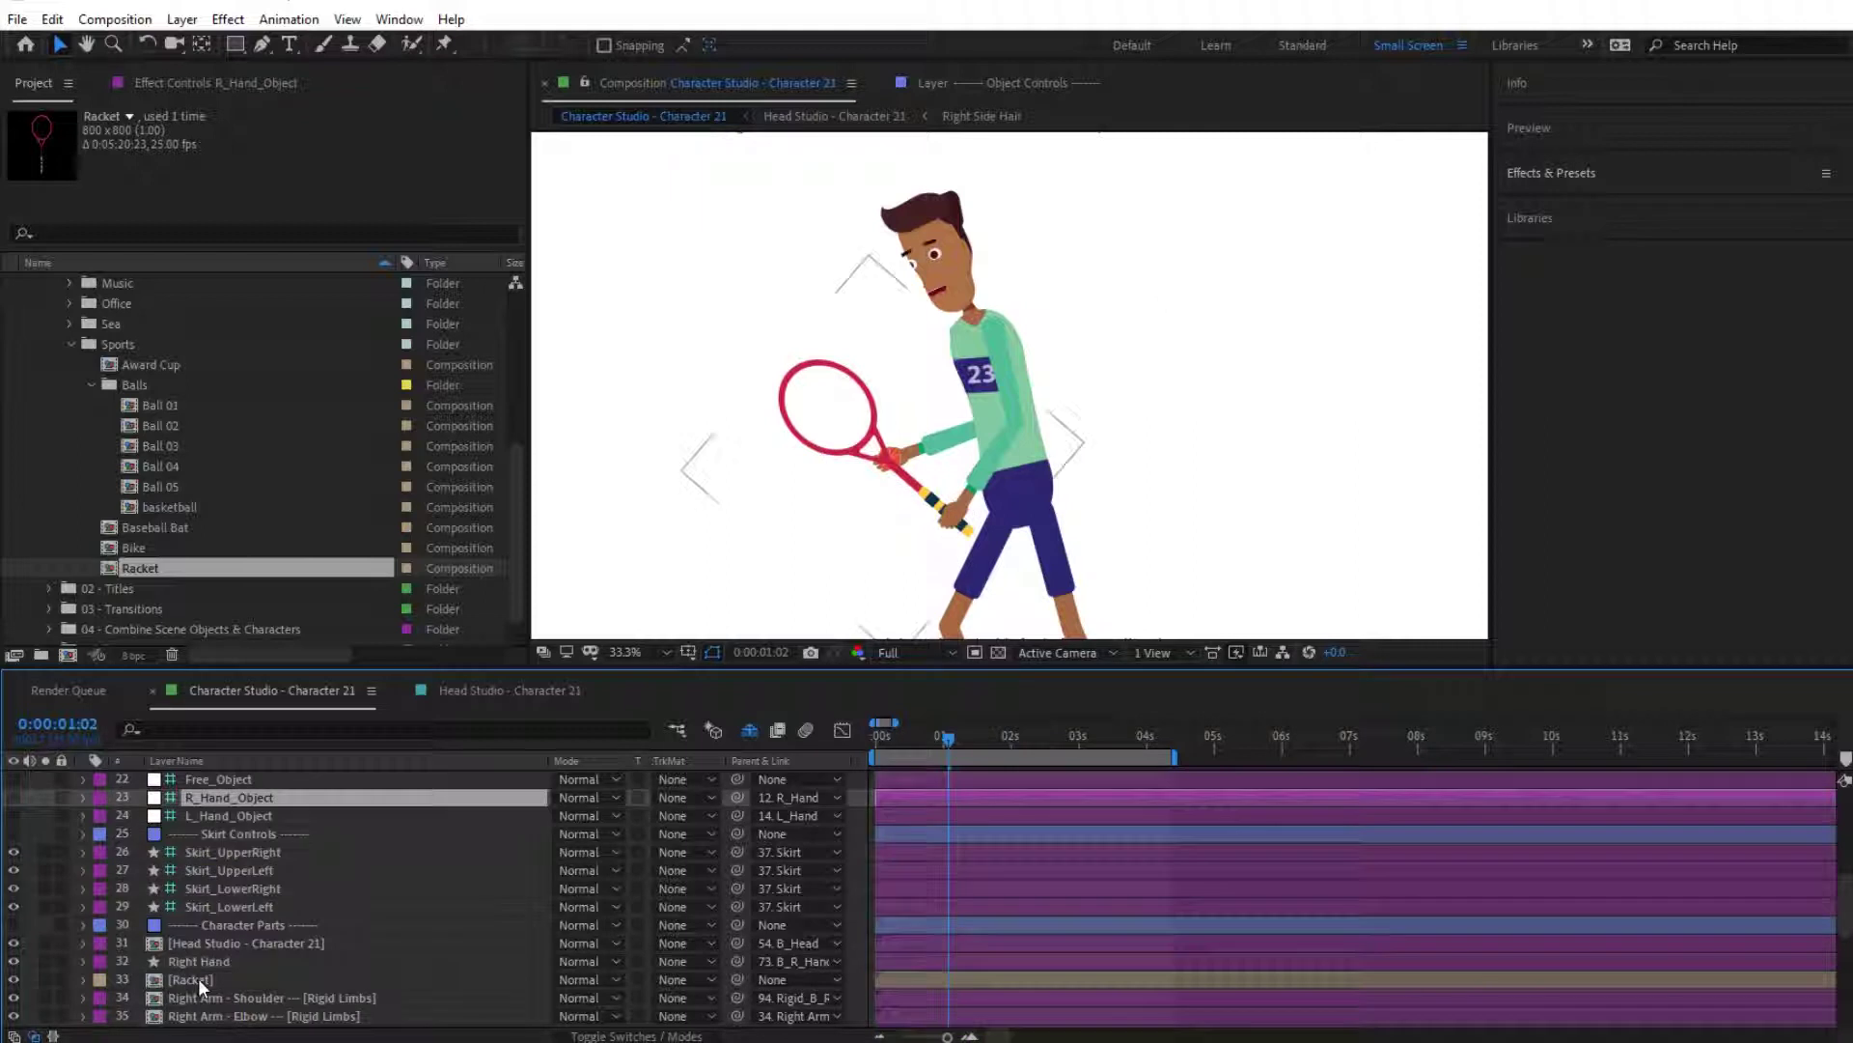
pyautogui.click(198, 977)
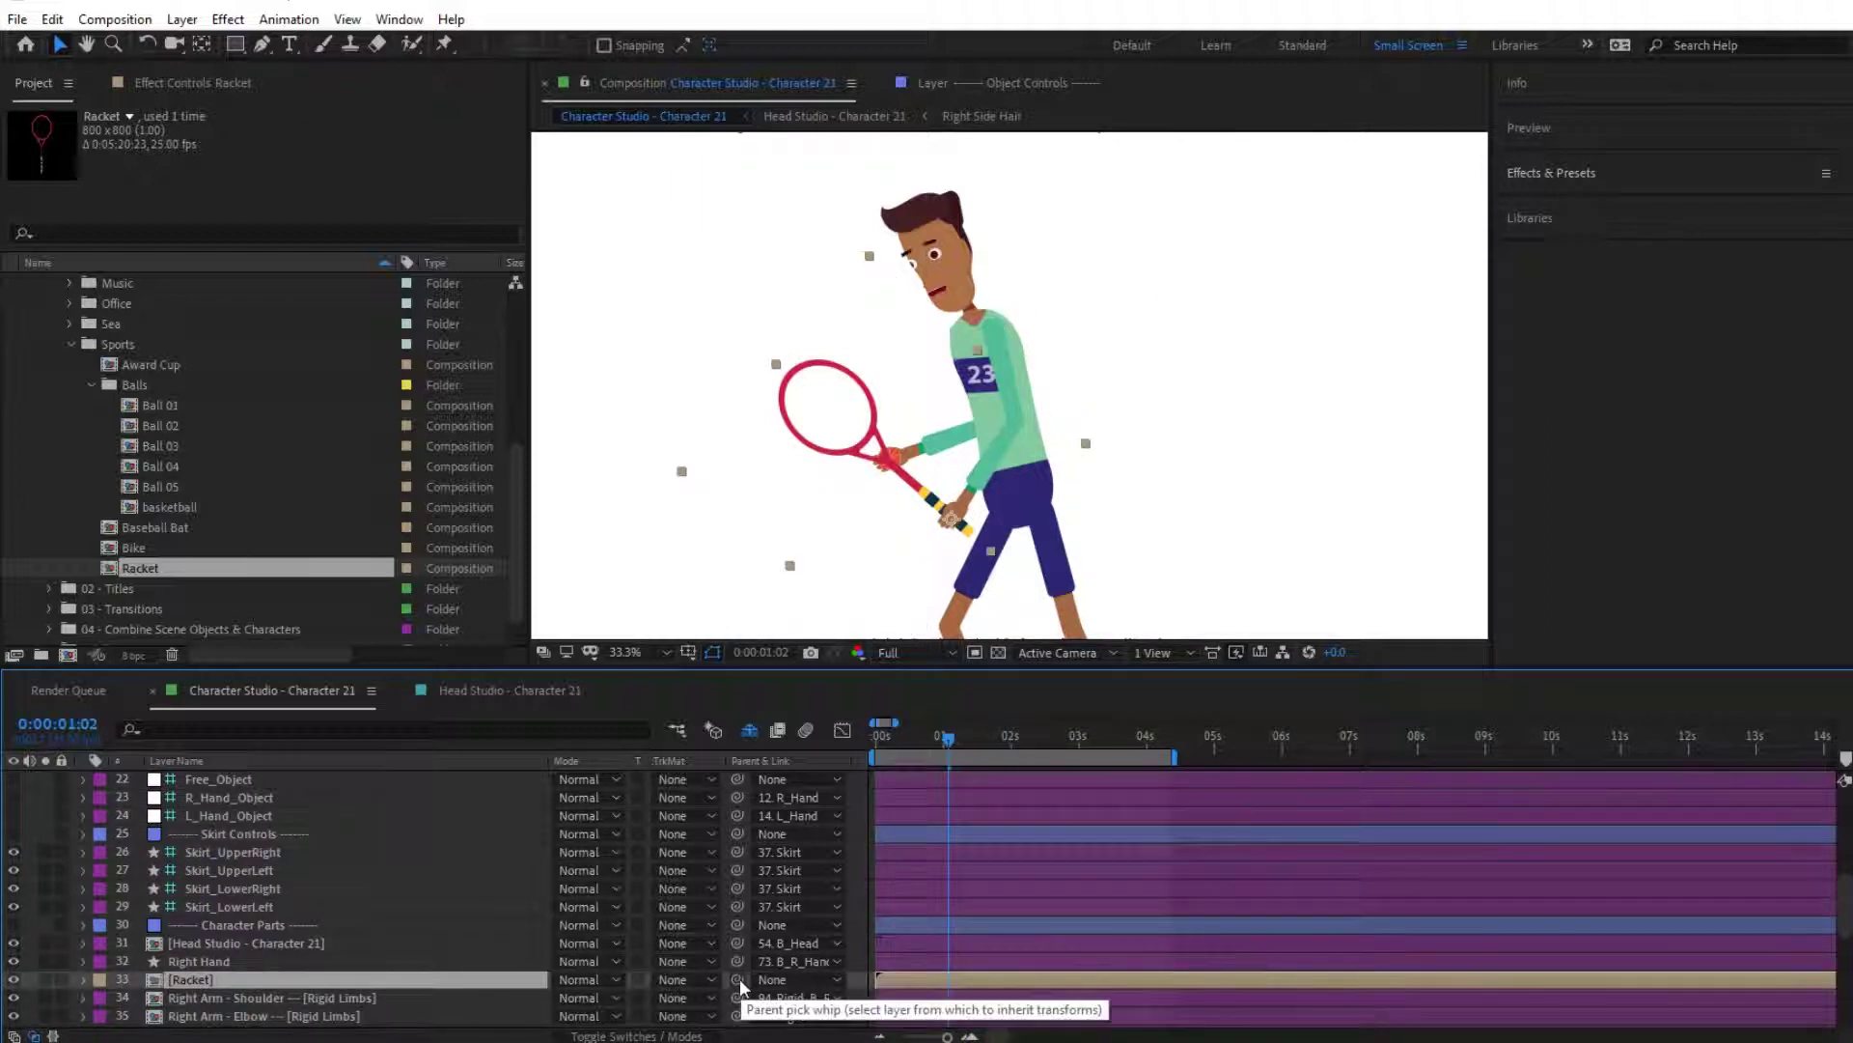
pyautogui.moveTo(737, 979); pyautogui.dragTo(211, 802)
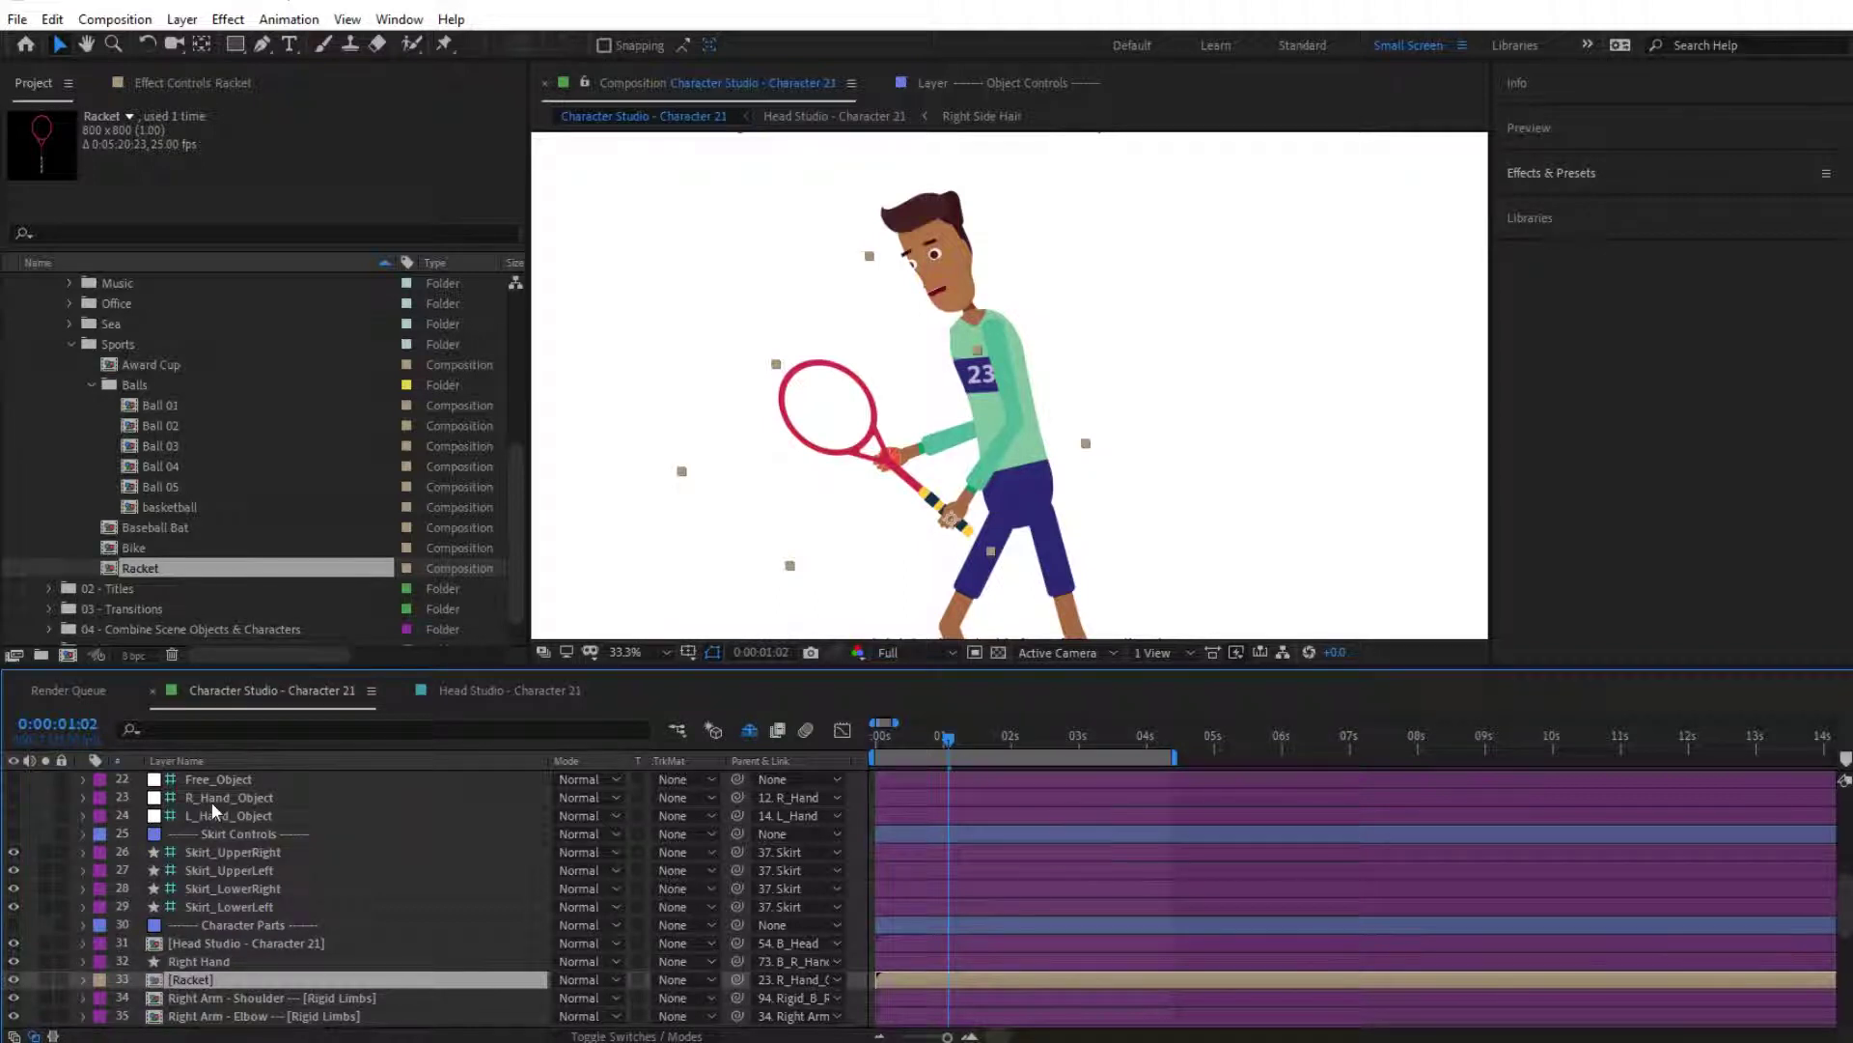
# Step: Reveal Ball 02's Scale and move the ball up to the hand near the start
pyautogui.scroll(-3, 245, 938)
pyautogui.scroll(-5, 245, 939)
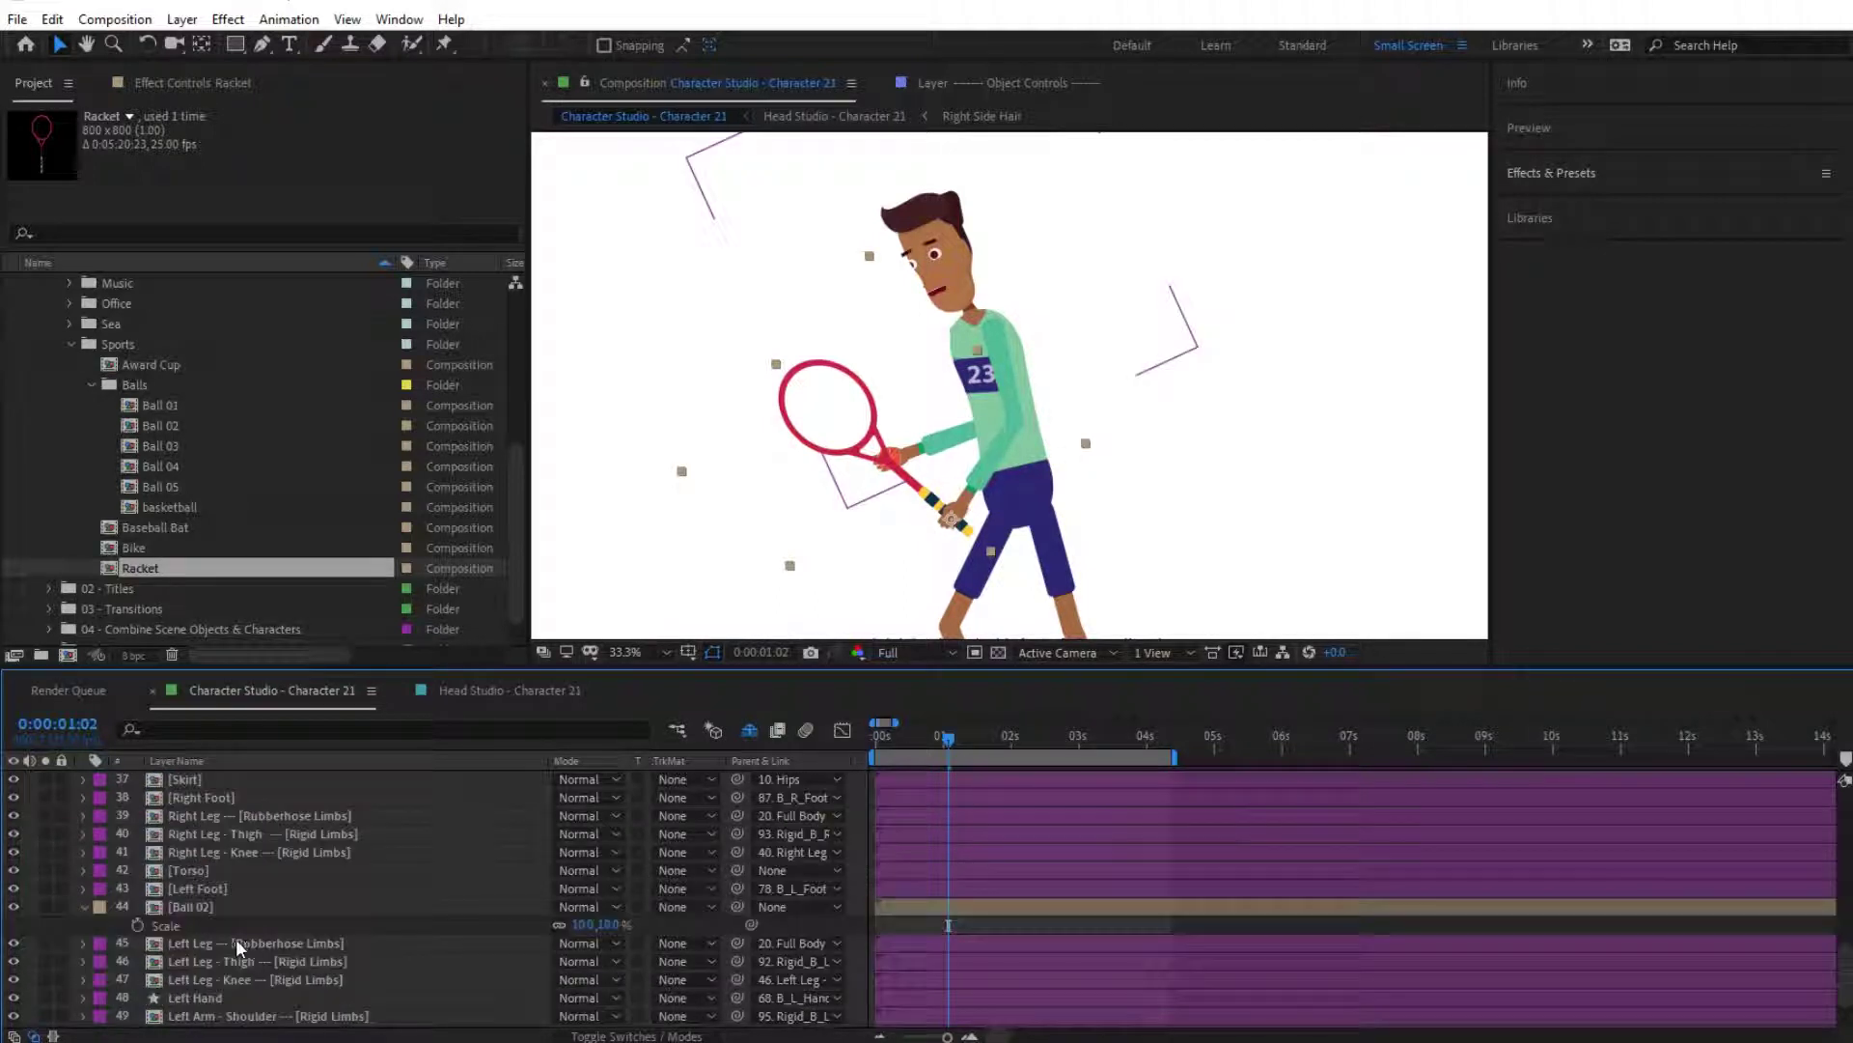
pyautogui.click(189, 907)
pyautogui.press('s')
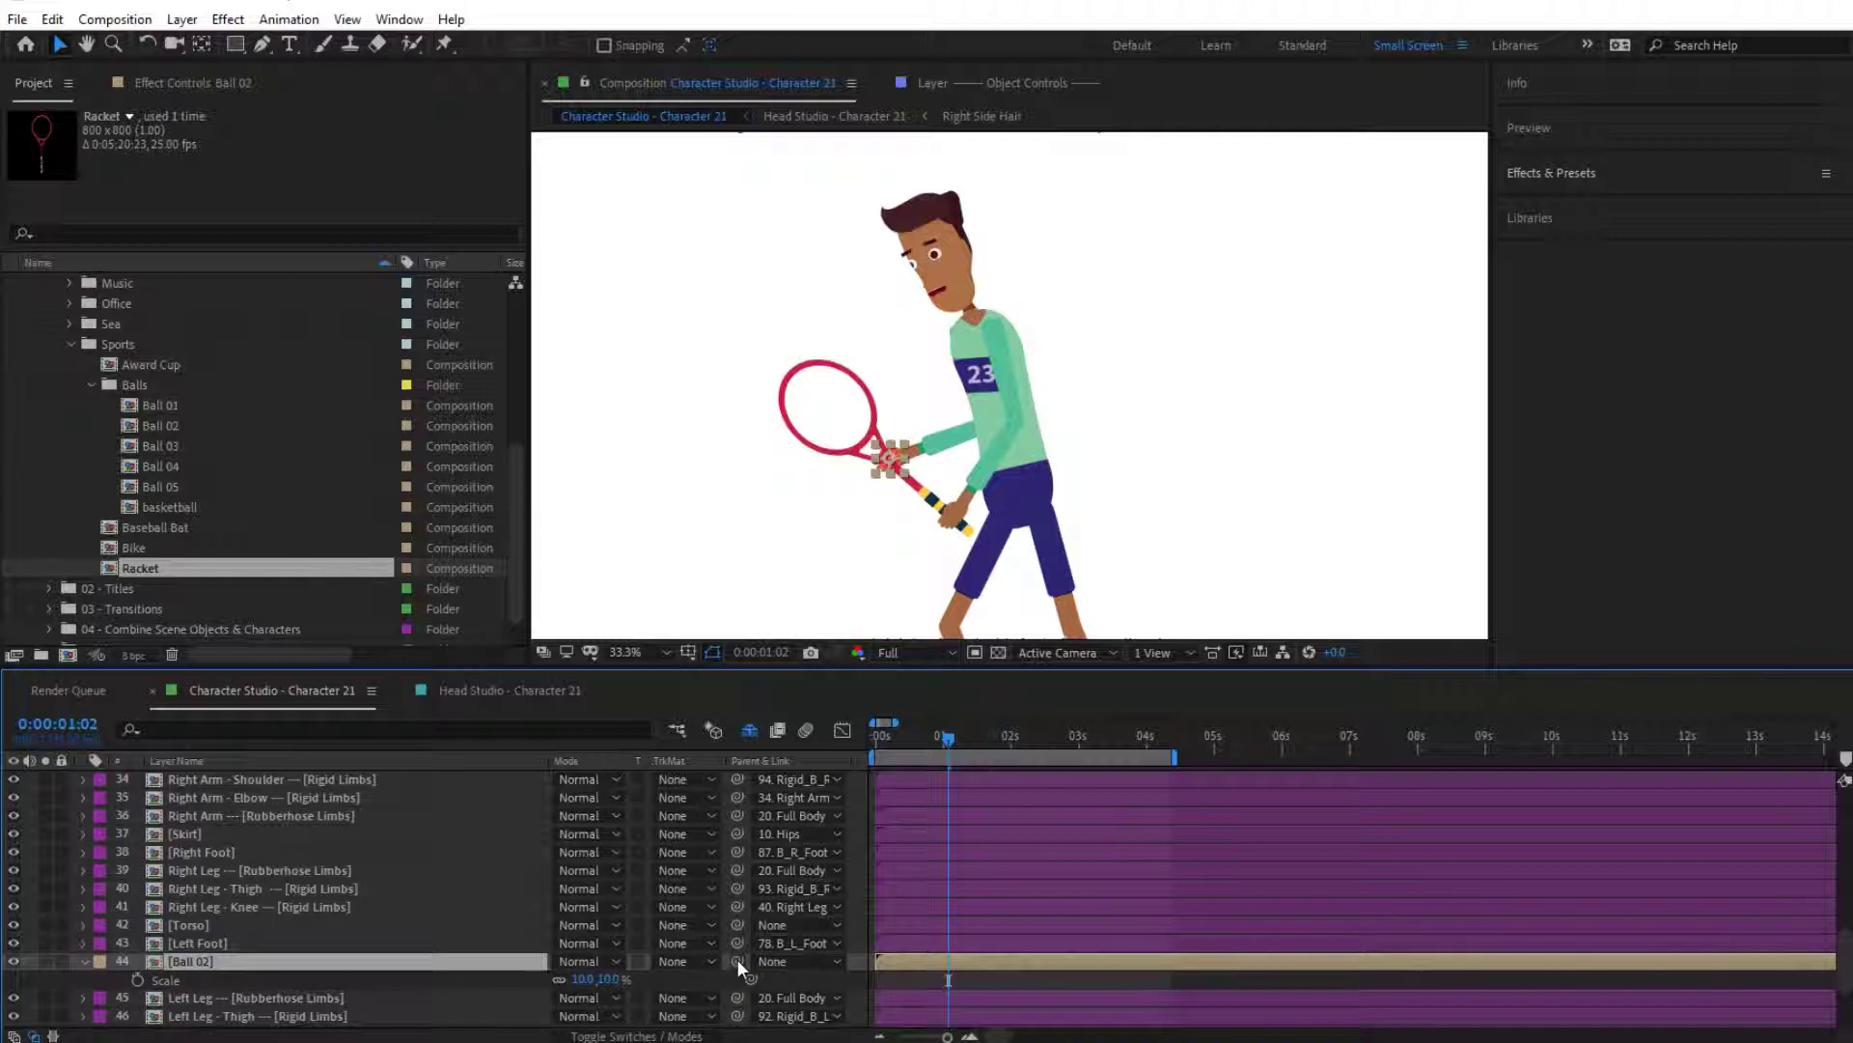
pyautogui.moveTo(738, 960); pyautogui.dragTo(234, 850)
pyautogui.click(896, 739)
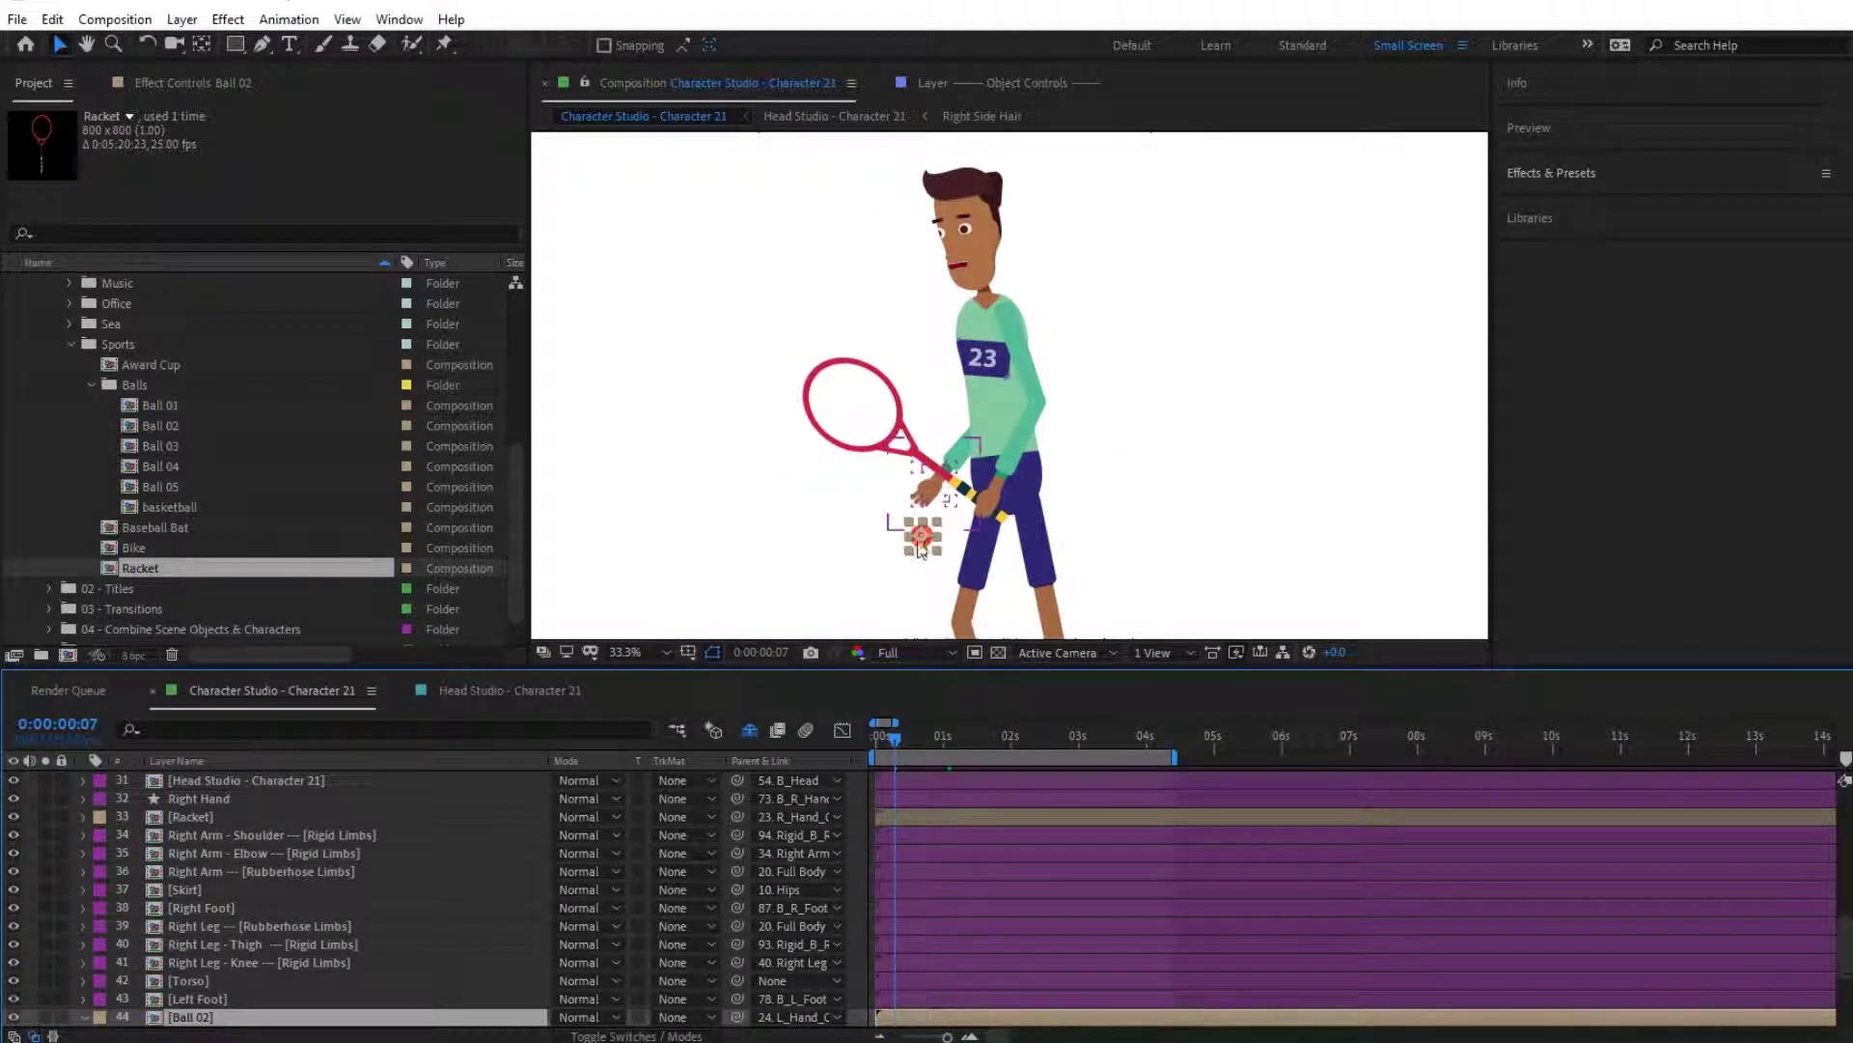
pyautogui.moveTo(922, 541); pyautogui.dragTo(927, 491)
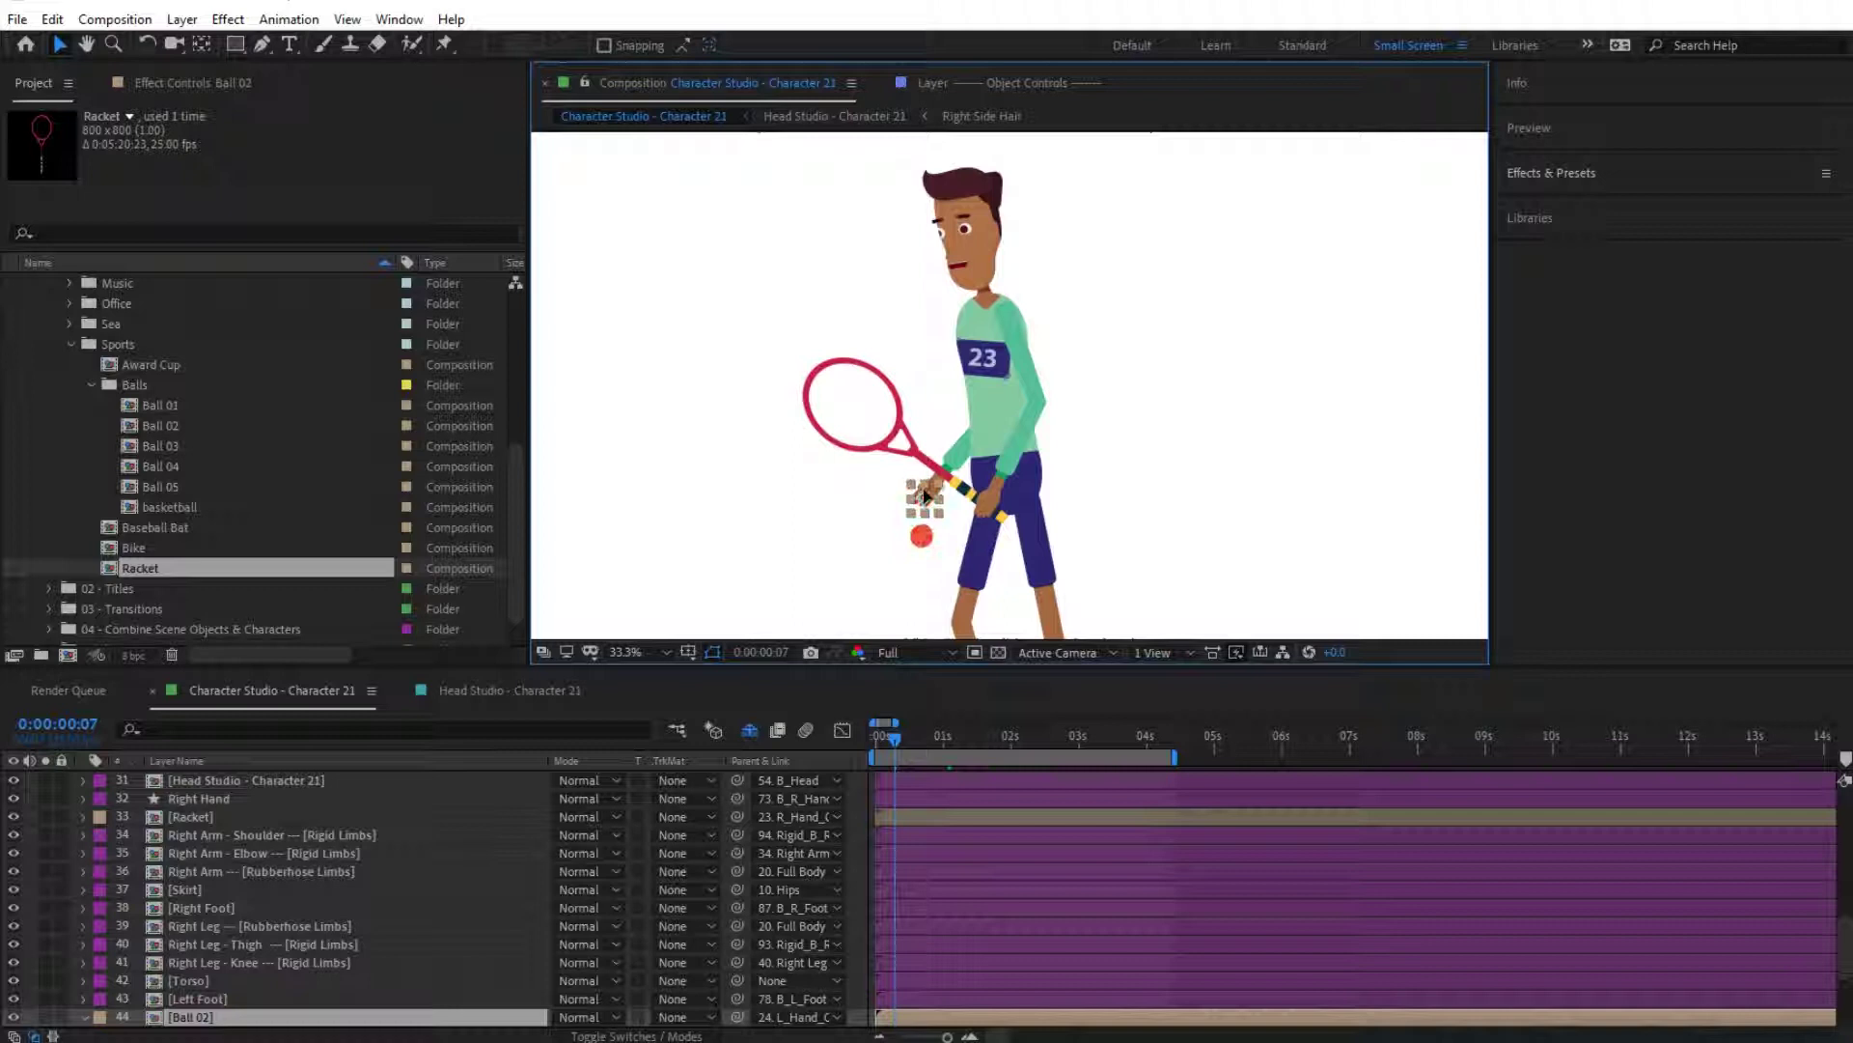
pyautogui.press('Return')
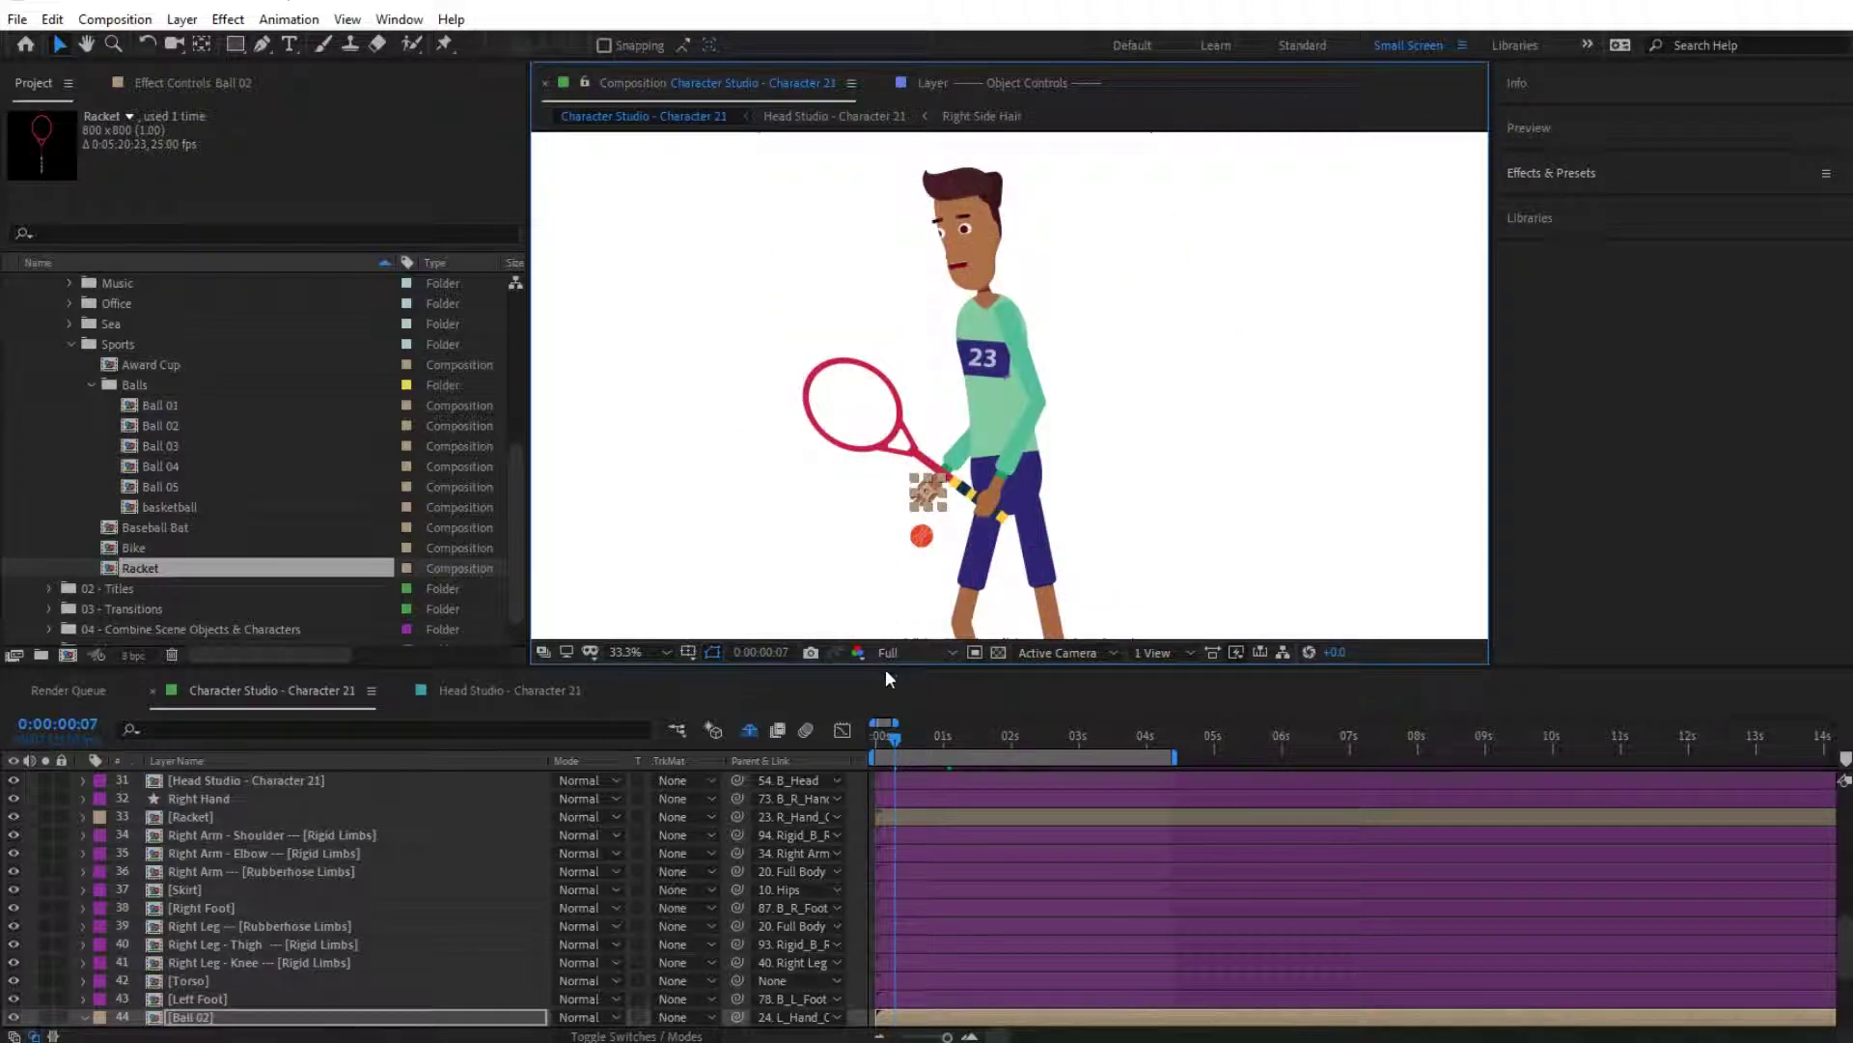
# Step: Check the poses at 0:14, 1:12 and 2:06 and nudge the ball slightly up
pyautogui.click(913, 737)
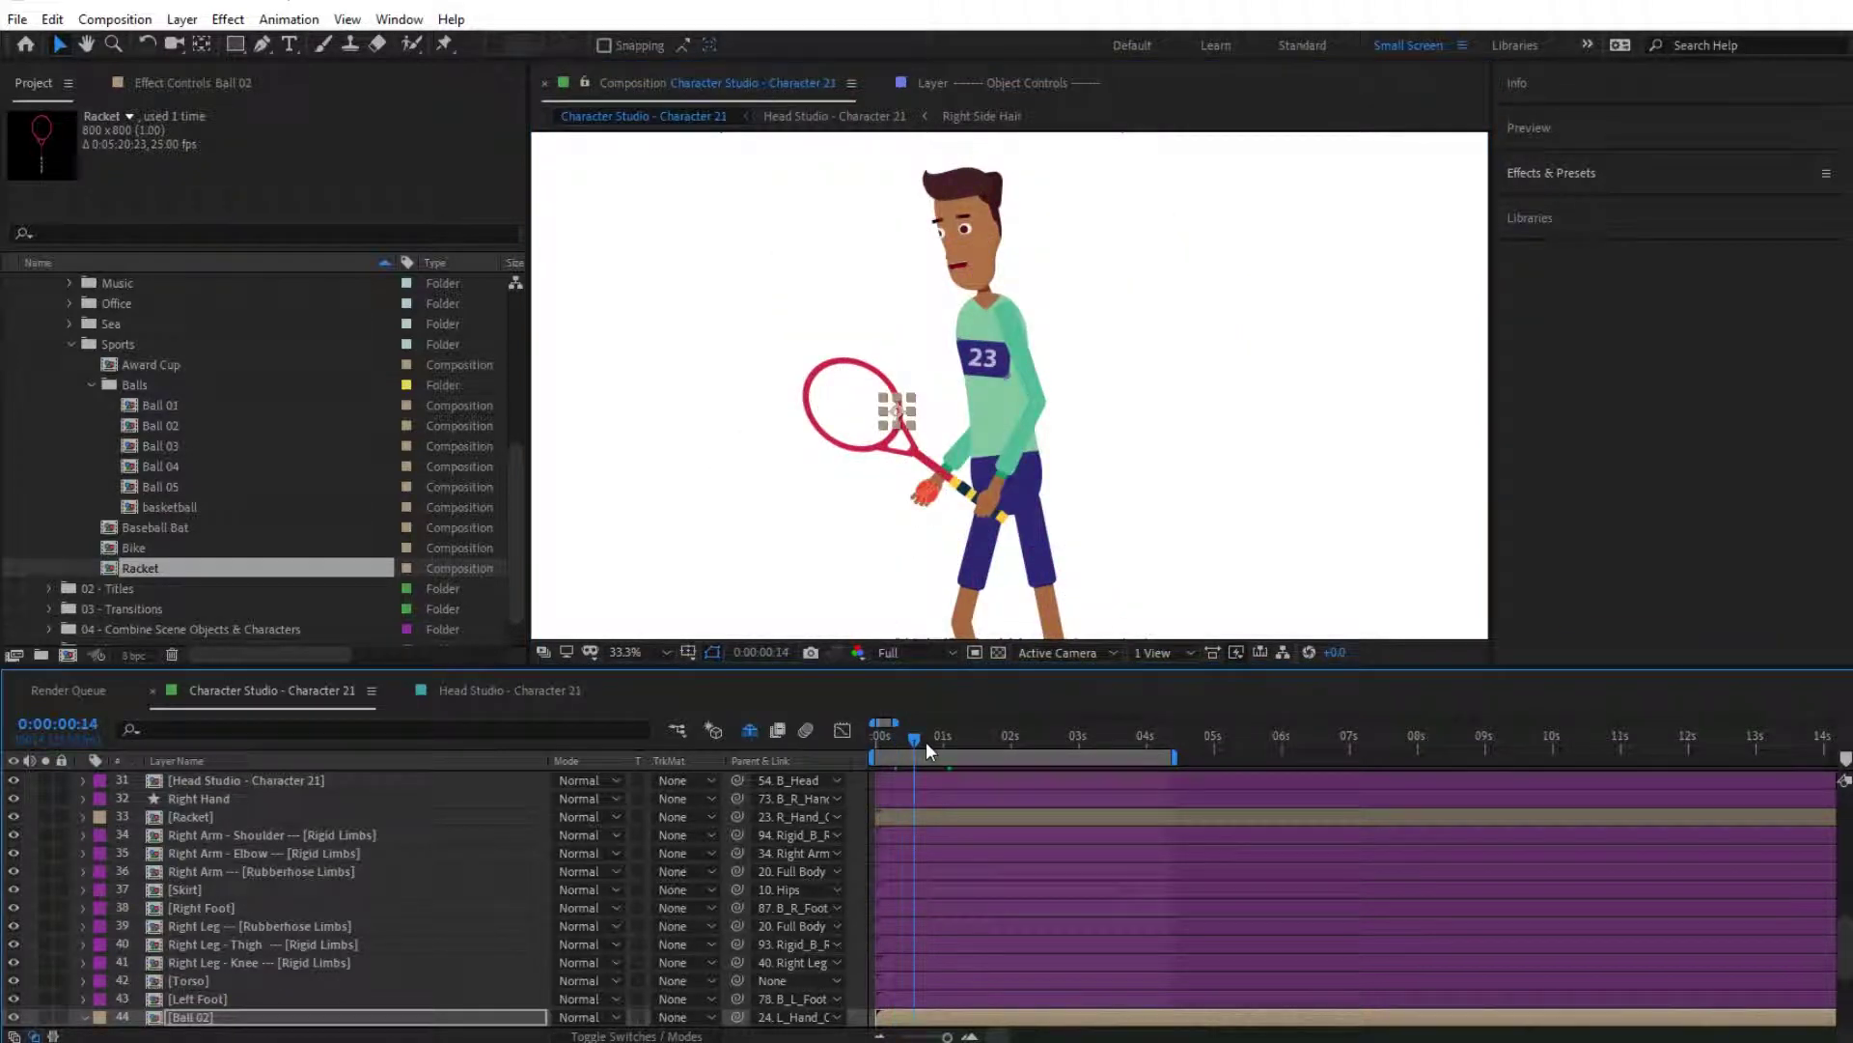
pyautogui.click(976, 735)
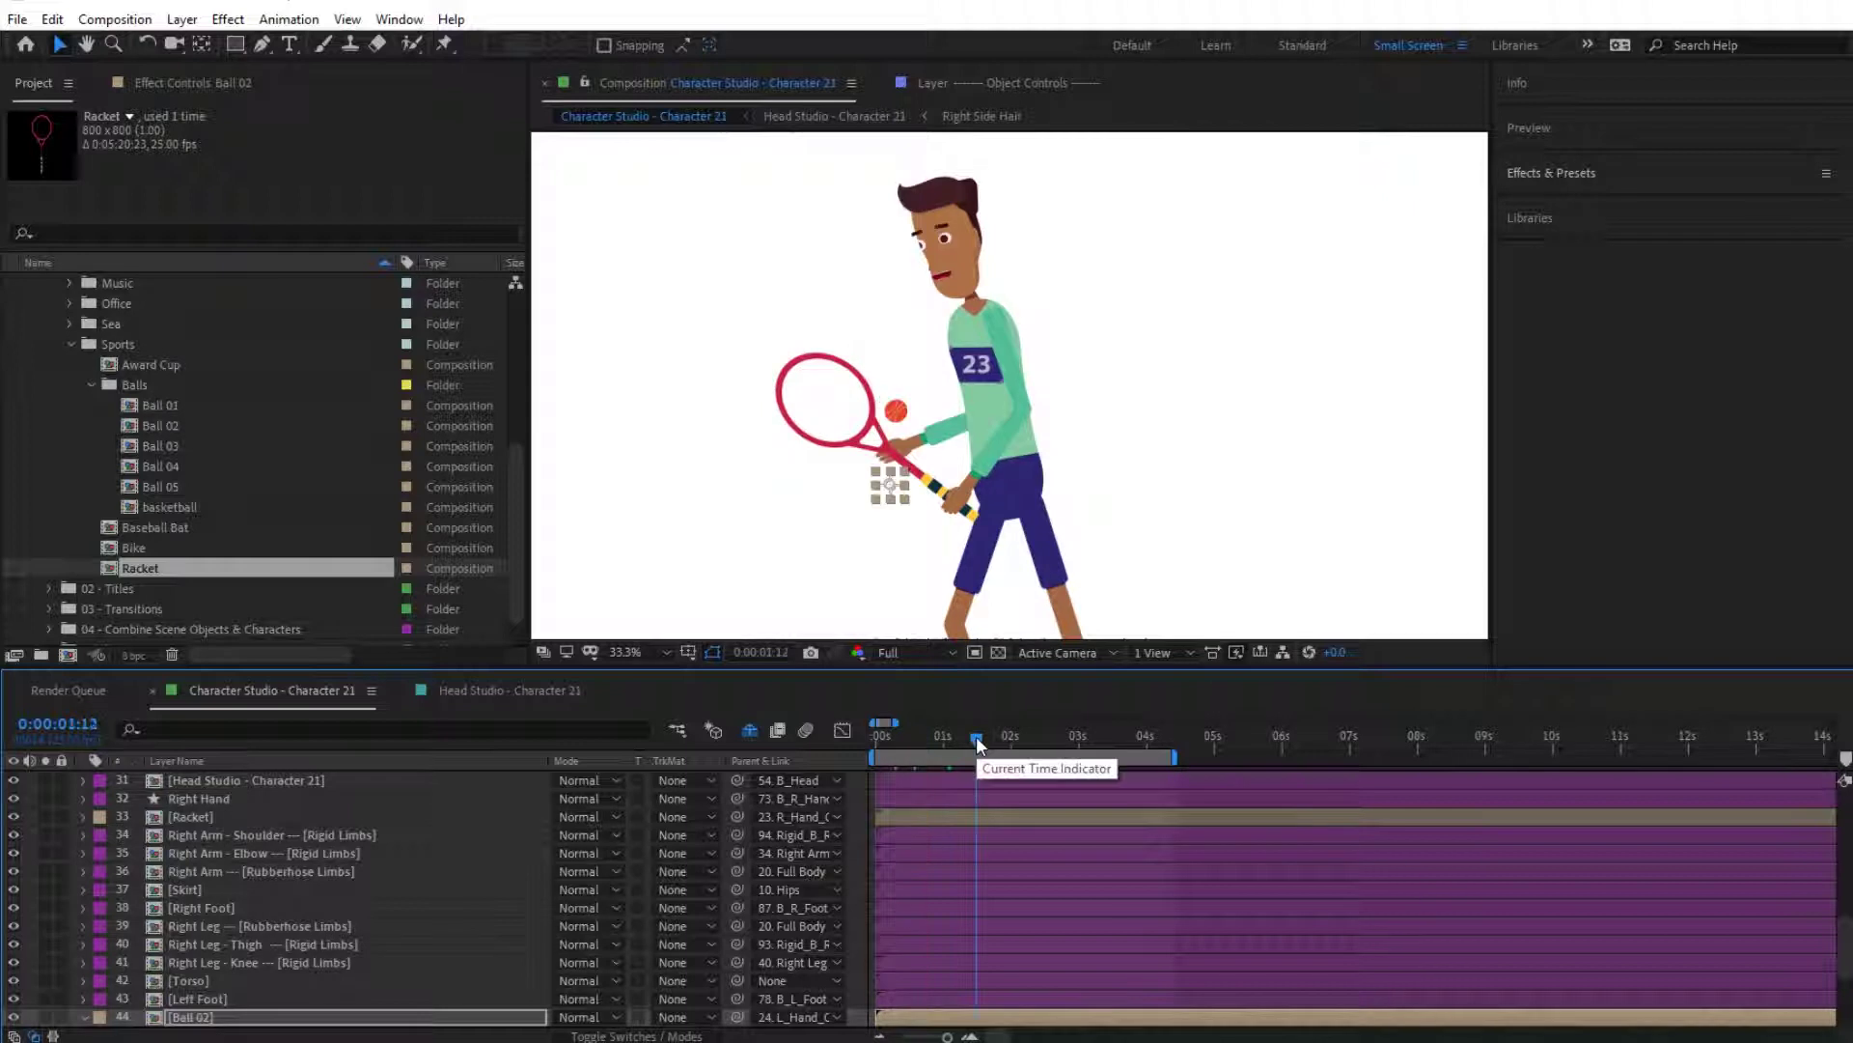
pyautogui.click(1027, 735)
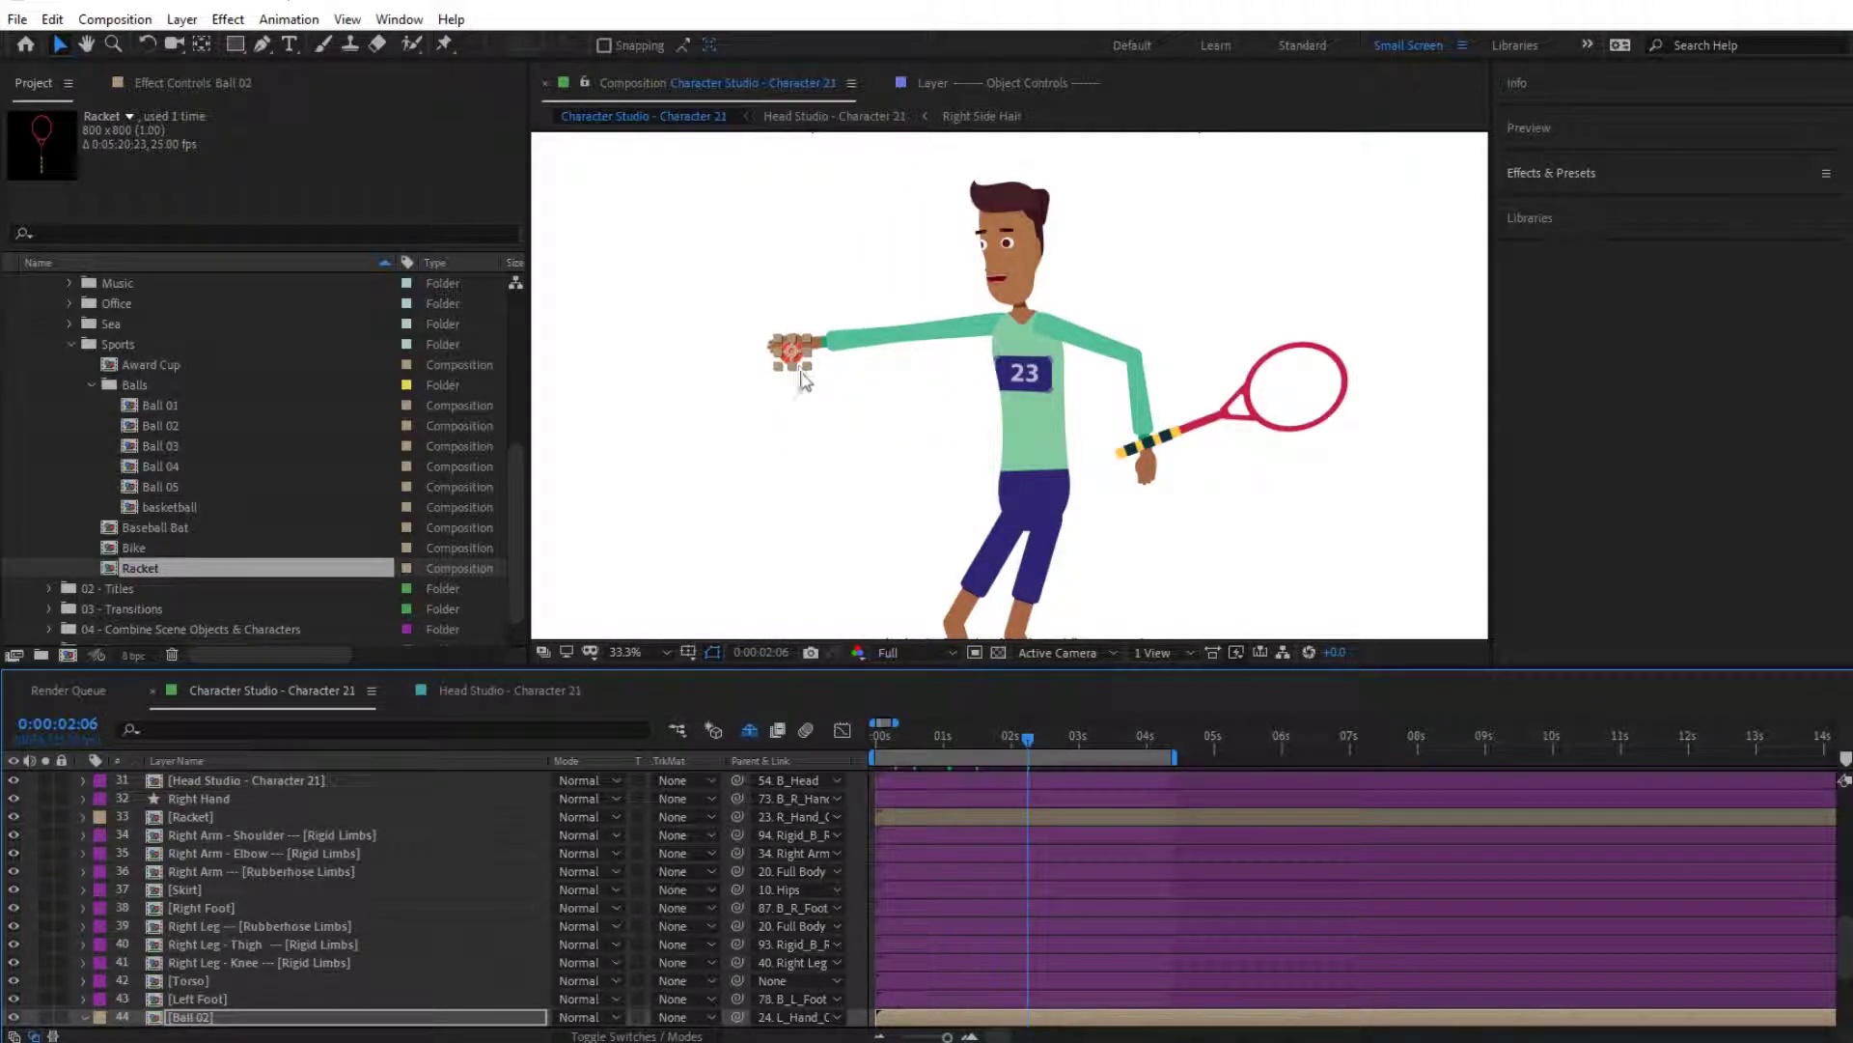
pyautogui.moveTo(802, 372); pyautogui.dragTo(799, 364)
pyautogui.press('Up')
pyautogui.press('Up')
pyautogui.press('Up')
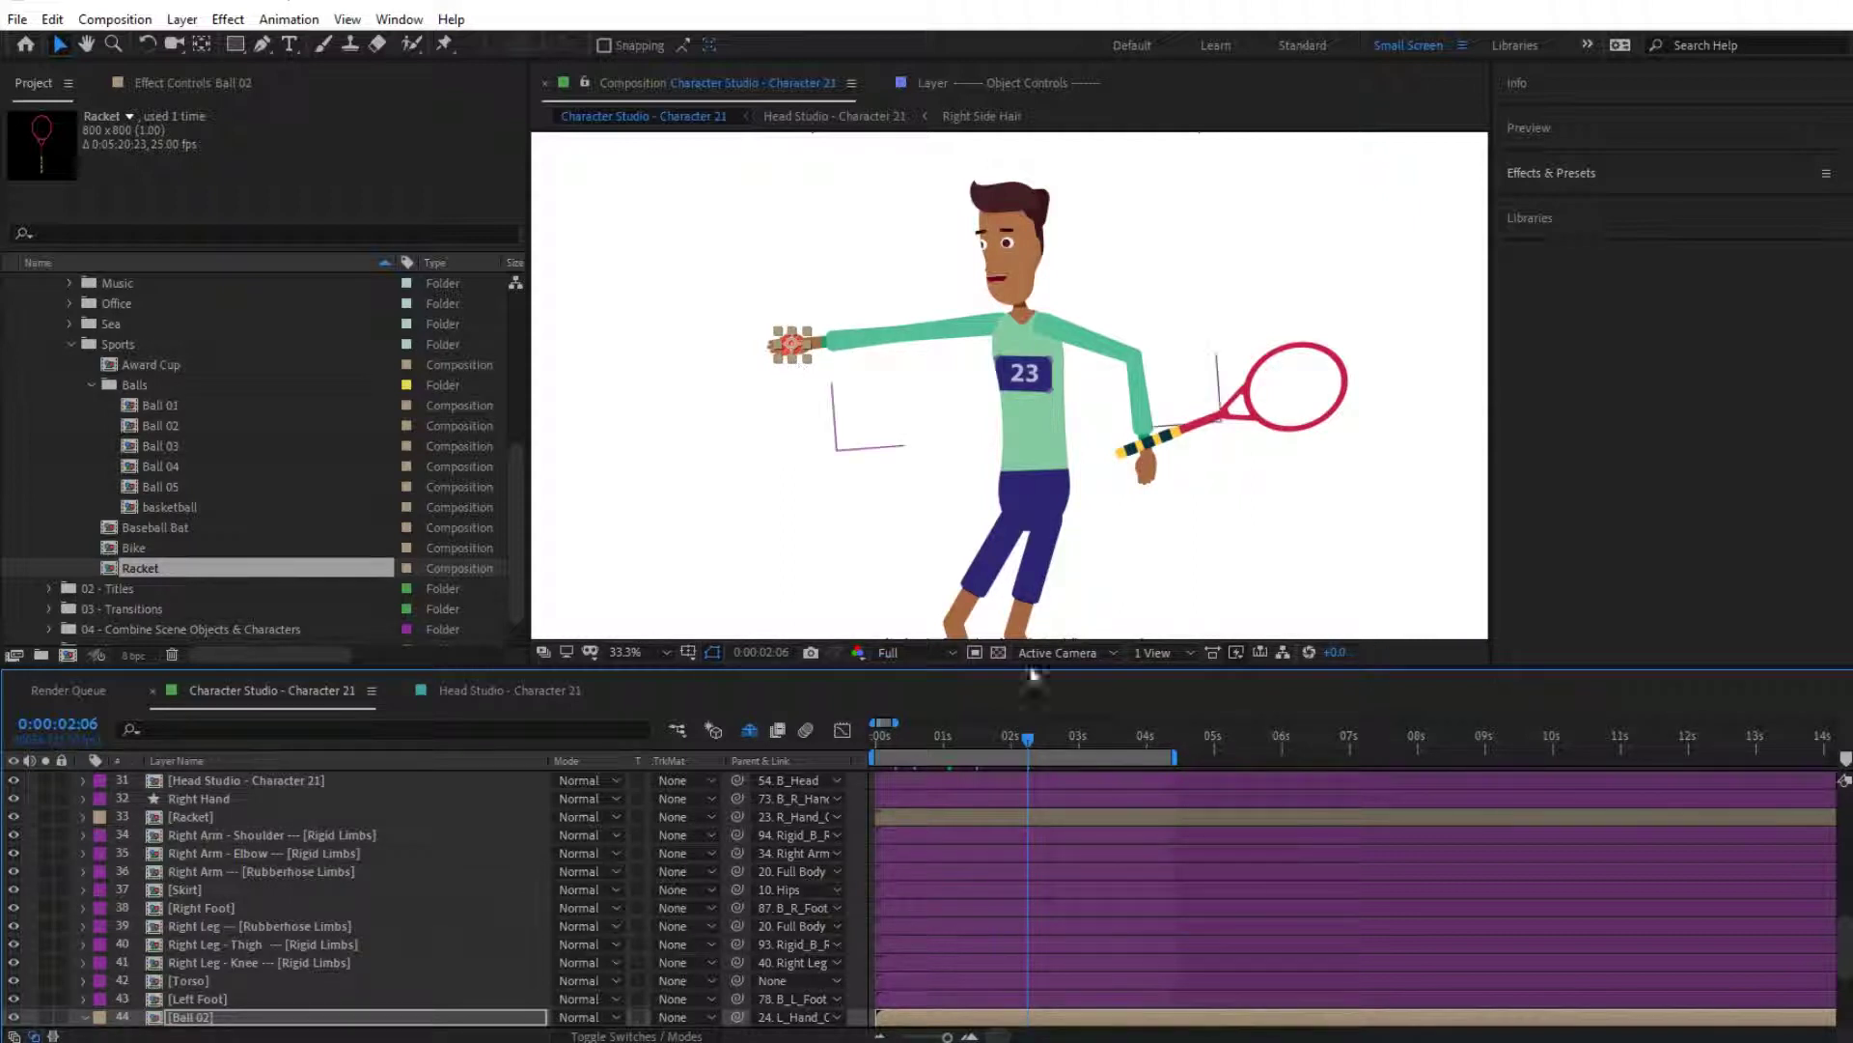
# Step: Lower the racket slightly in the hand at 2:17 and frame 23, then review the poses and zoom out
pyautogui.click(1057, 739)
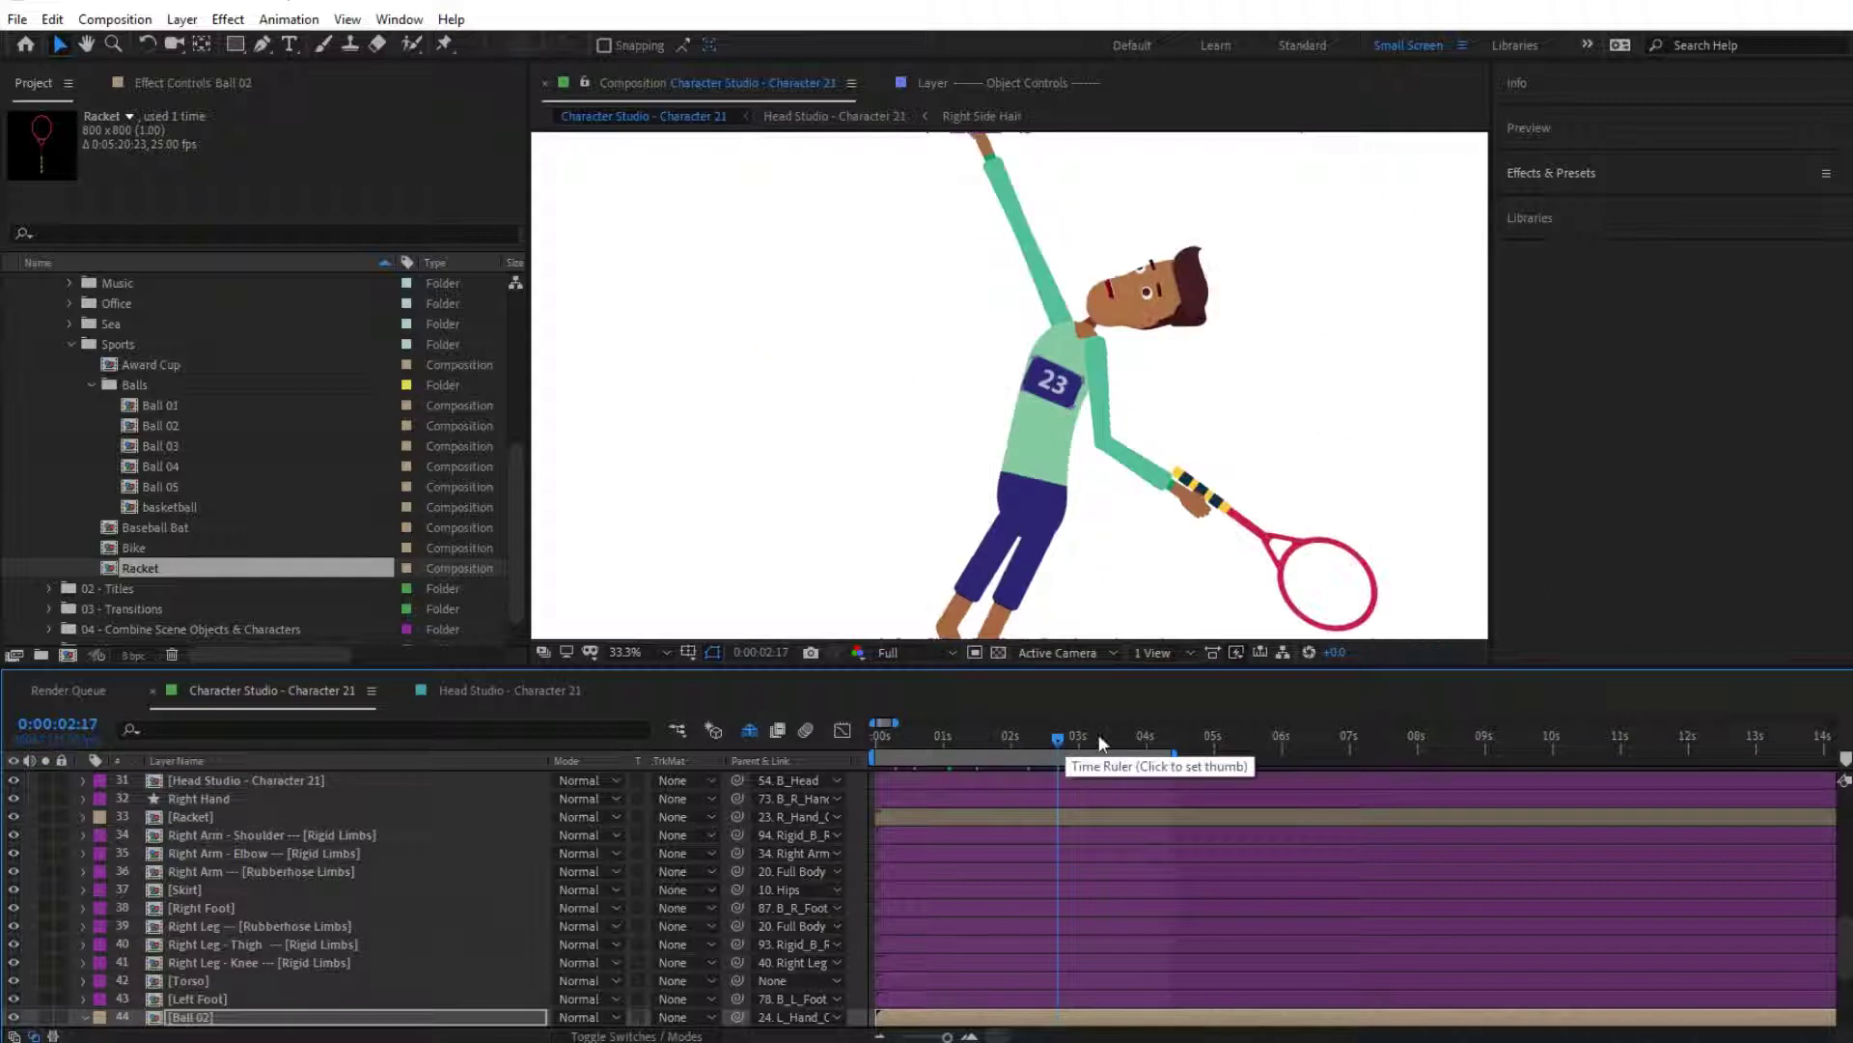
pyautogui.click(1327, 562)
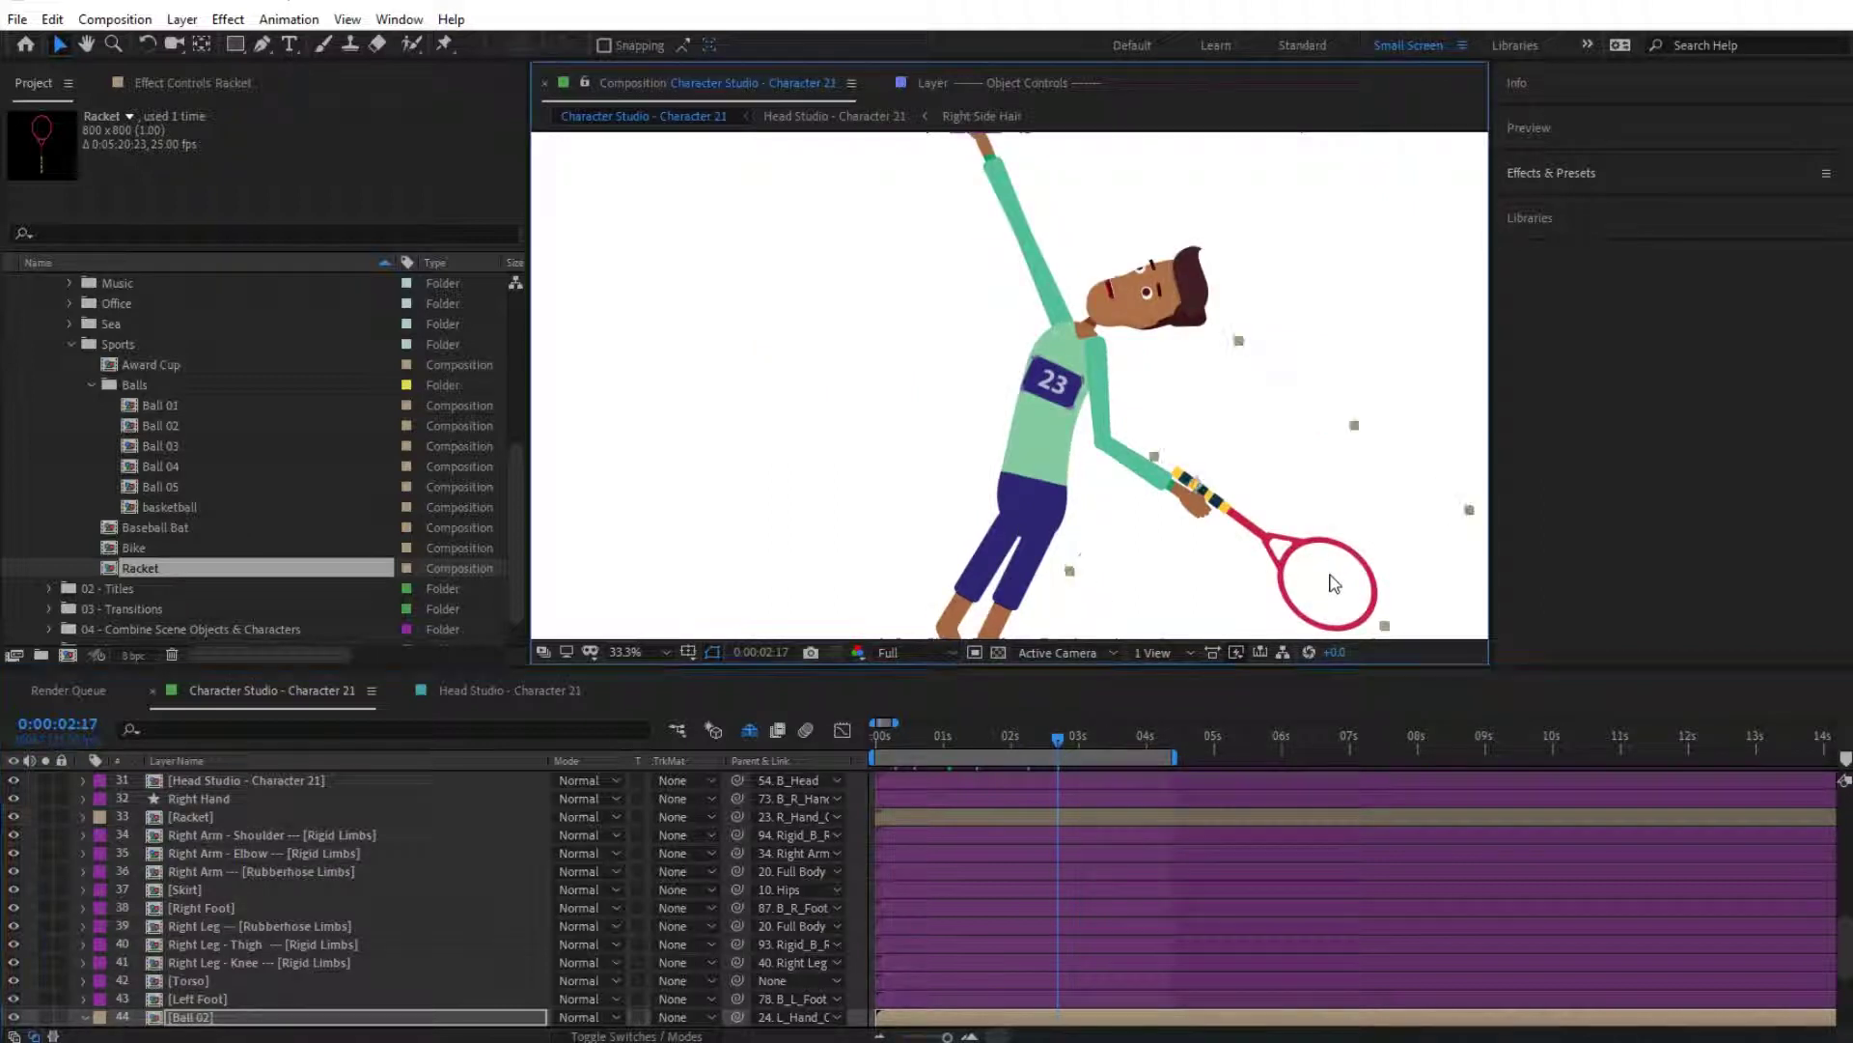
pyautogui.moveTo(1276, 568); pyautogui.dragTo(1282, 570)
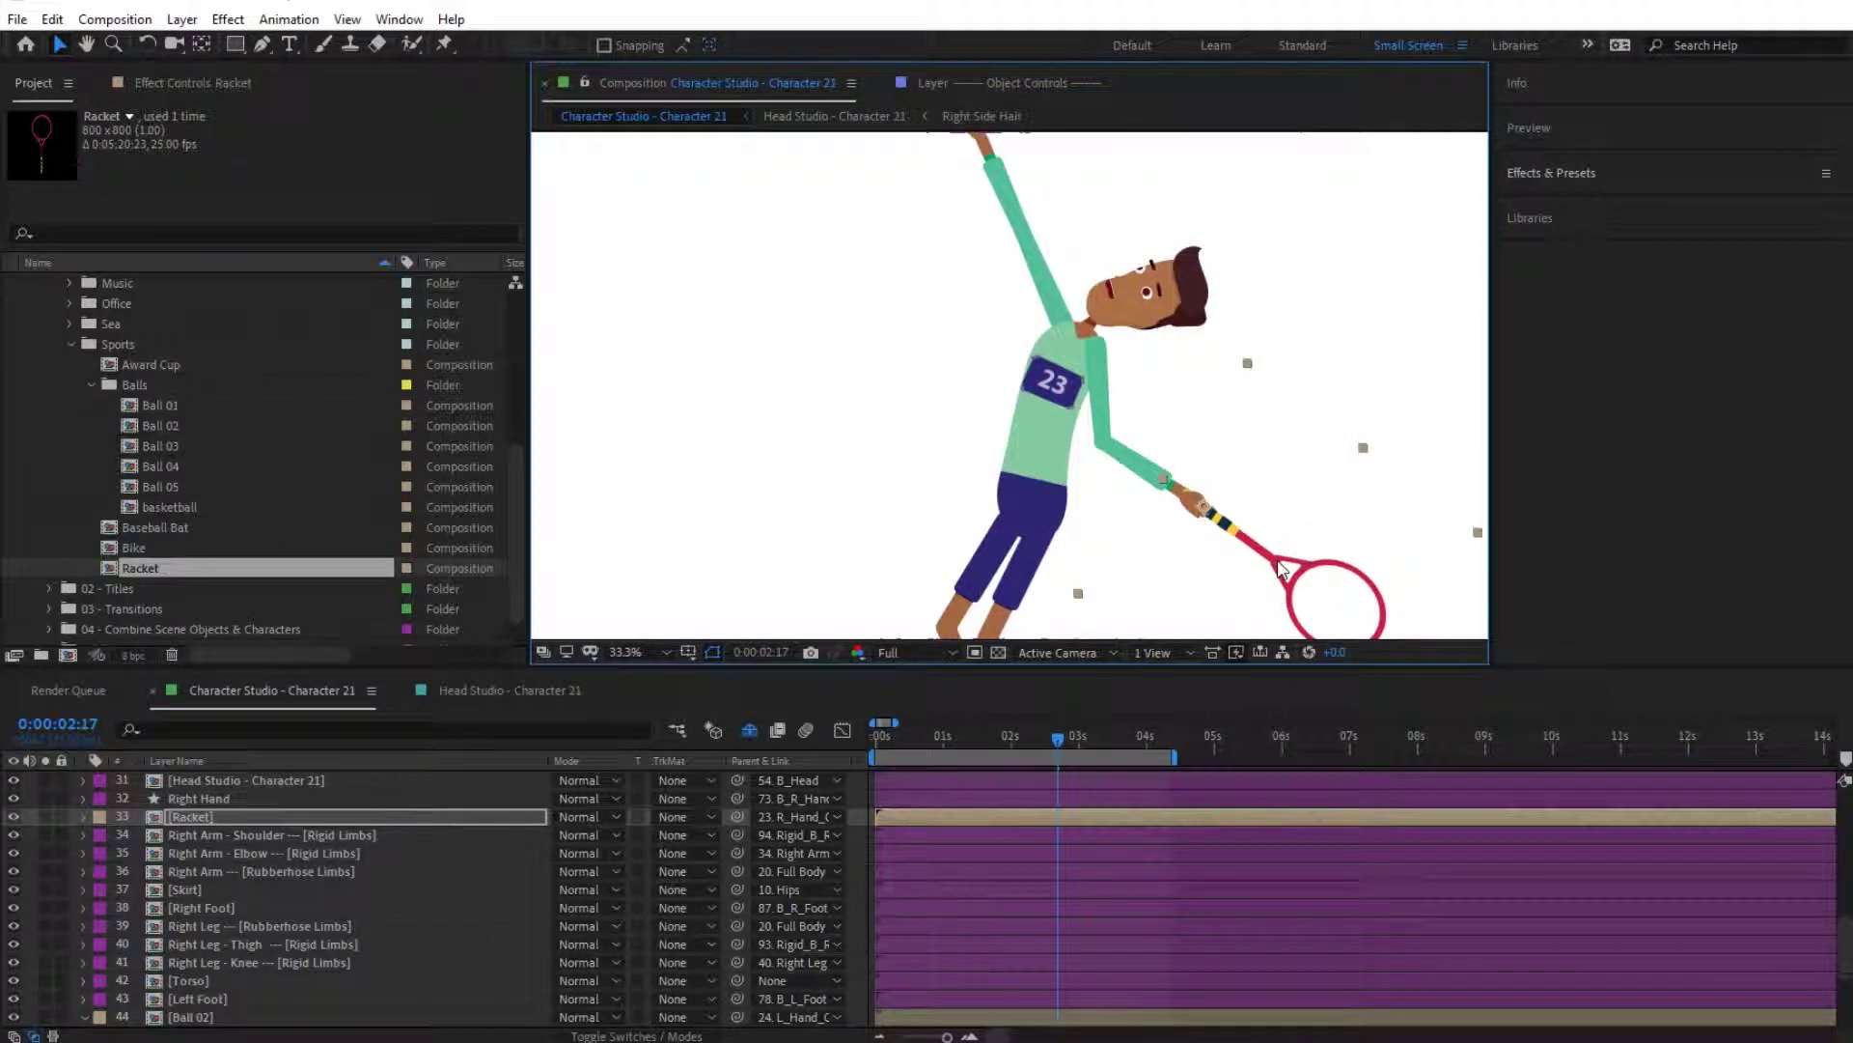
pyautogui.click(939, 743)
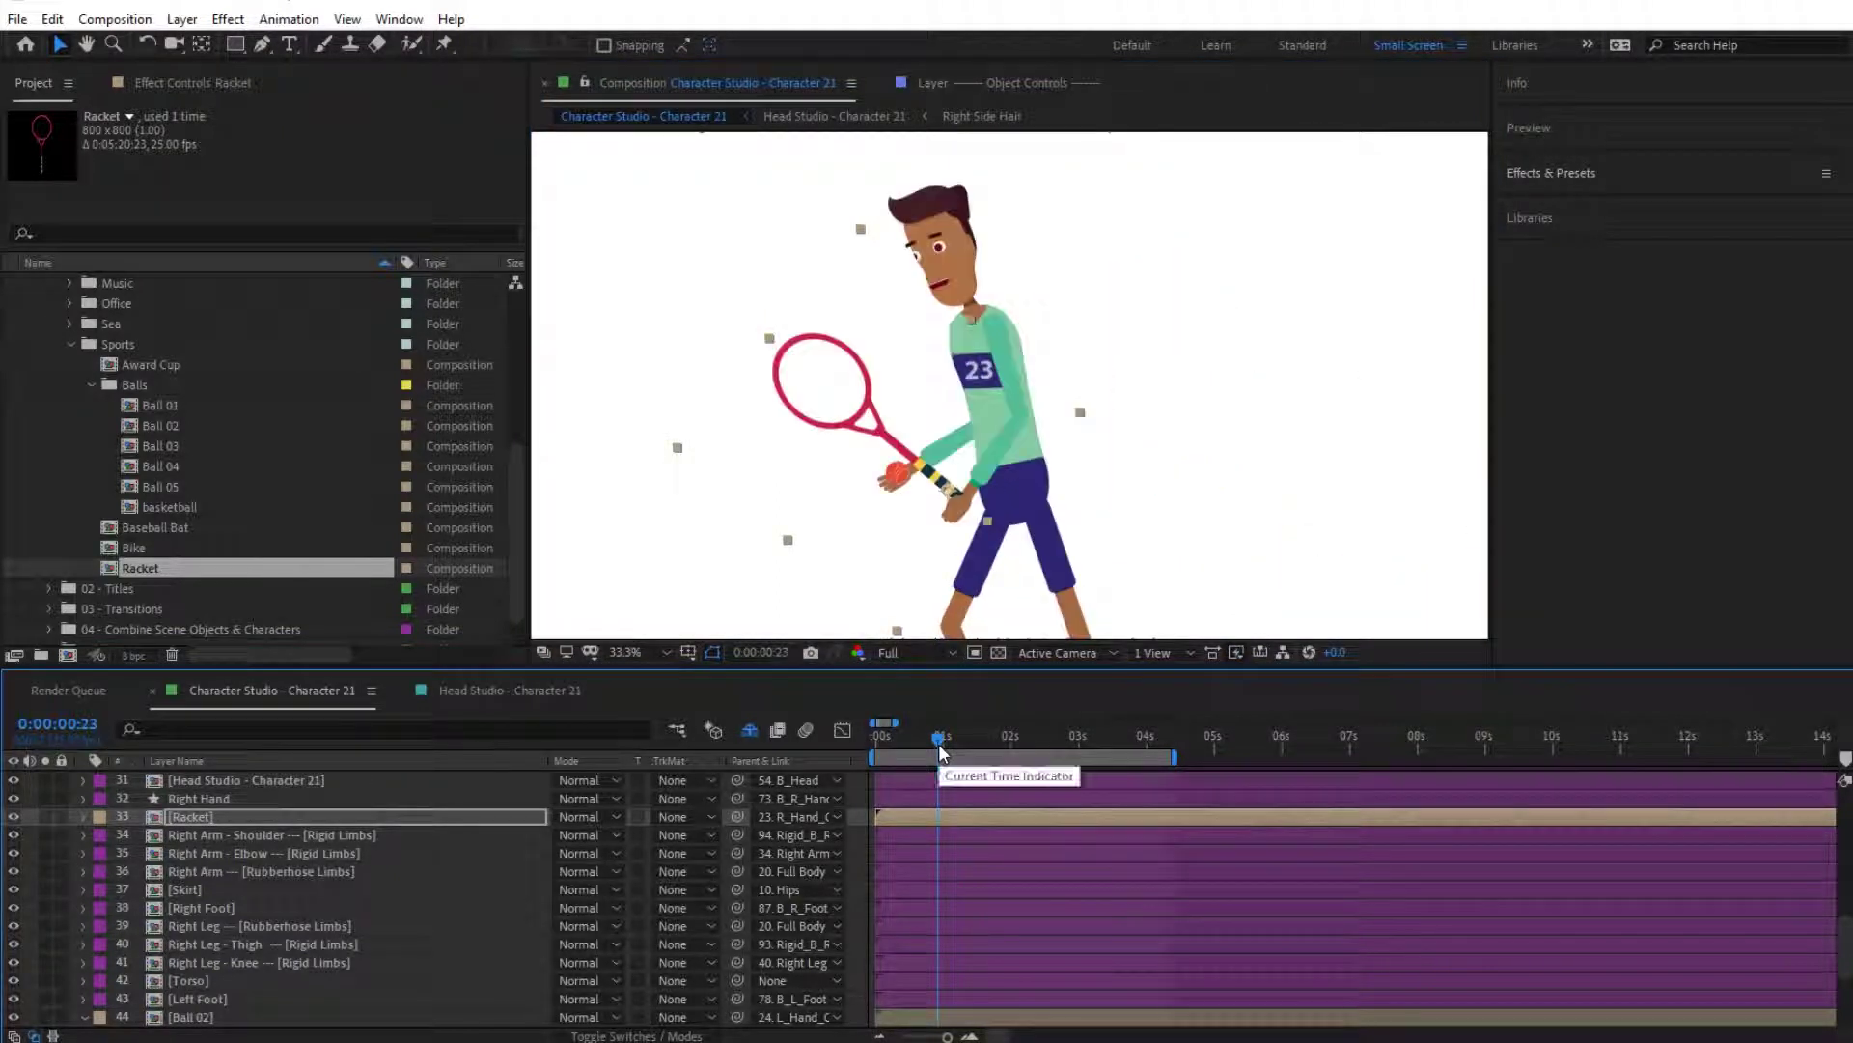
pyautogui.moveTo(945, 487); pyautogui.dragTo(946, 499)
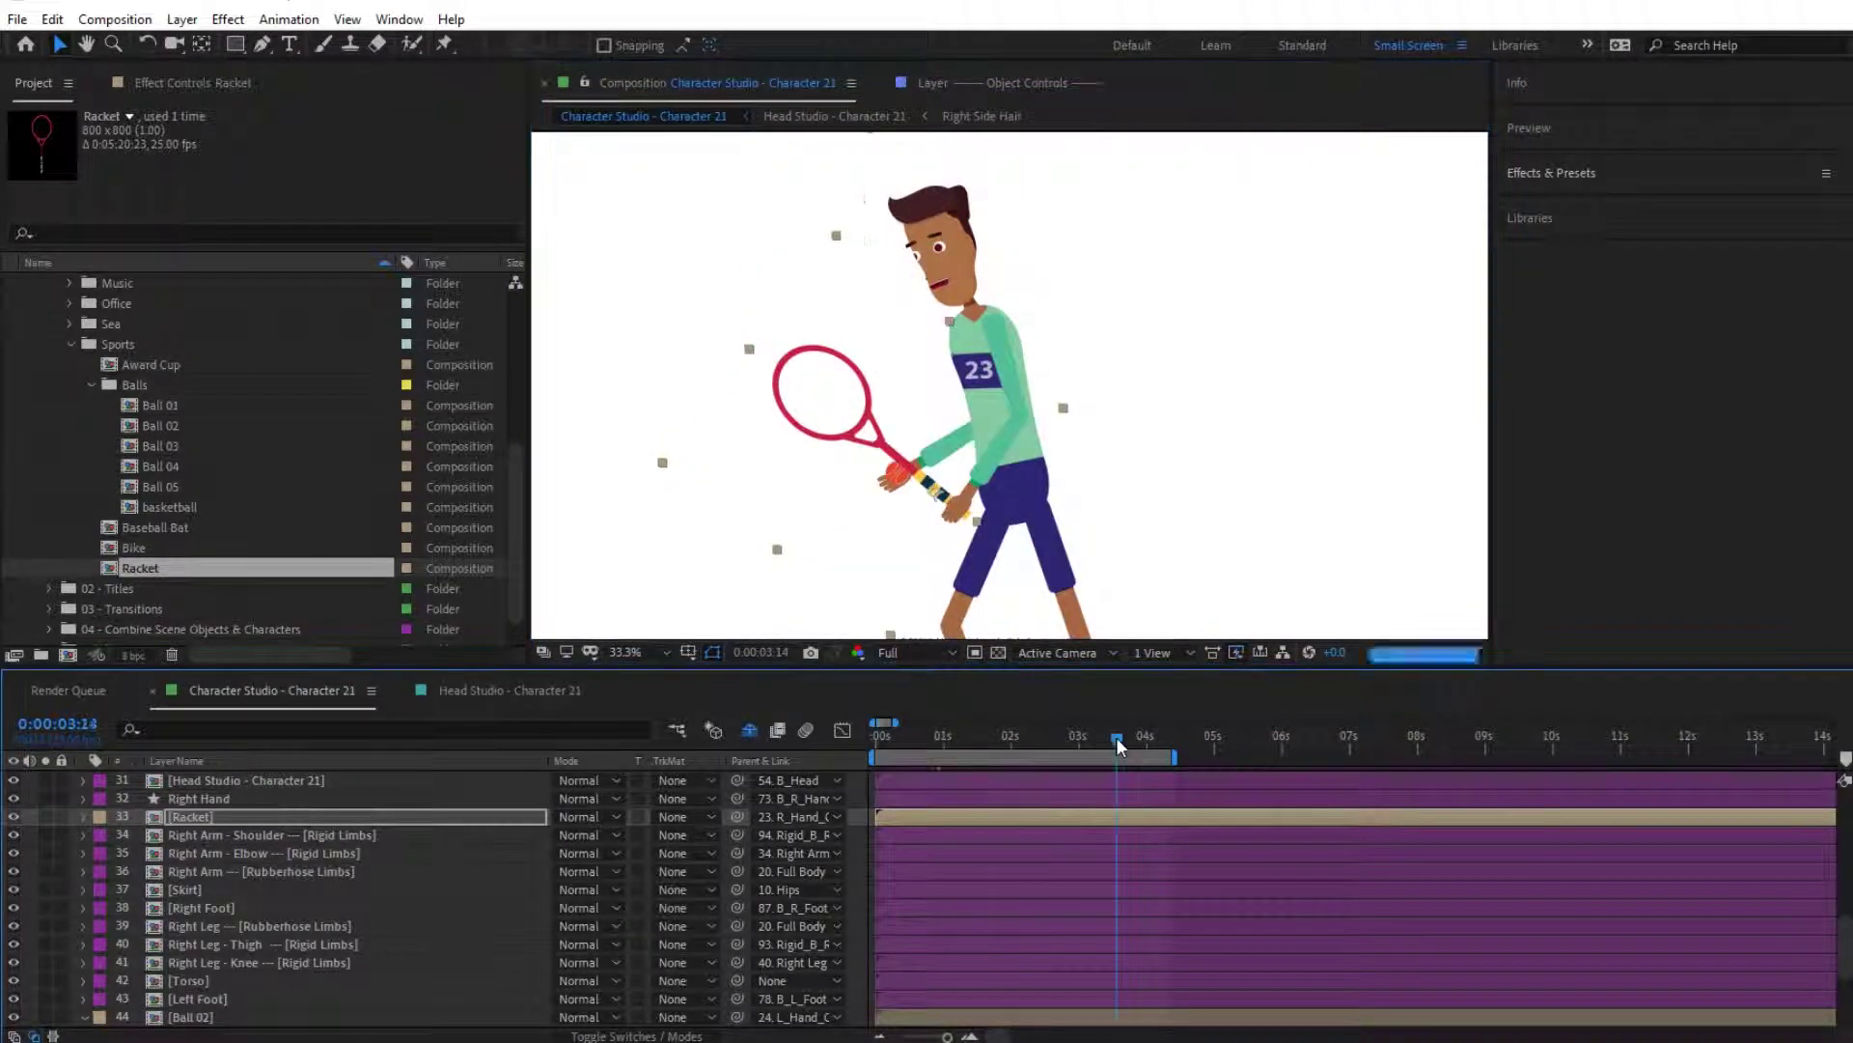
pyautogui.click(1115, 737)
pyautogui.click(1023, 735)
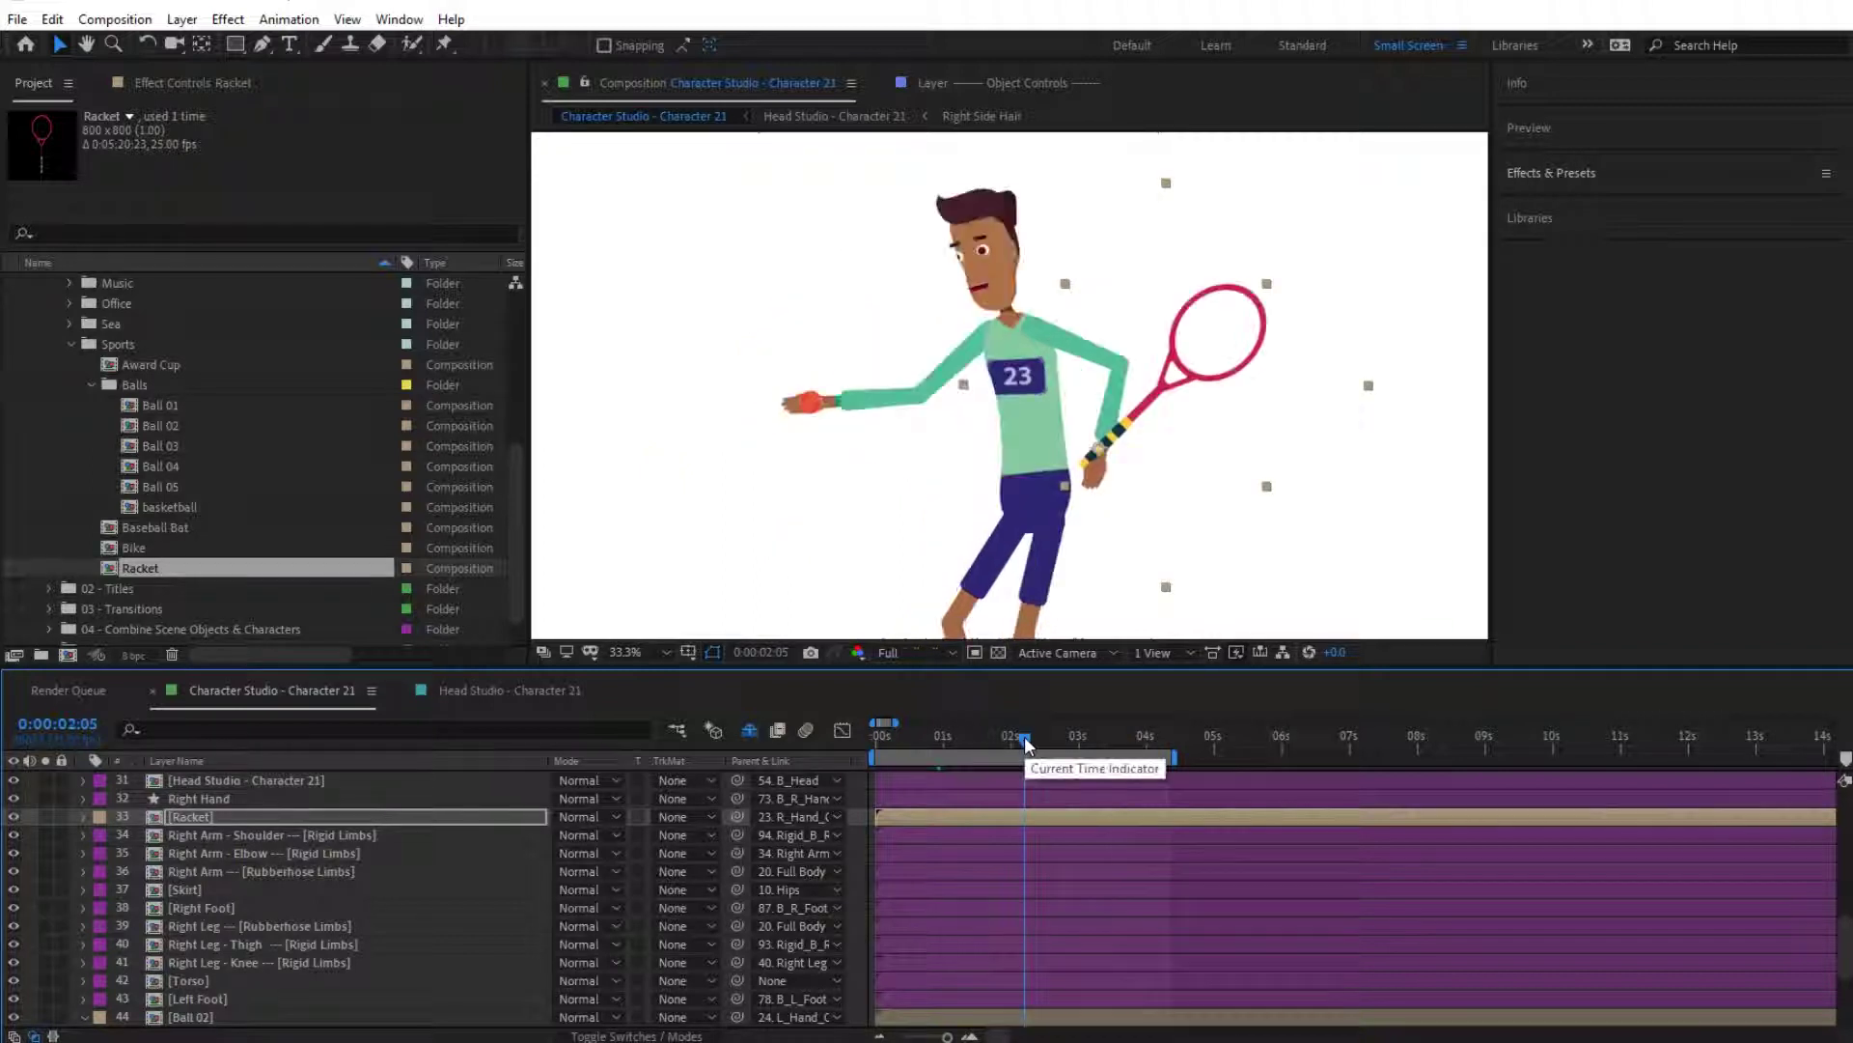
pyautogui.click(987, 739)
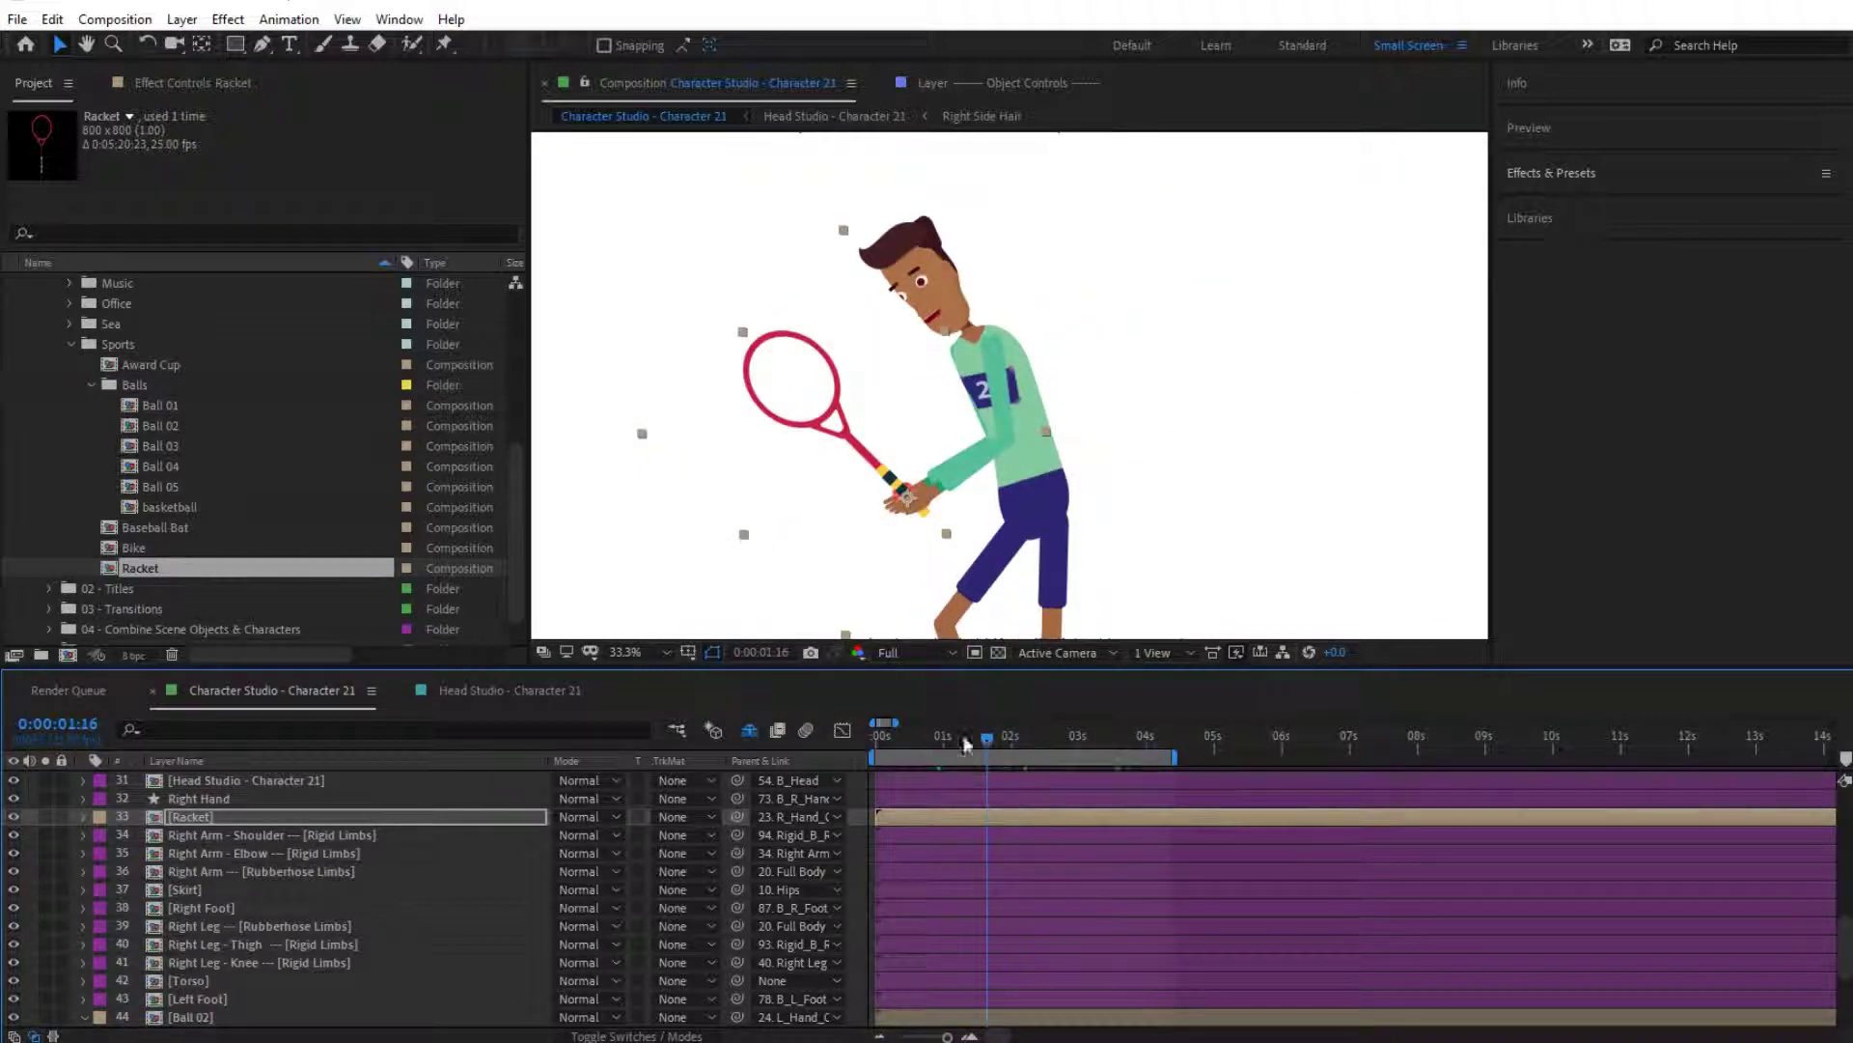
pyautogui.press(',')
pyautogui.click(630, 650)
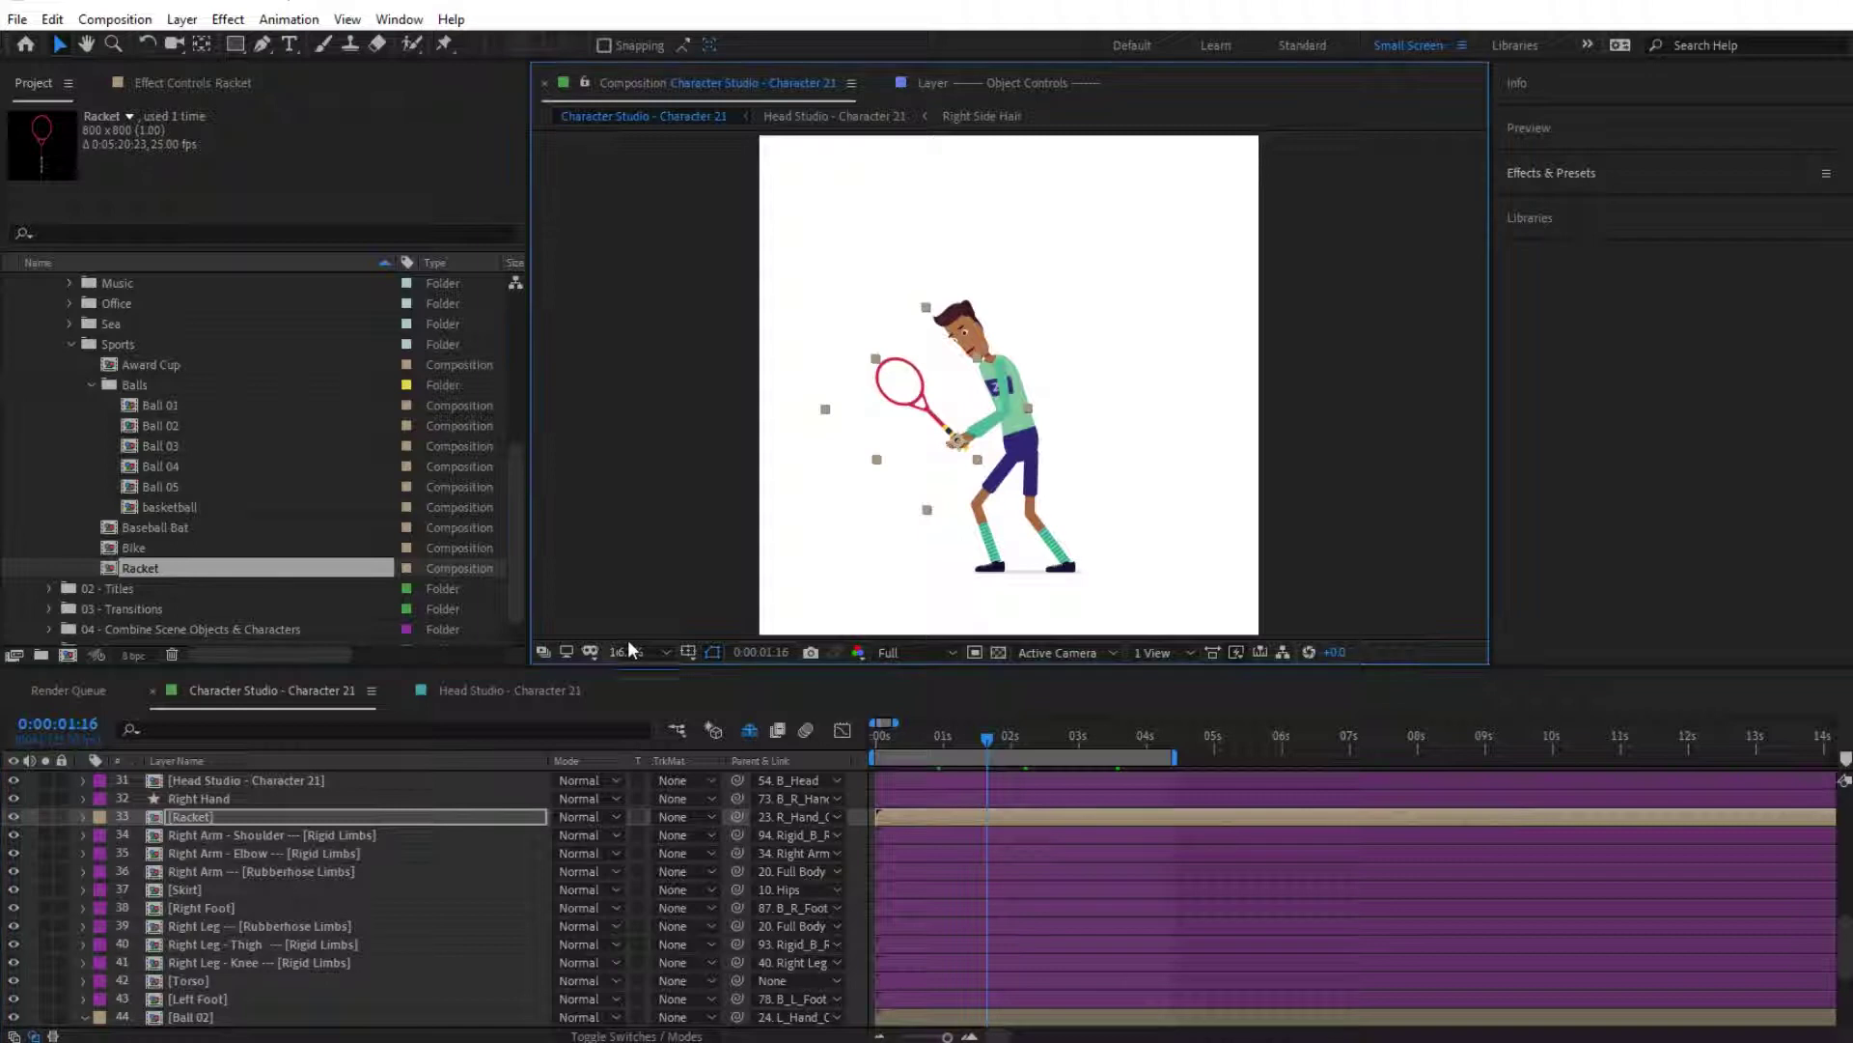
pyautogui.click(639, 725)
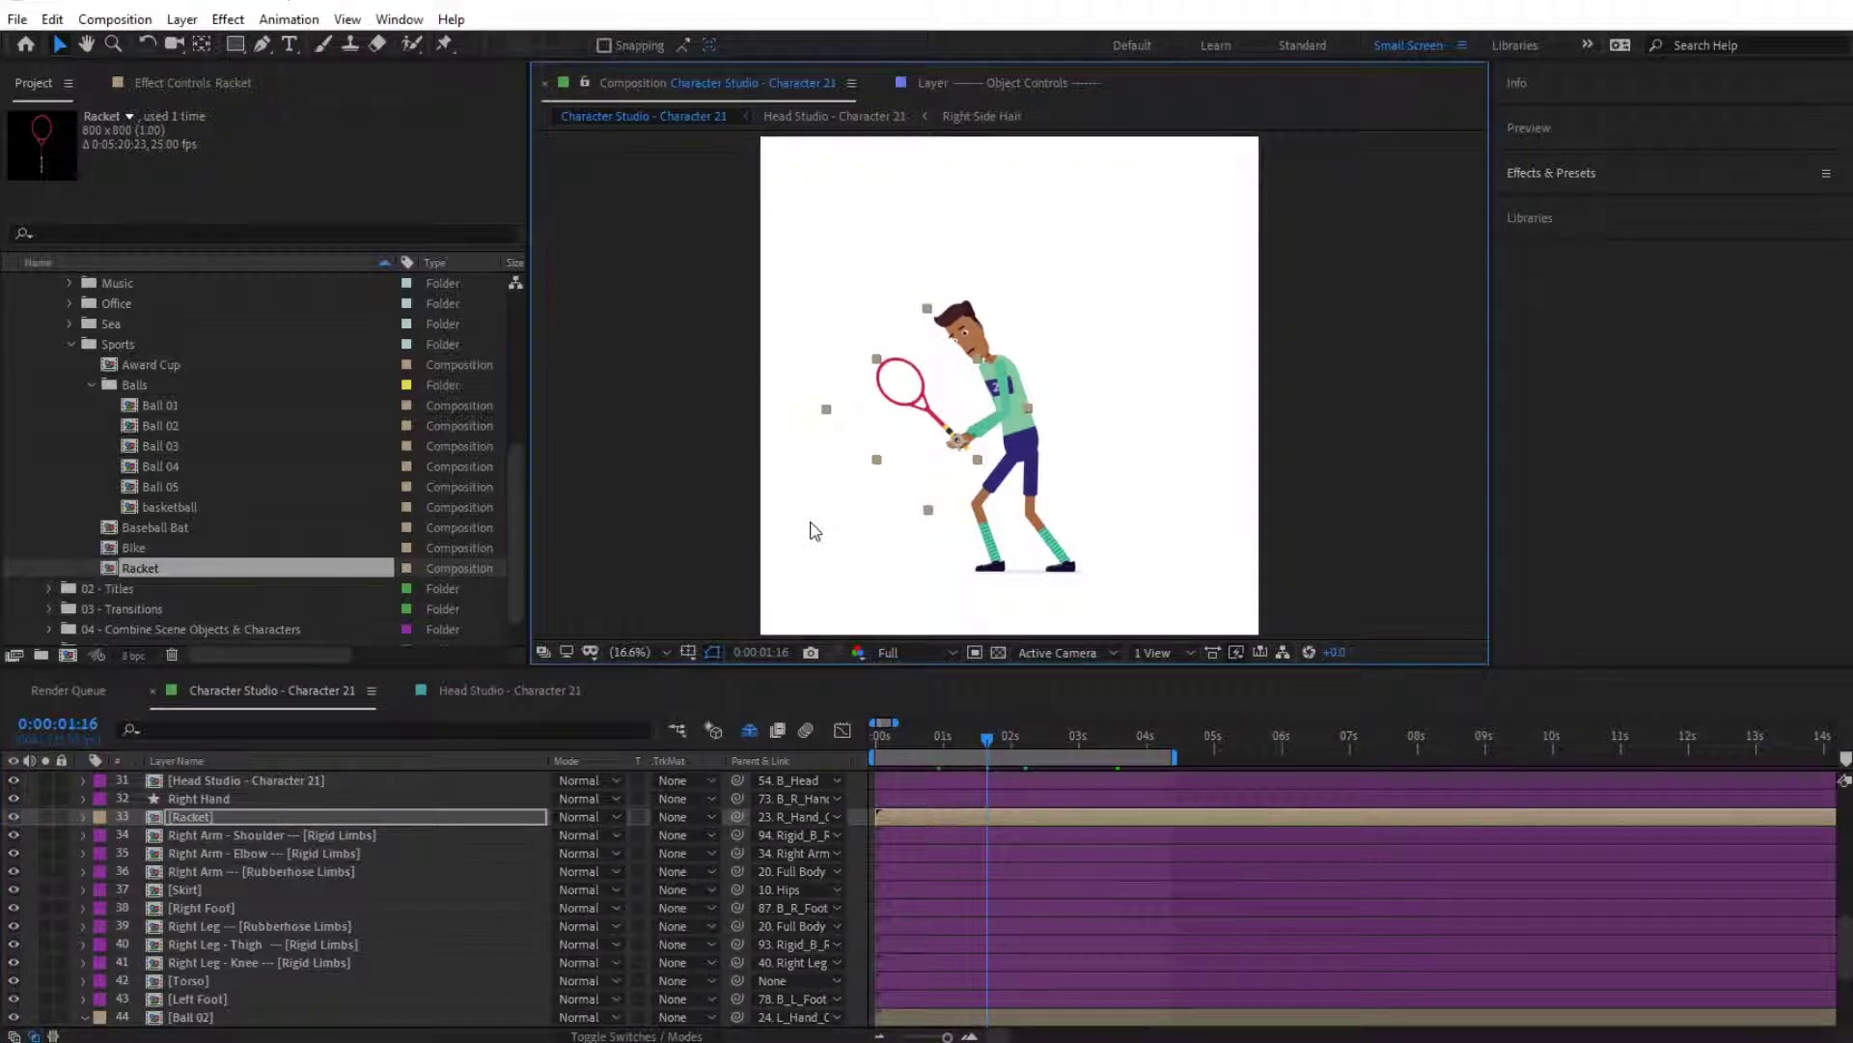
pyautogui.press('space')
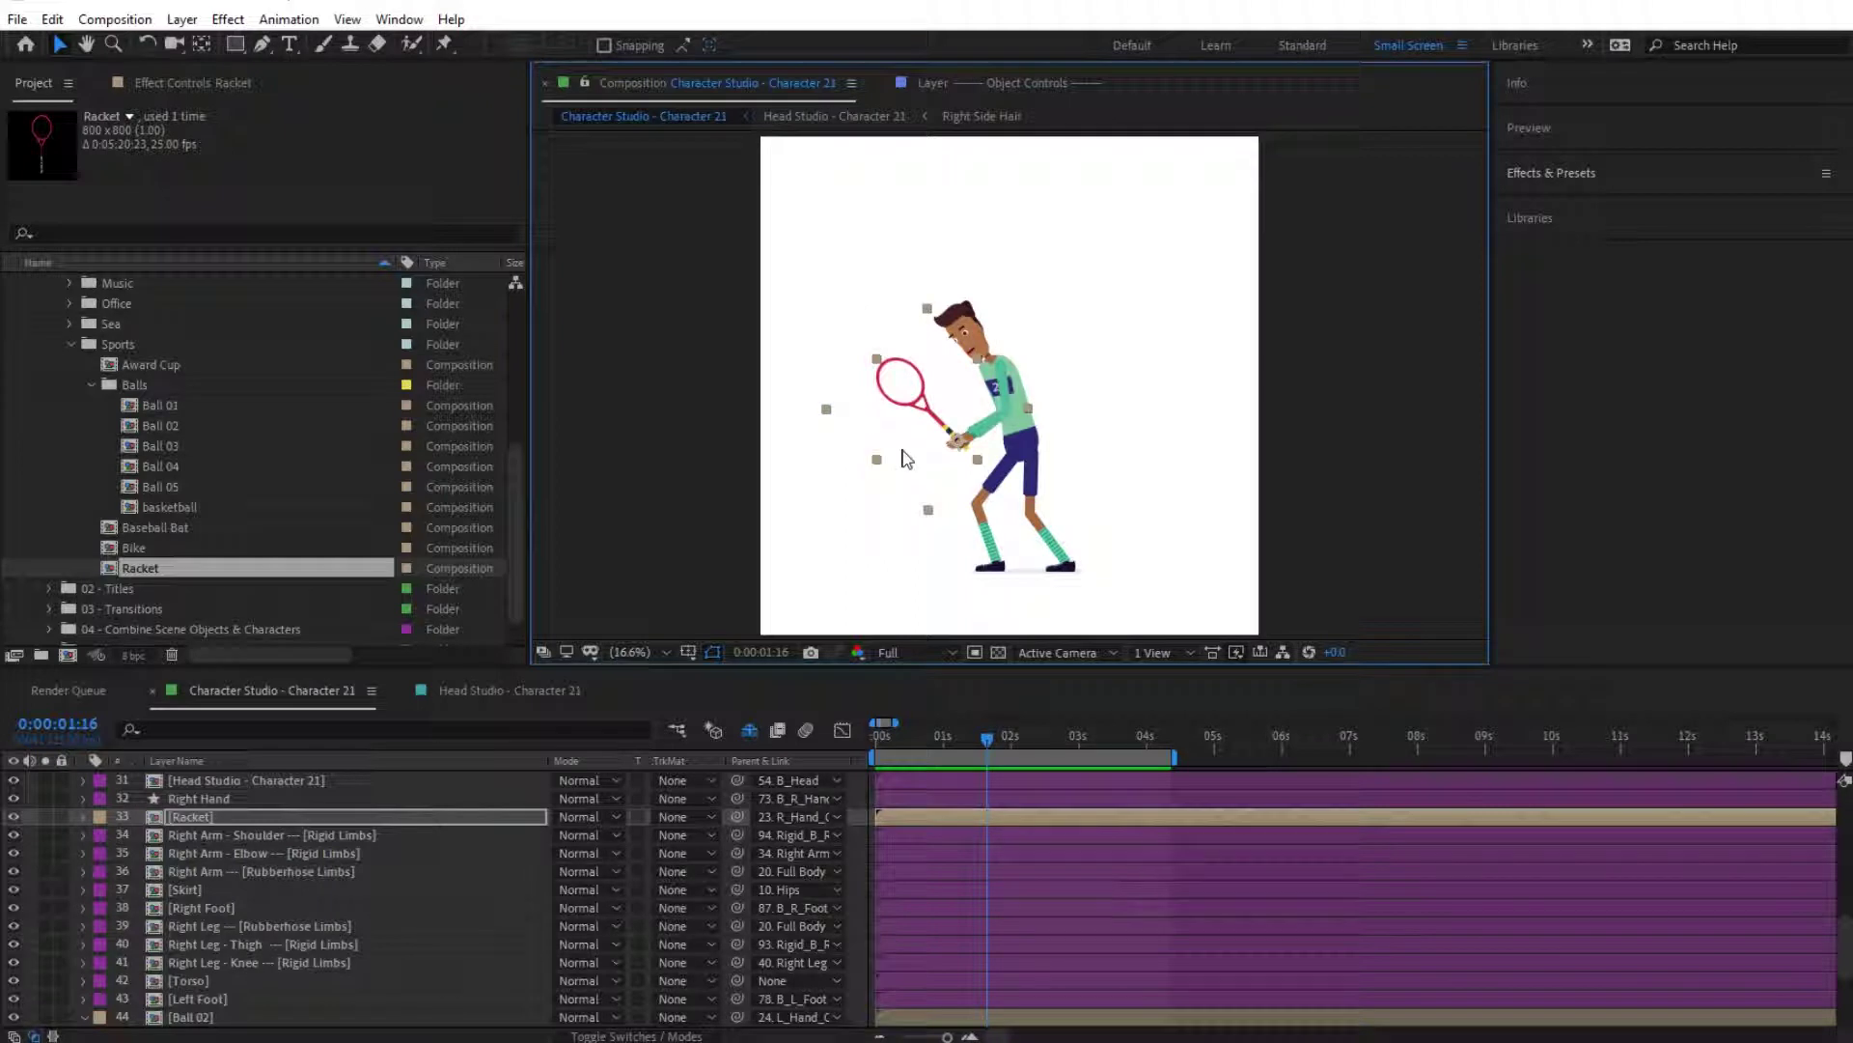
pyautogui.click(876, 739)
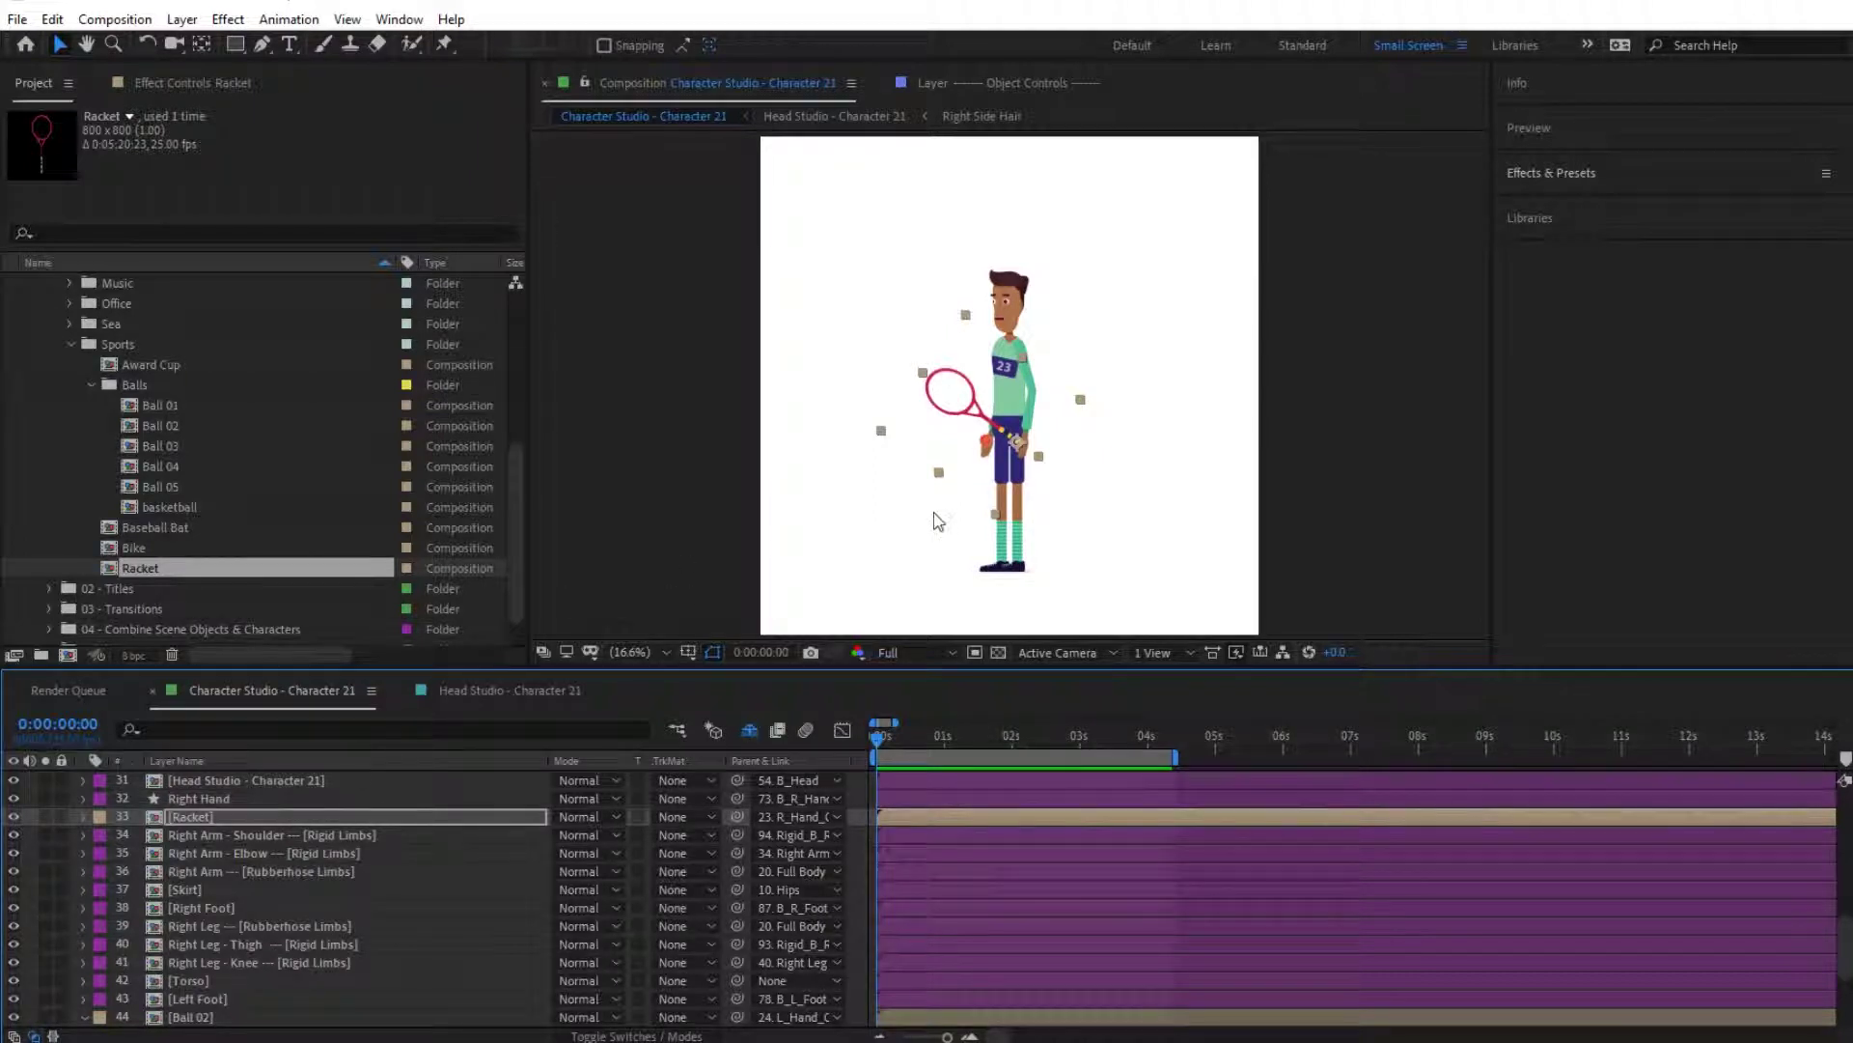
# Step: Select the Racket layer and expand Animation Presets > Object Animations > 01 - Start in Effects & Presets
pyautogui.scroll(2, 1014, 463)
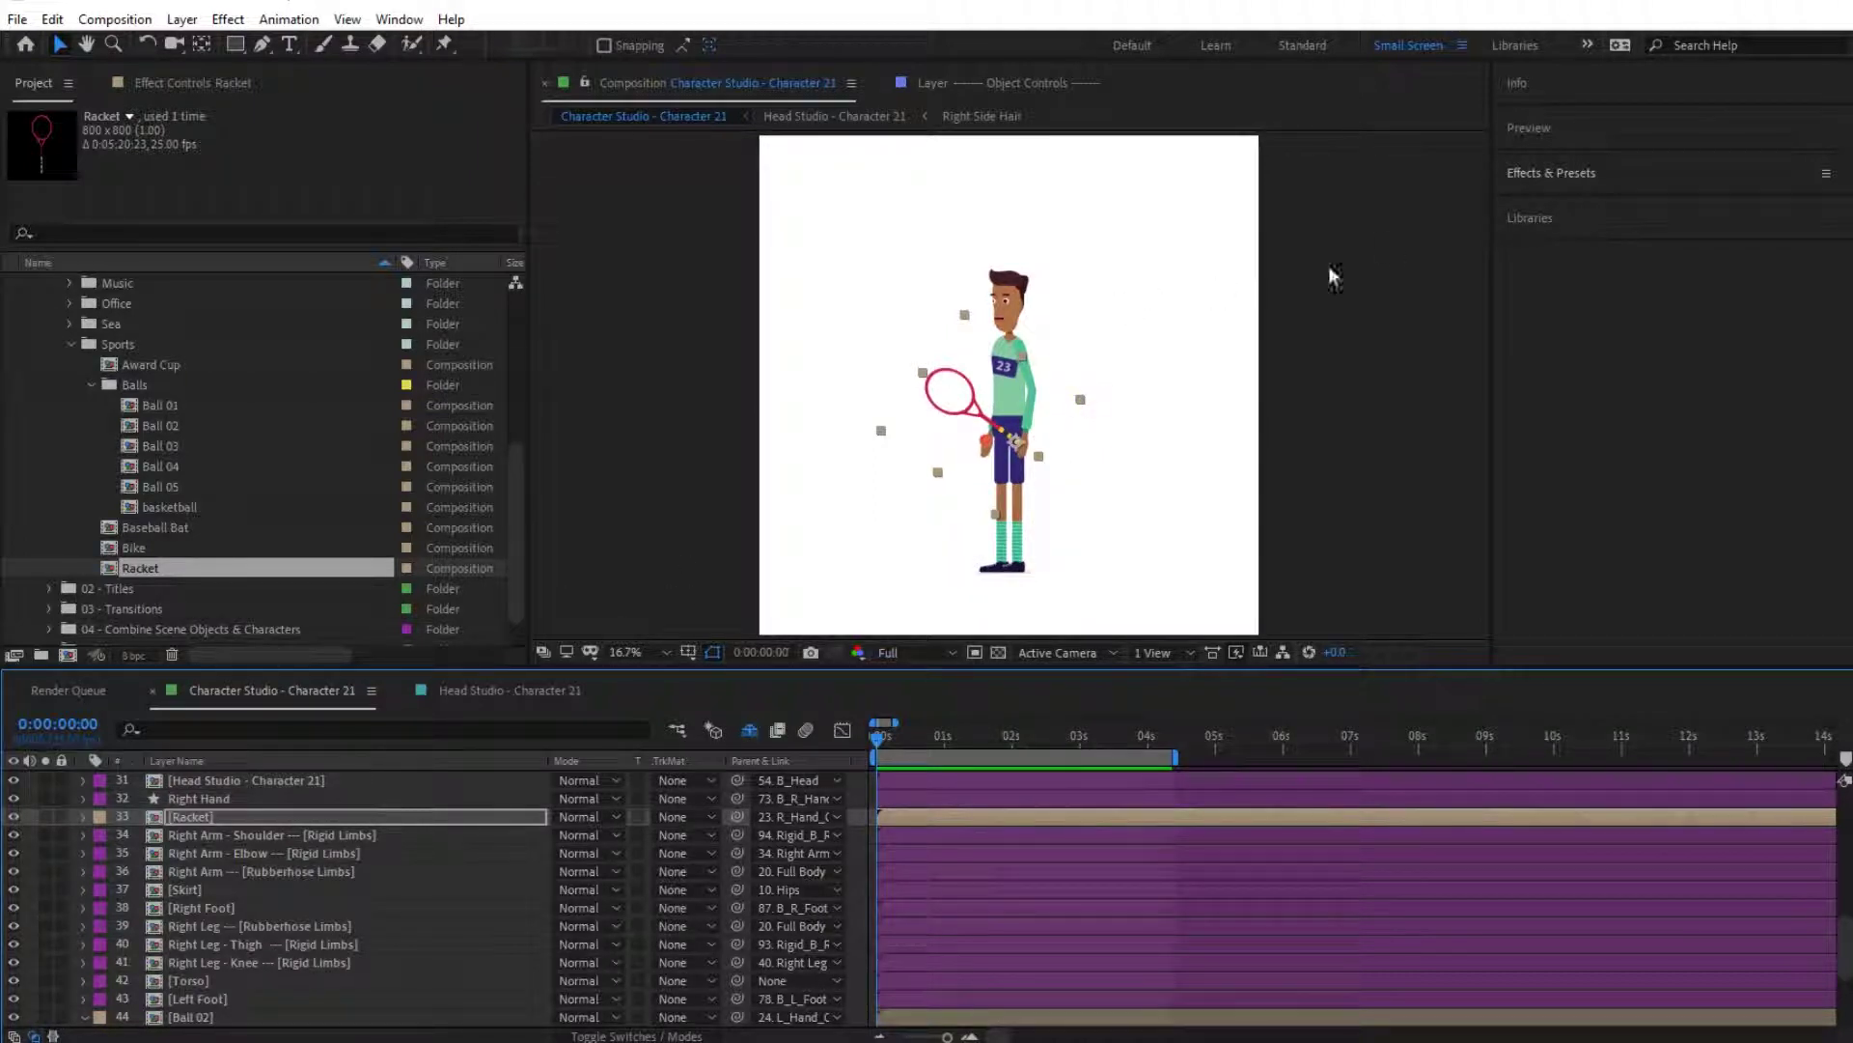
pyautogui.click(1538, 177)
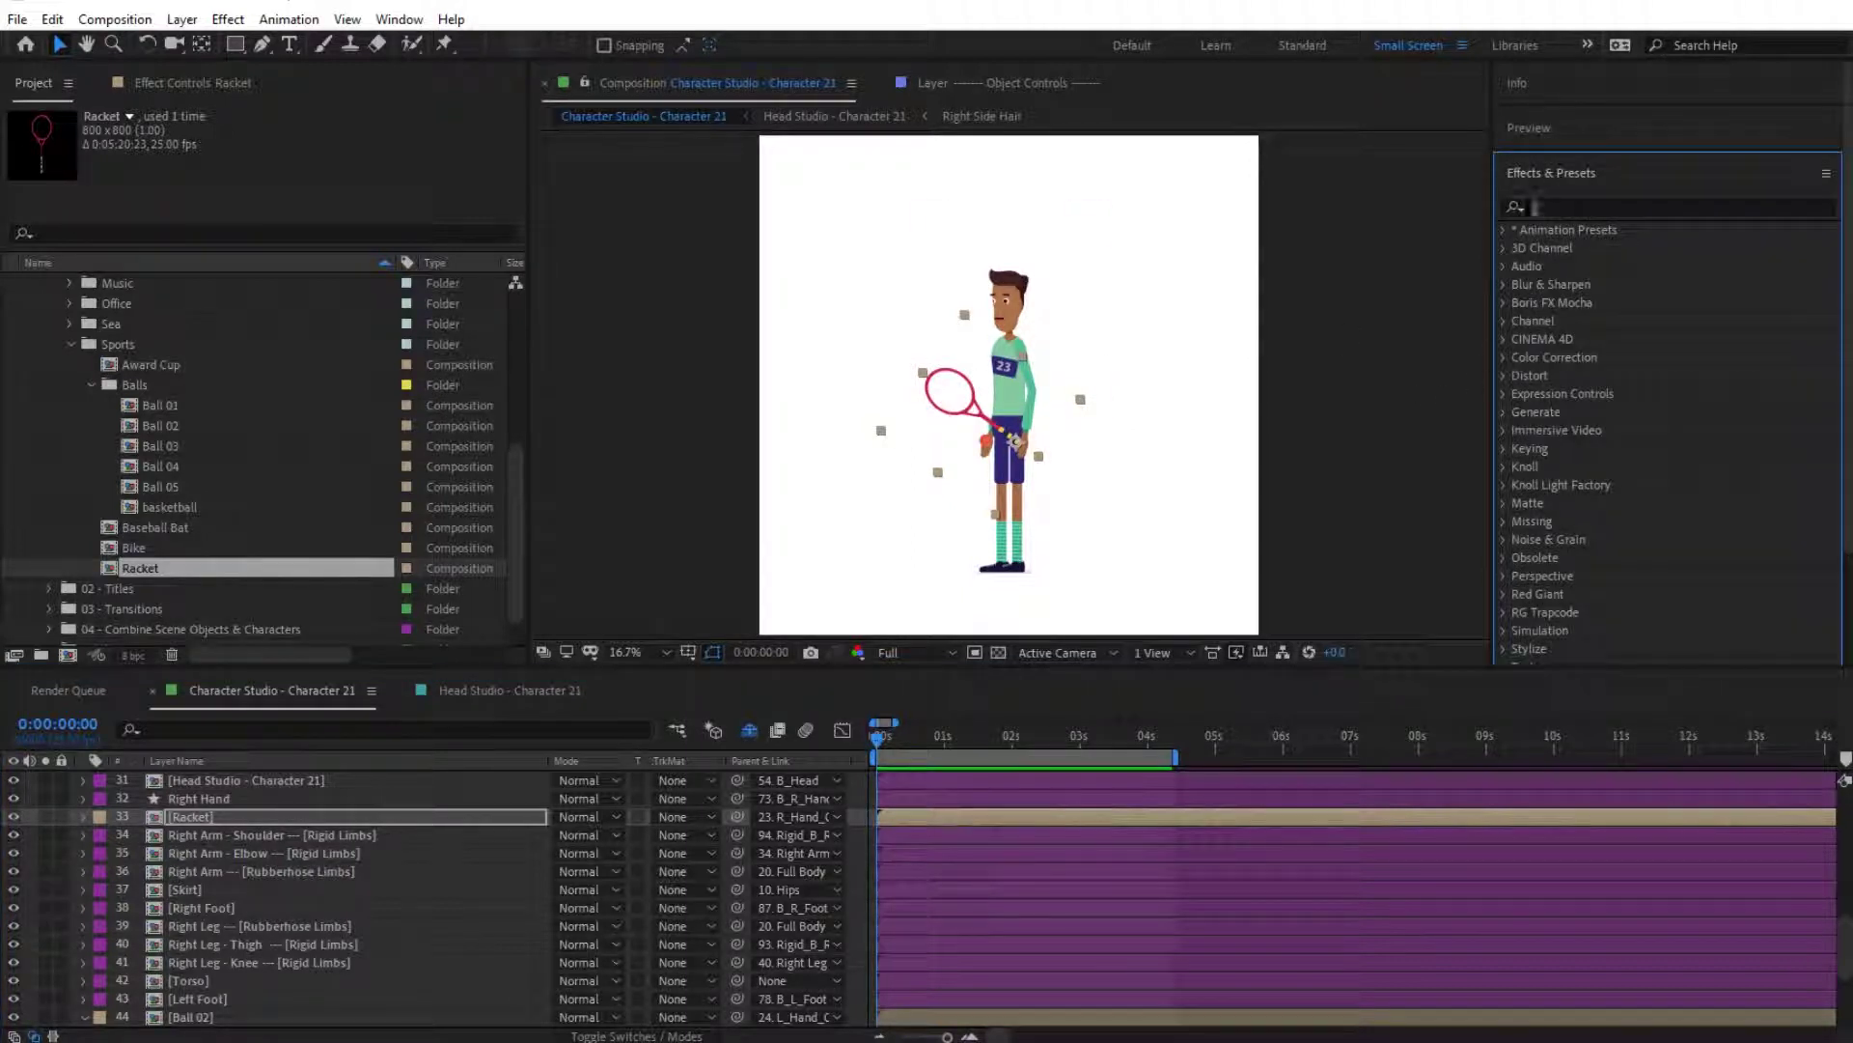
pyautogui.click(1502, 231)
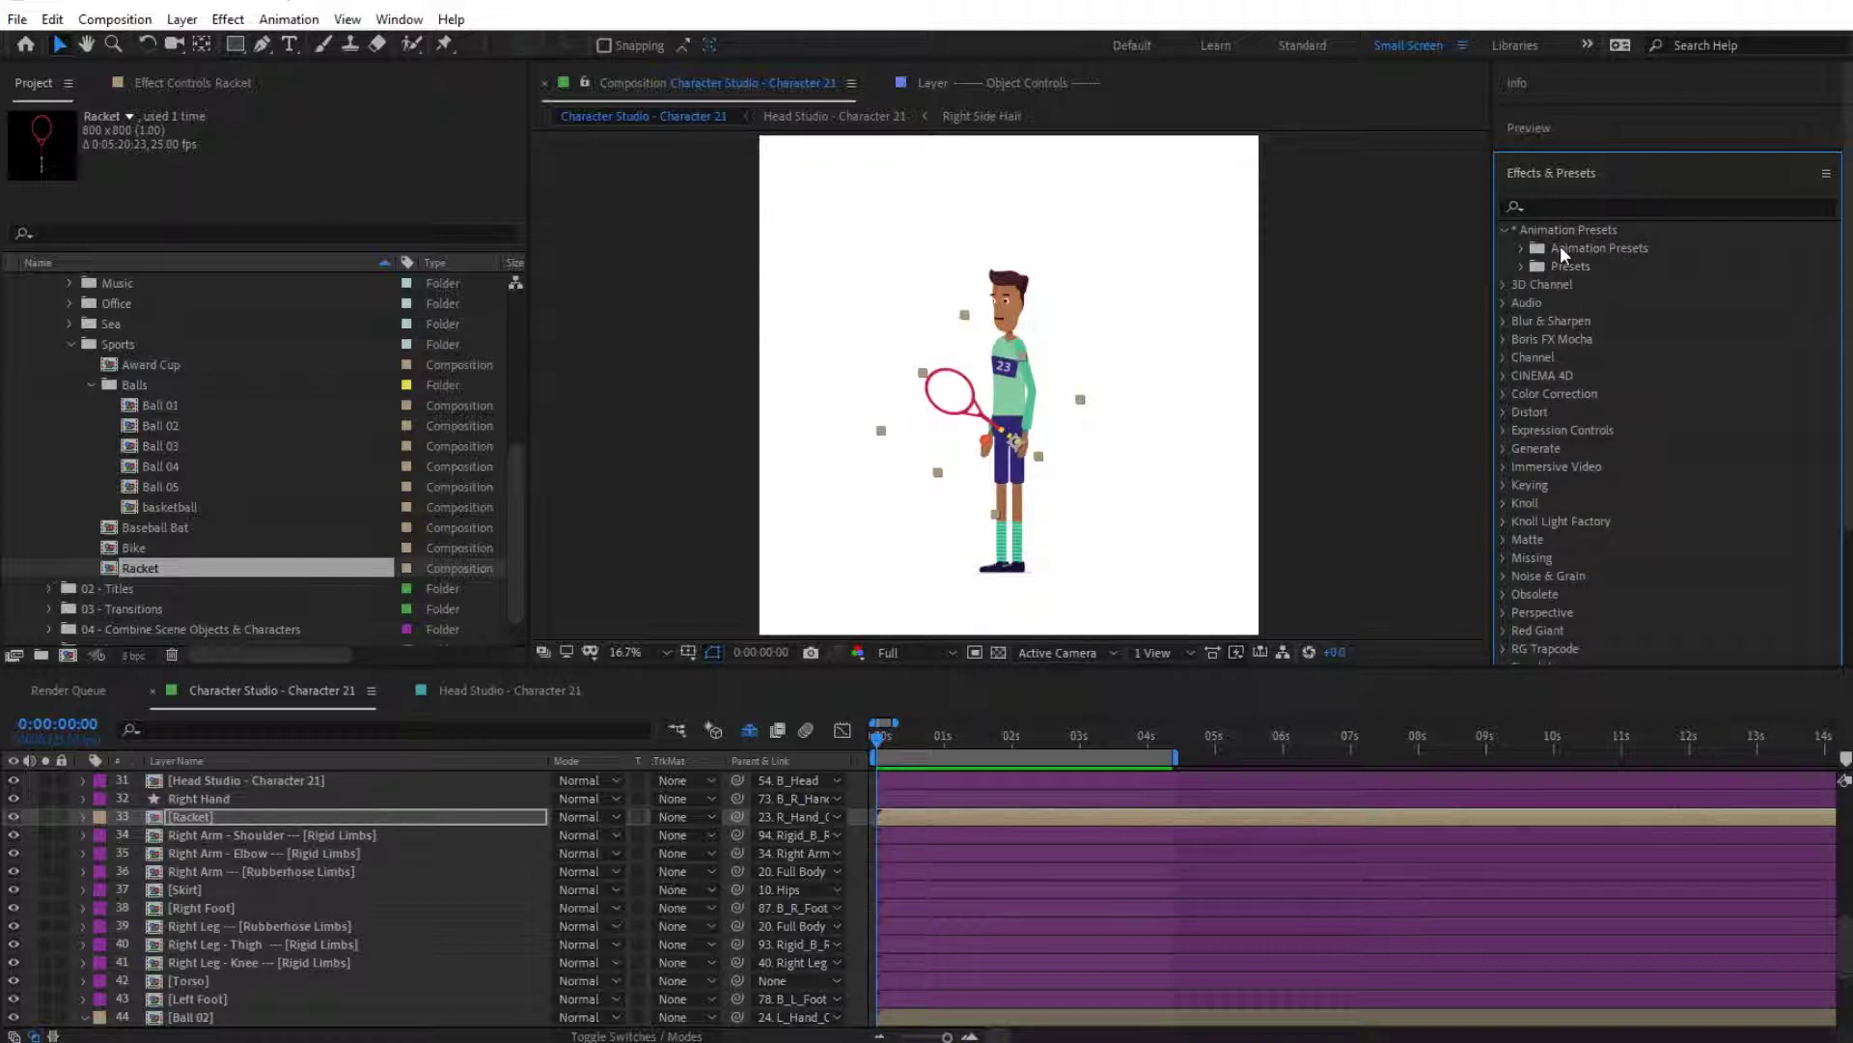
pyautogui.click(1521, 249)
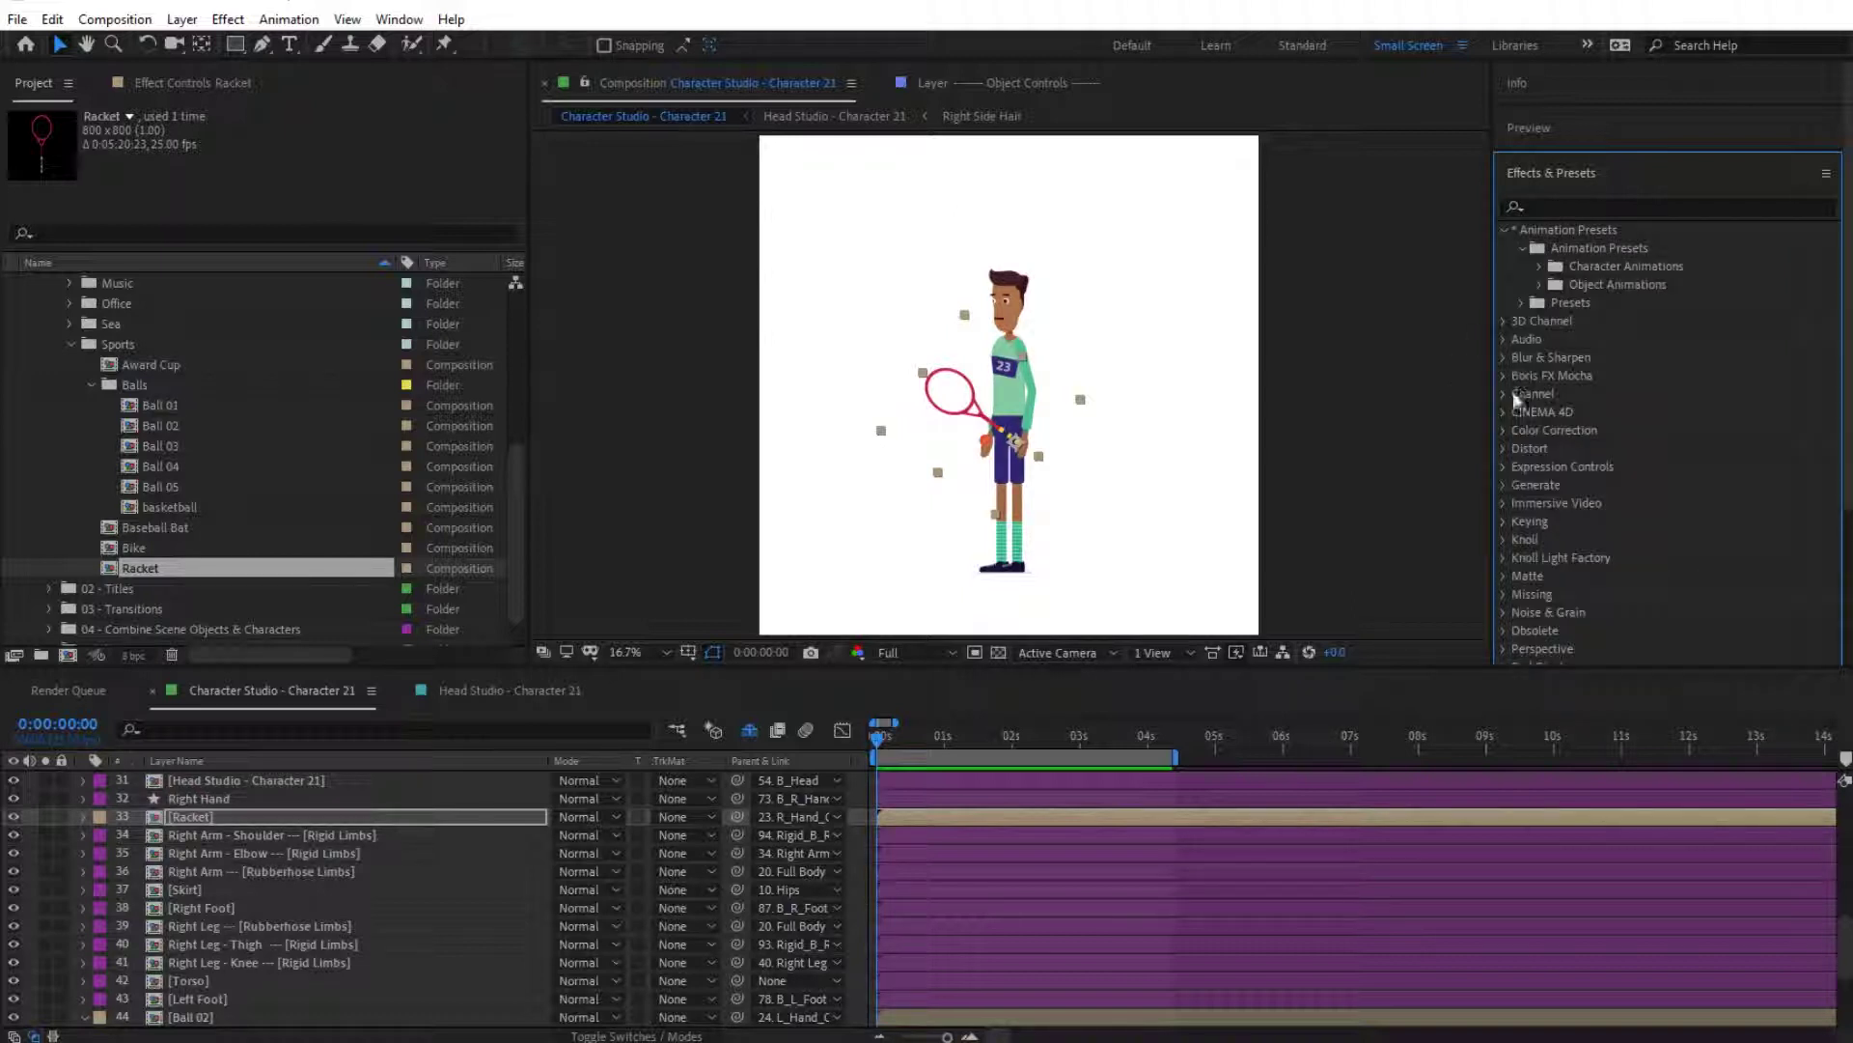
pyautogui.click(1541, 284)
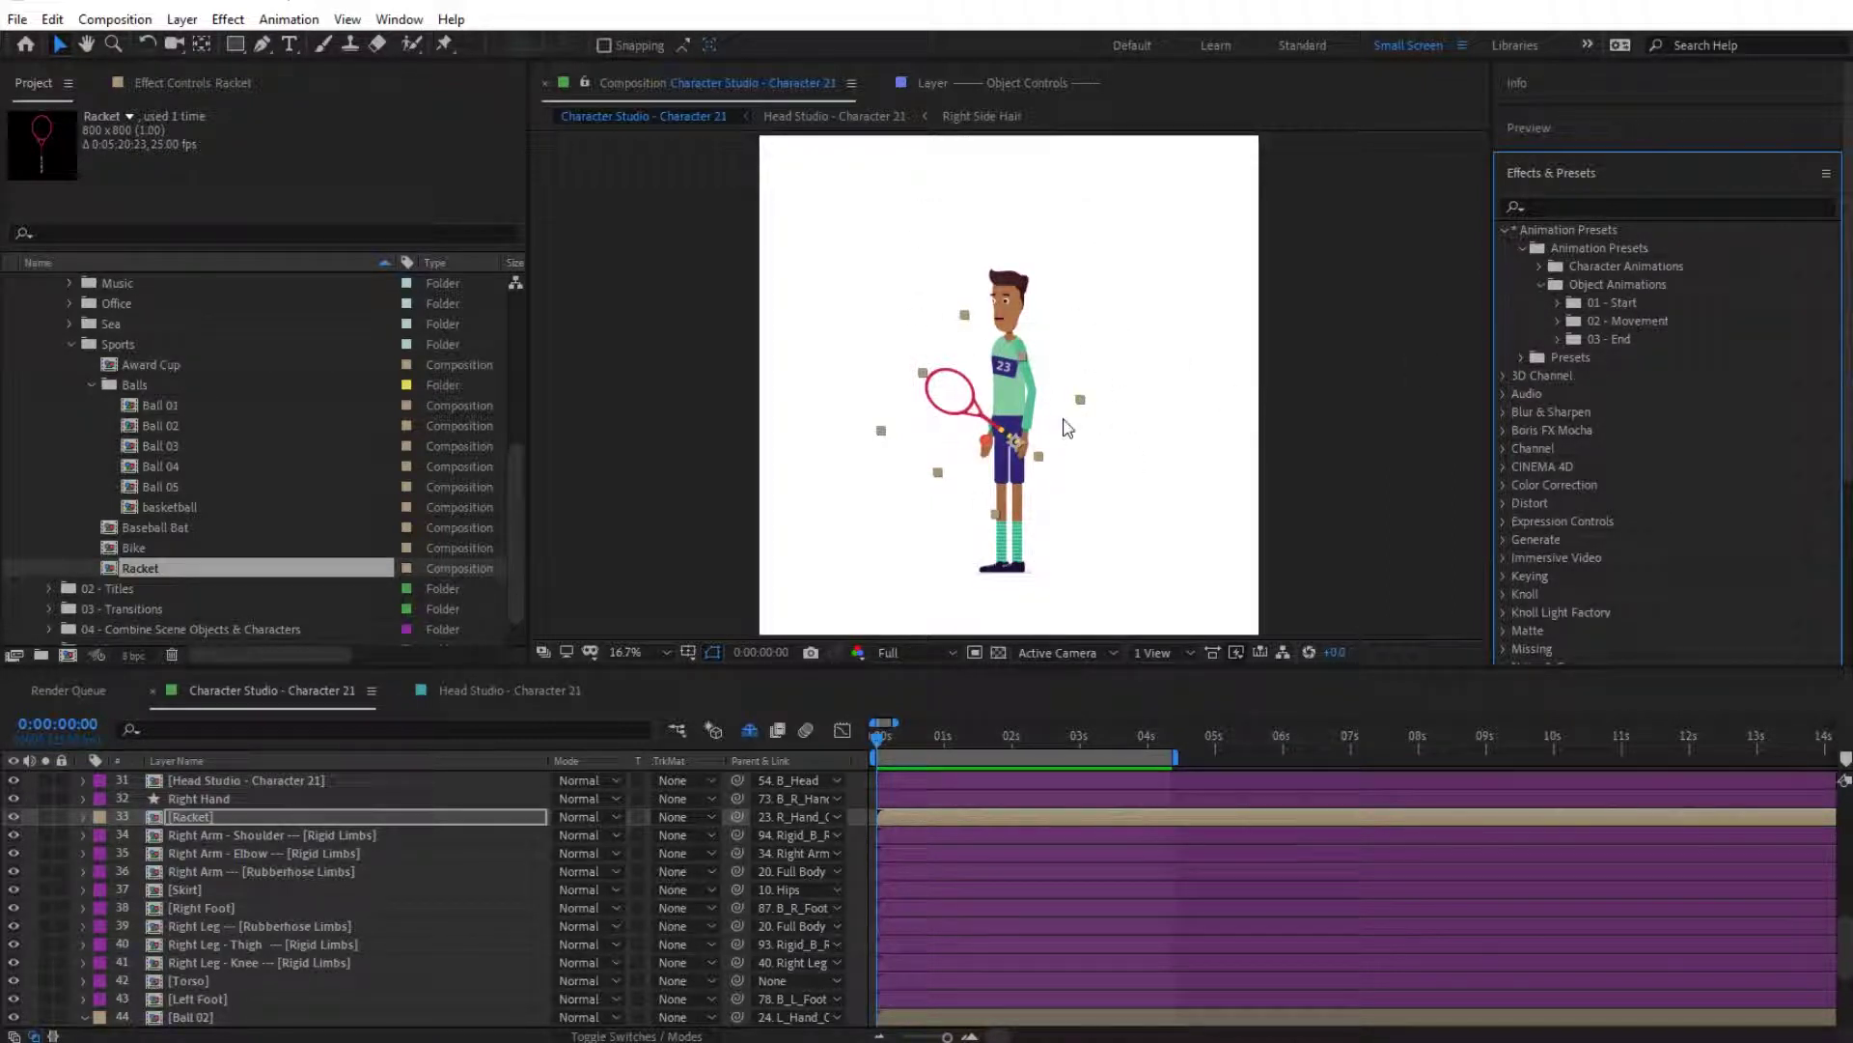
pyautogui.click(193, 817)
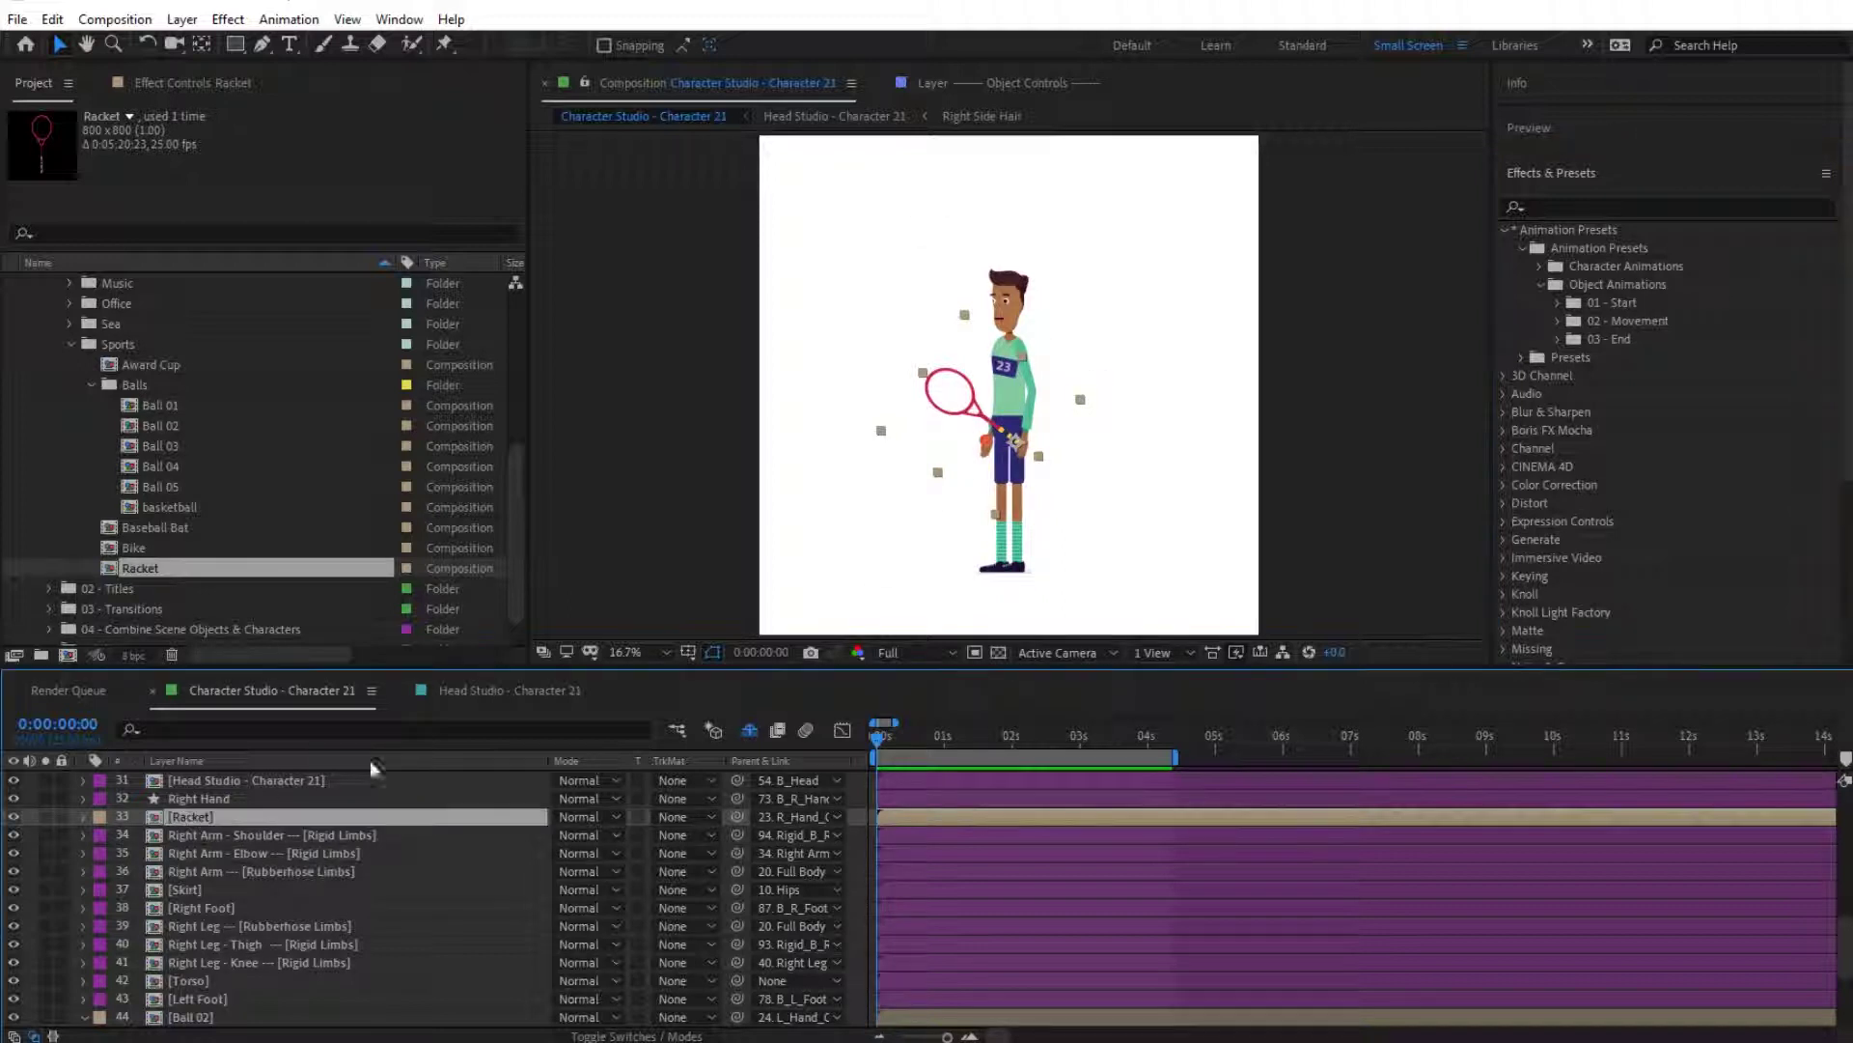
pyautogui.scroll(2, 881, 463)
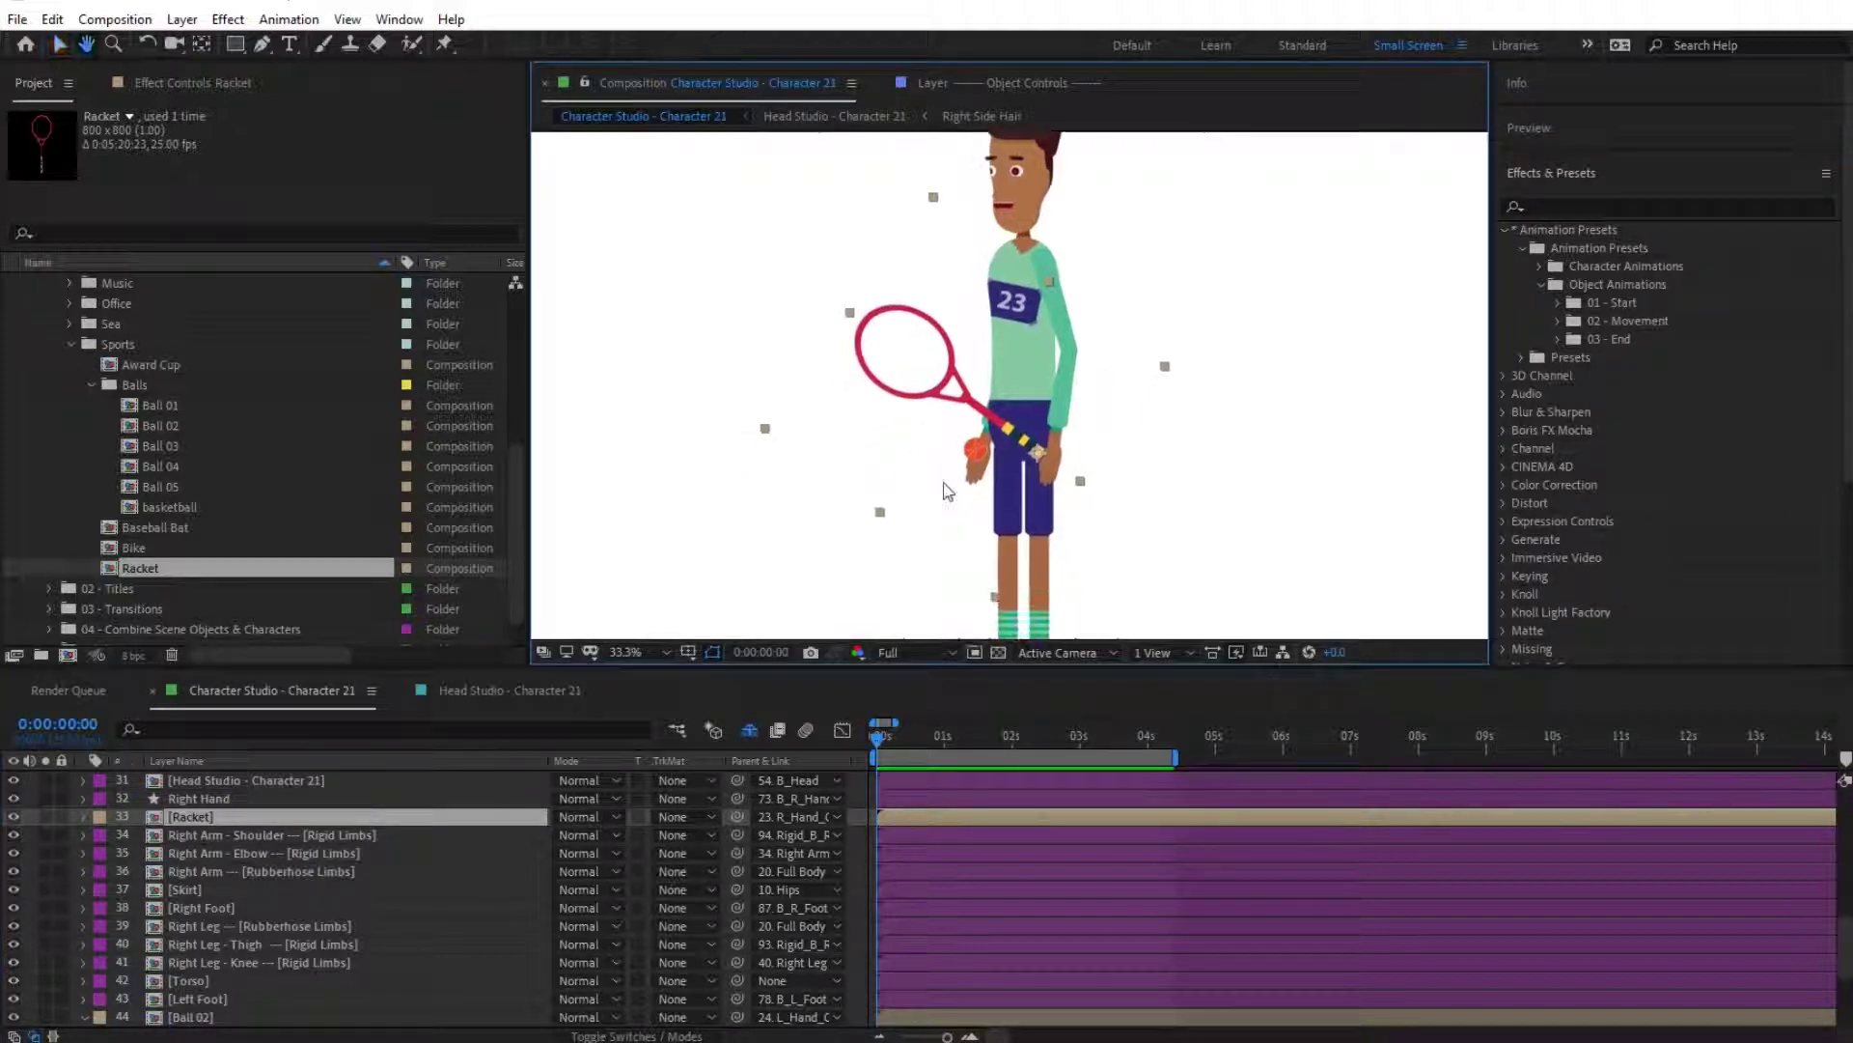
pyautogui.click(1558, 302)
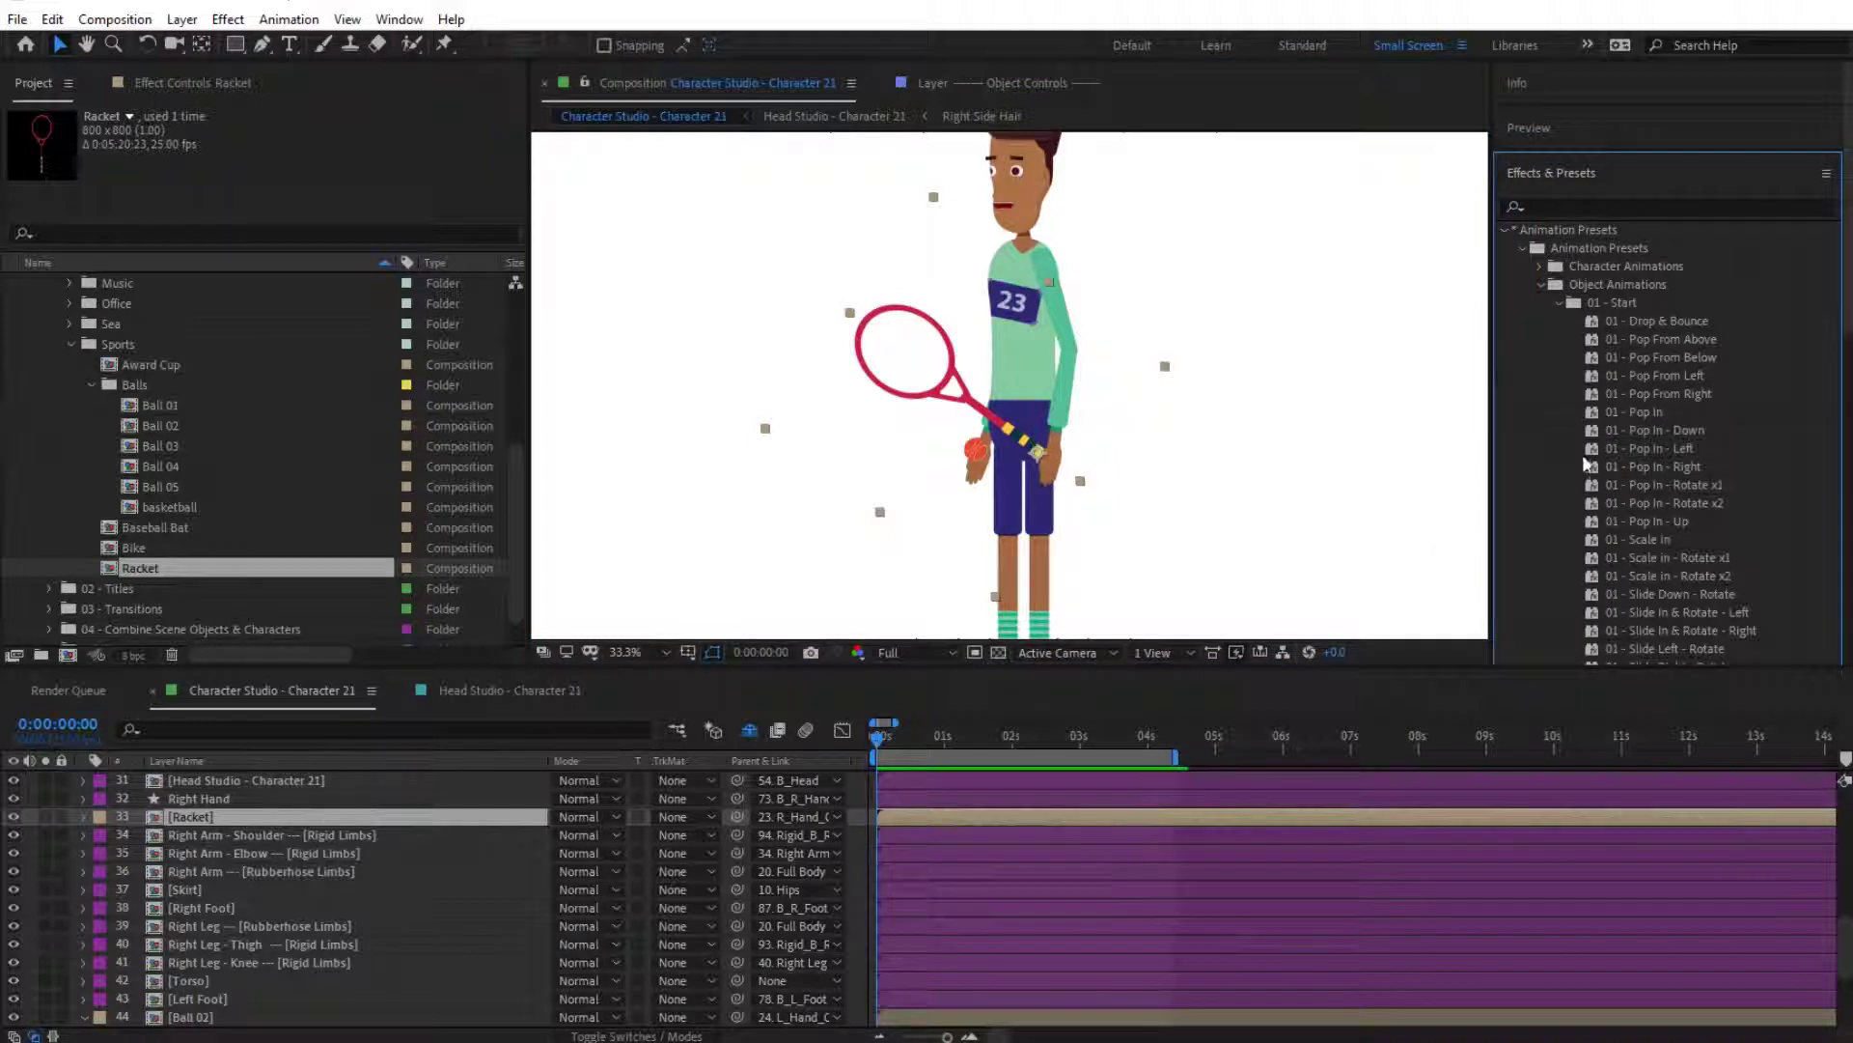
# Step: Apply the 01 - Pop In preset to the Racket layer and preview the racket popping in
pyautogui.moveTo(1583, 463); pyautogui.dragTo(883, 797)
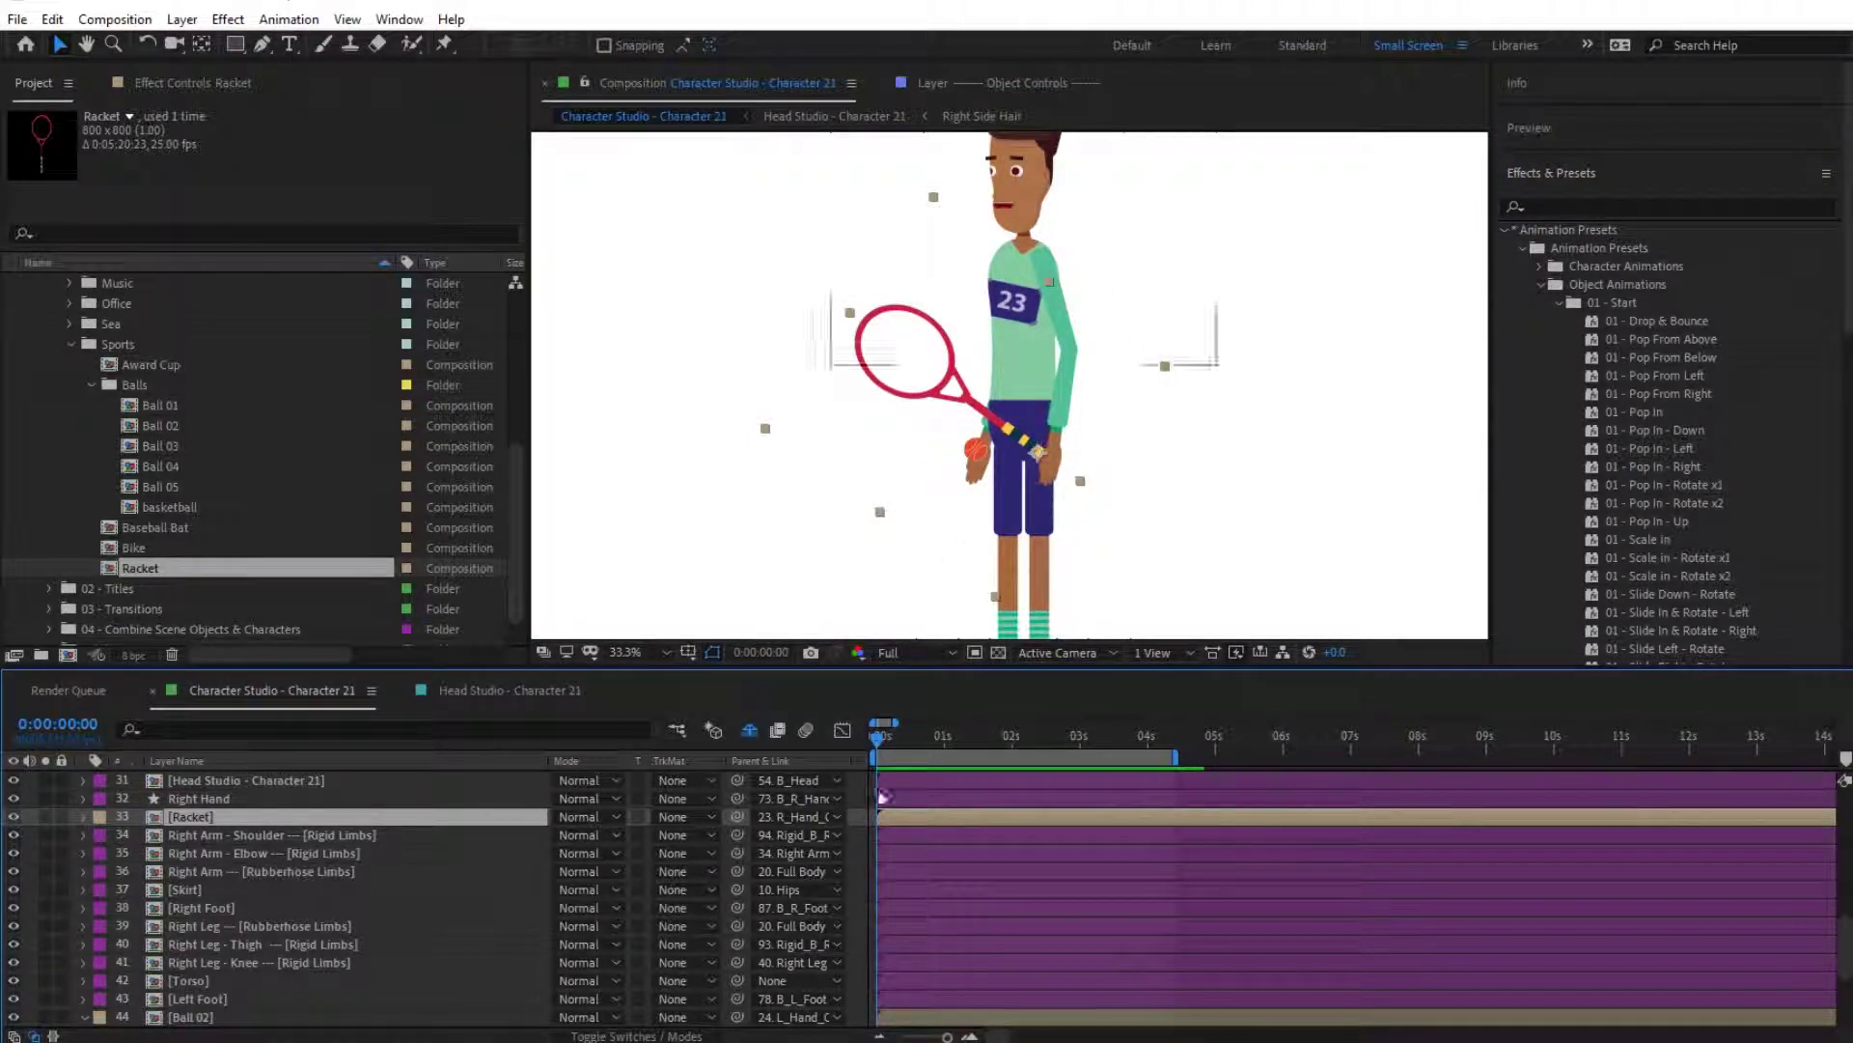
pyautogui.scroll(-3, 1678, 364)
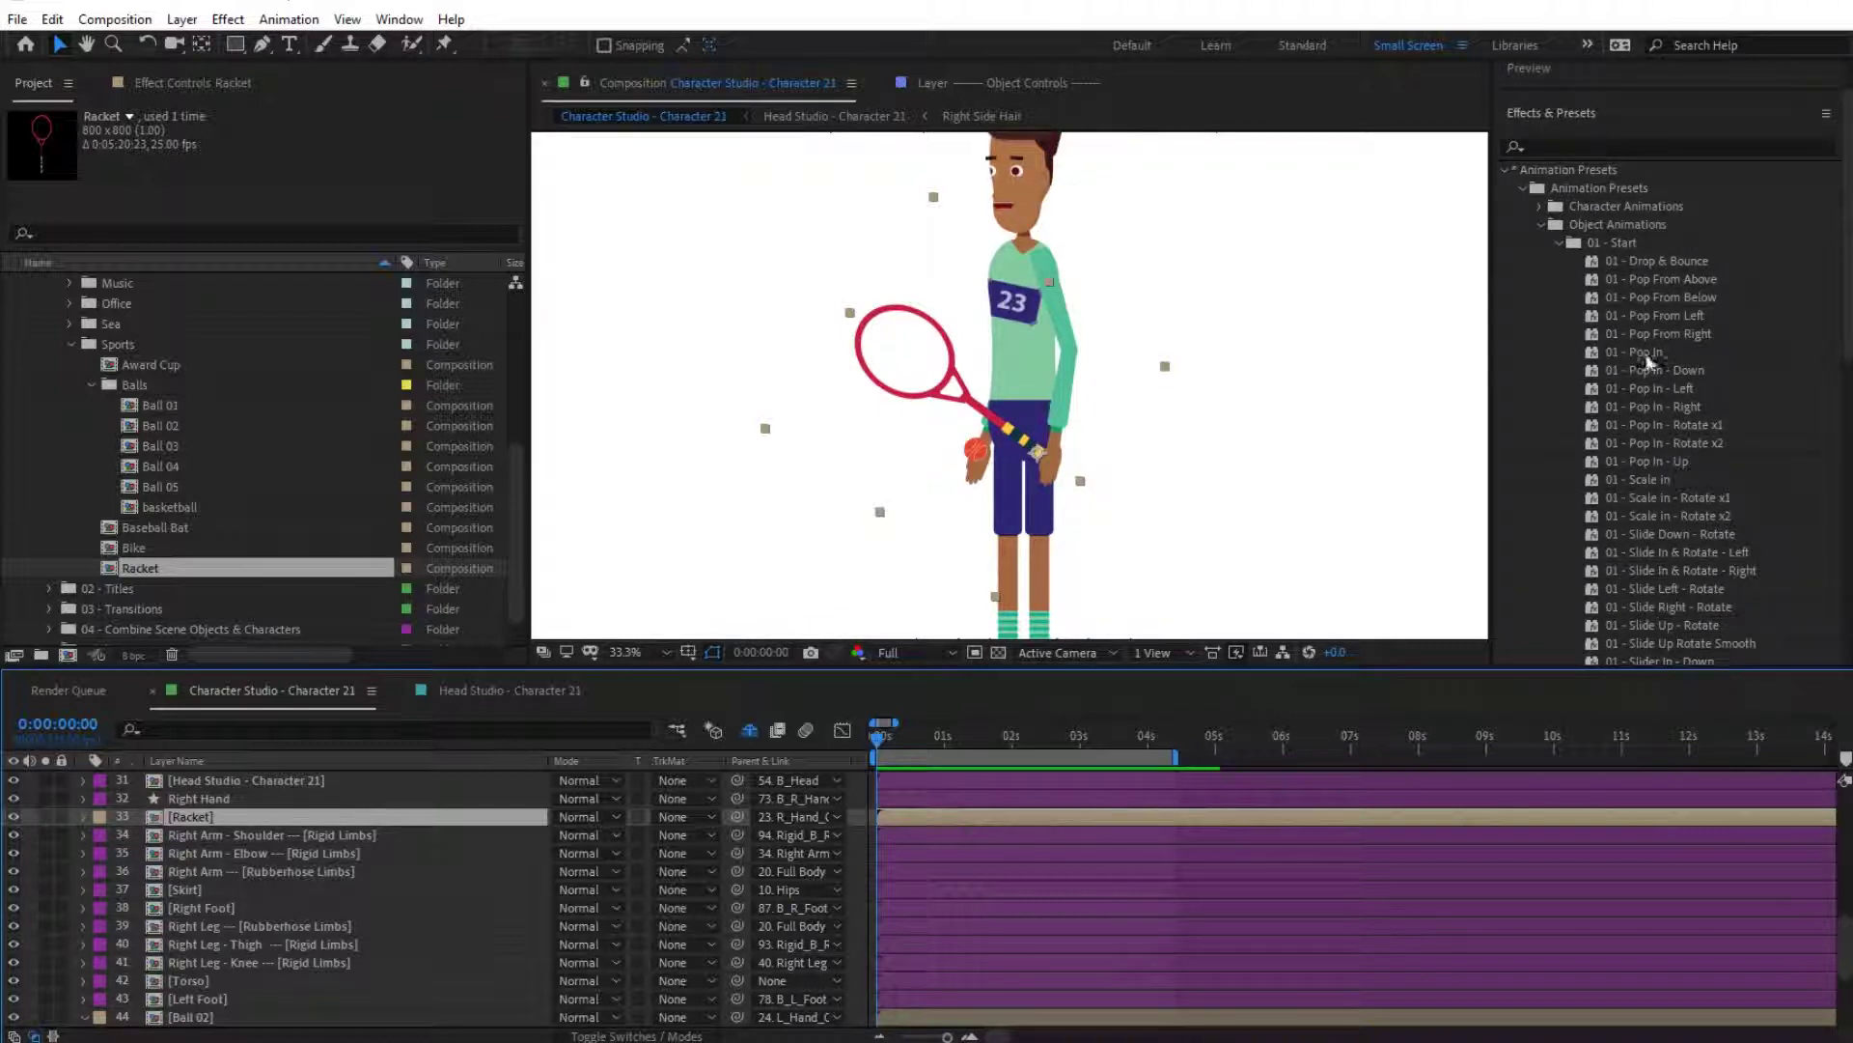
pyautogui.click(1644, 354)
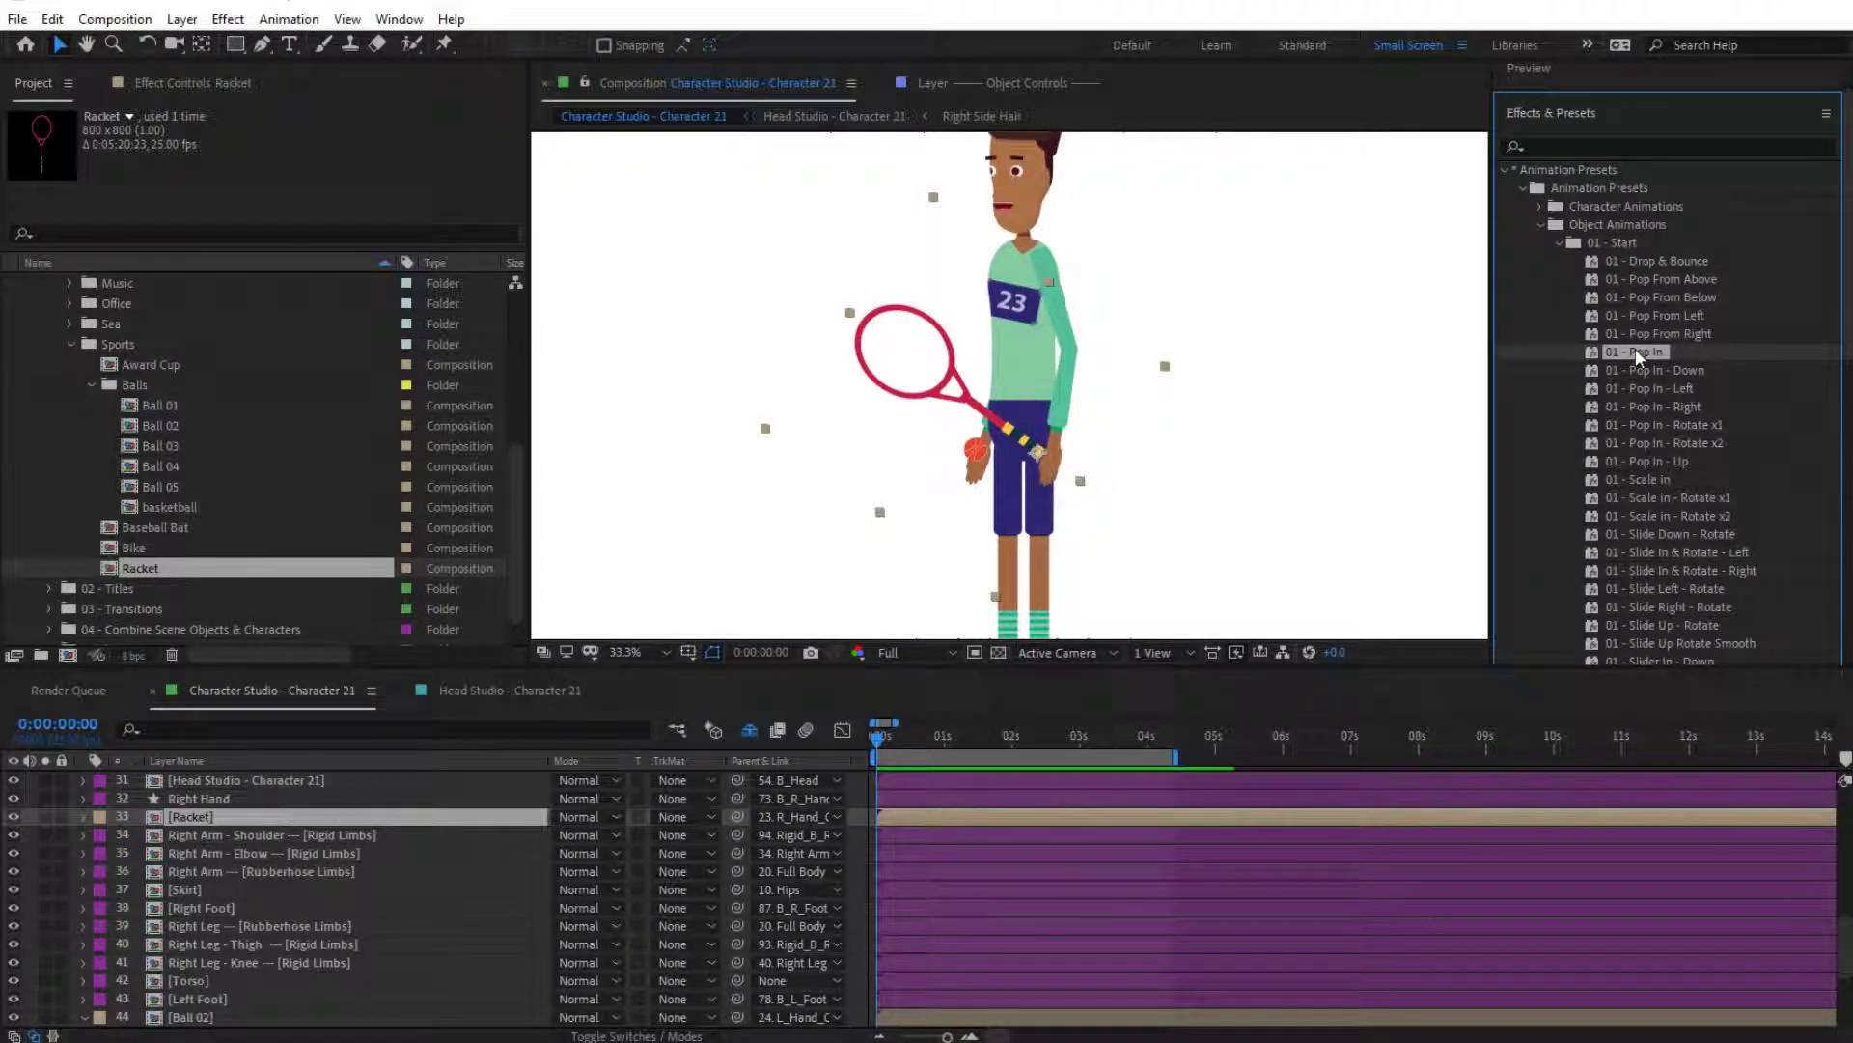
pyautogui.doubleClick(1635, 349)
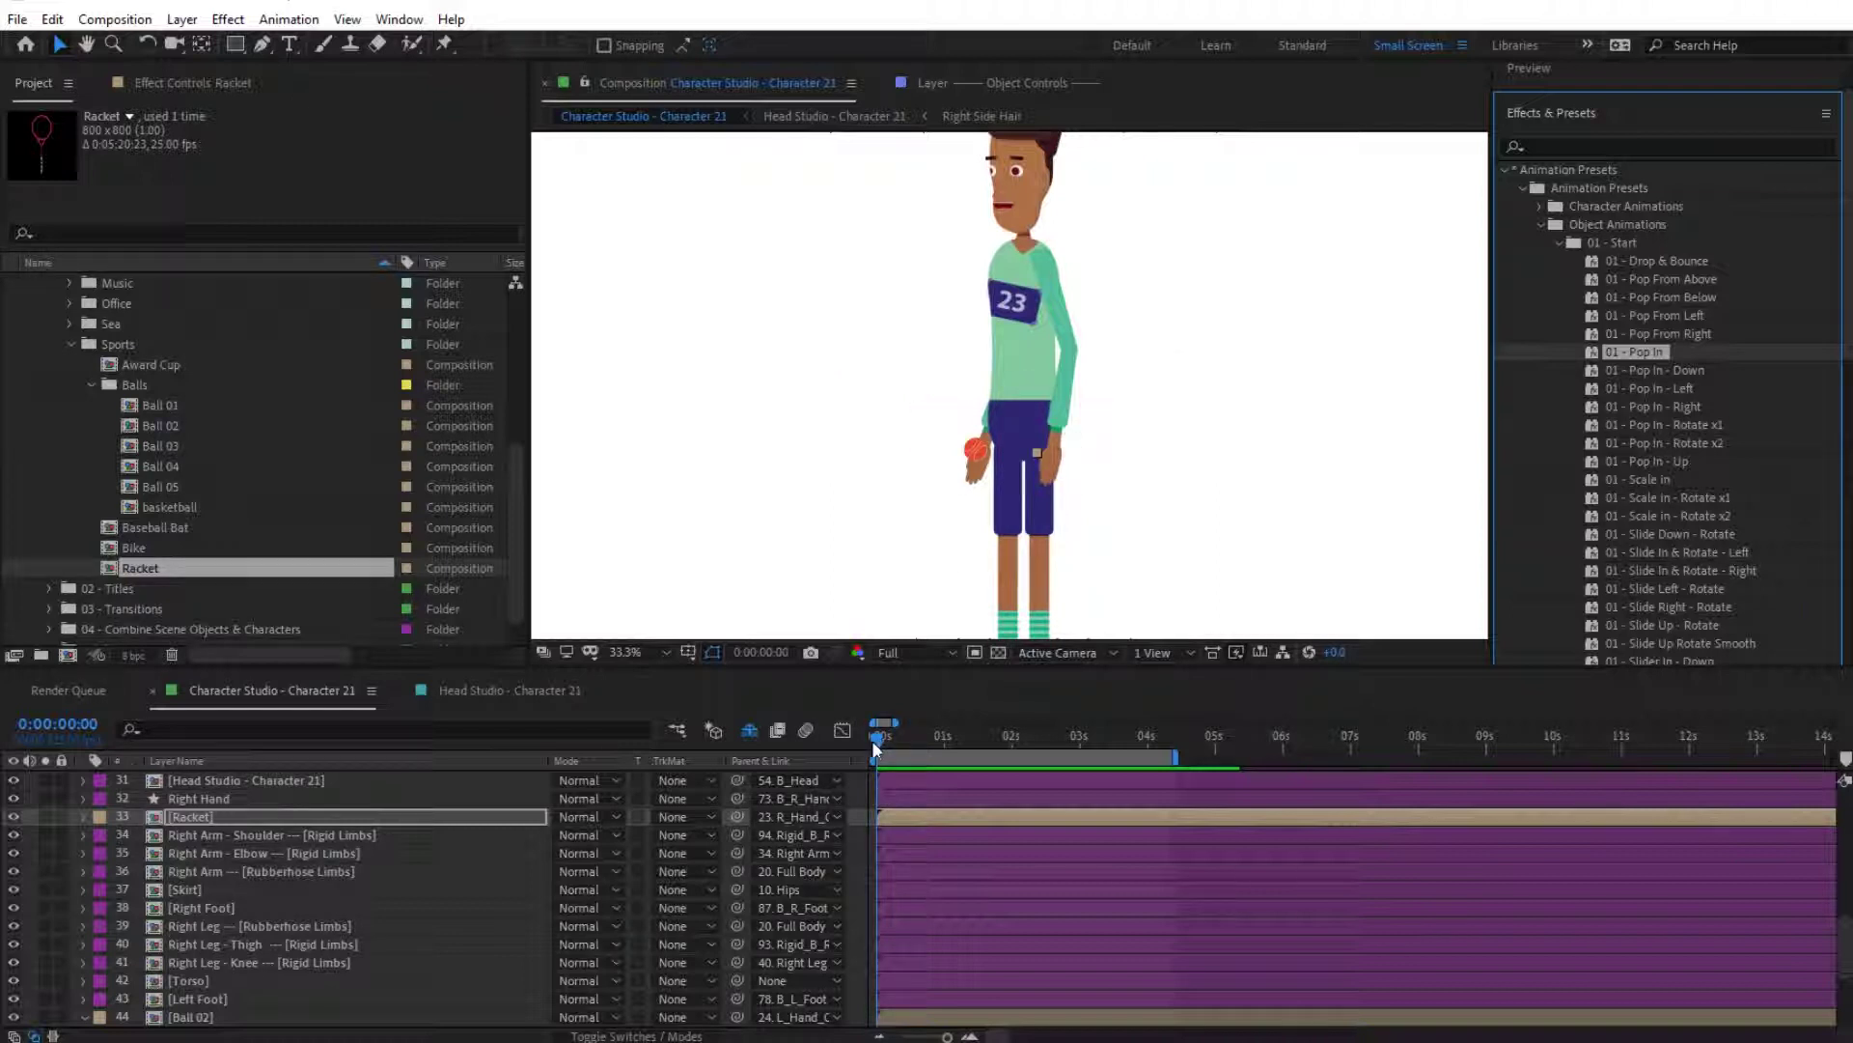
pyautogui.moveTo(882, 738); pyautogui.dragTo(948, 739)
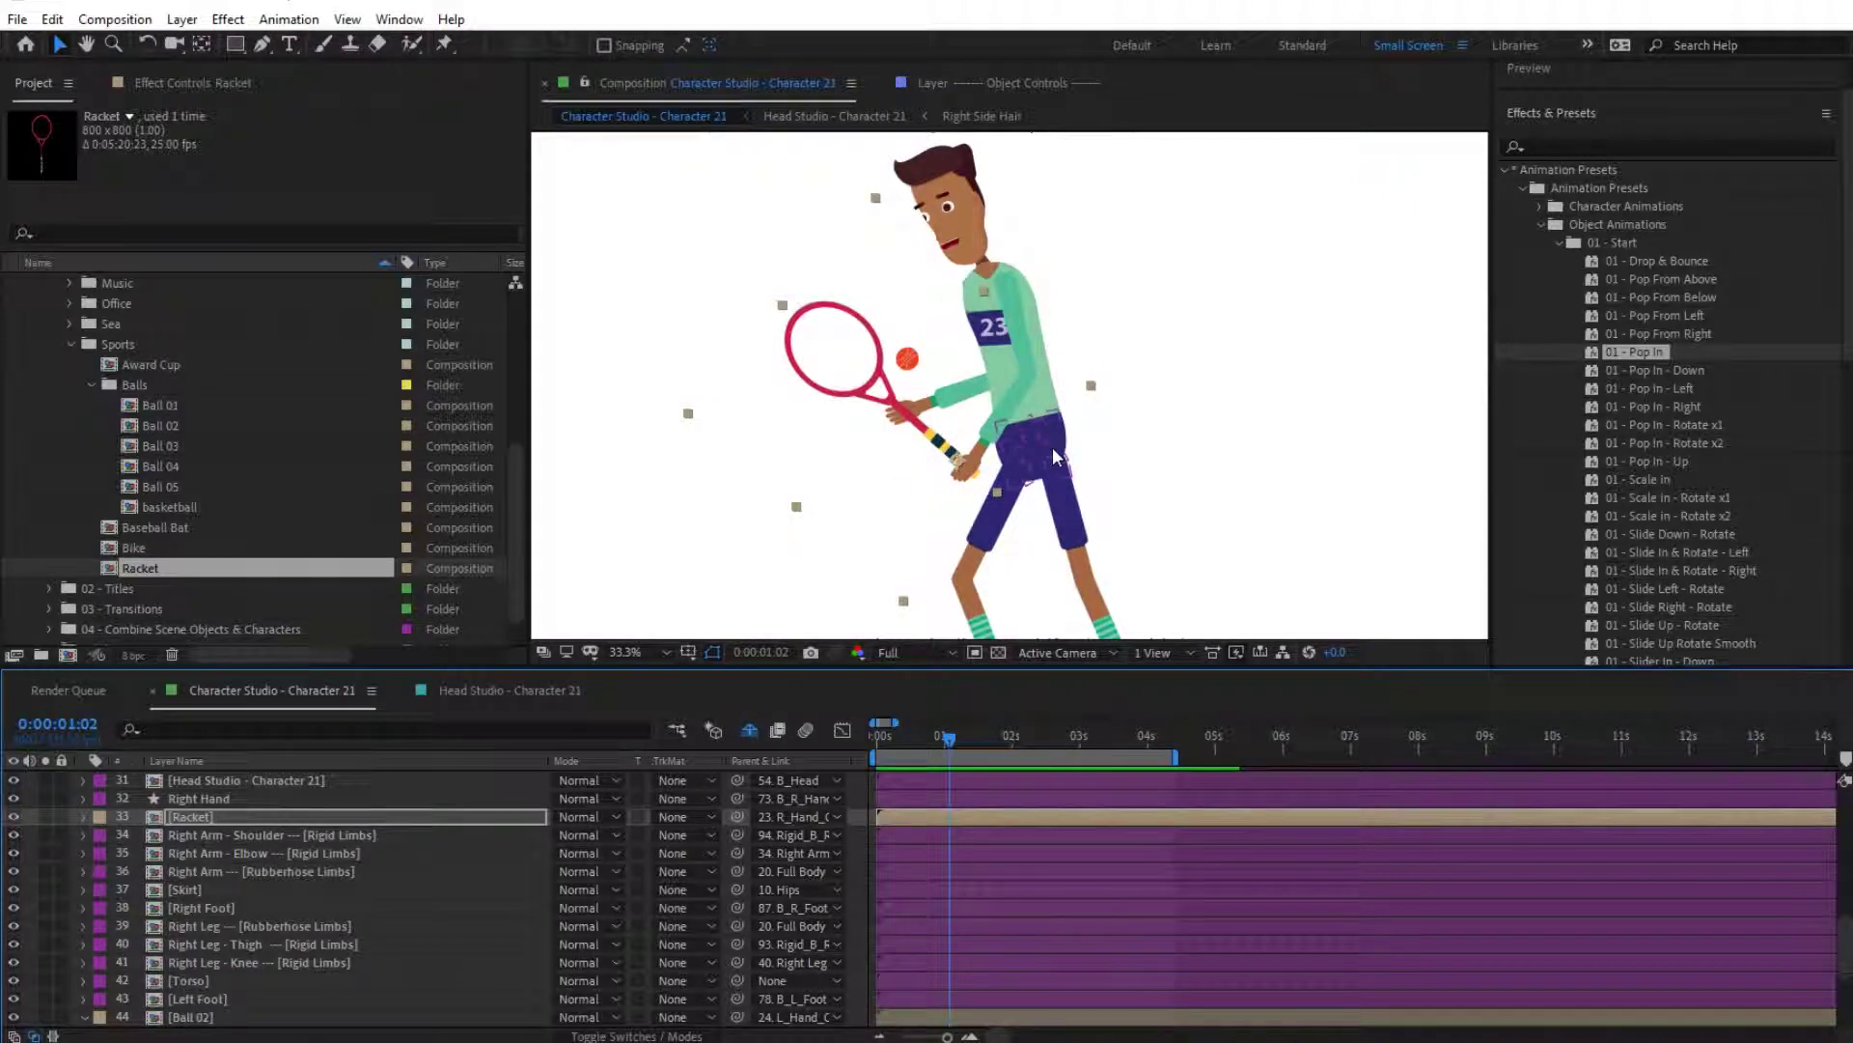
pyautogui.press('space')
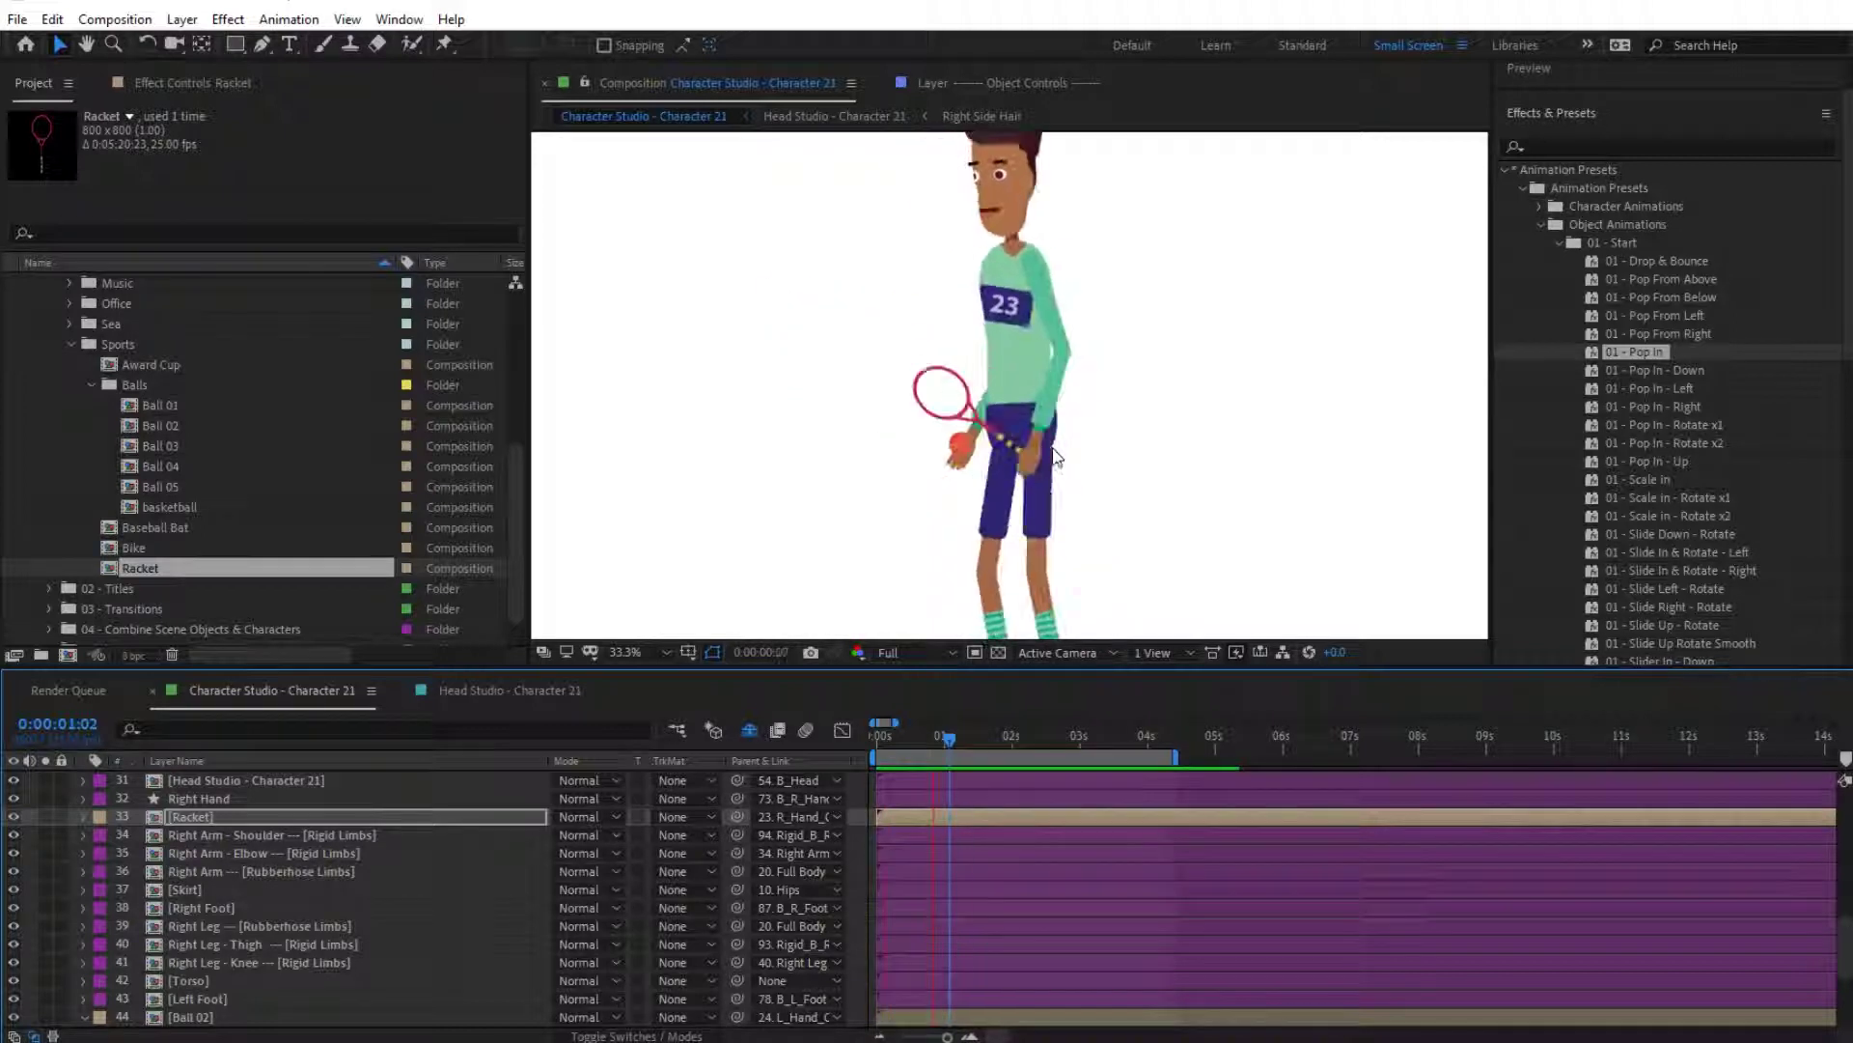
pyautogui.press('space')
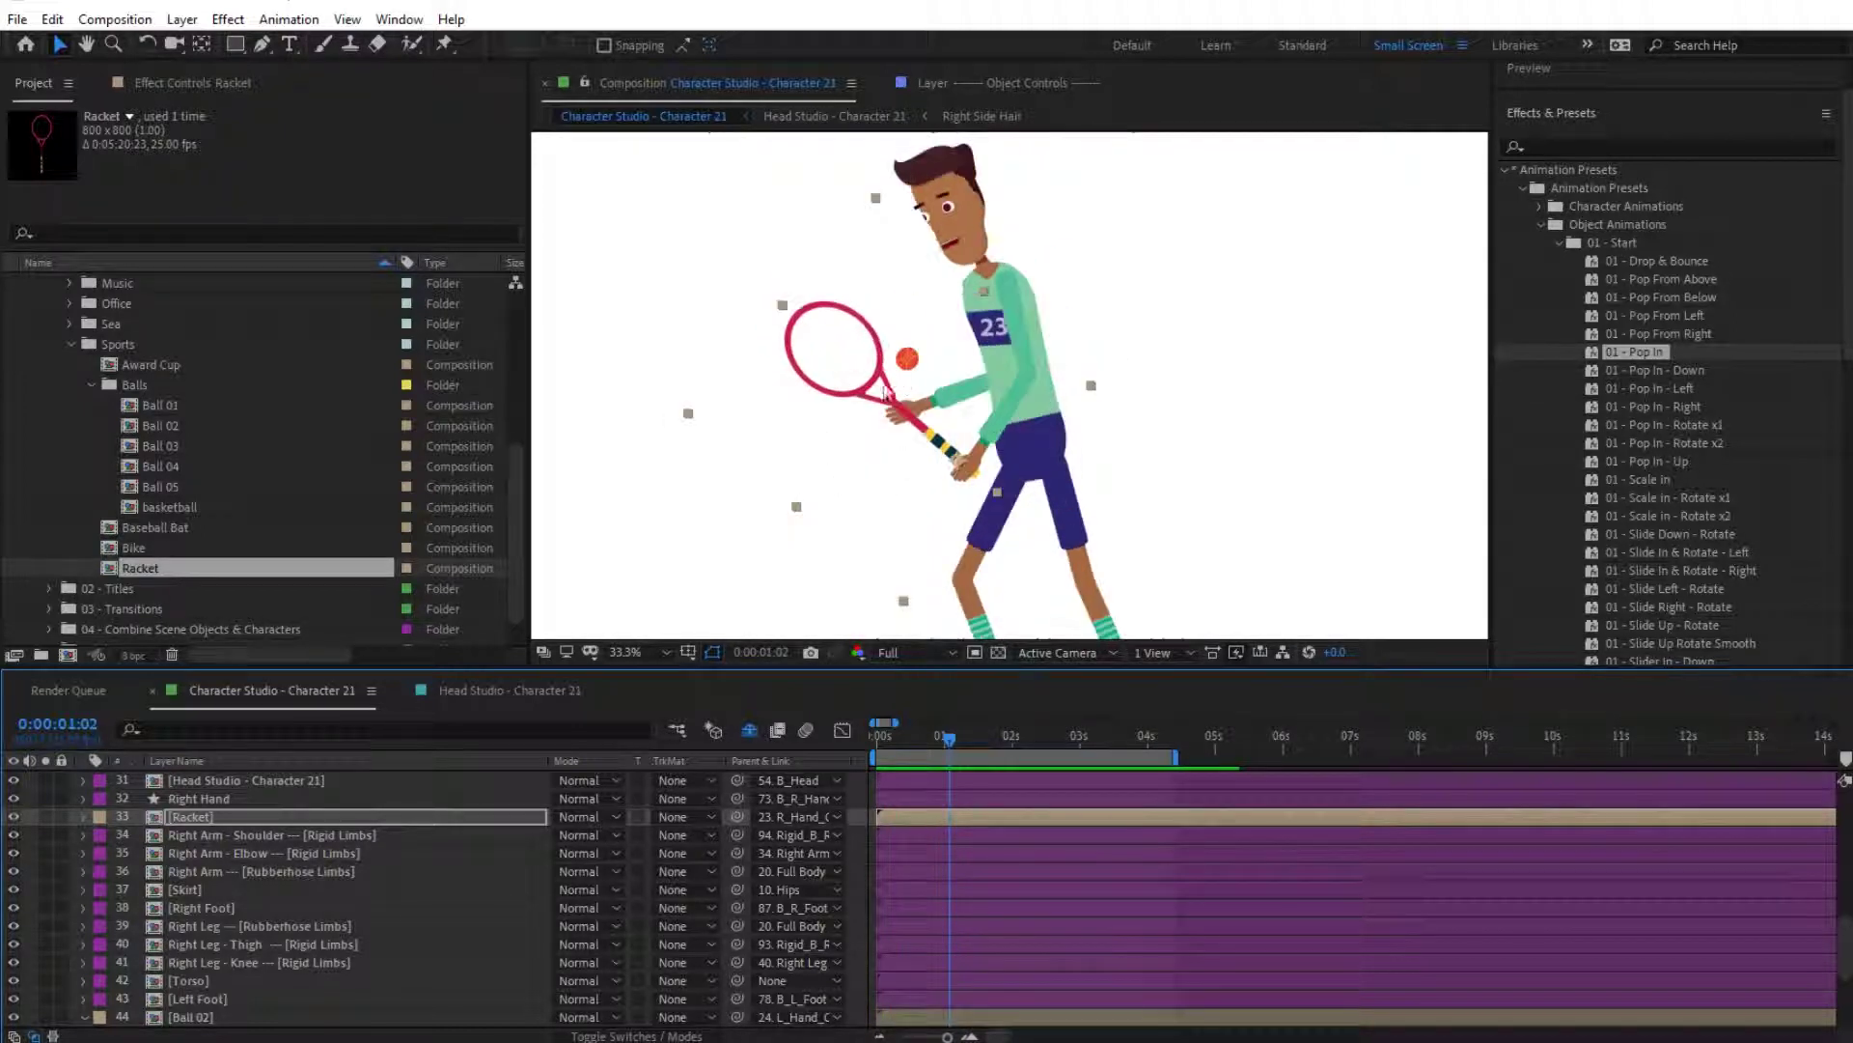
# Step: Apply the 01 - Pop In preset to the Ball 02 layer and preview it
pyautogui.scroll(-2, 214, 959)
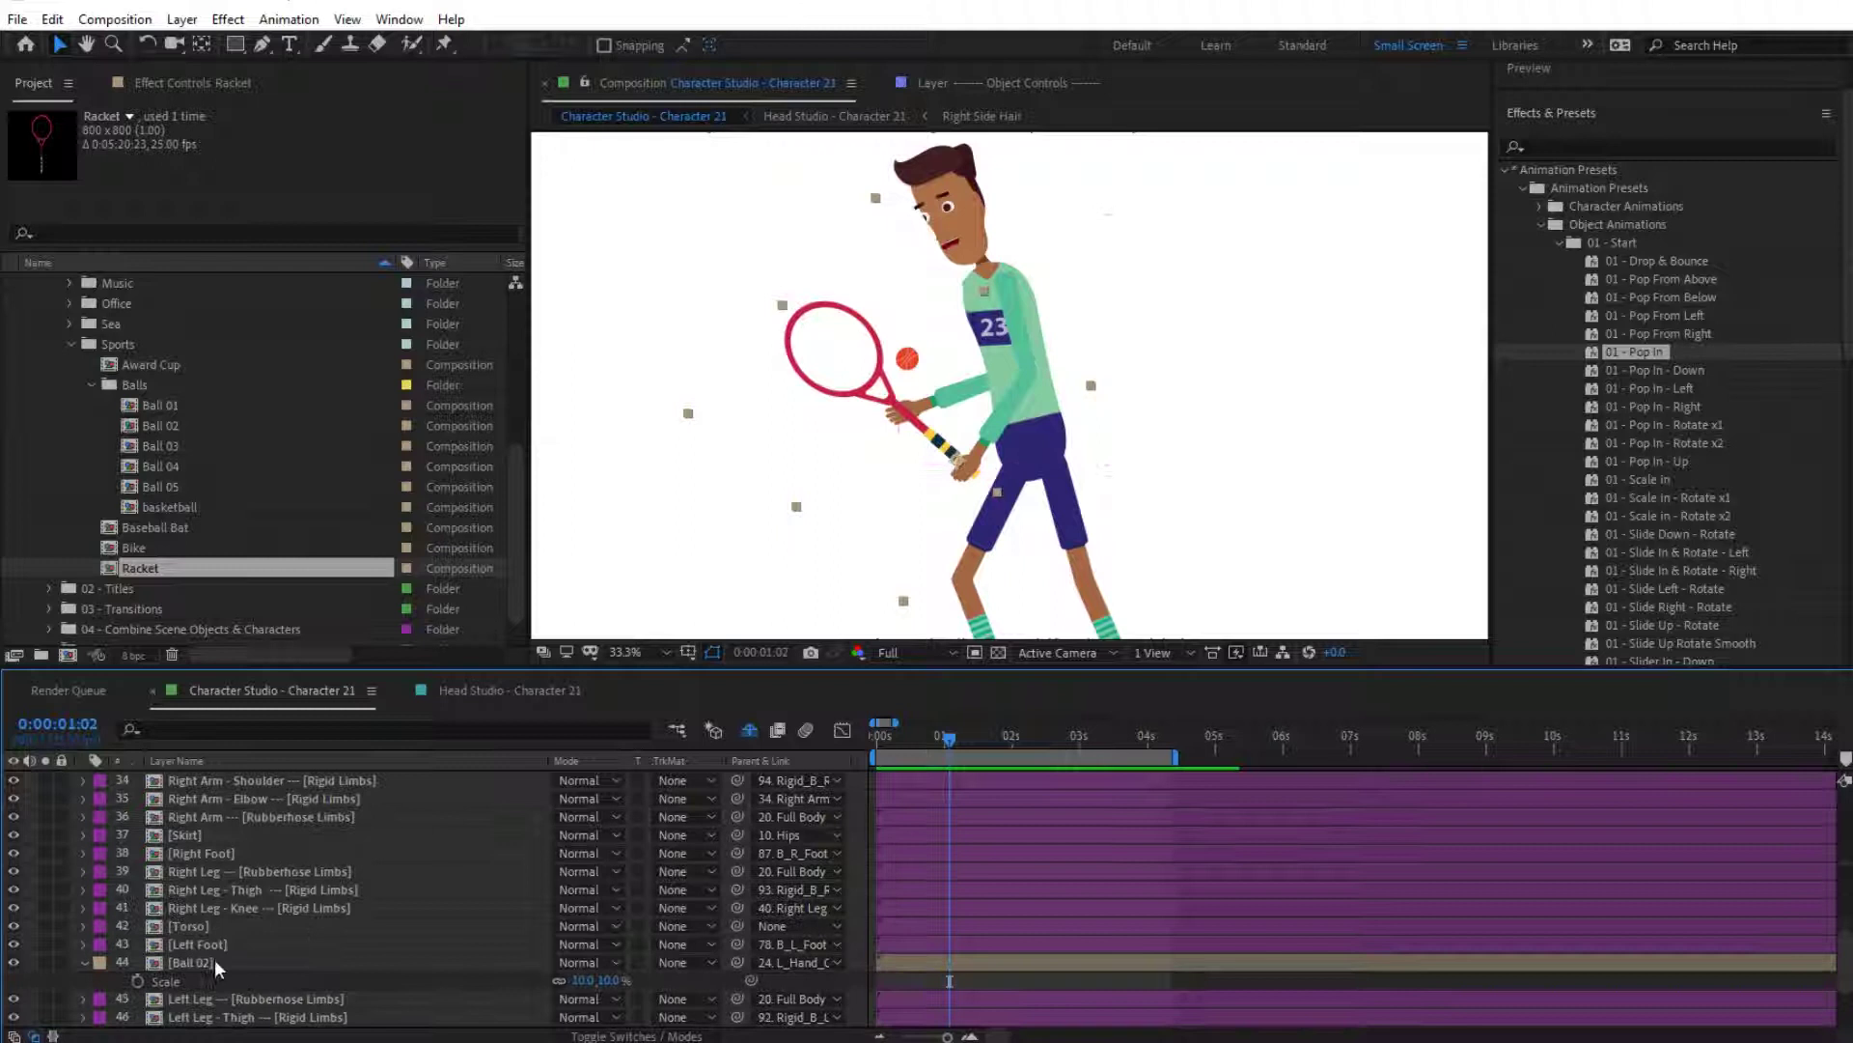
pyautogui.click(214, 961)
pyautogui.press('s')
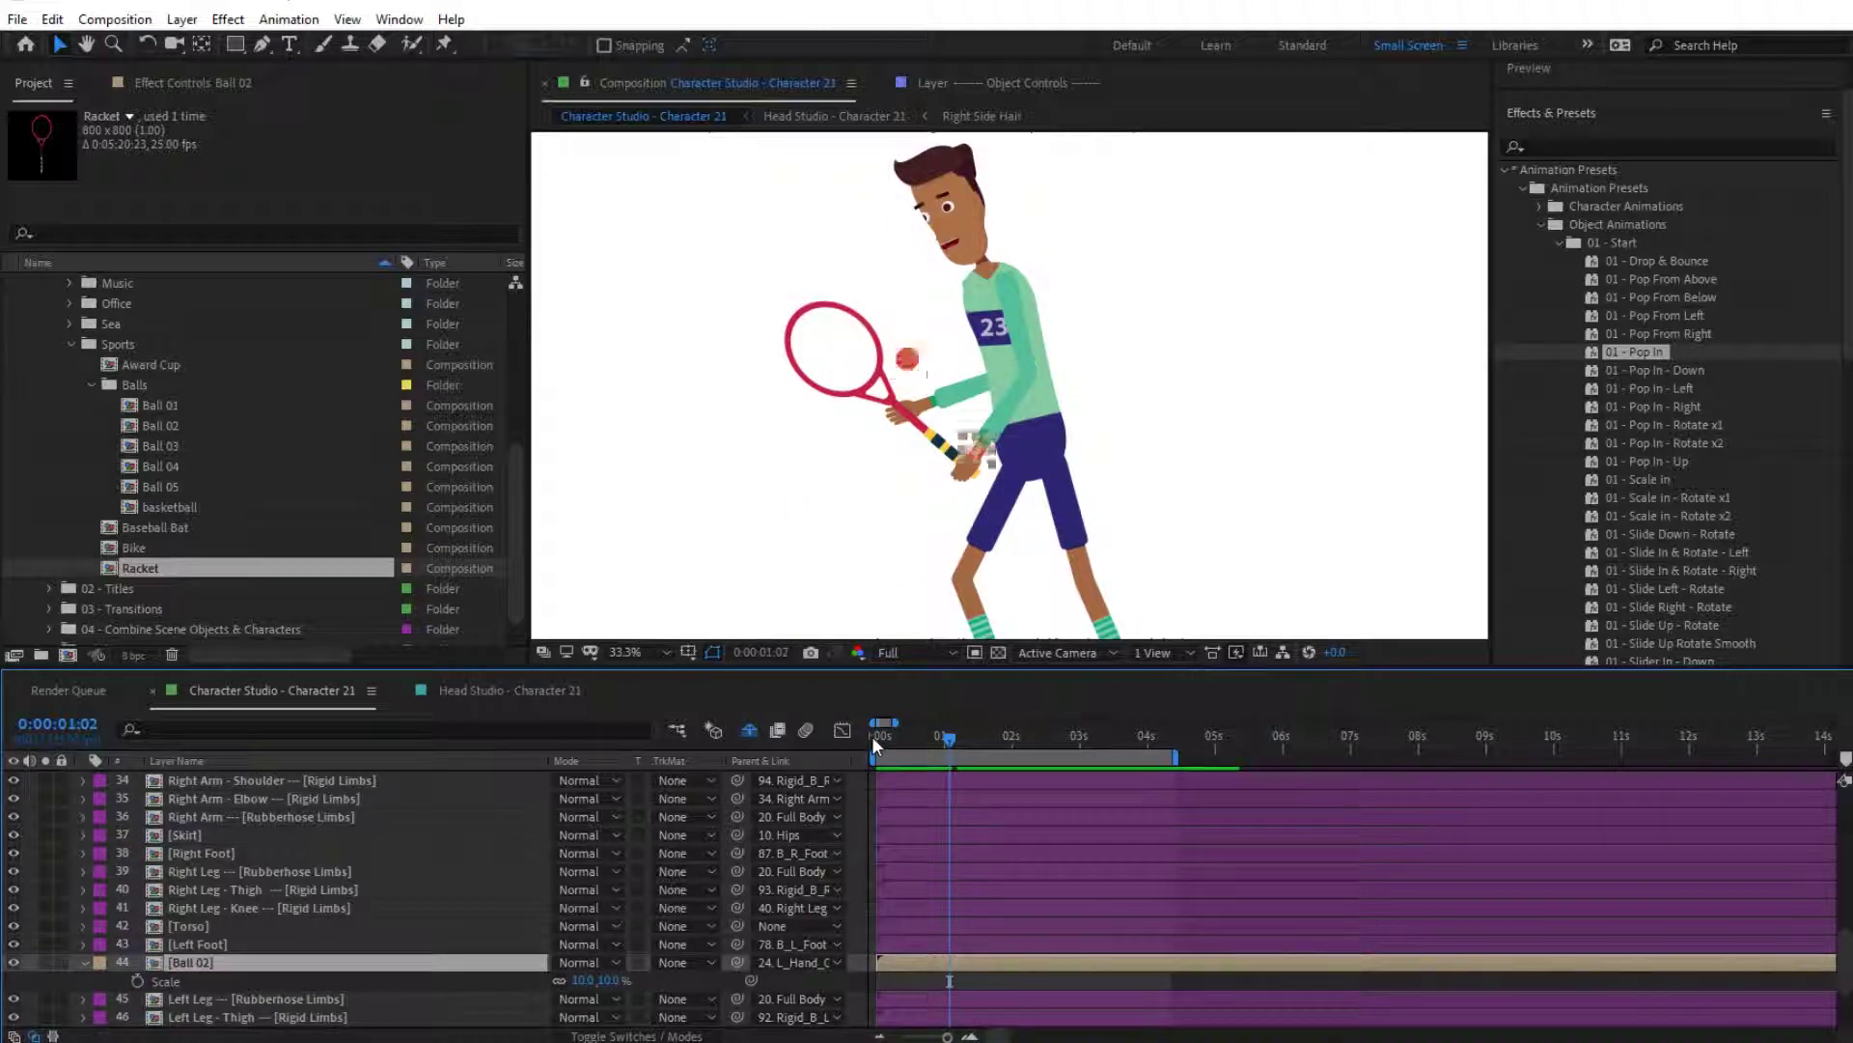
pyautogui.click(872, 736)
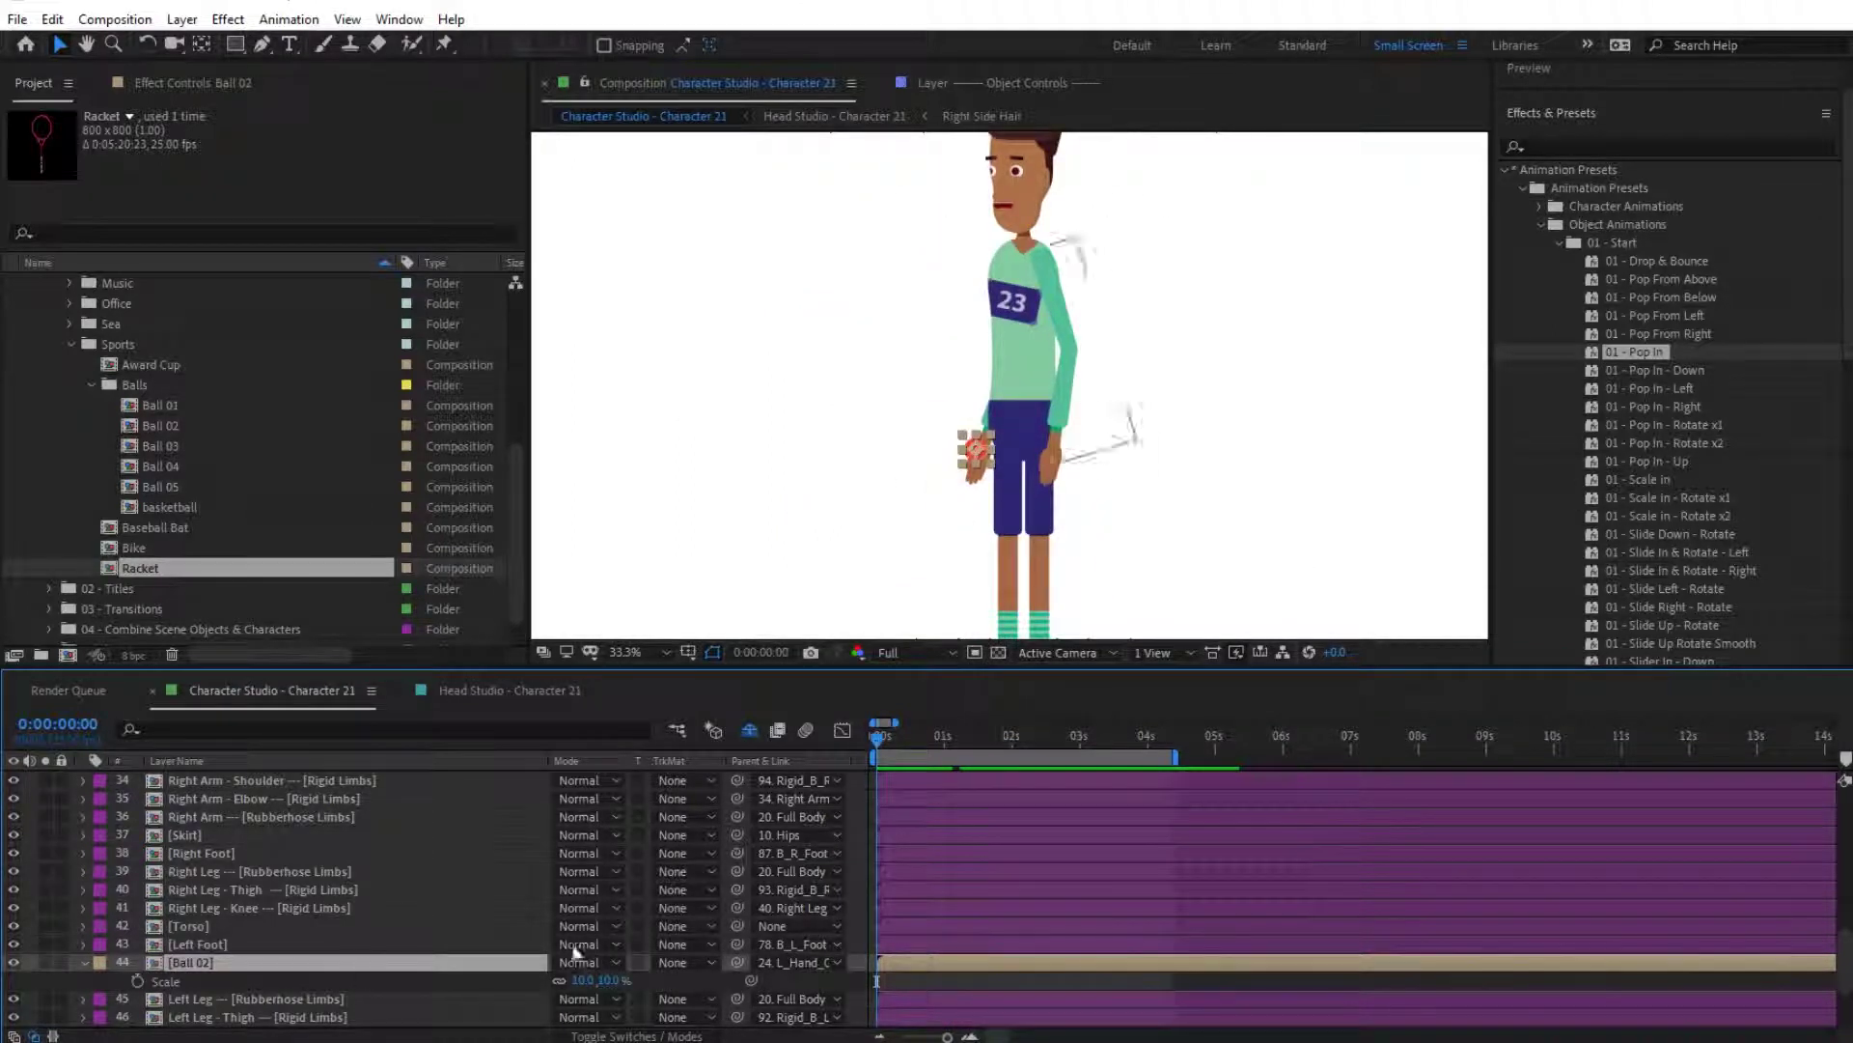
pyautogui.doubleClick(1641, 352)
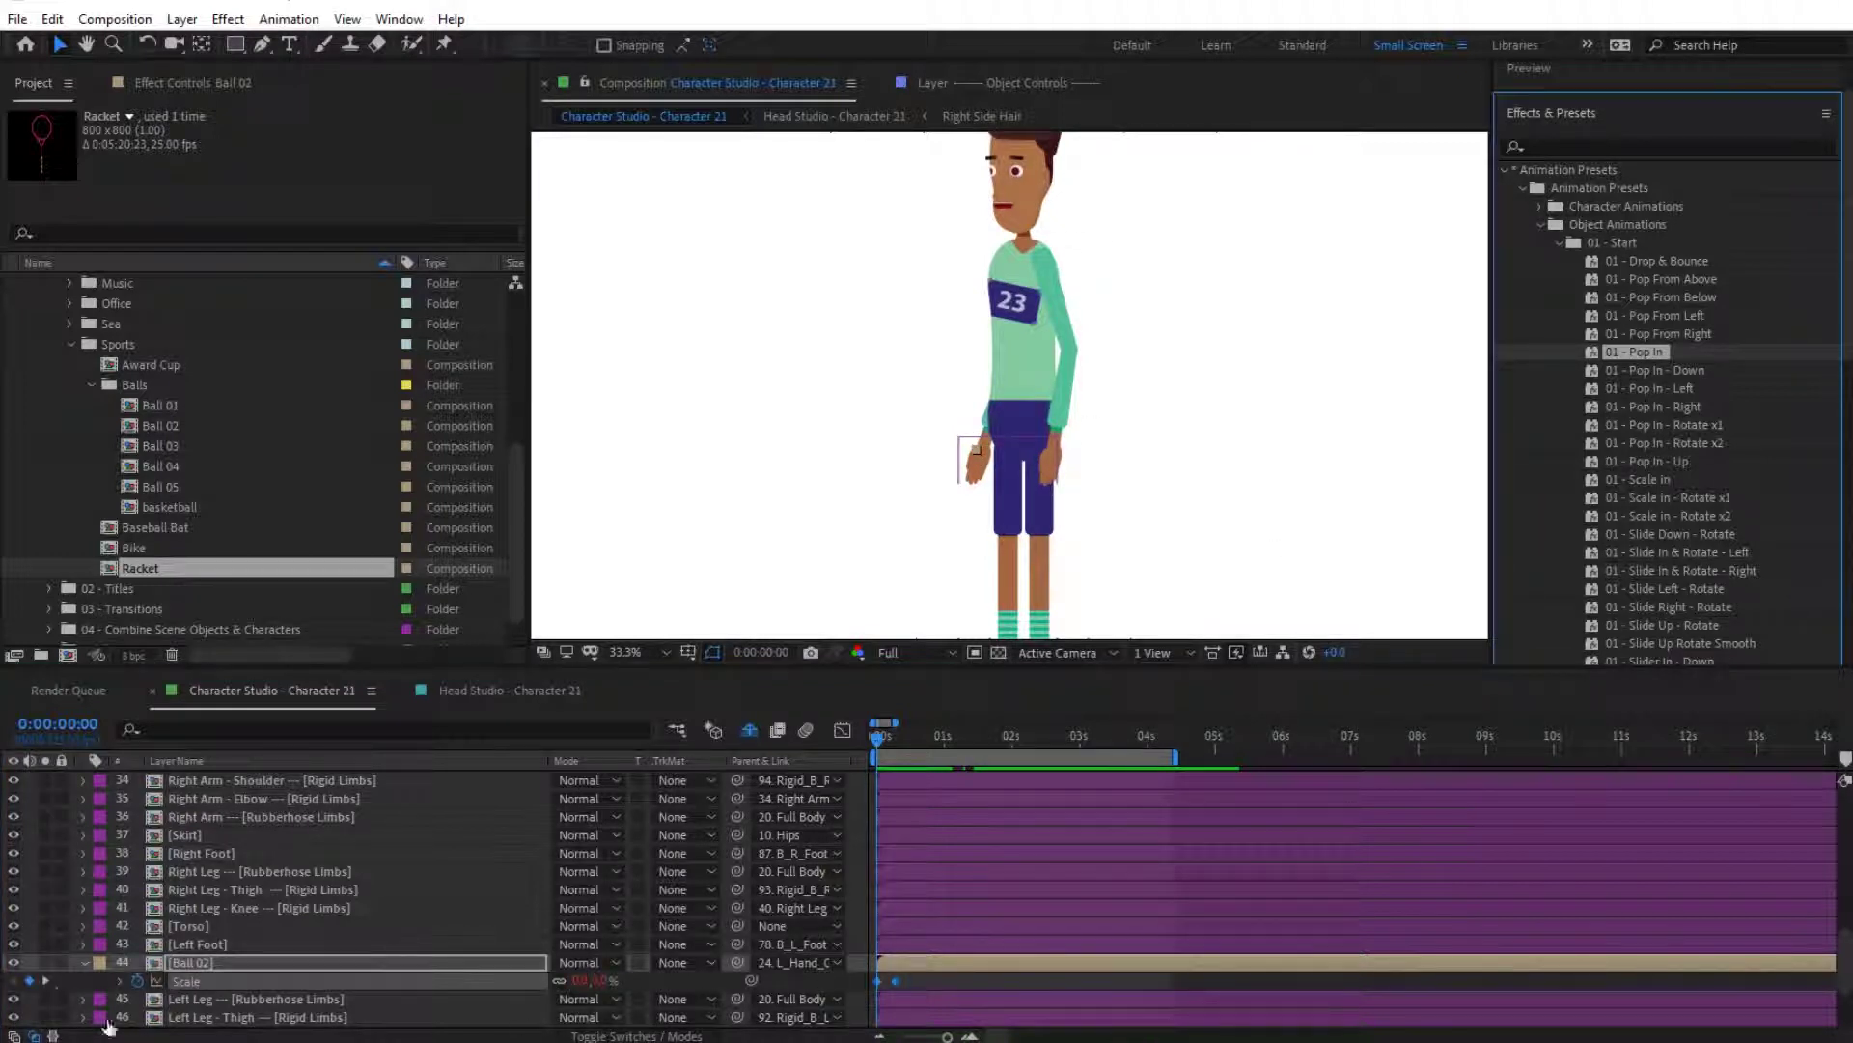
pyautogui.click(55, 995)
pyautogui.press('space')
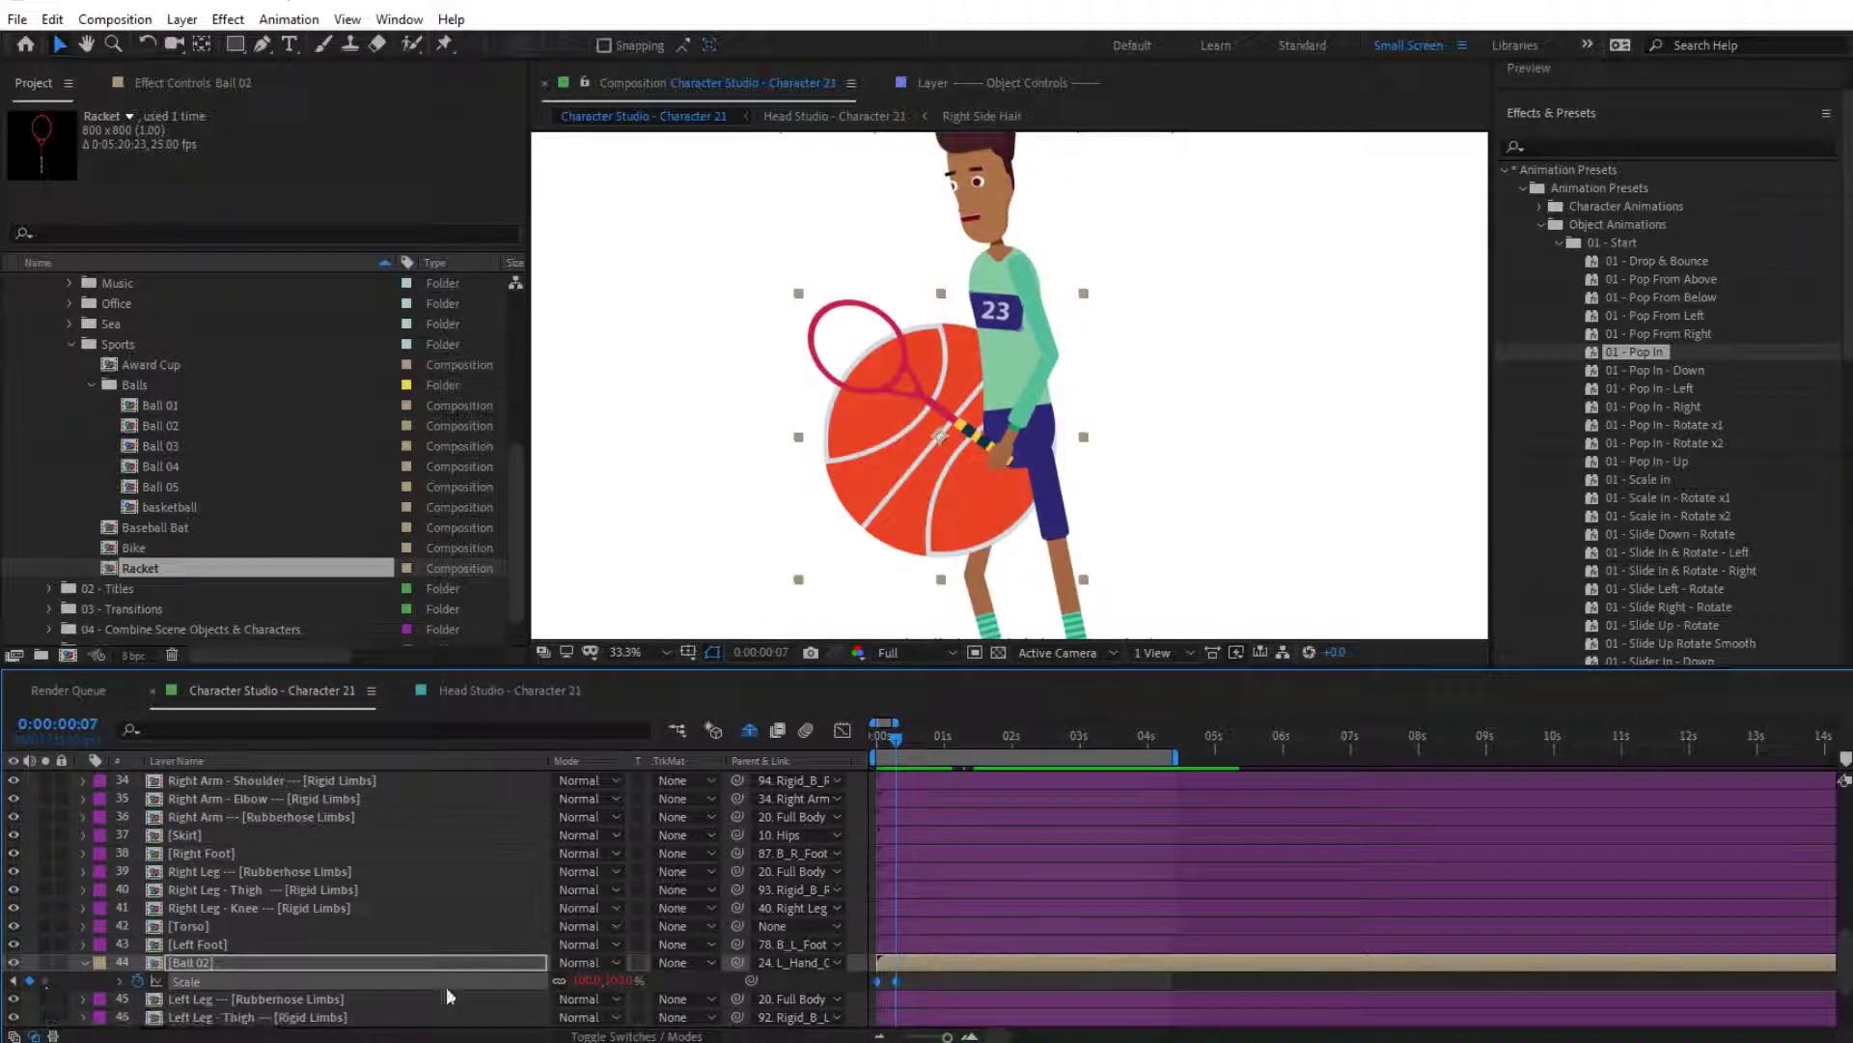
# Step: Set the ball's final Scale keyframe to 10% and preview the result
pyautogui.click(902, 962)
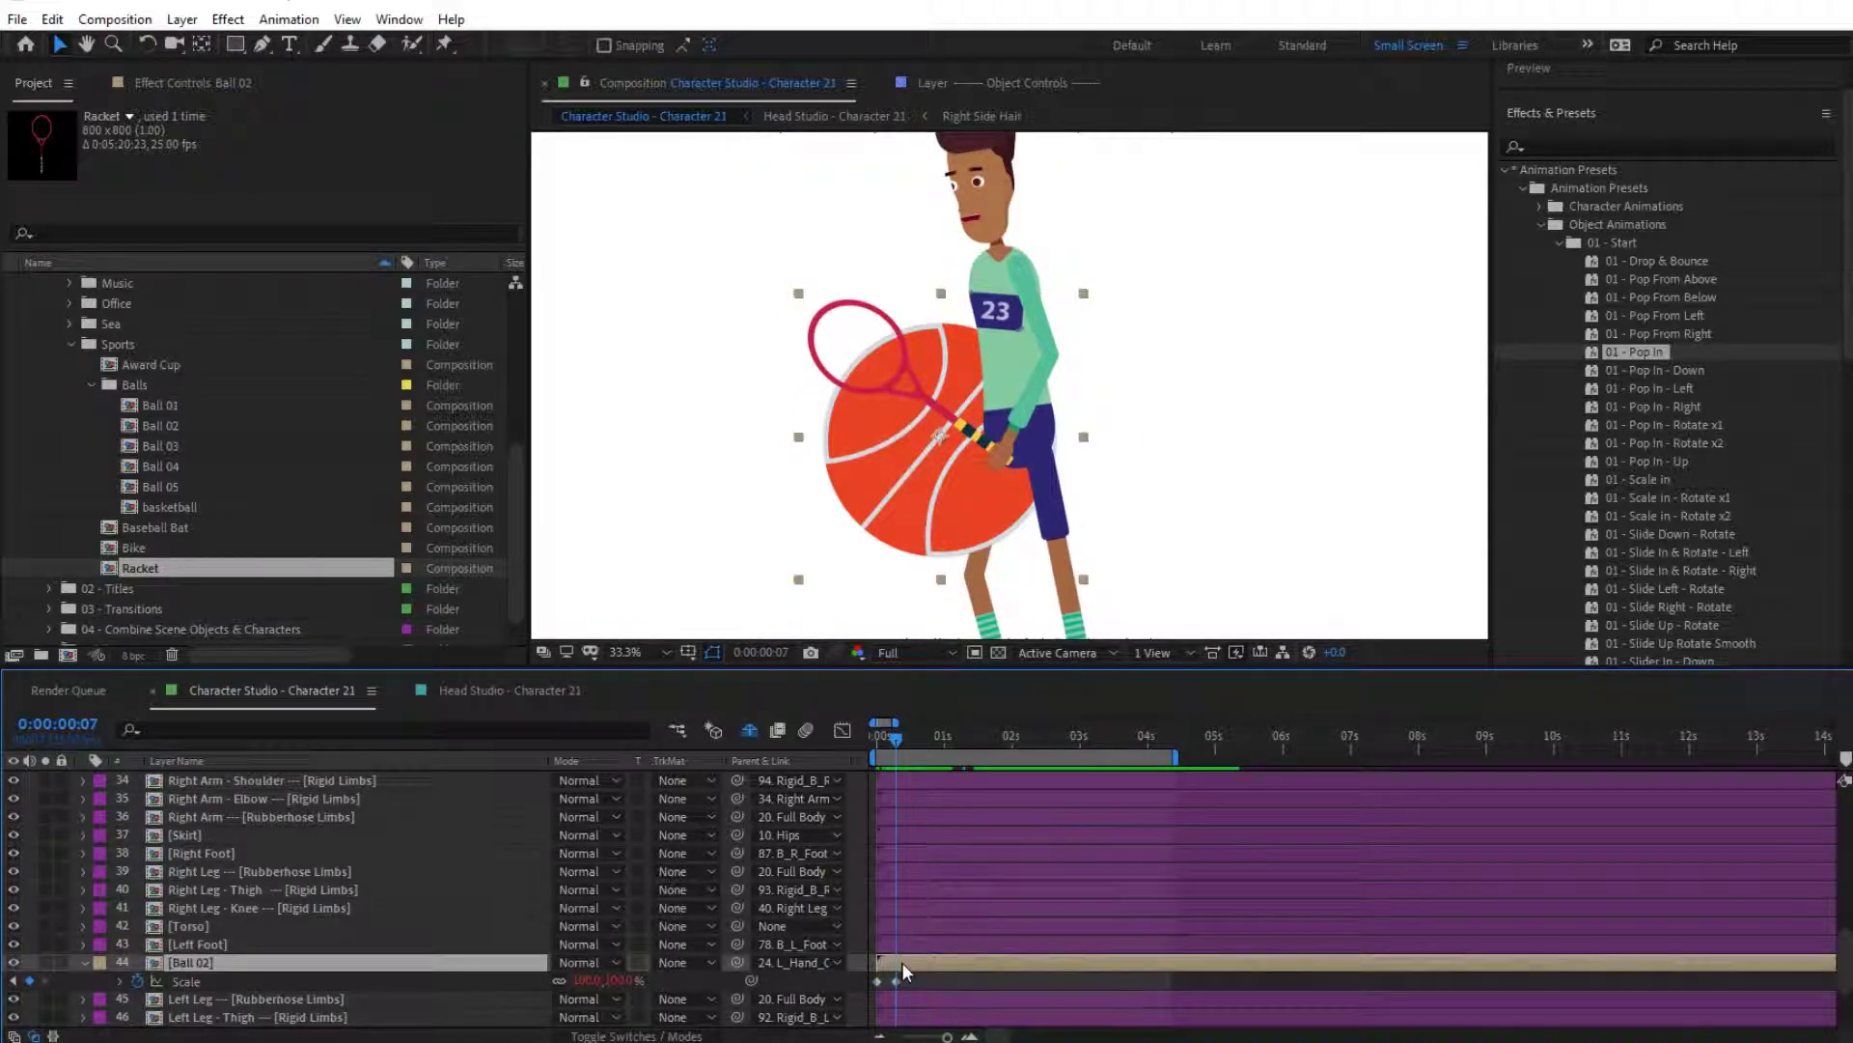
pyautogui.press('u')
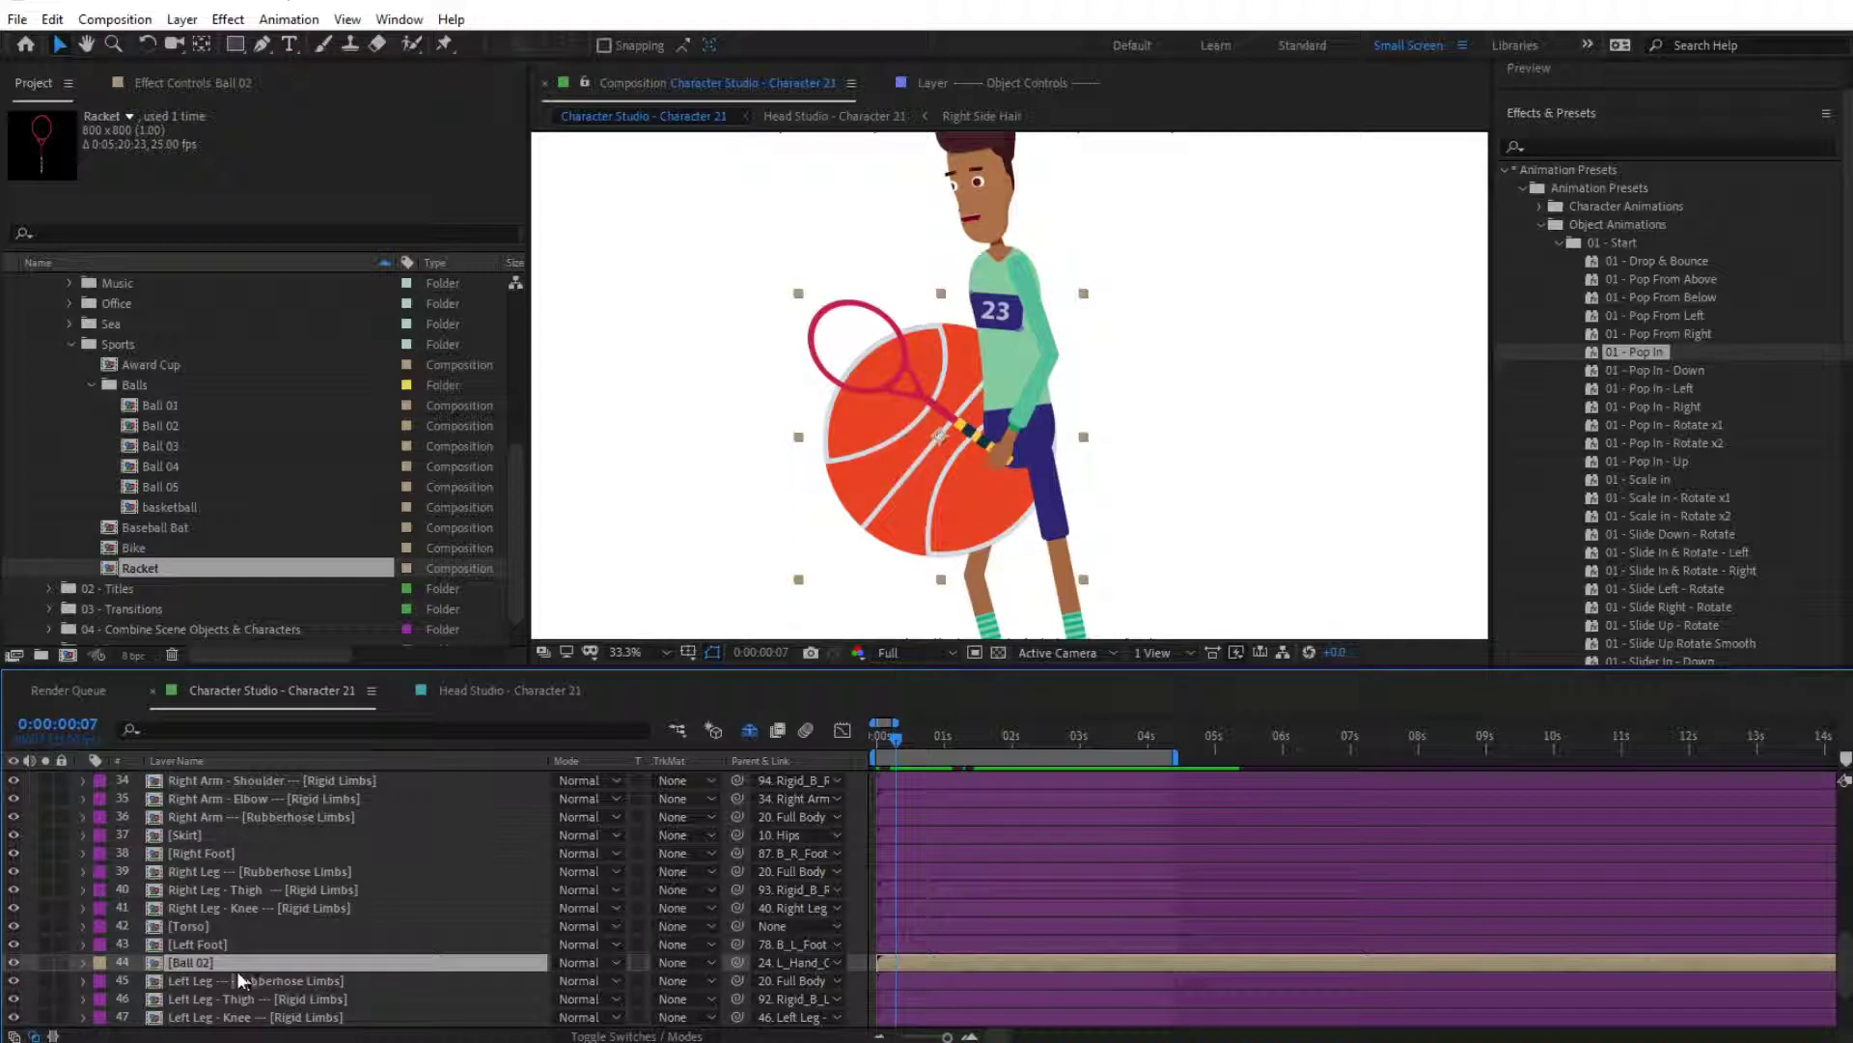
pyautogui.press('u')
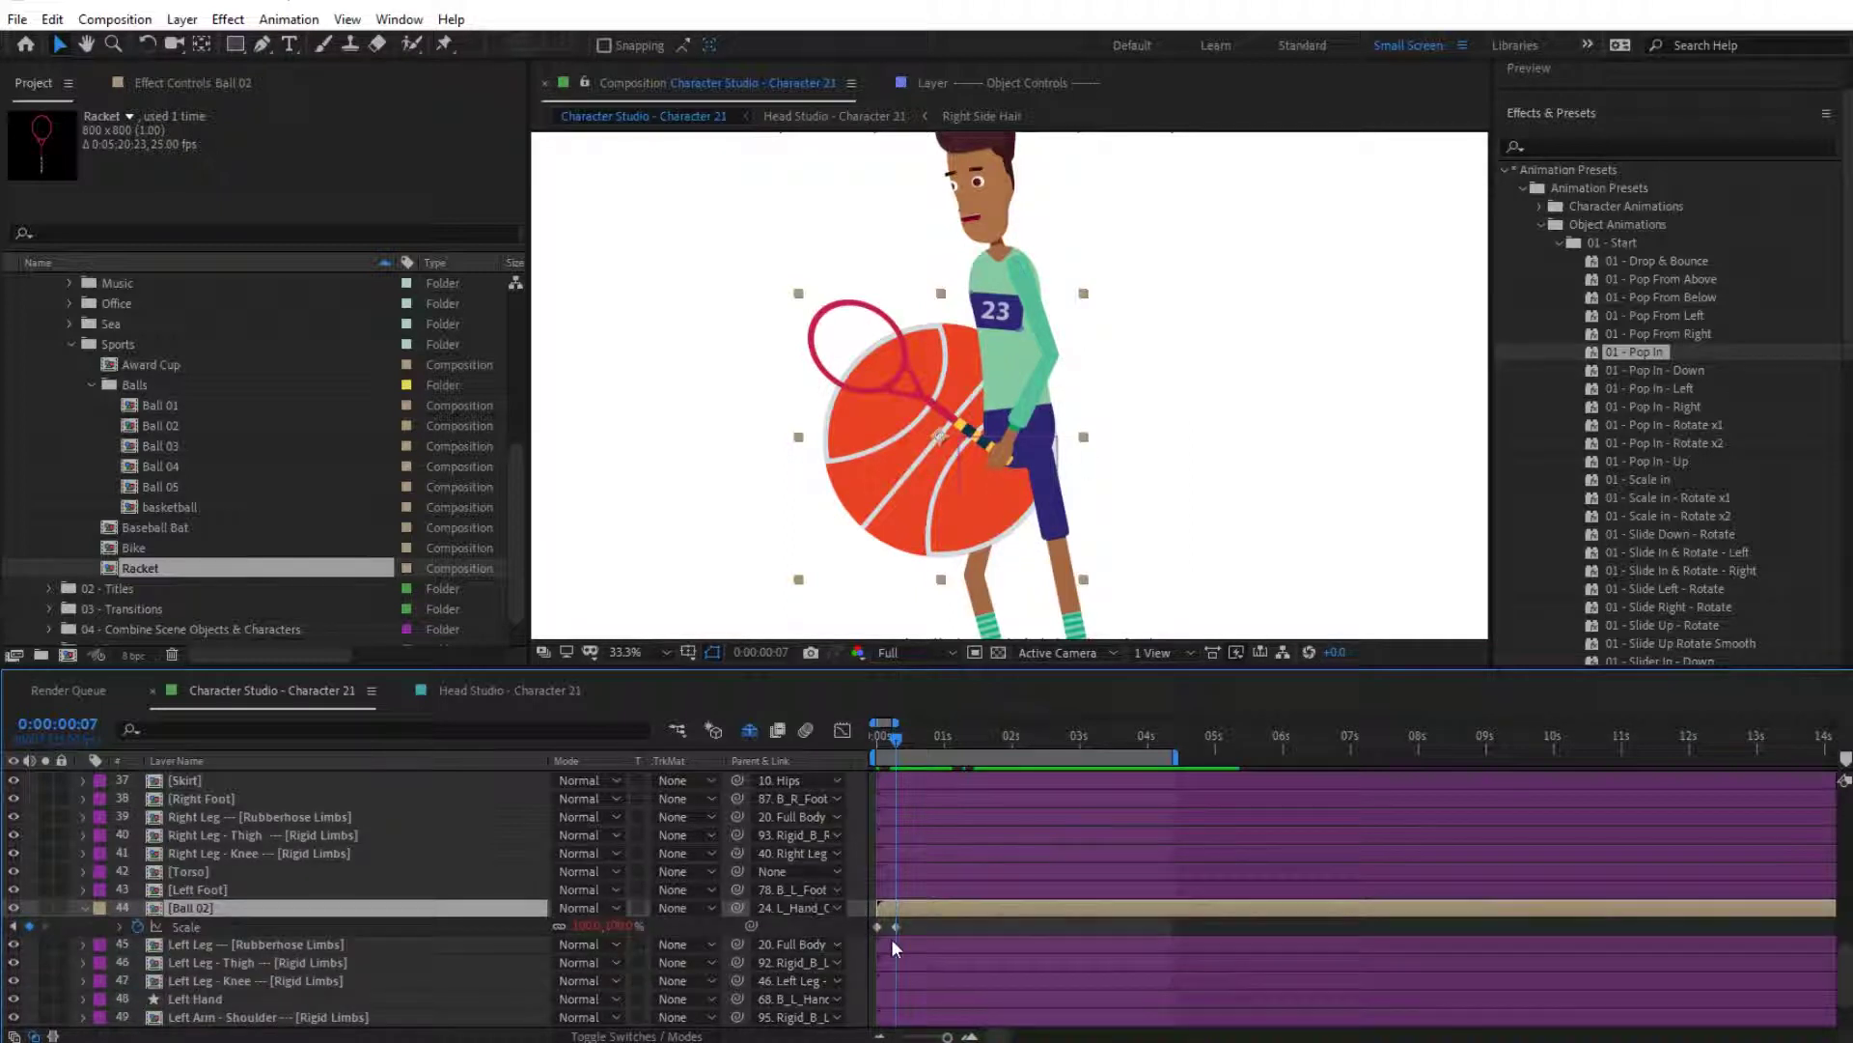
pyautogui.press('Return')
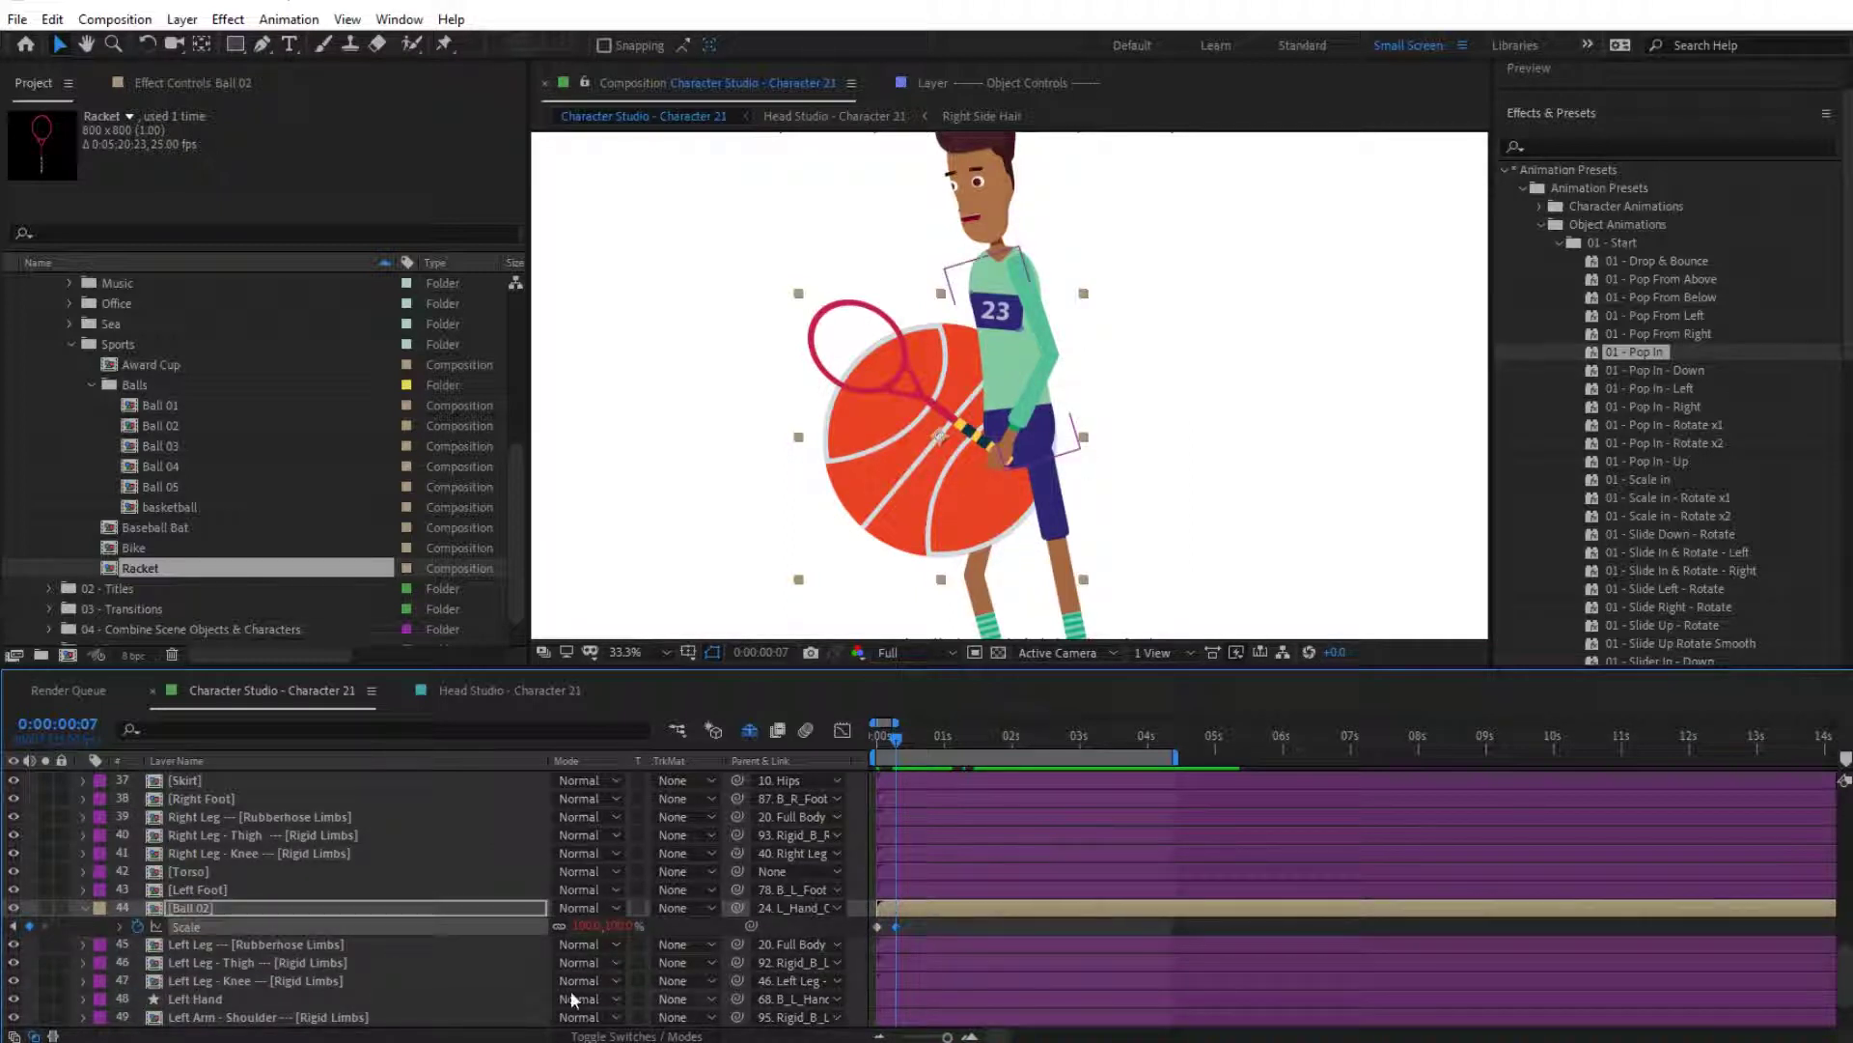
pyautogui.click(622, 925)
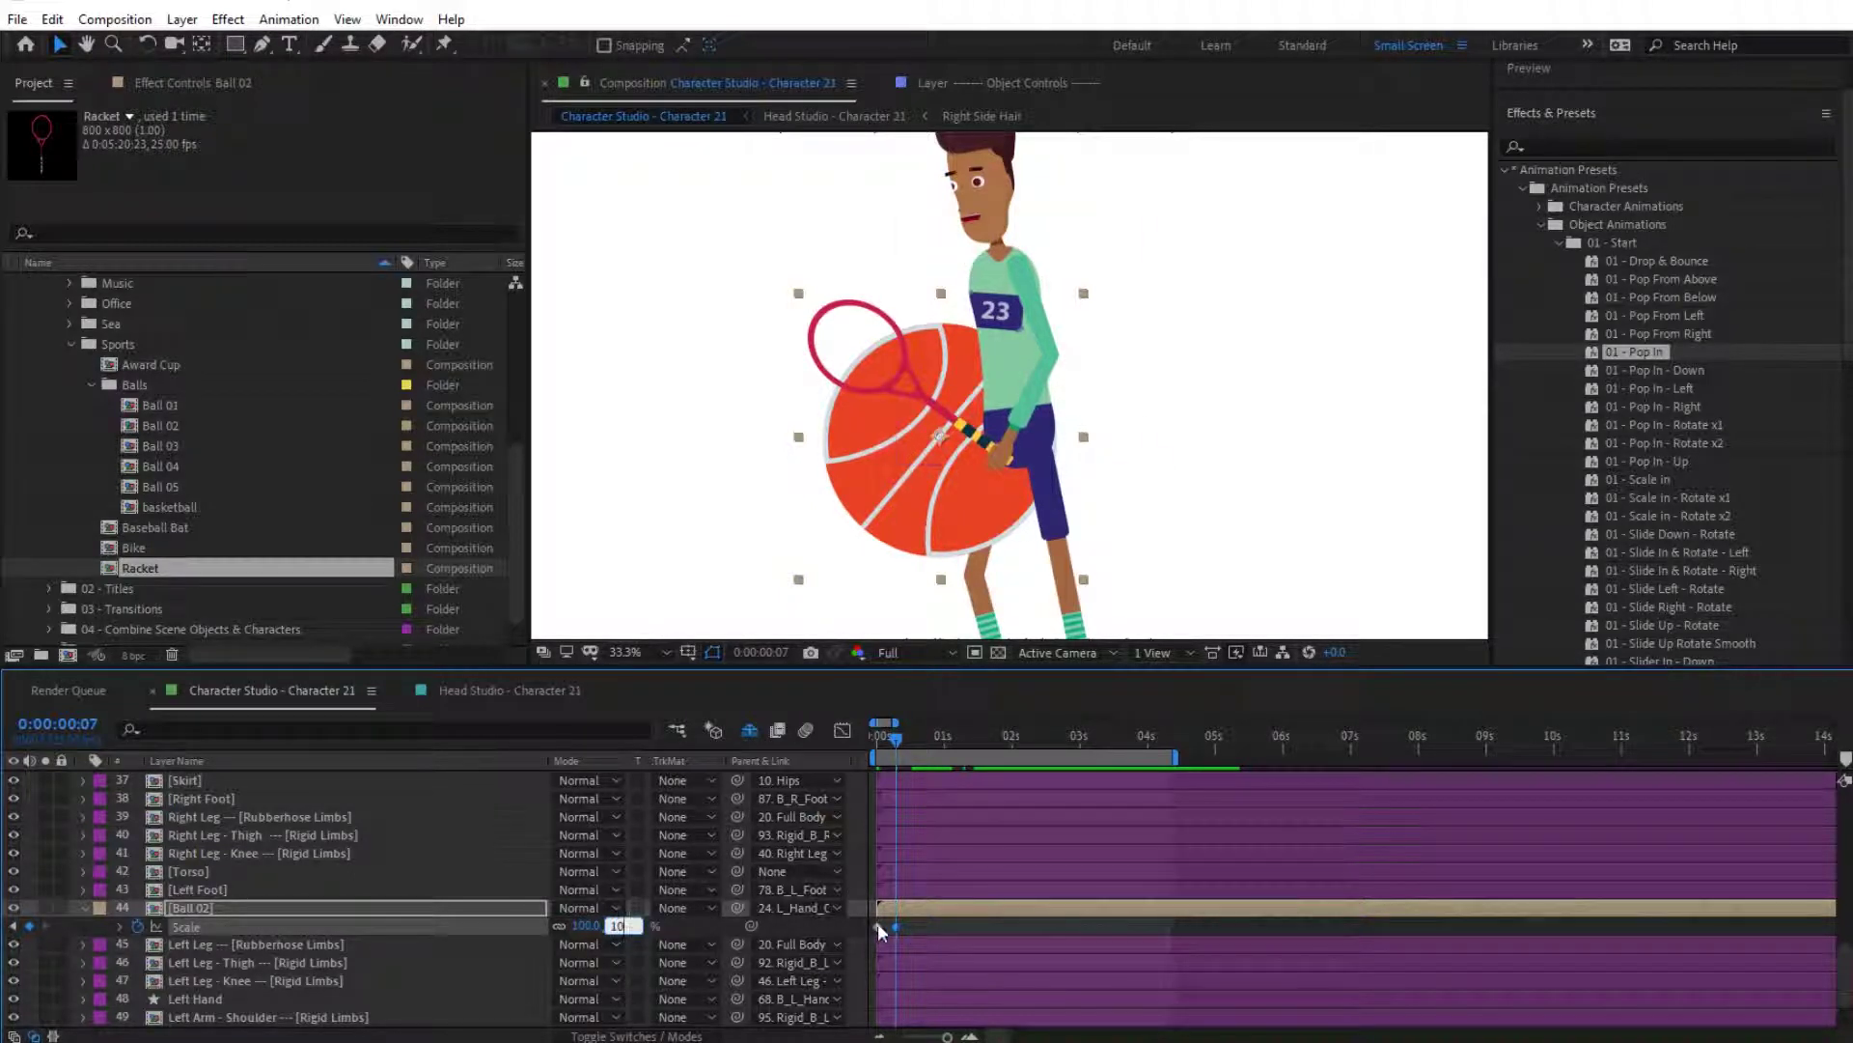
pyautogui.press('Return')
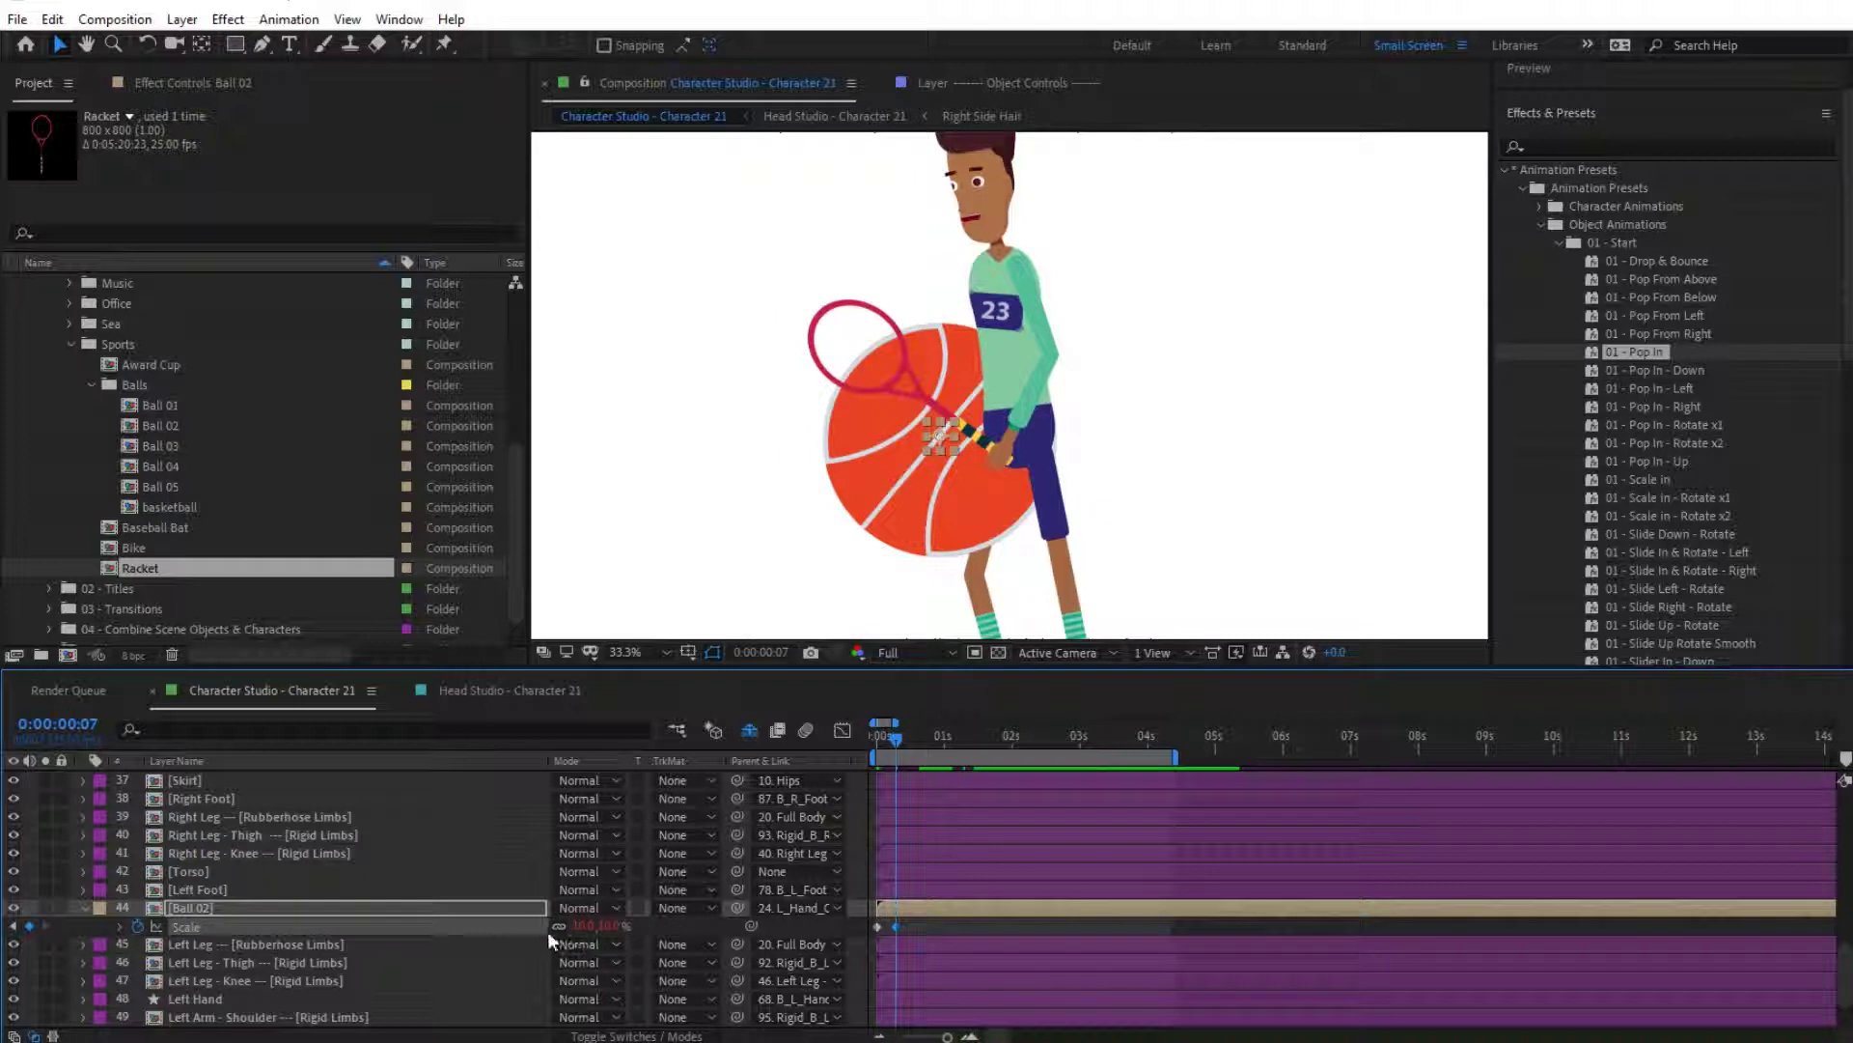
pyautogui.click(911, 929)
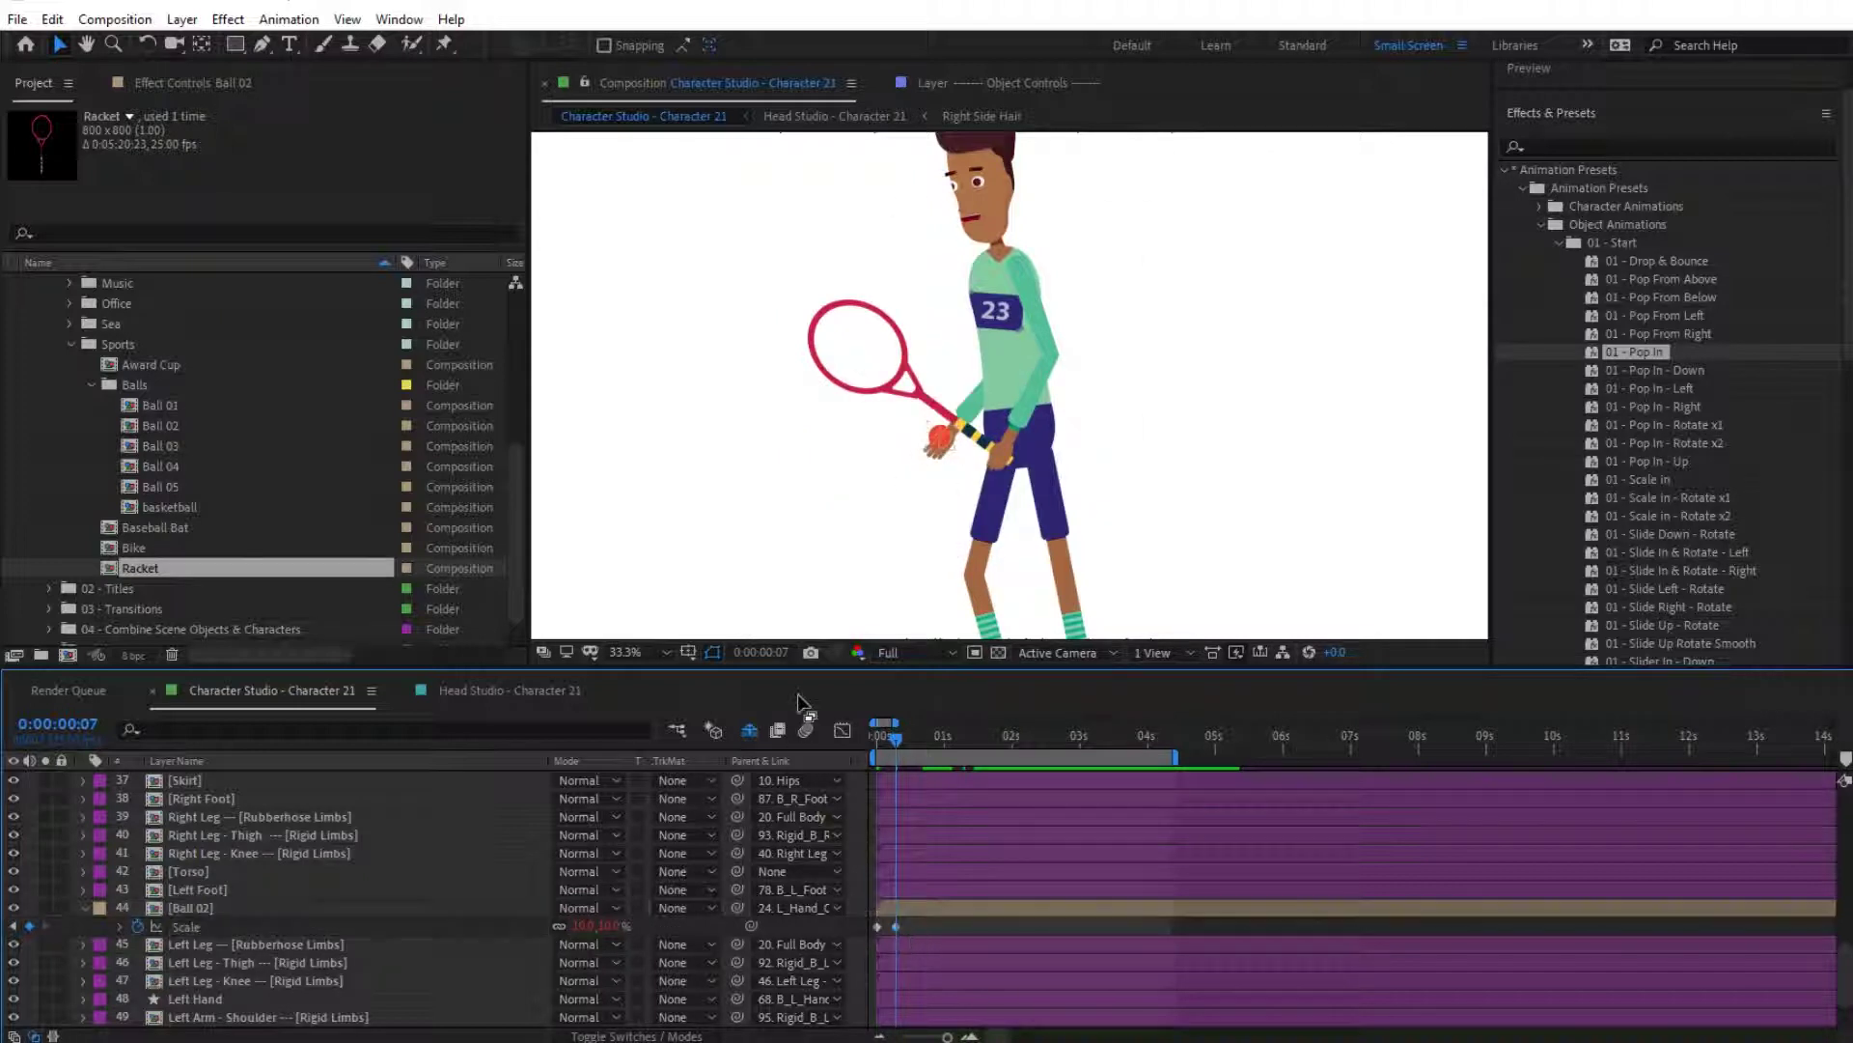
pyautogui.press('space')
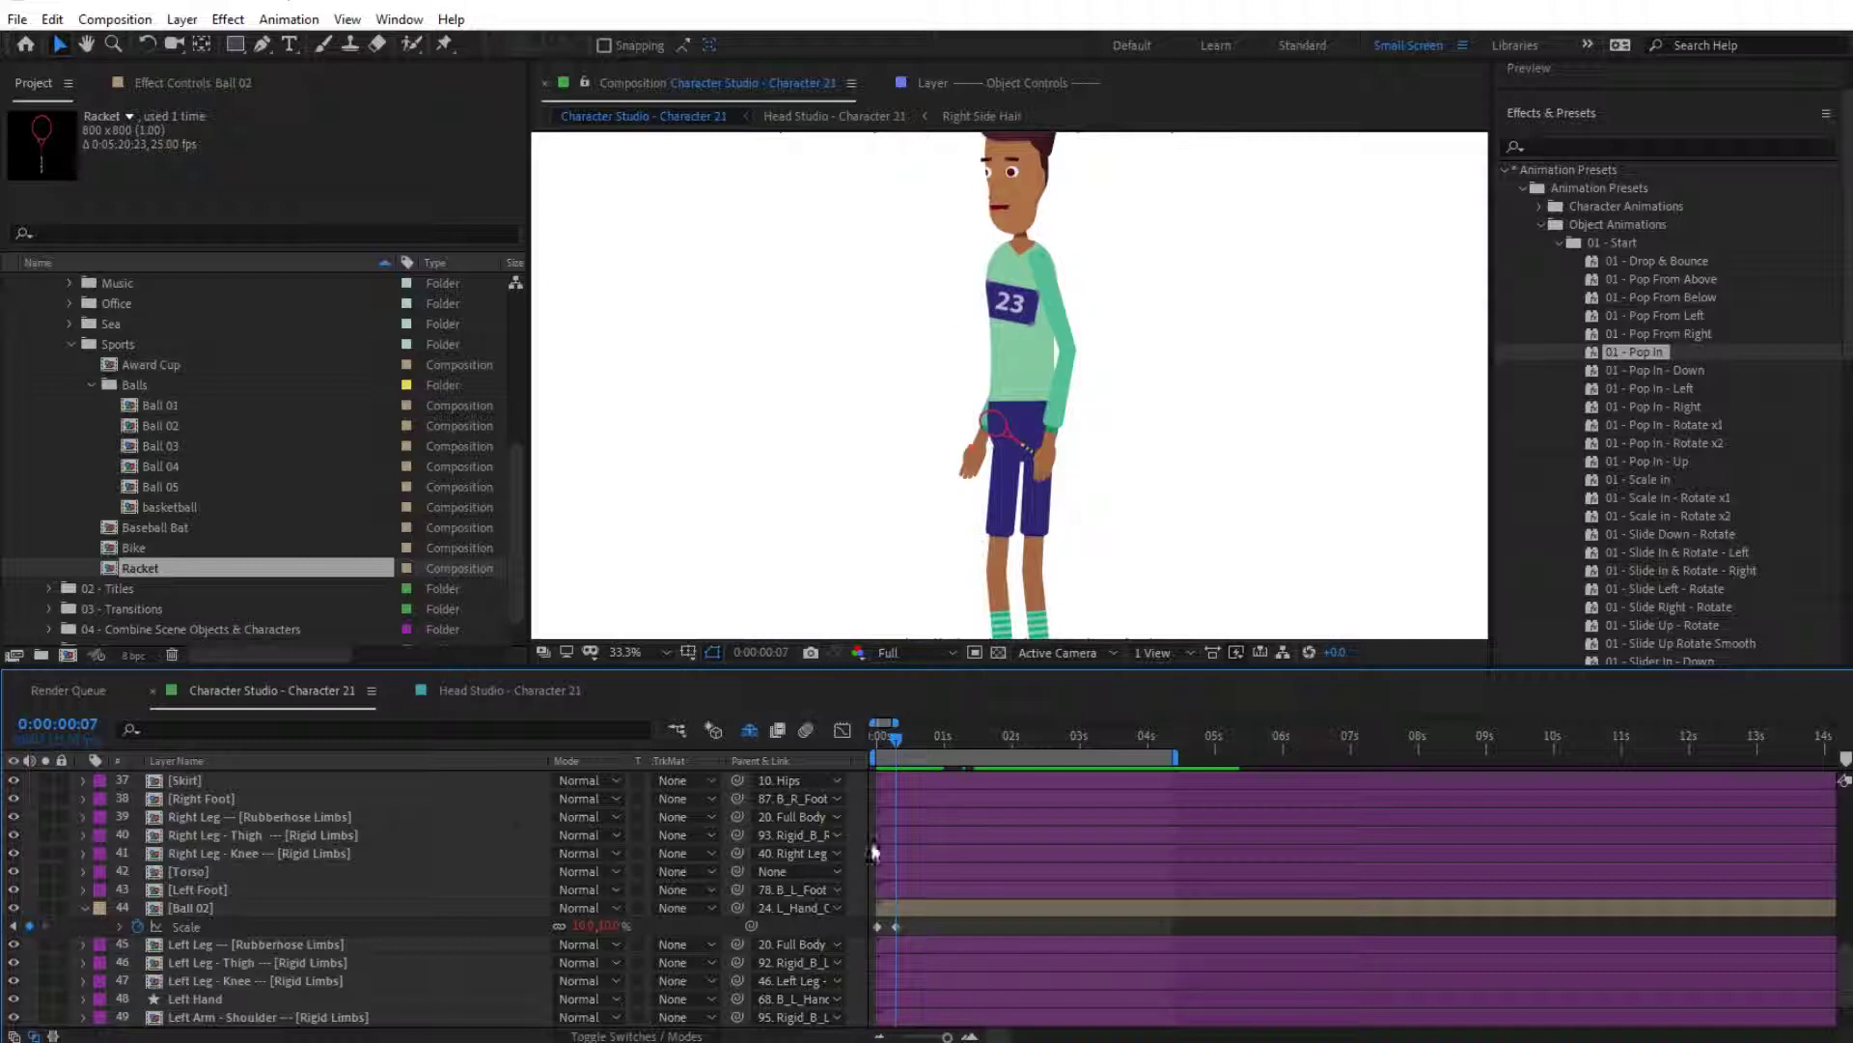
pyautogui.press('space')
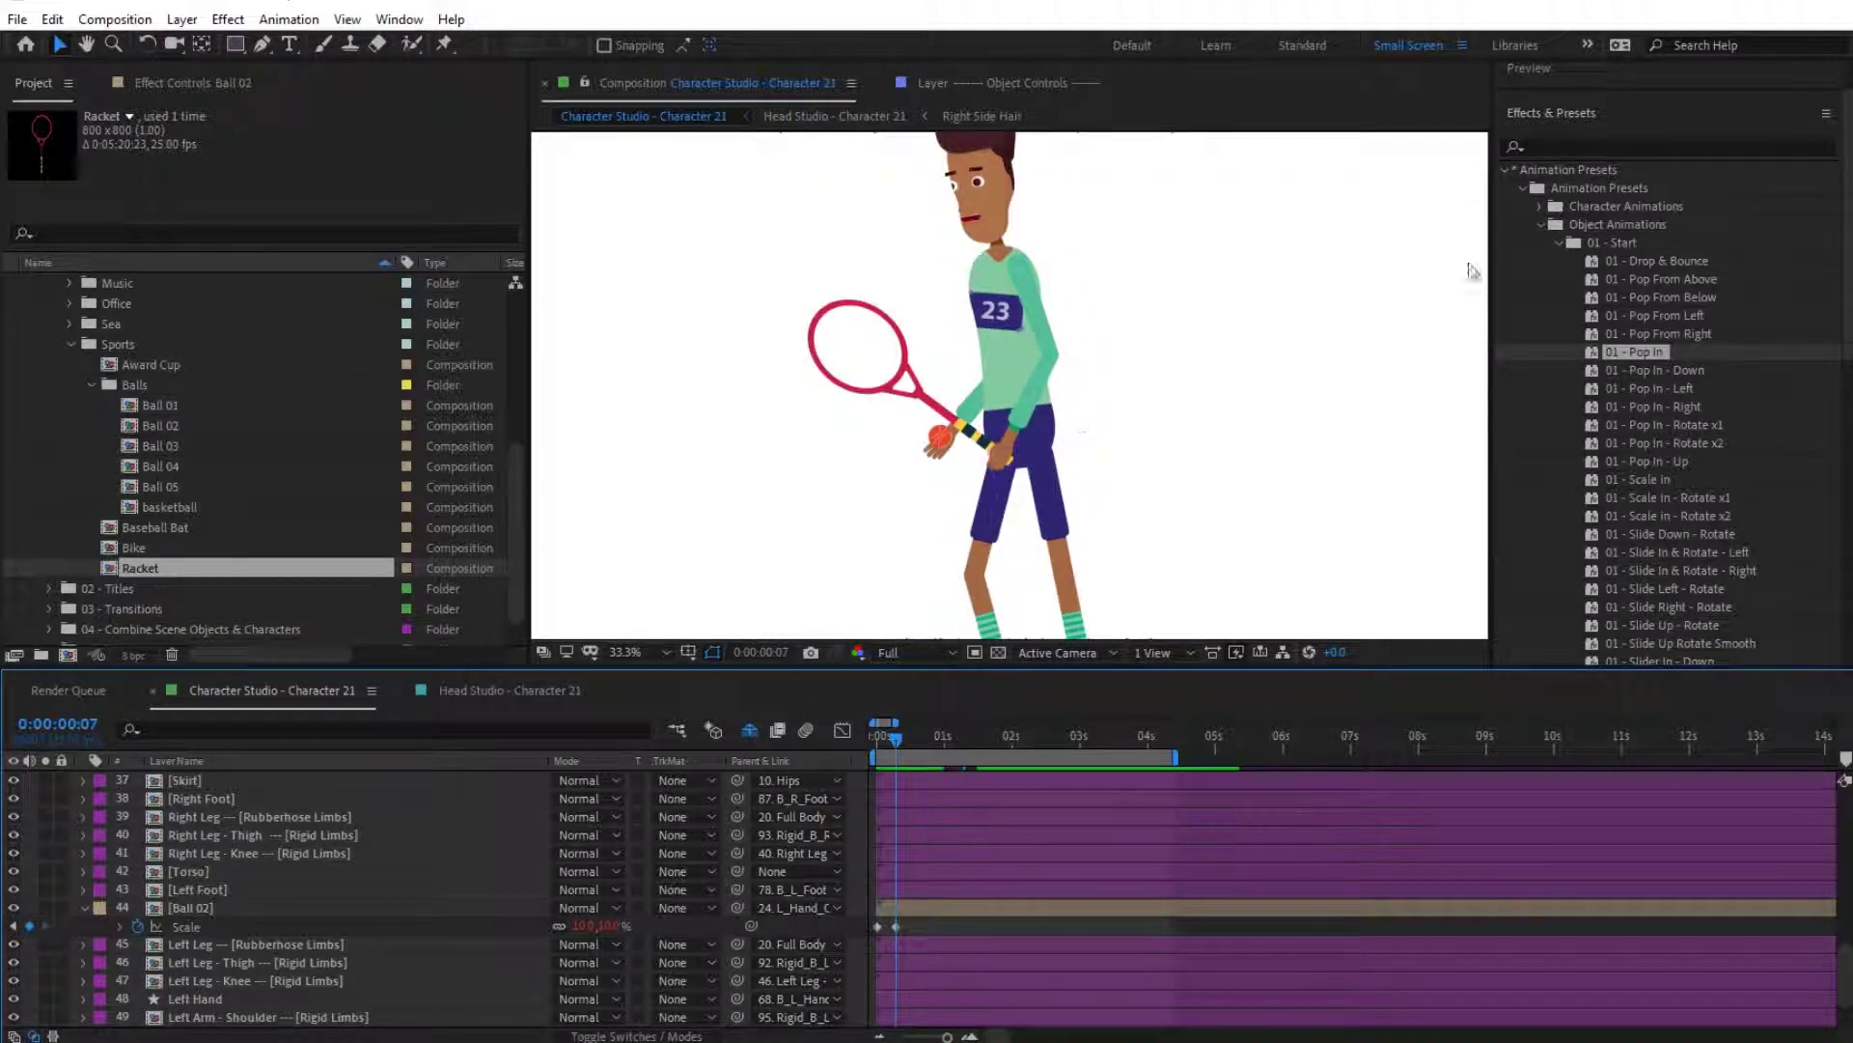
pyautogui.click(1558, 242)
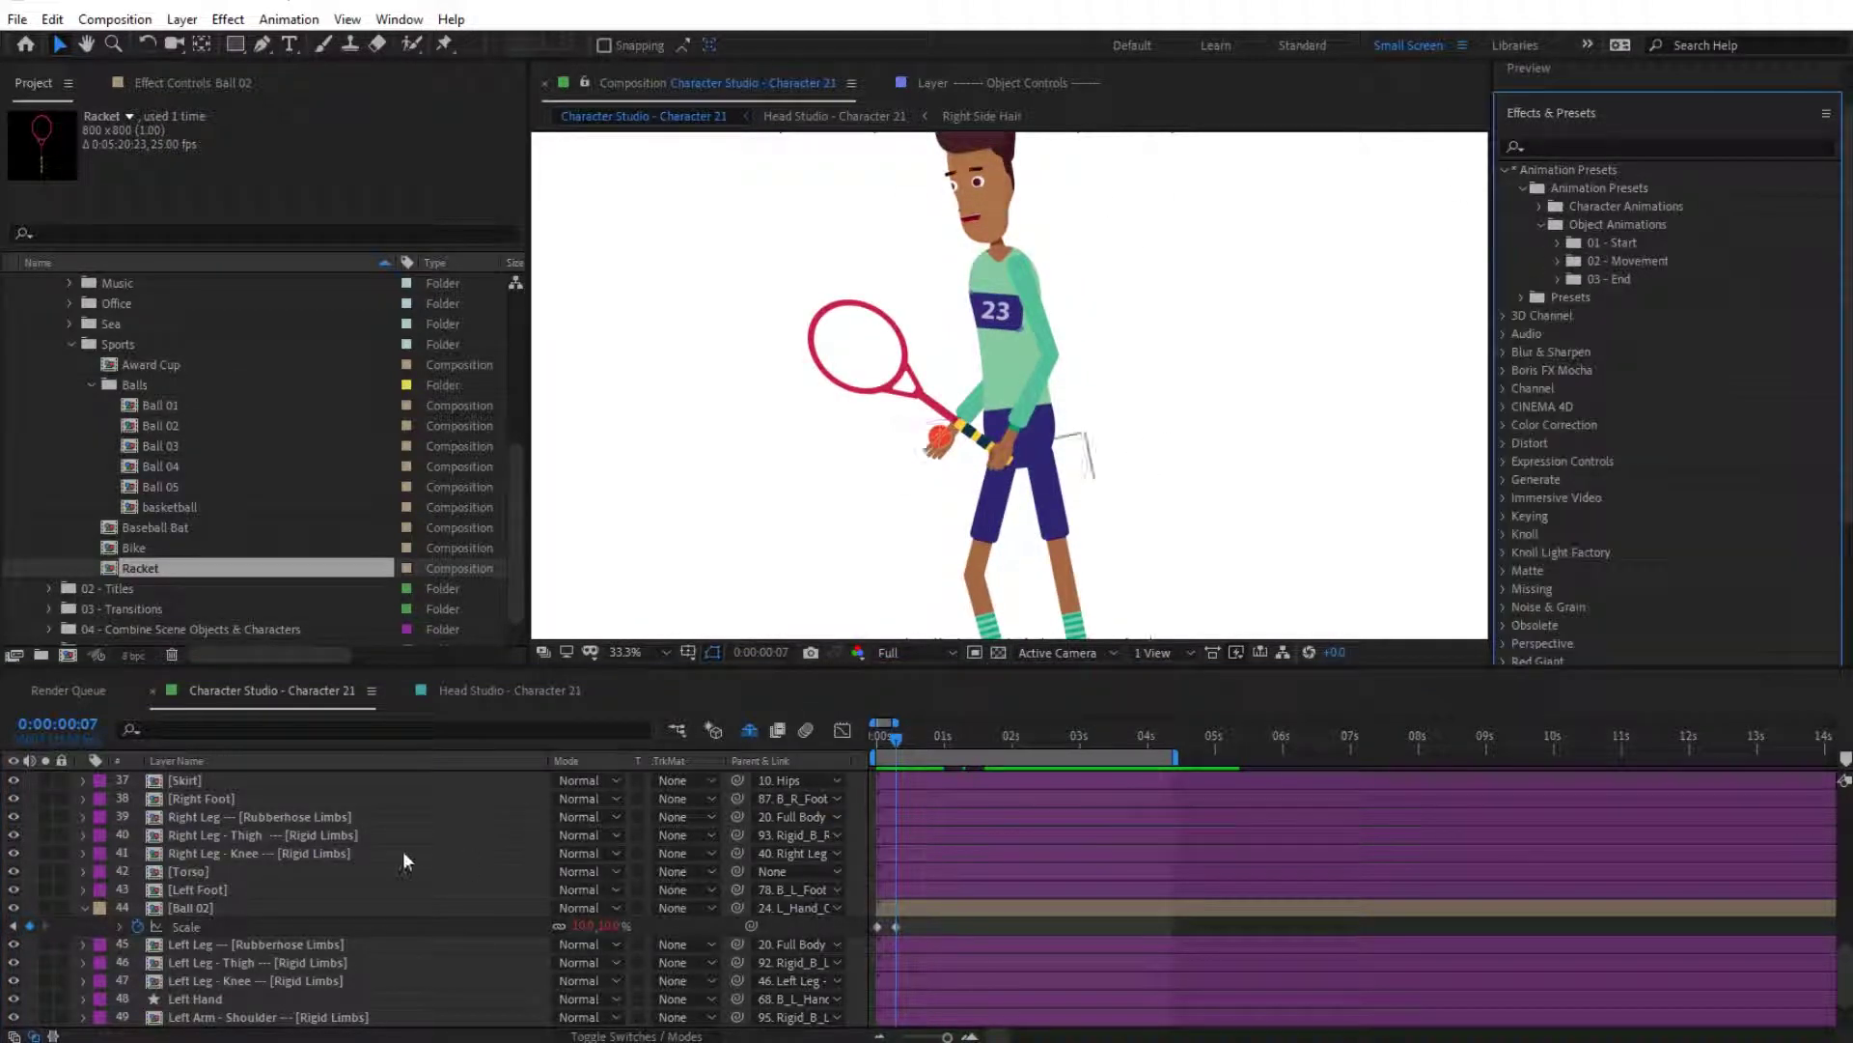
# Step: Select the Racket layer and move the current time to 0:00:04:16
pyautogui.scroll(3, 403, 850)
pyautogui.click(184, 819)
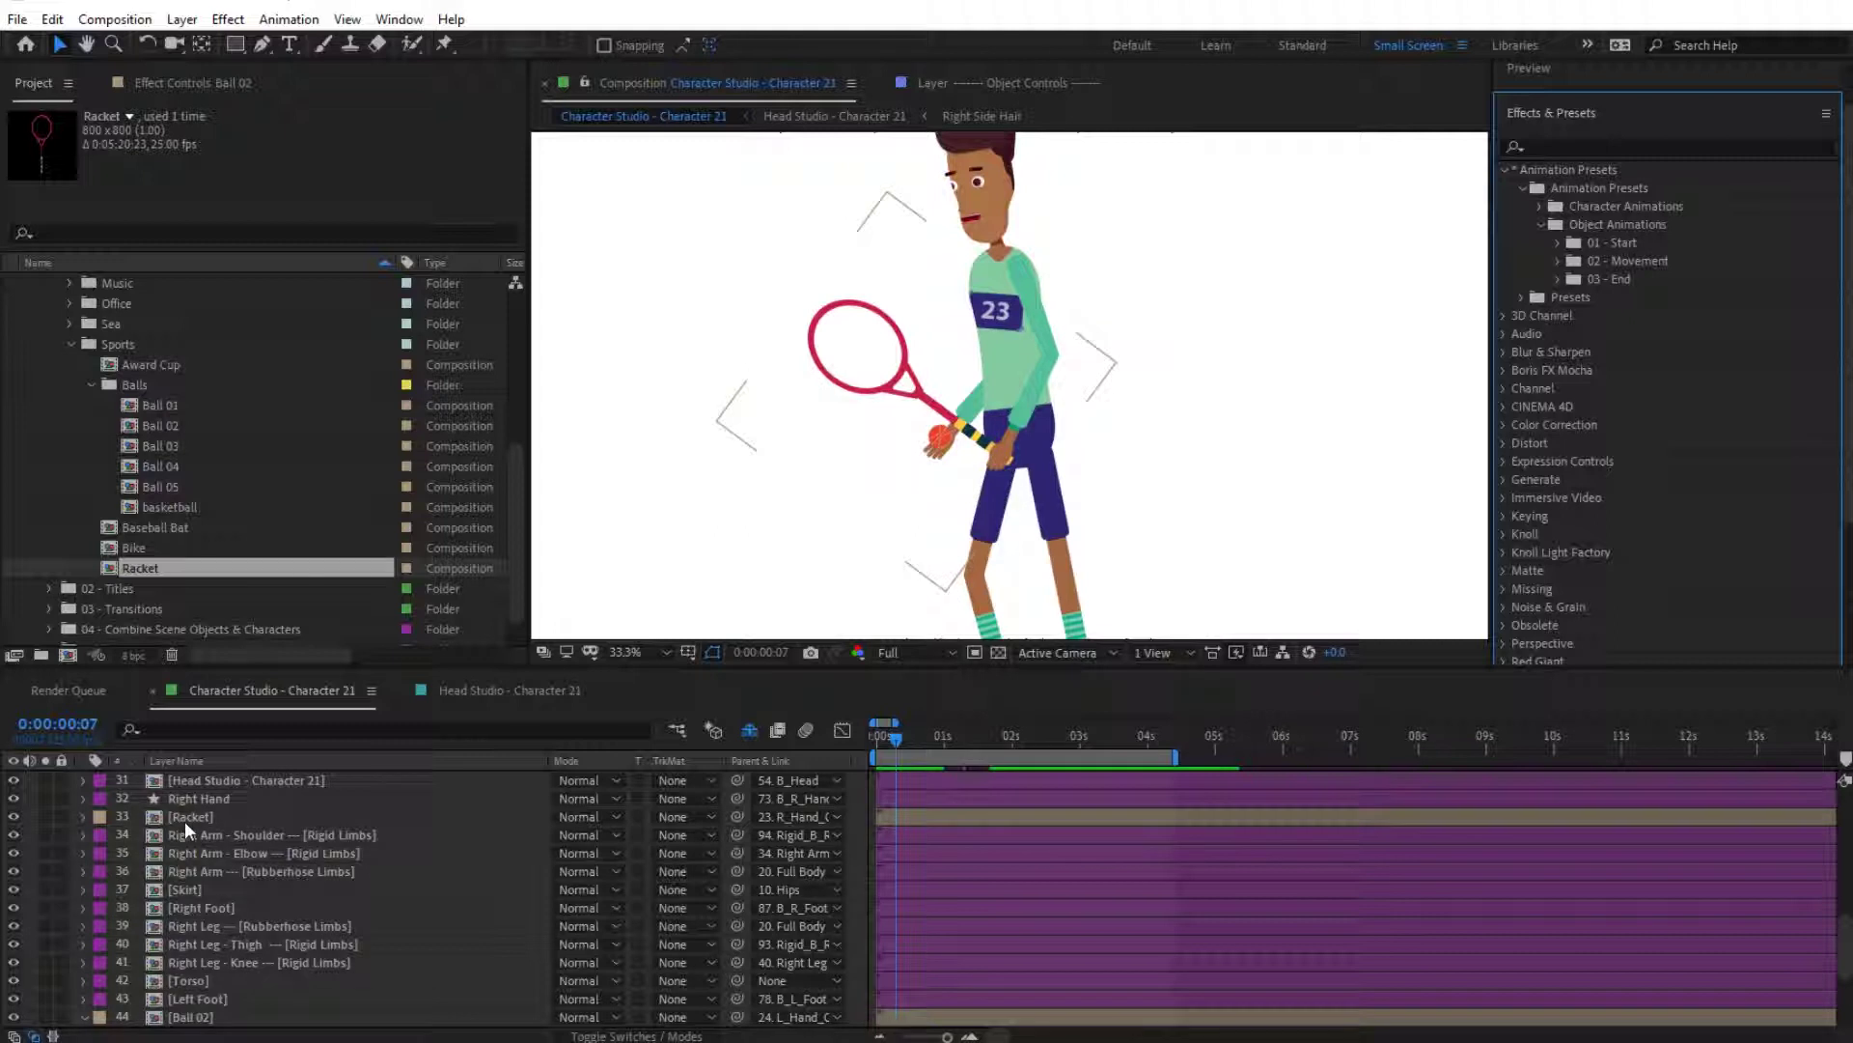
pyautogui.click(1190, 741)
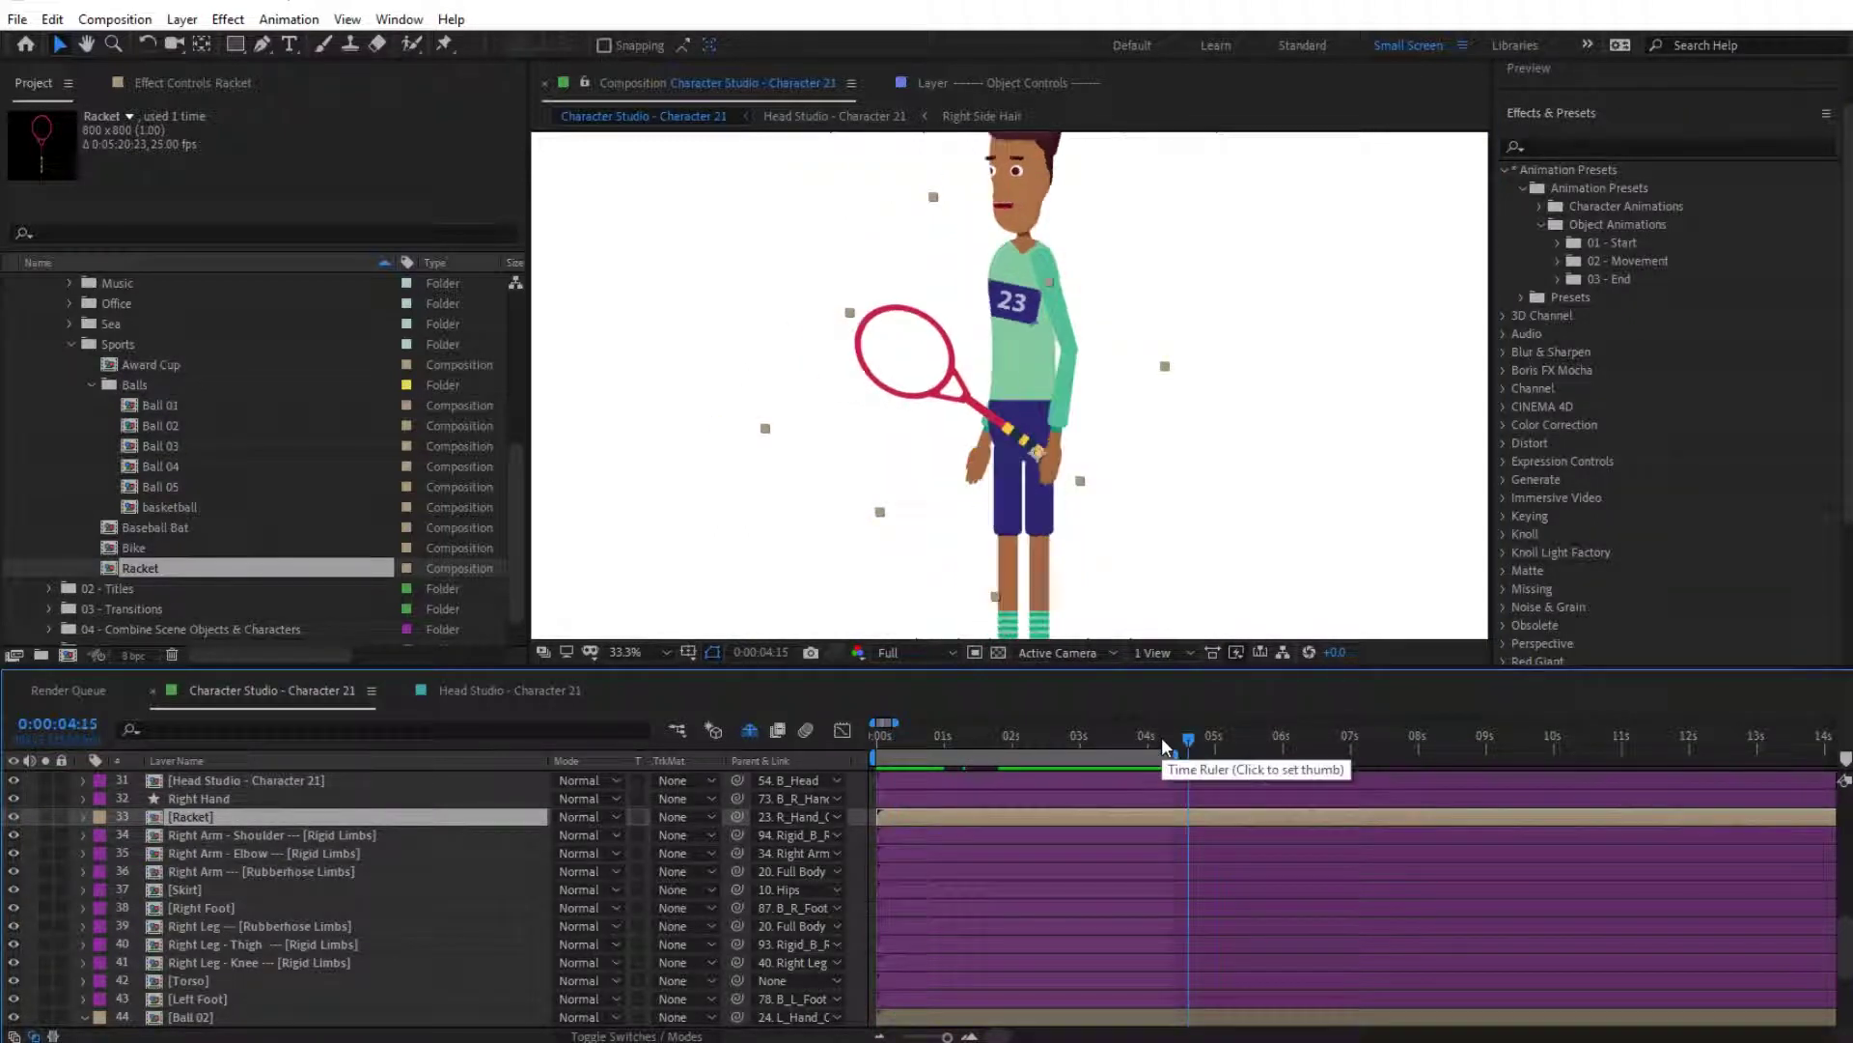
pyautogui.click(1201, 745)
pyautogui.moveTo(1201, 745); pyautogui.dragTo(1190, 745)
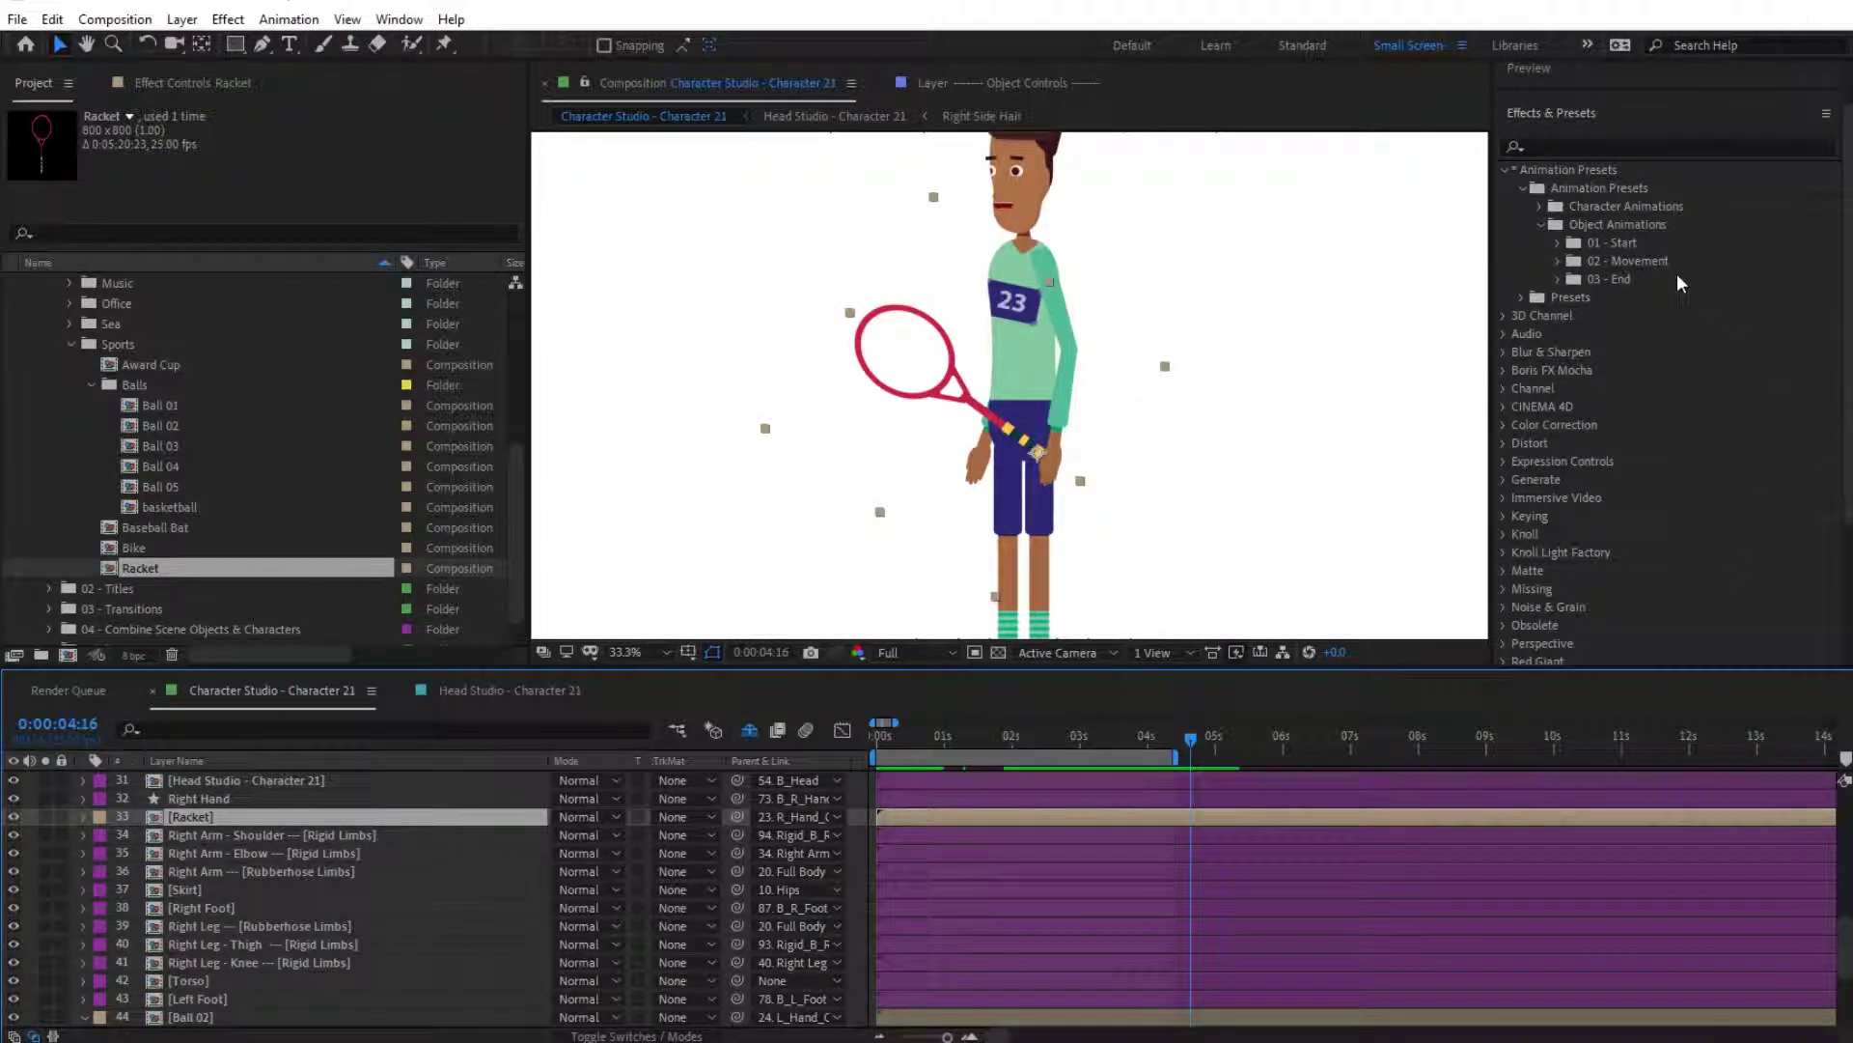
# Step: Apply the 03 - Rotate Pop Out end preset to the Racket layer
pyautogui.click(1558, 278)
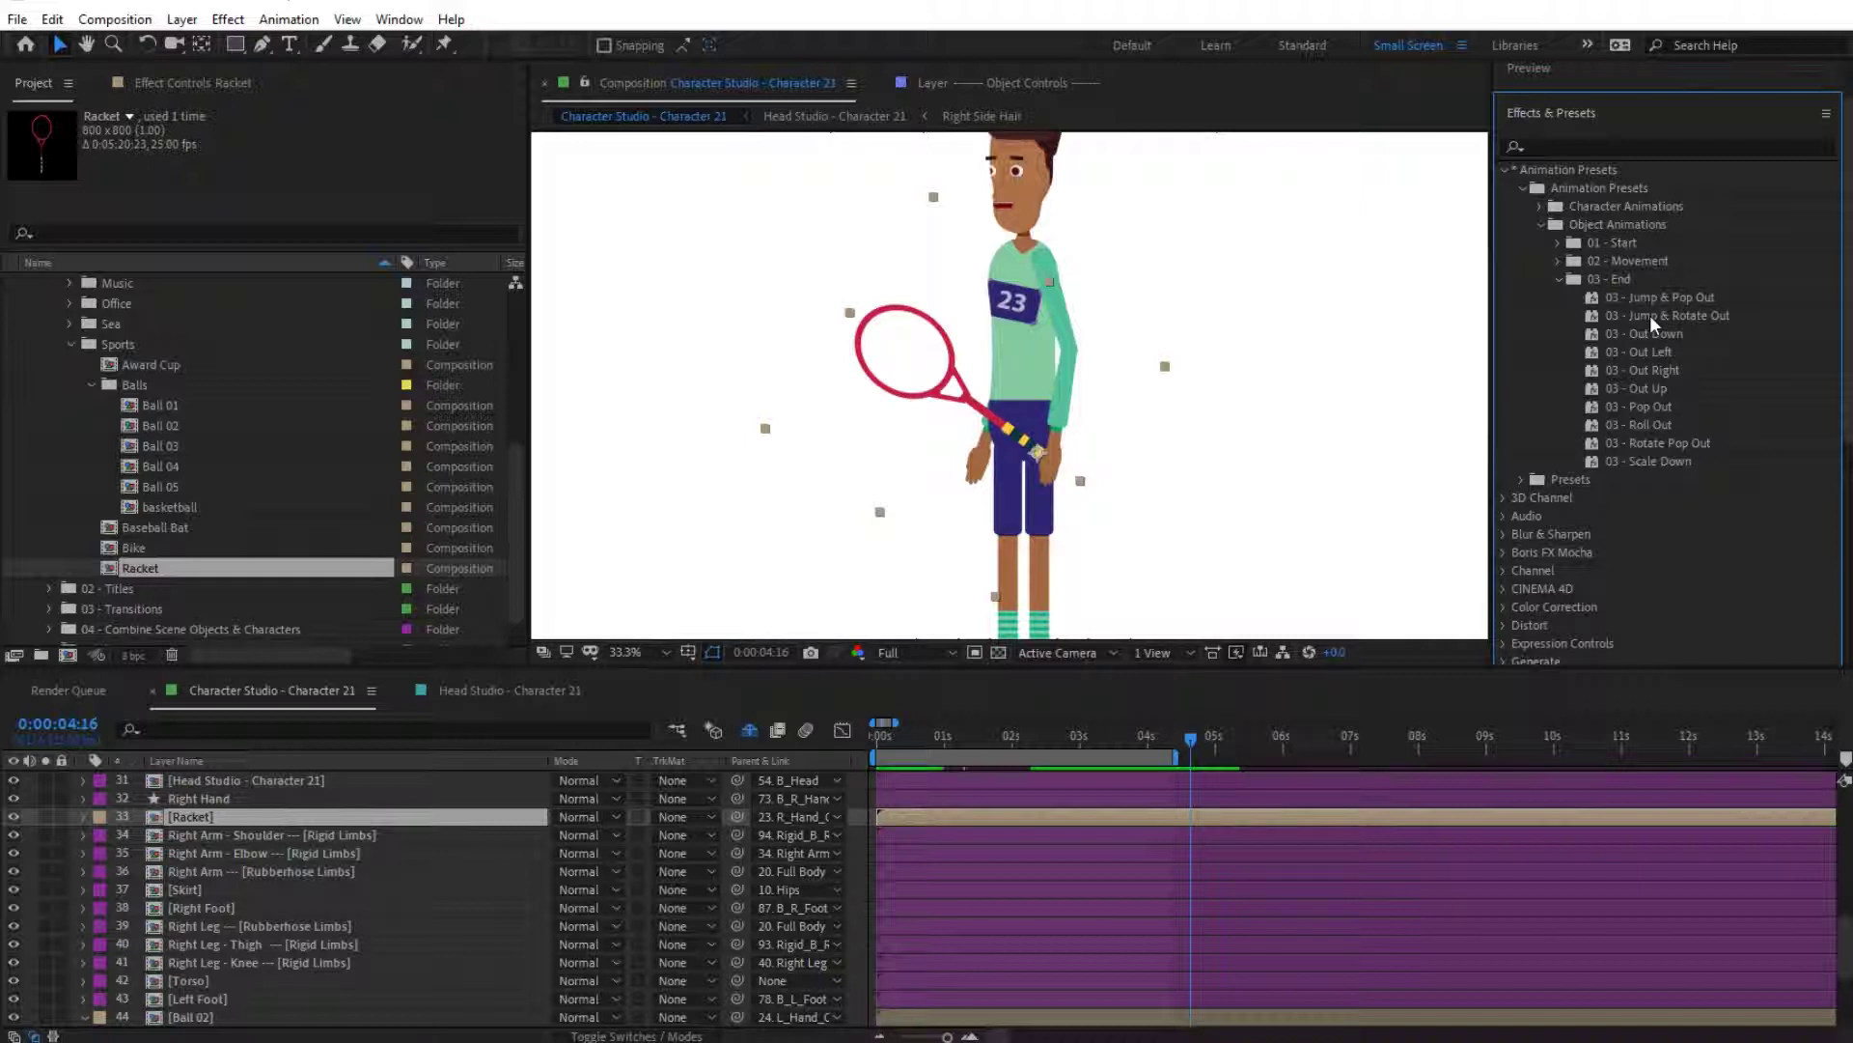
pyautogui.click(1655, 443)
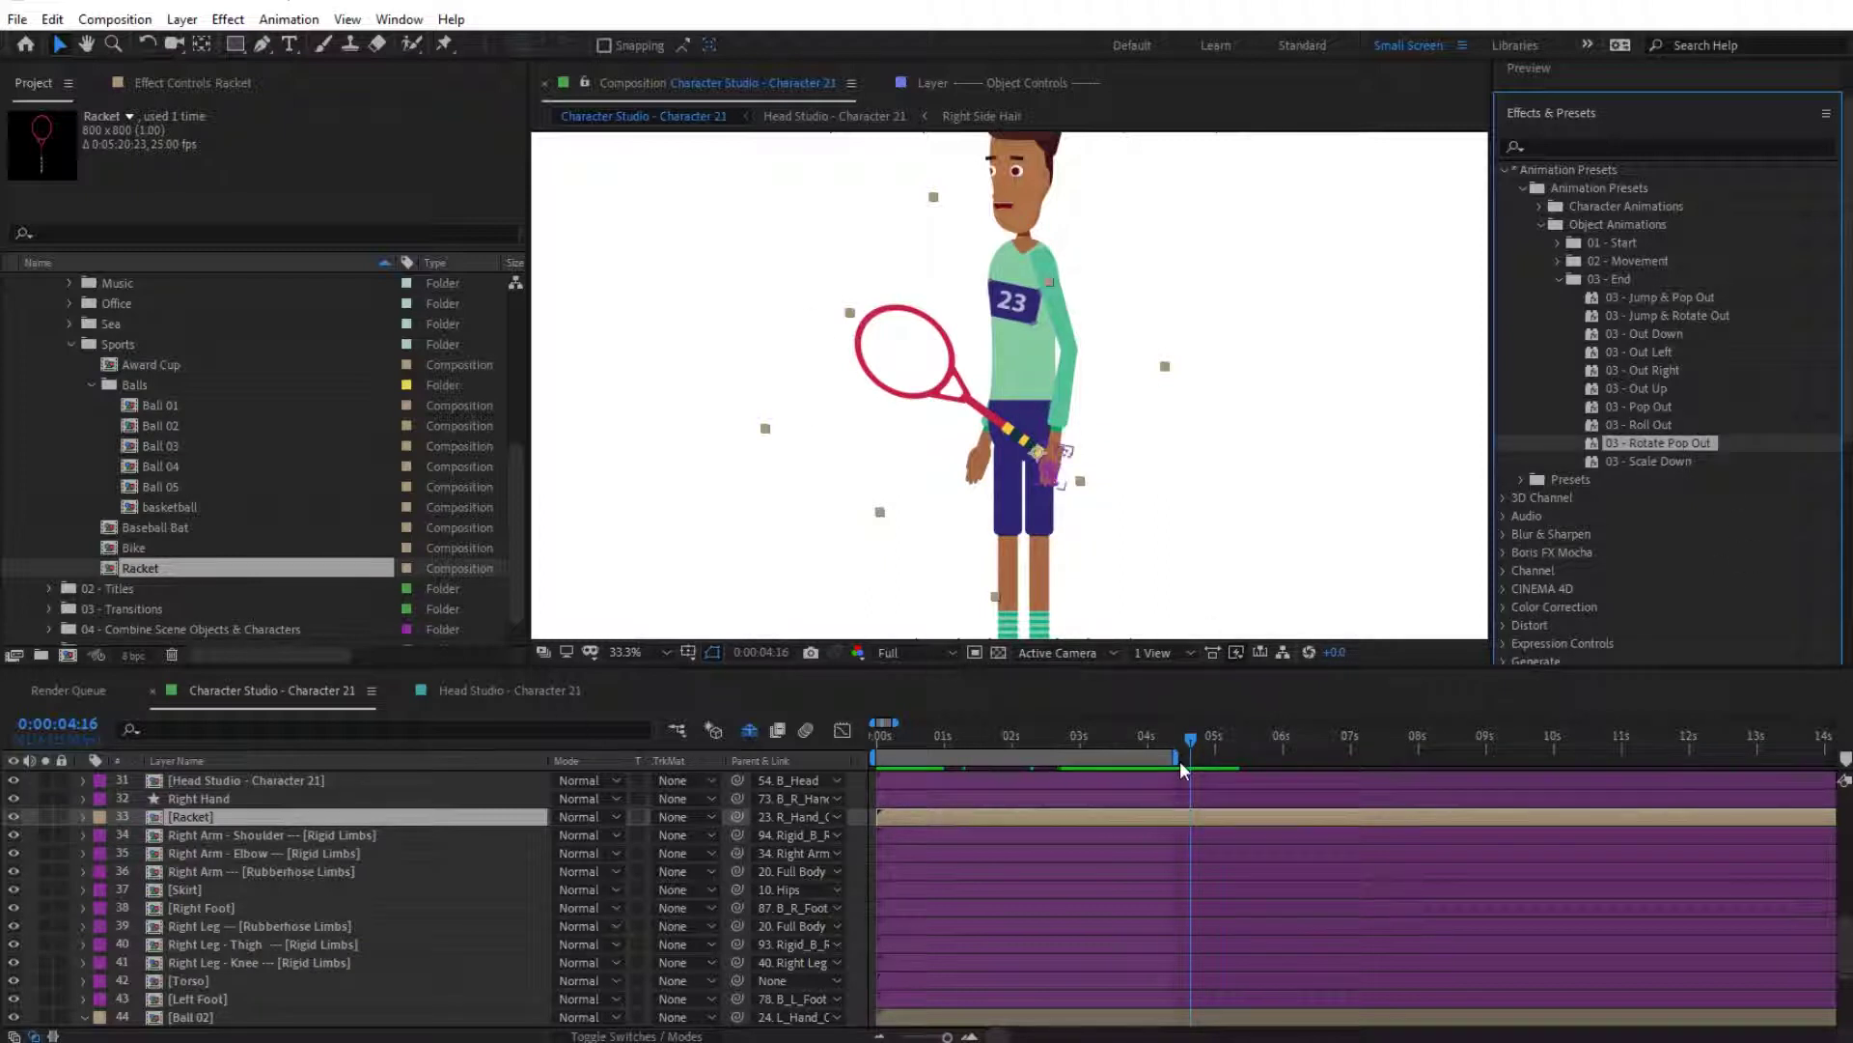
pyautogui.doubleClick(1637, 443)
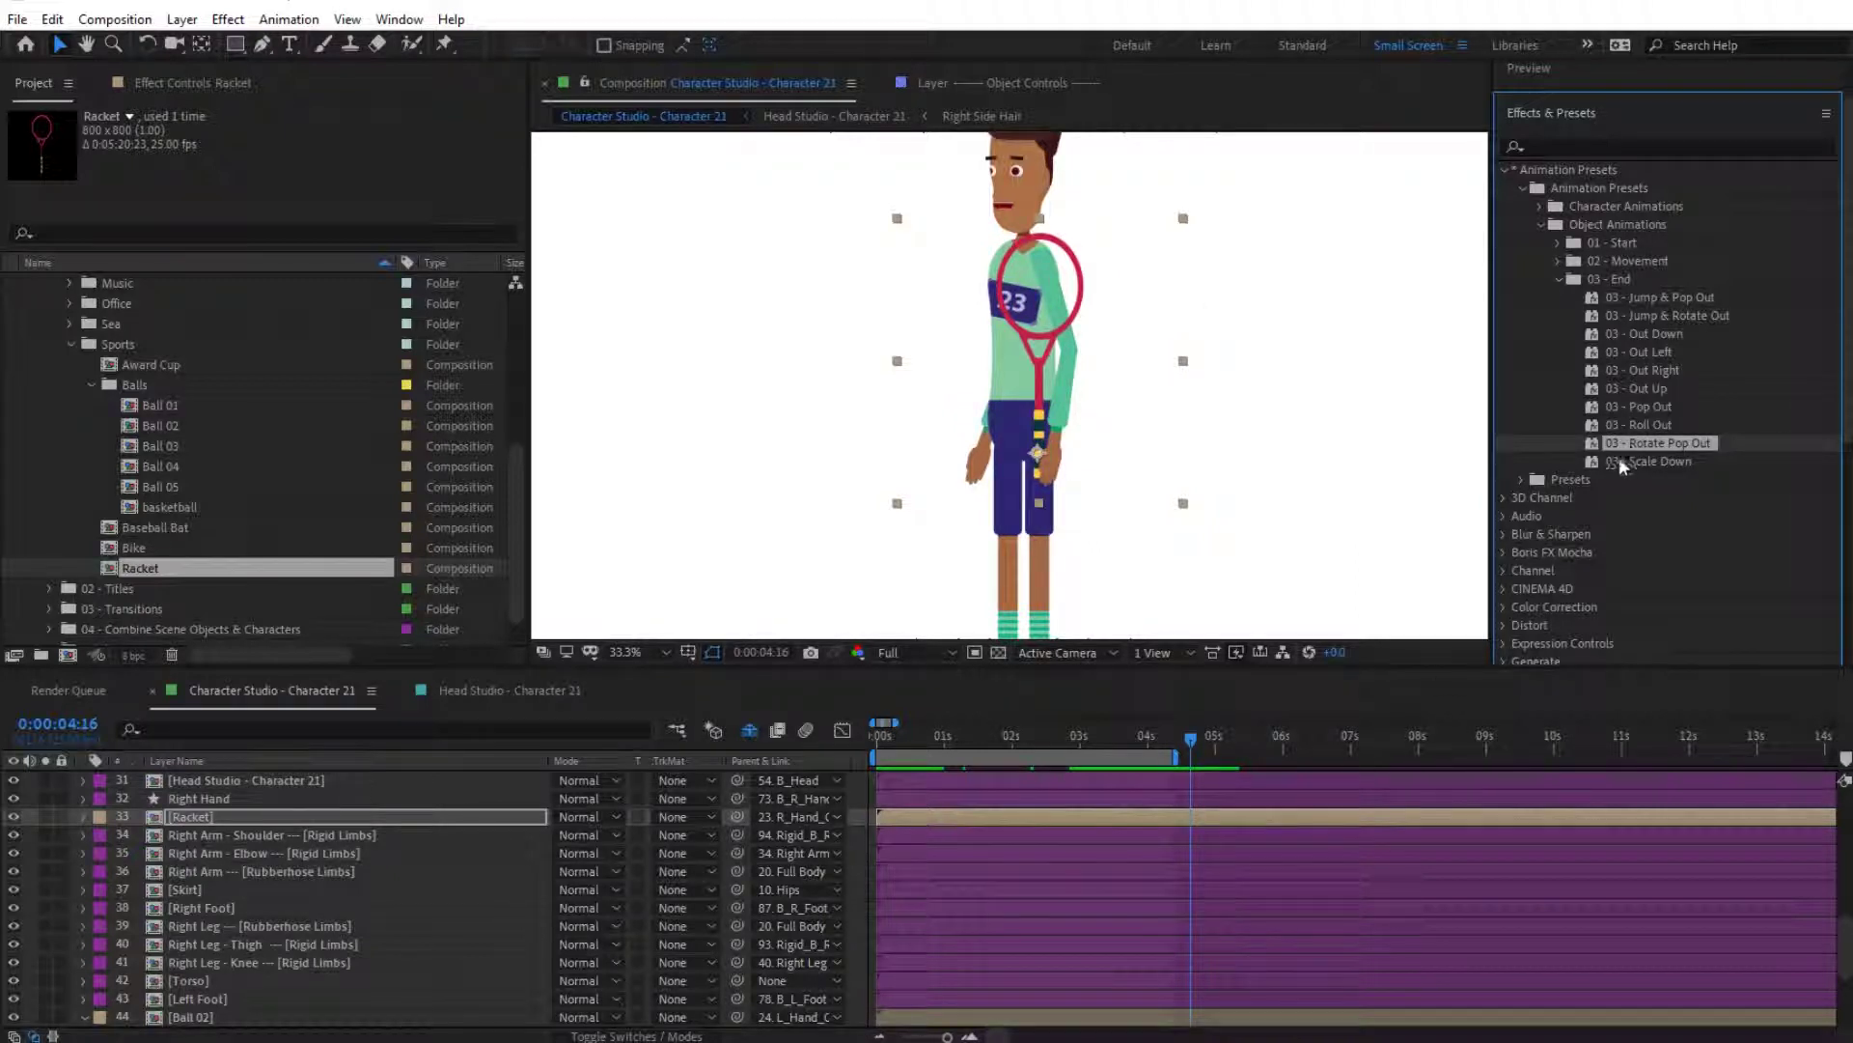
pyautogui.click(1193, 819)
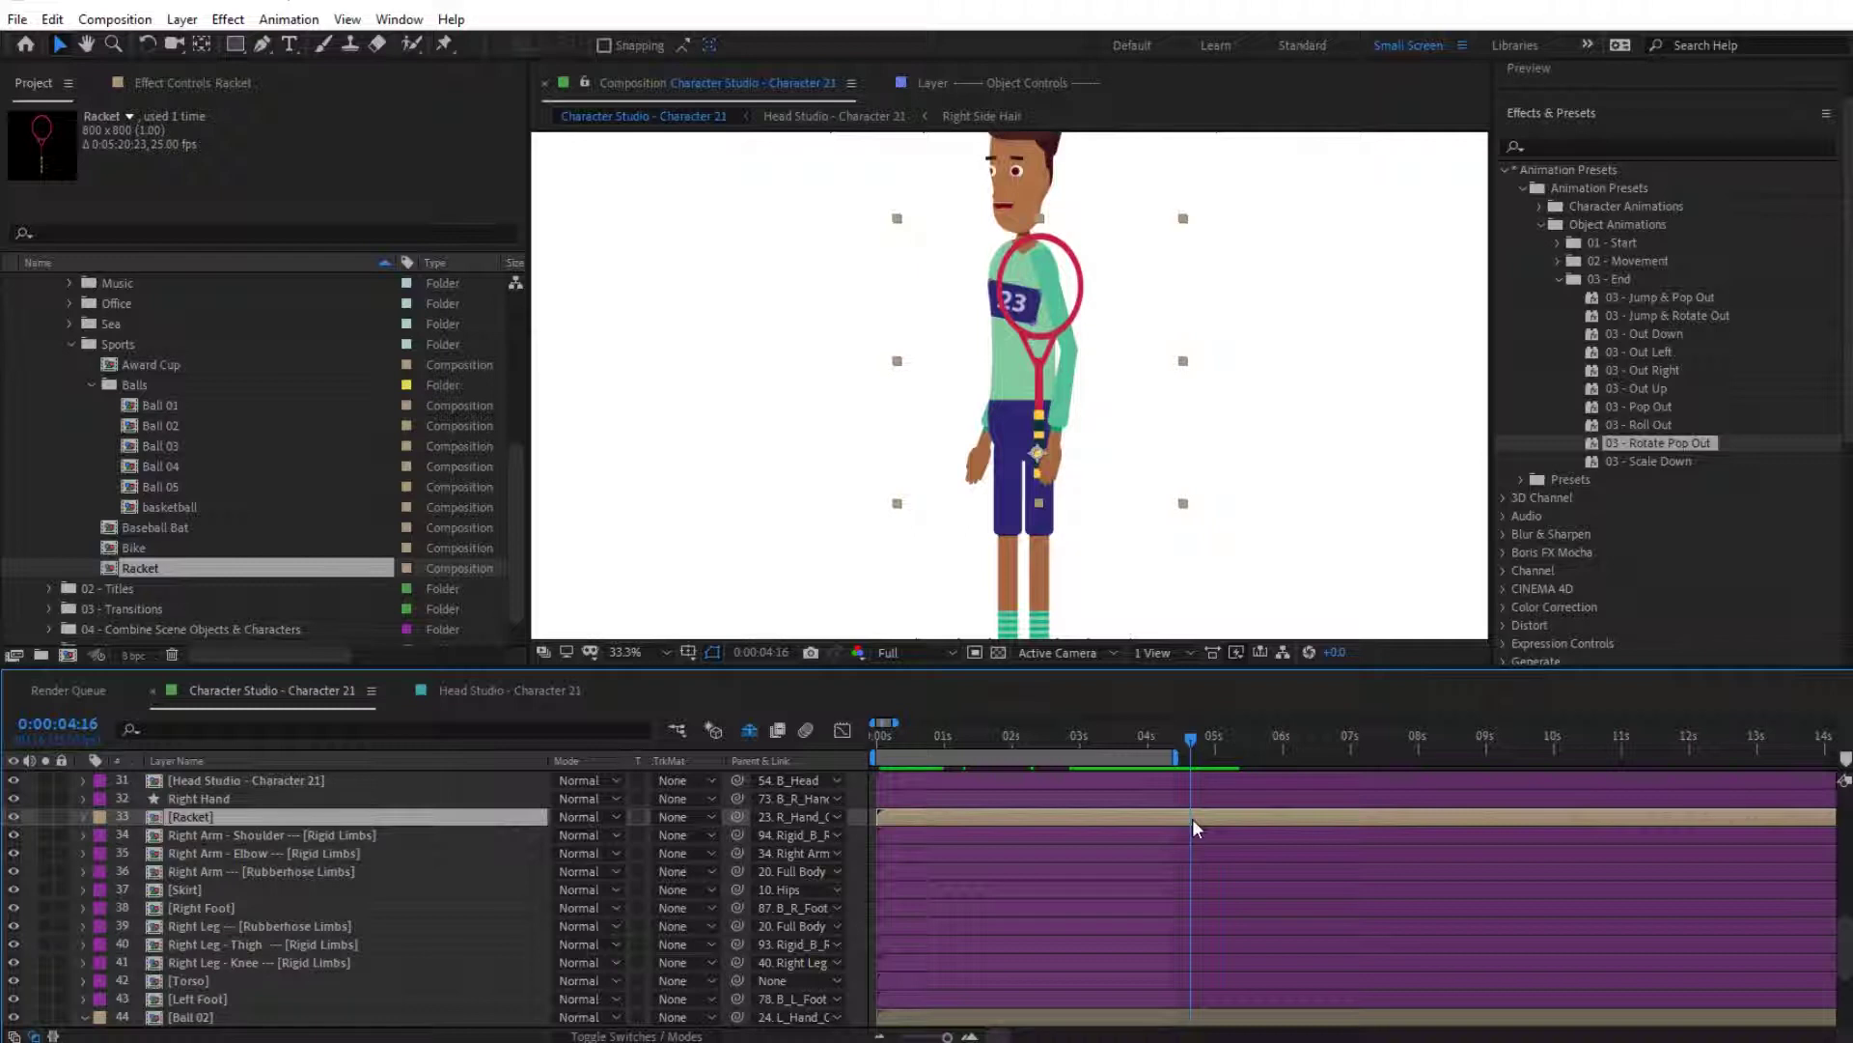
# Step: Delete the racket's preset keyframes and reapply 03 - Rotate Pop Out at 0:00:04:16
pyautogui.press('u')
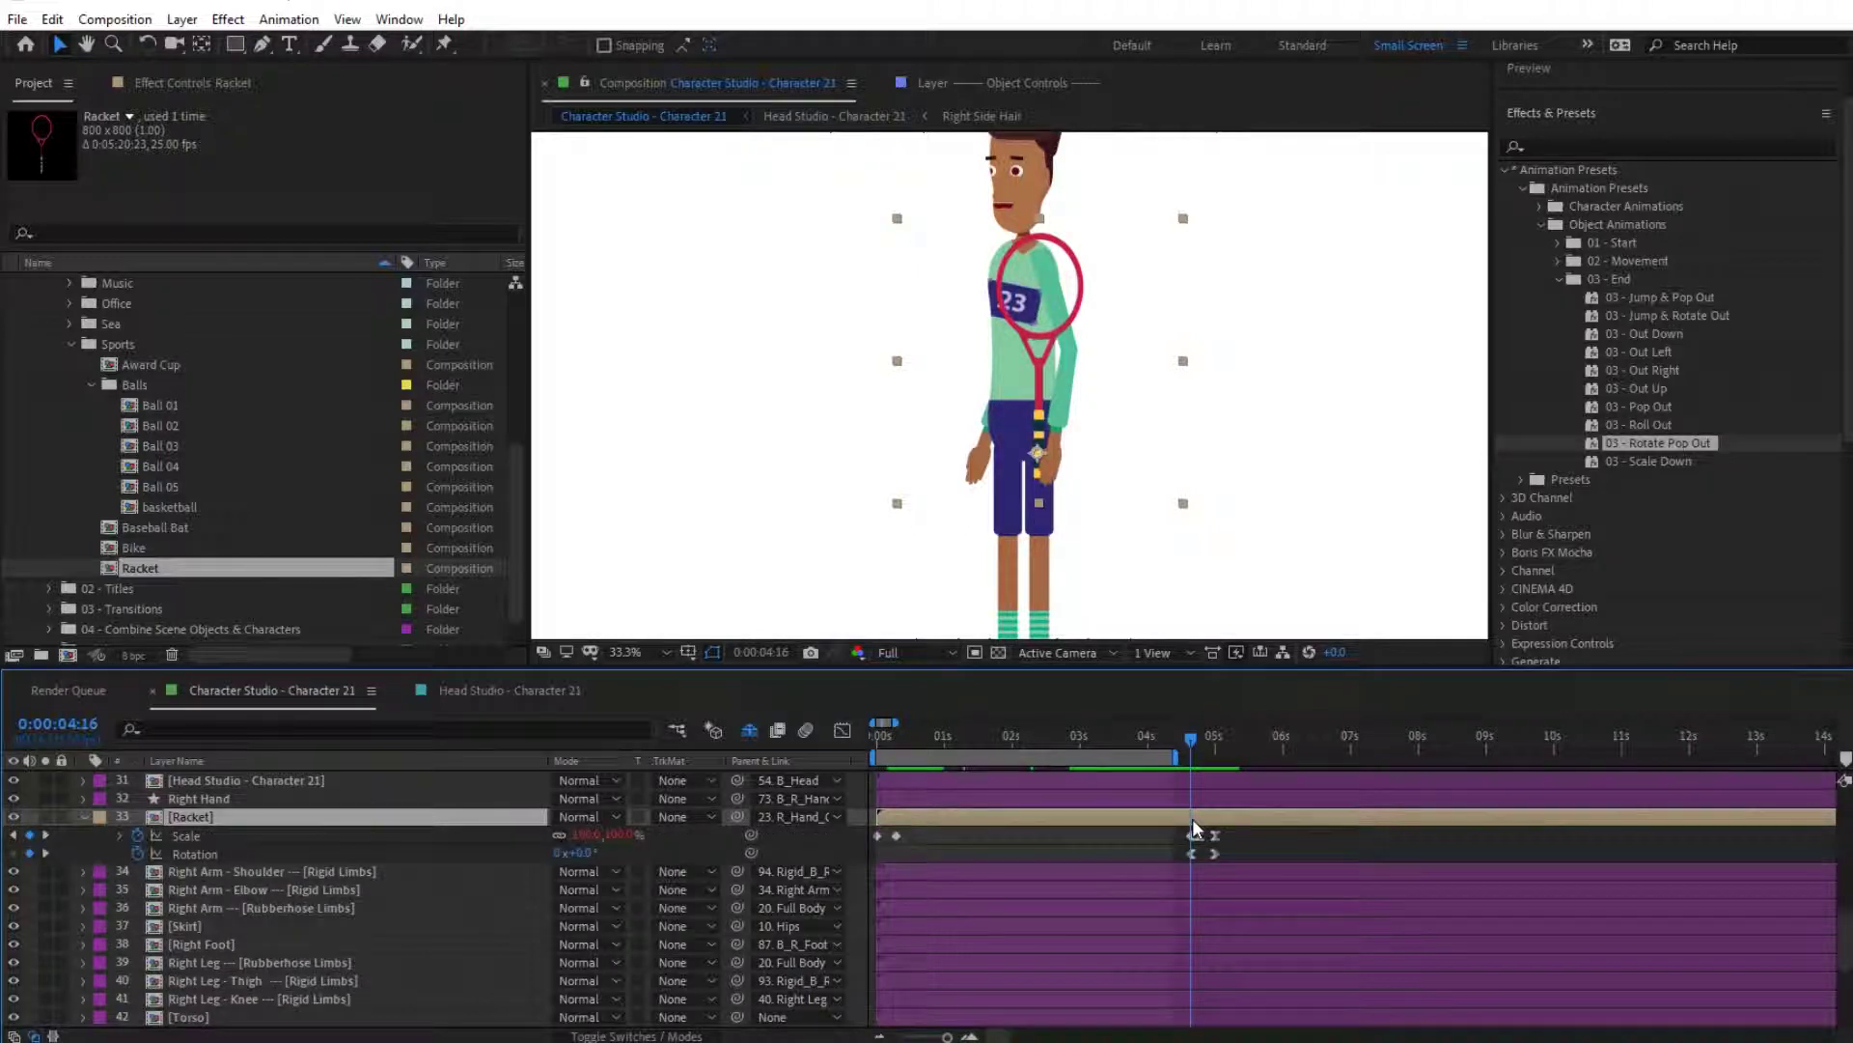
pyautogui.click(1195, 835)
pyautogui.press('Delete')
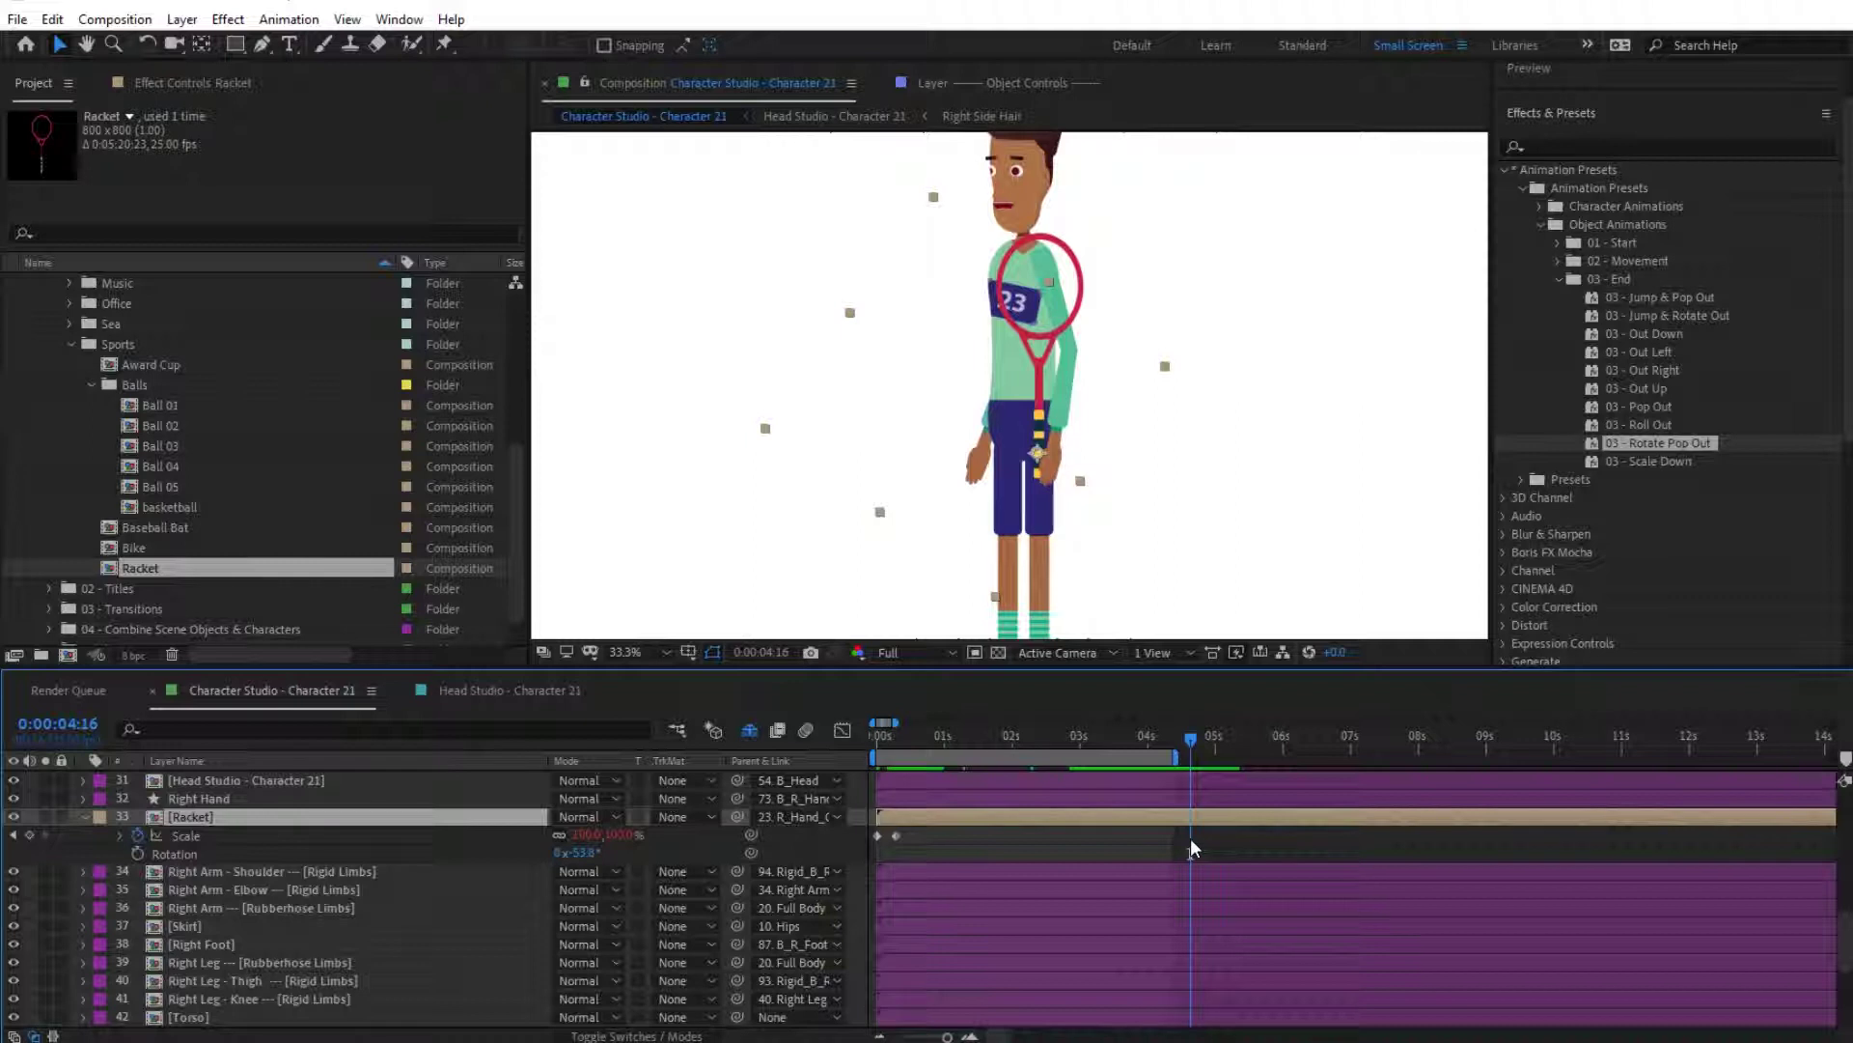
pyautogui.click(584, 853)
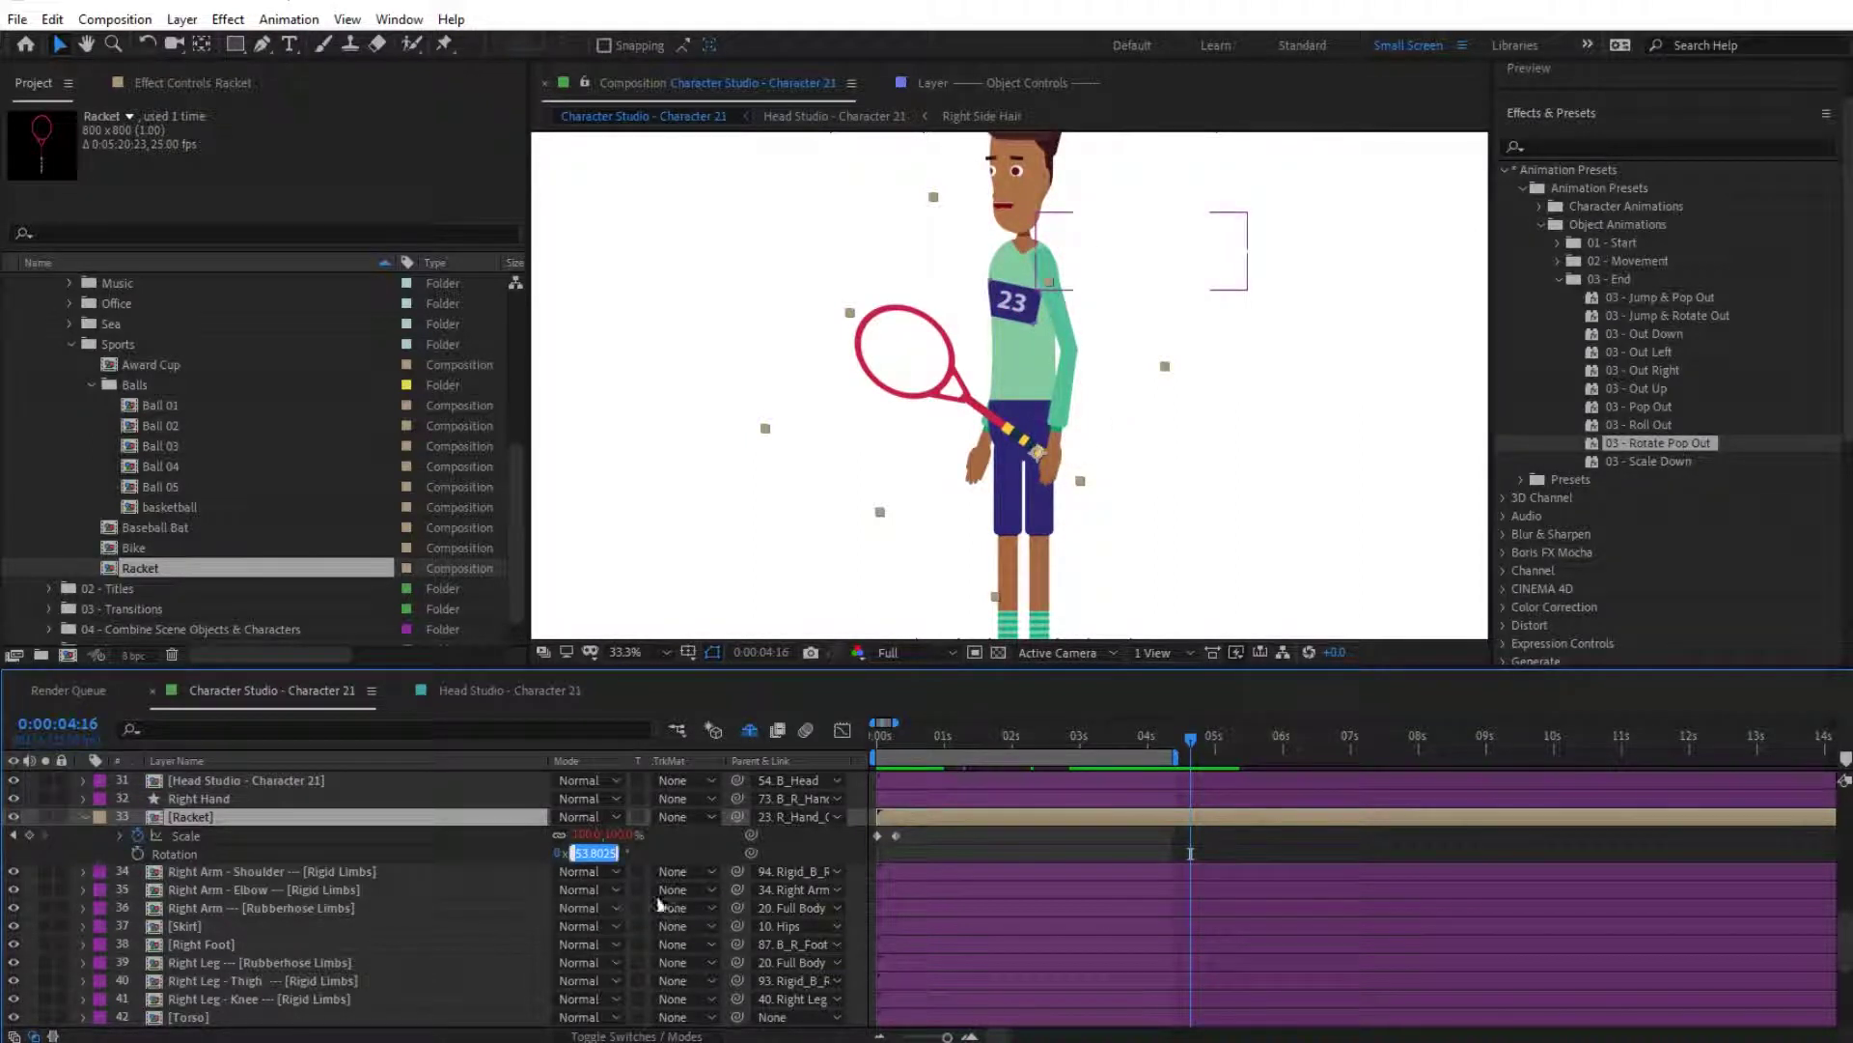
pyautogui.click(652, 850)
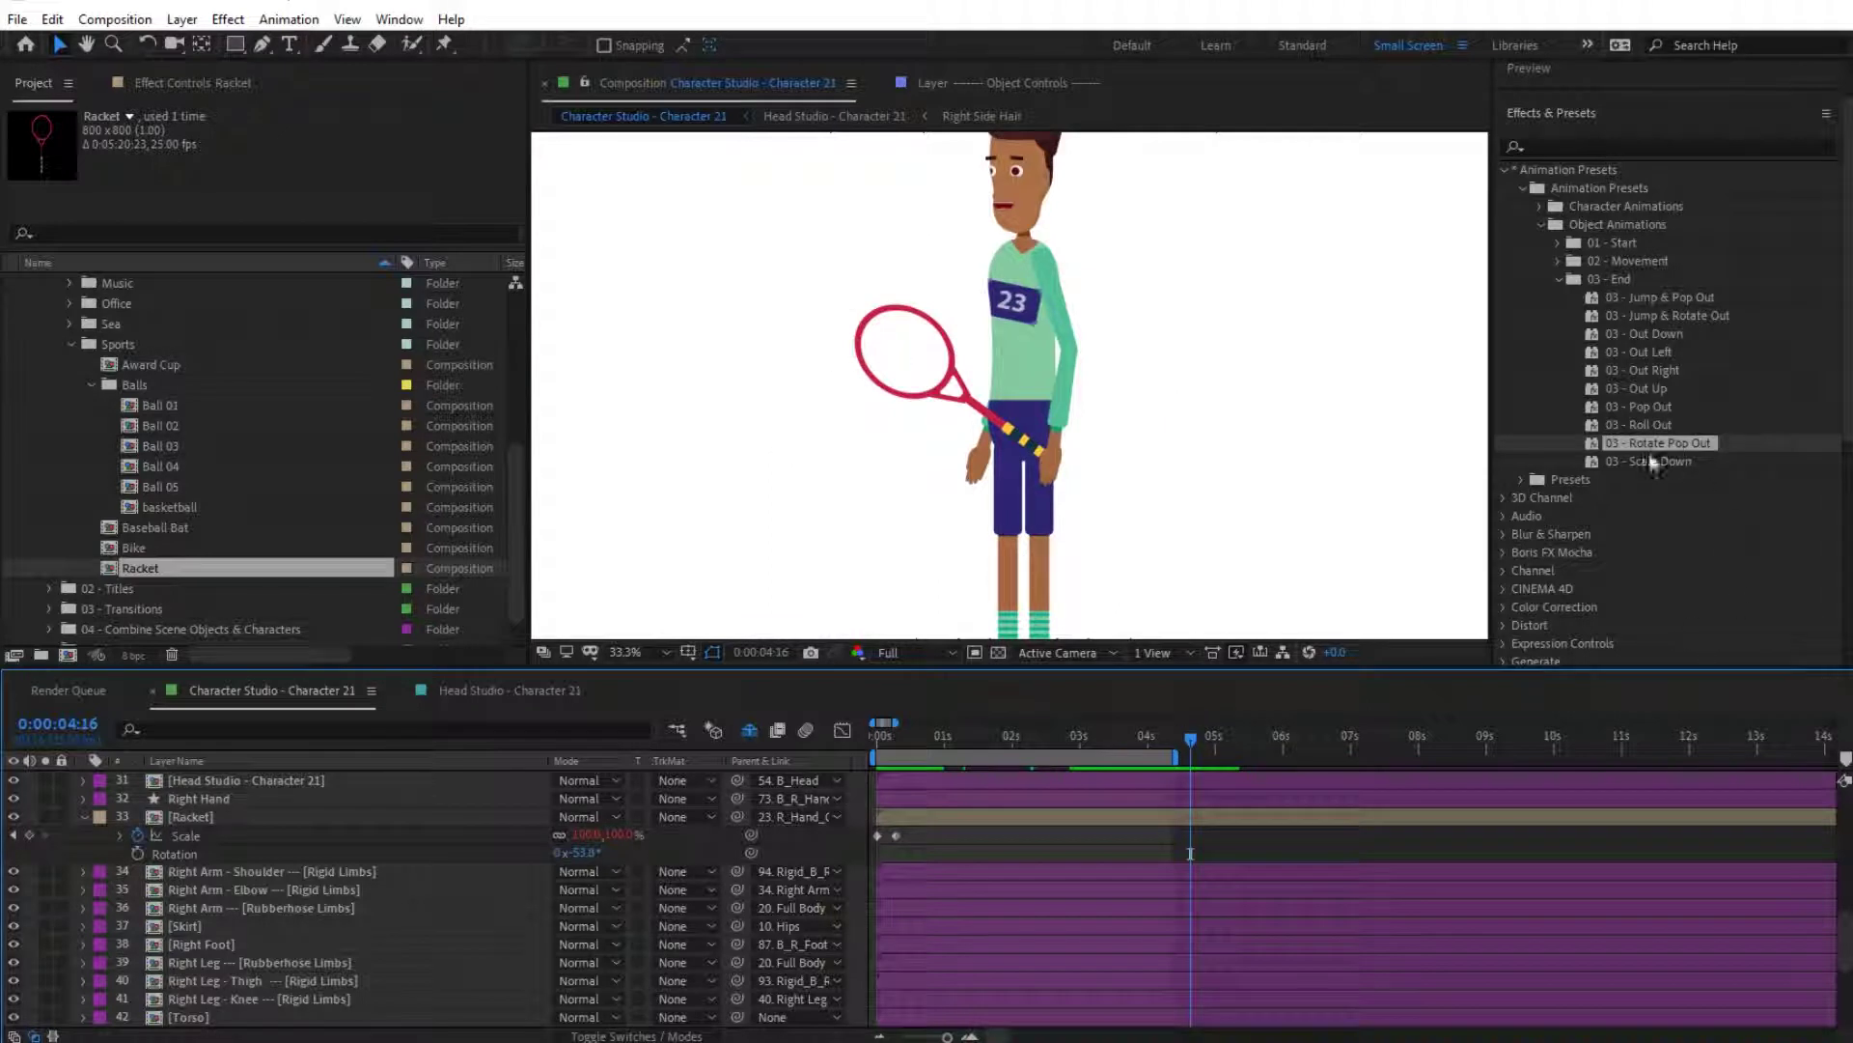
pyautogui.click(1154, 819)
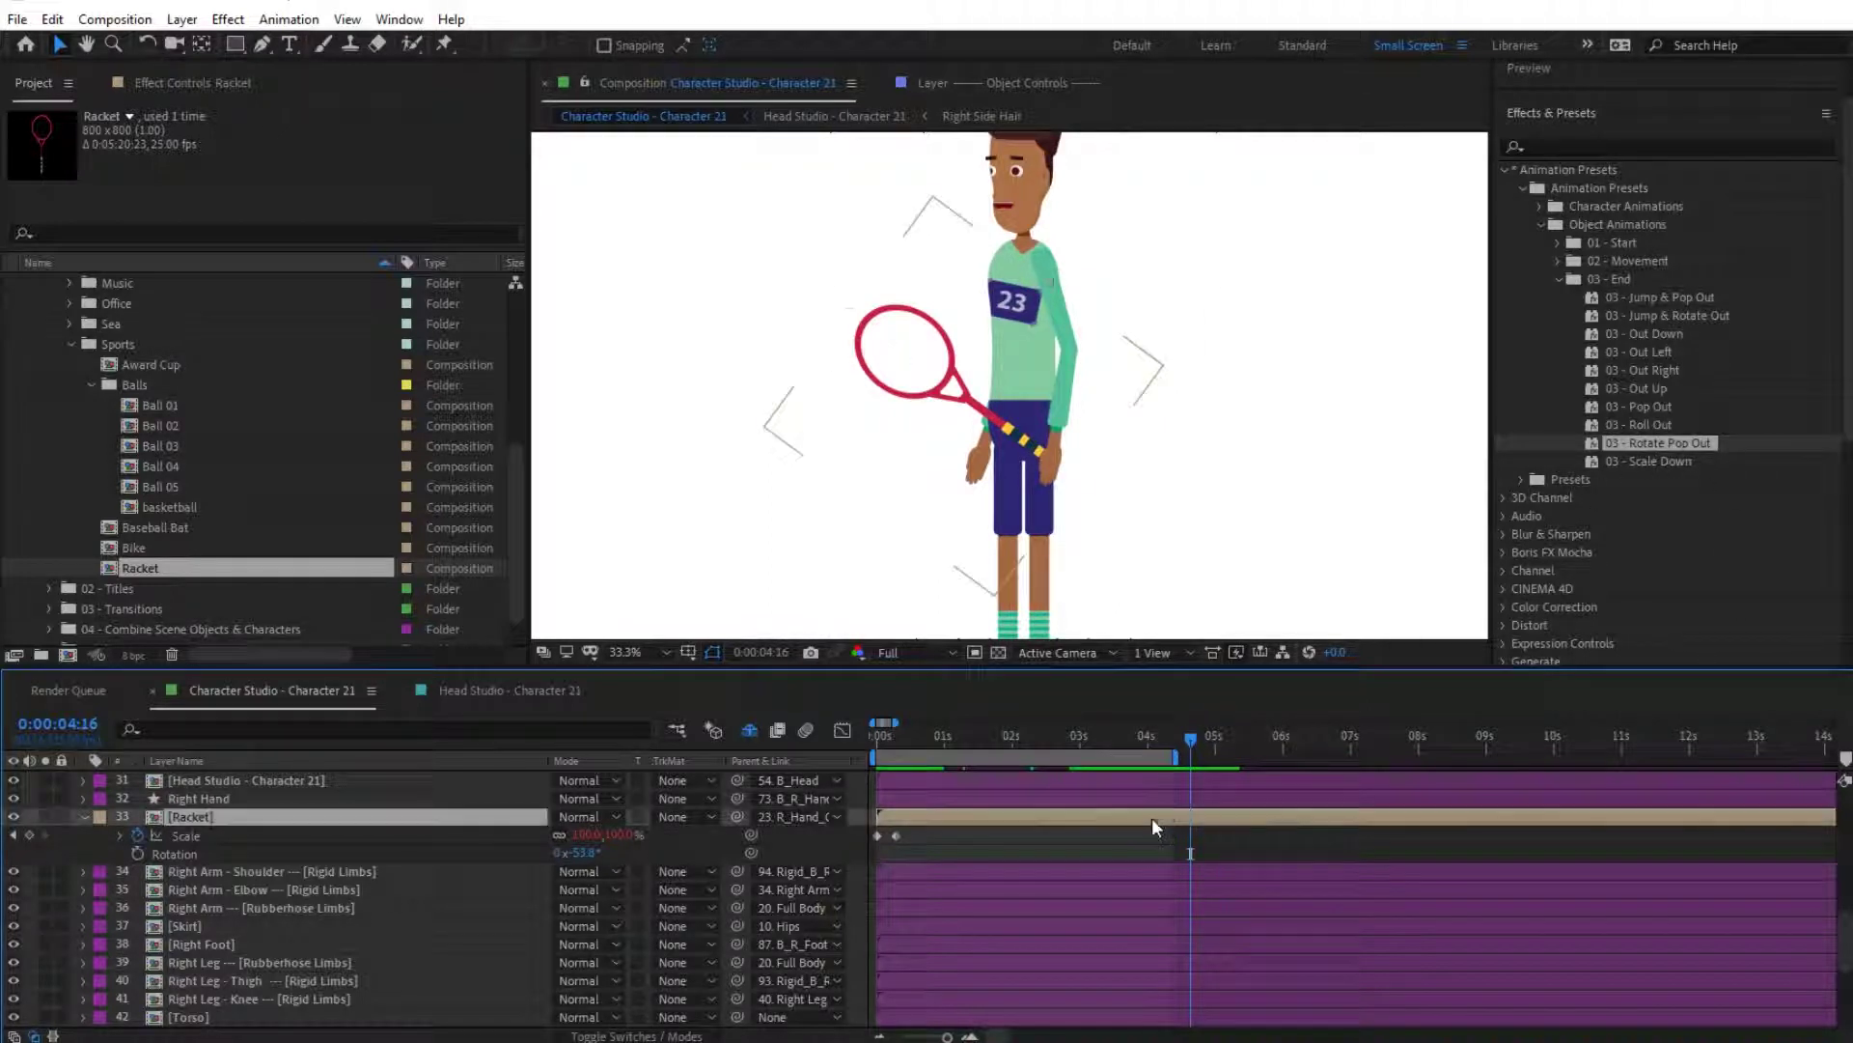
pyautogui.doubleClick(1660, 443)
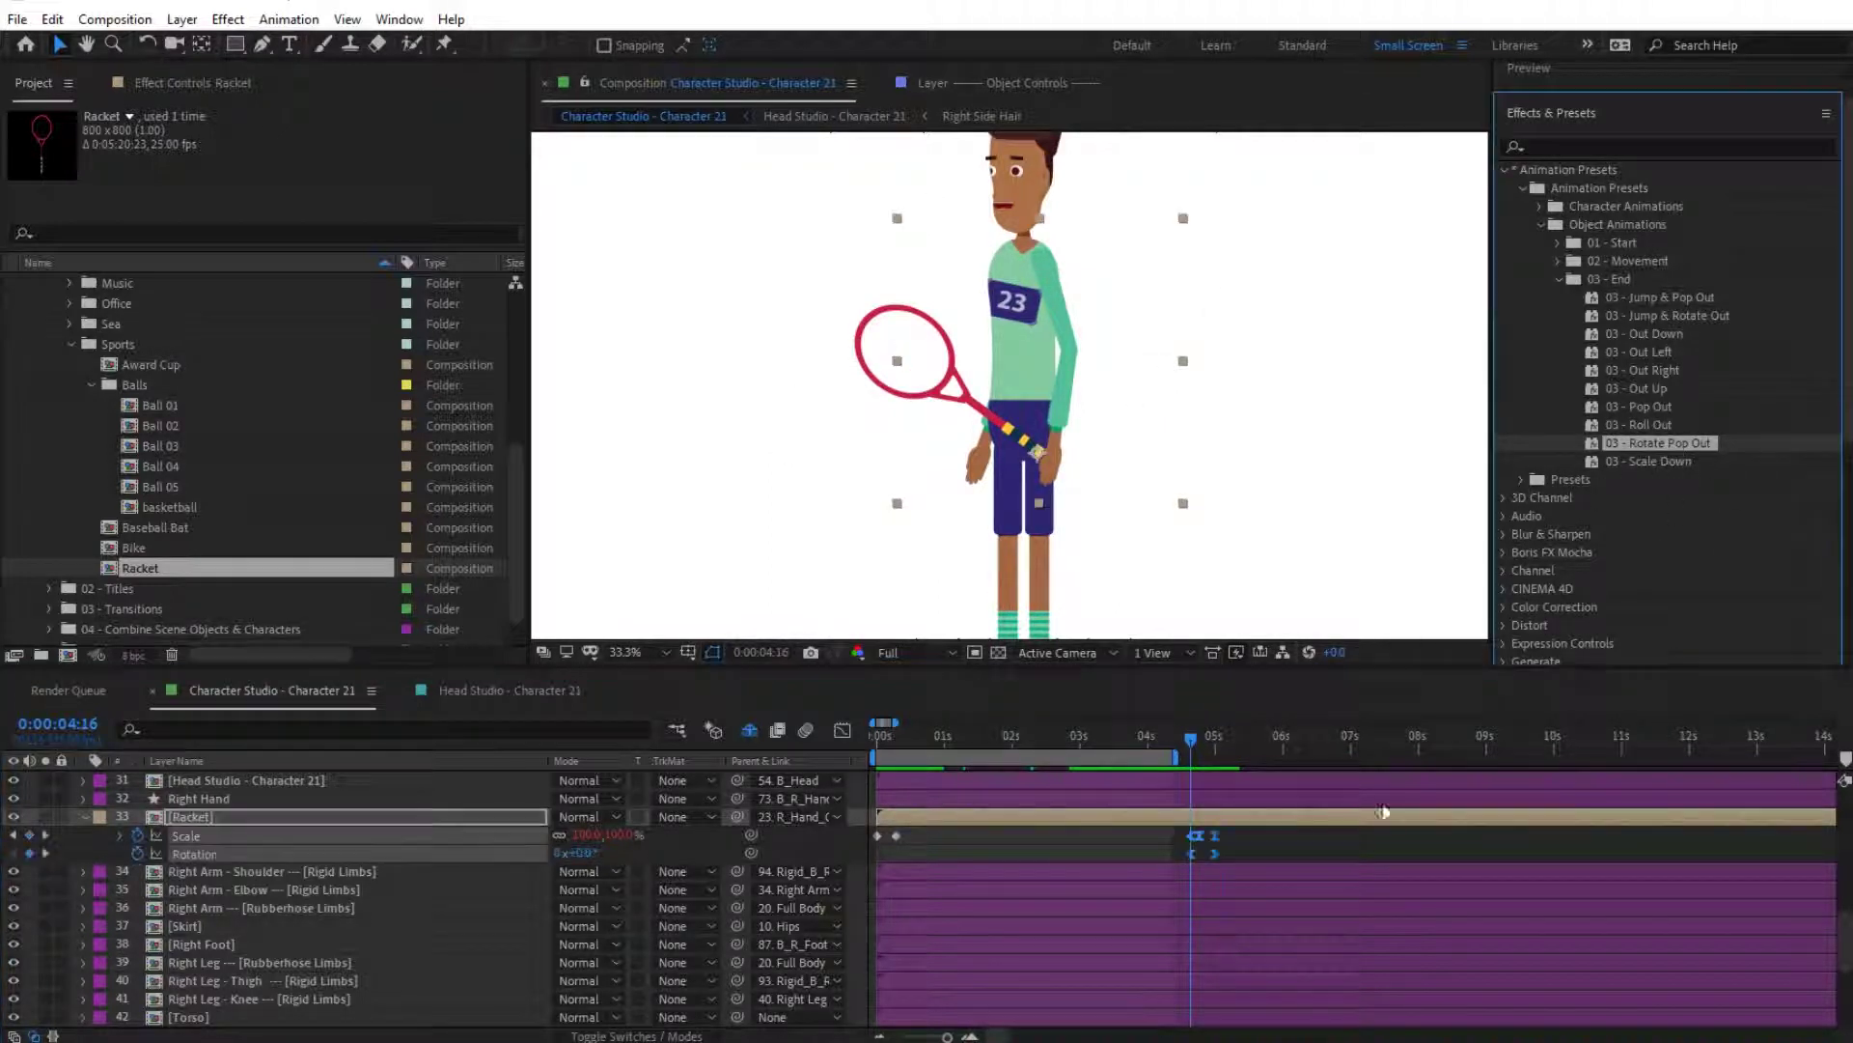
pyautogui.click(1162, 862)
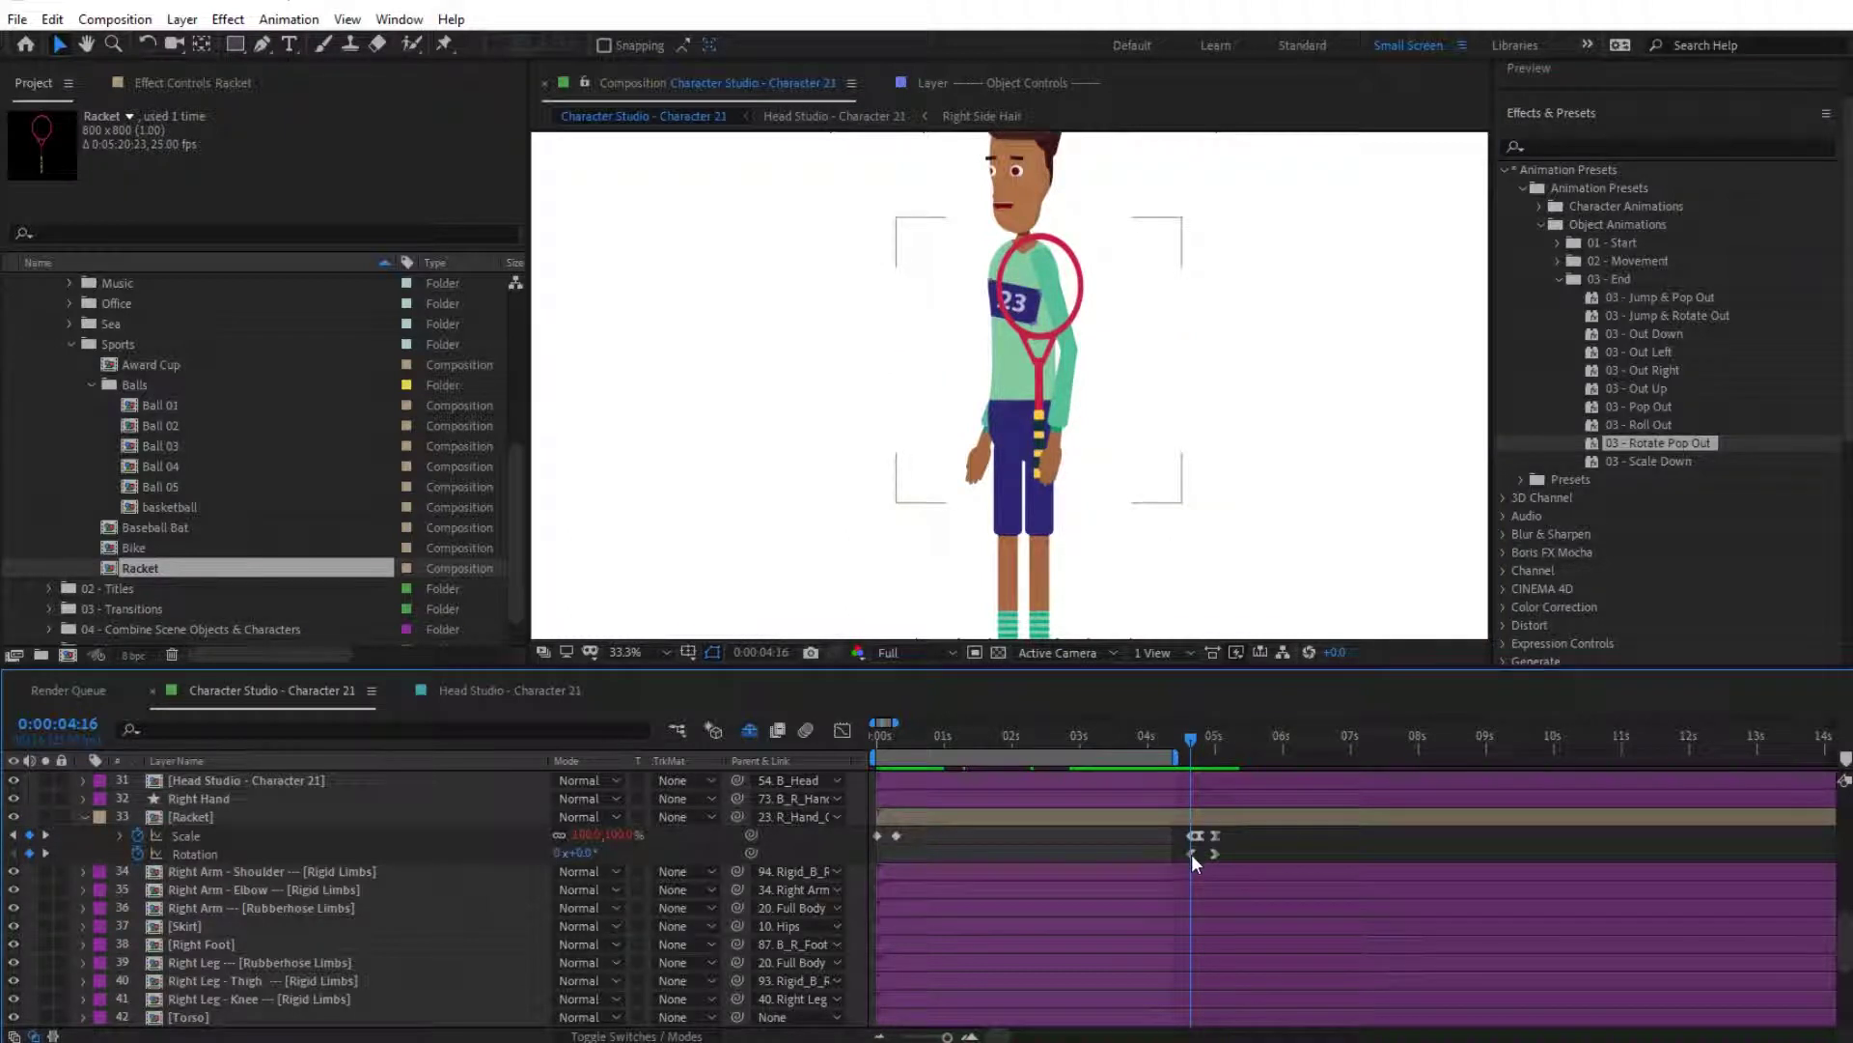
# Step: Set the racket's starting Rotation keyframe to -53° and extend the preview range past the pop-out
pyautogui.click(1191, 854)
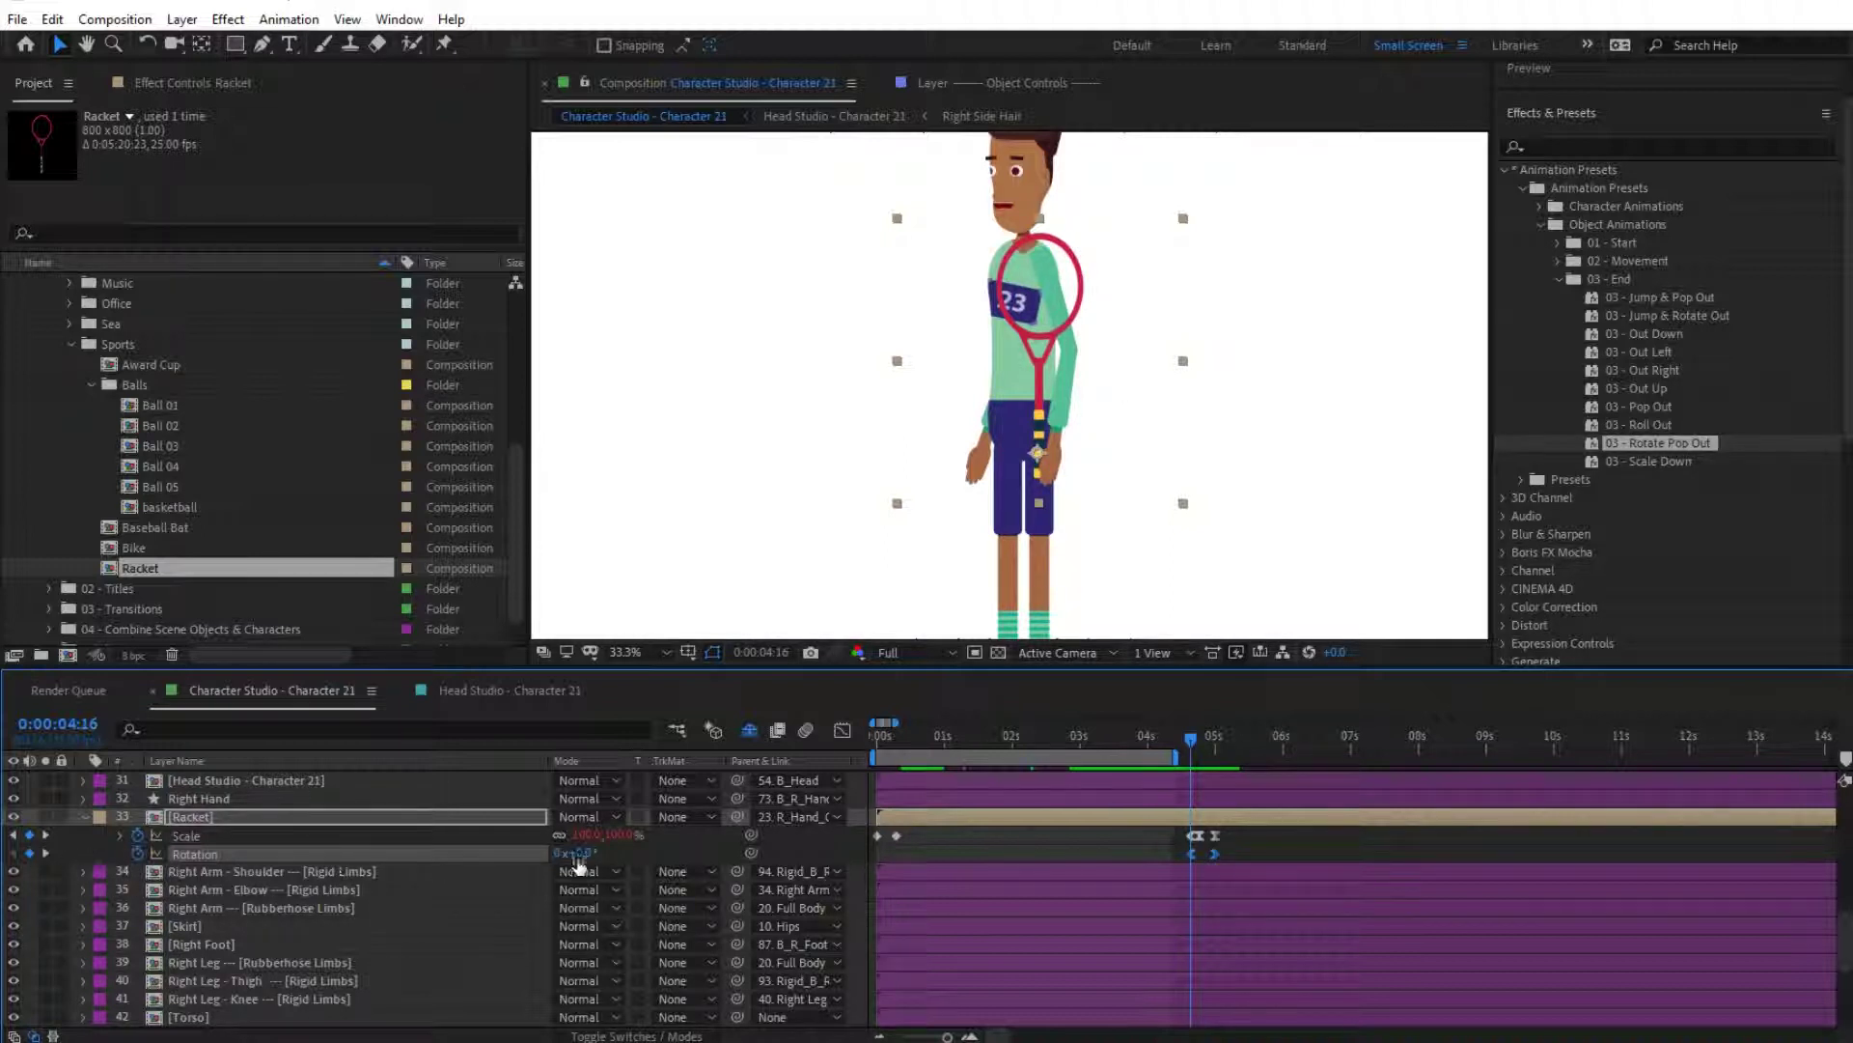
pyautogui.click(1193, 856)
pyautogui.click(1193, 854)
pyautogui.click(585, 851)
pyautogui.write('-53')
pyautogui.press('Return')
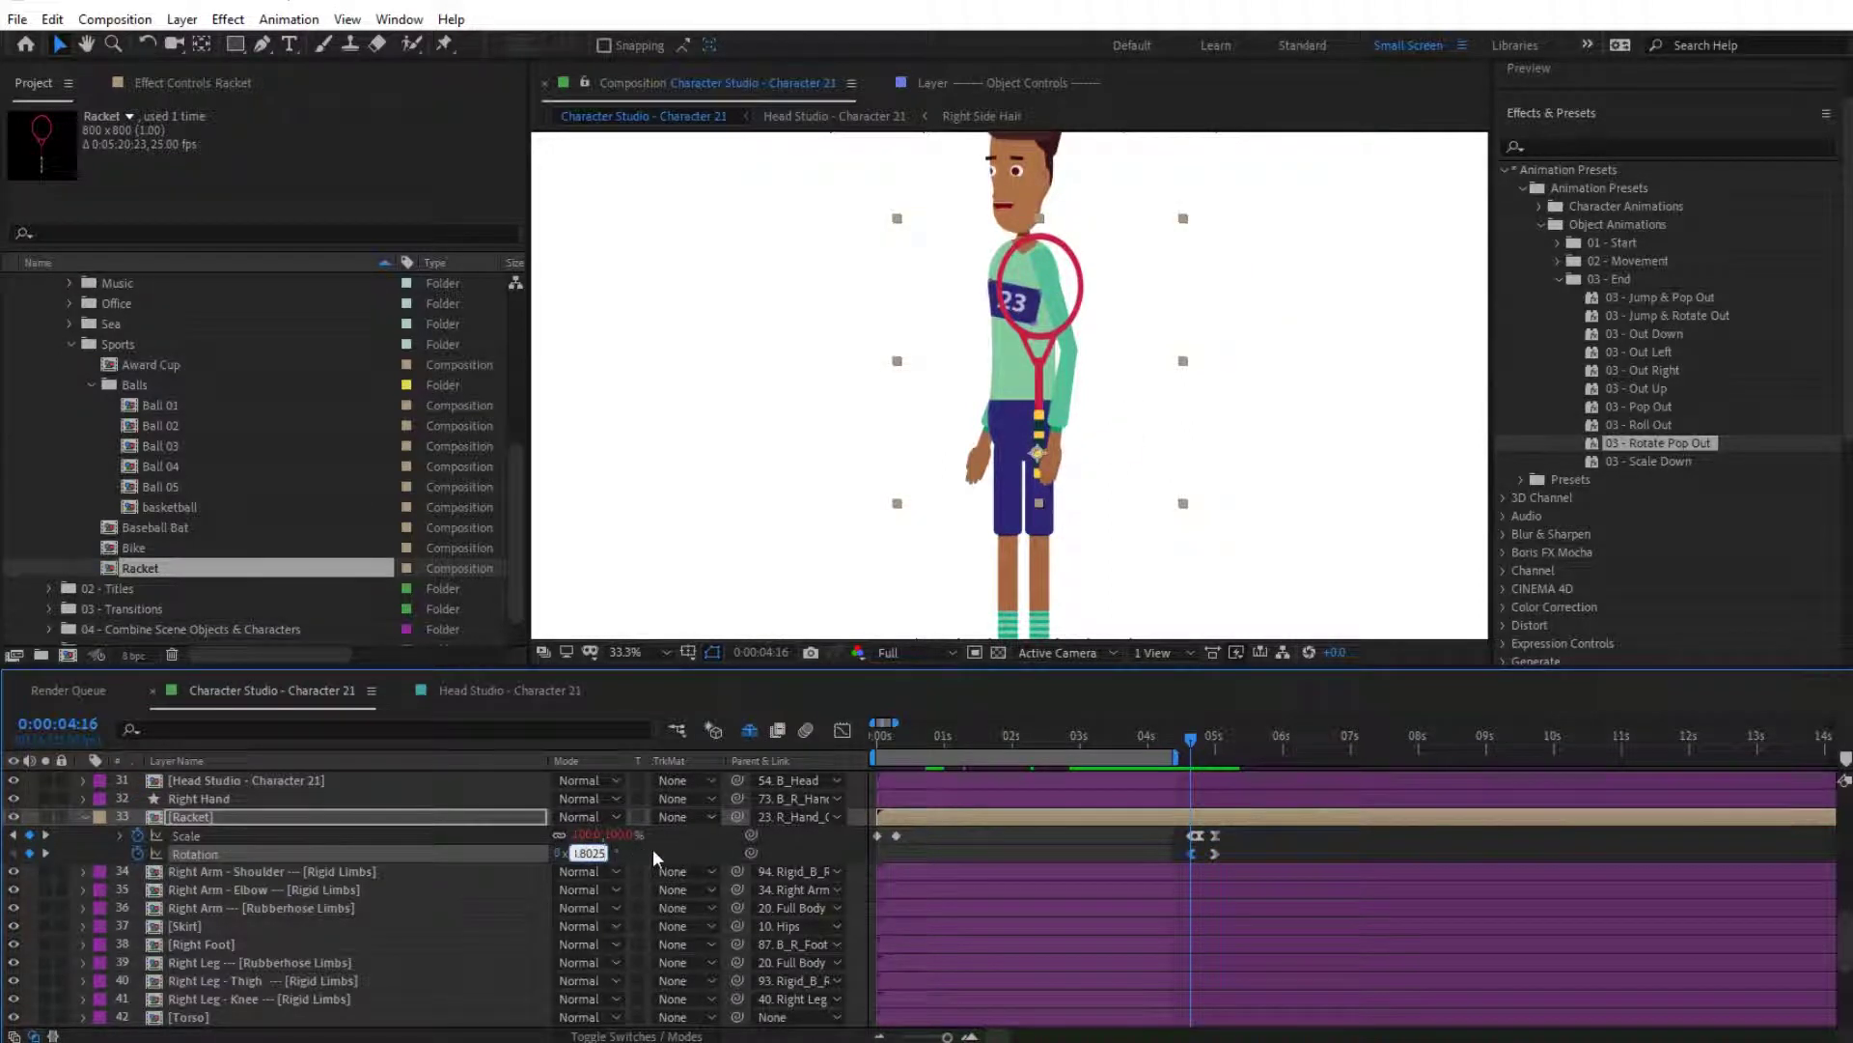
pyautogui.click(652, 849)
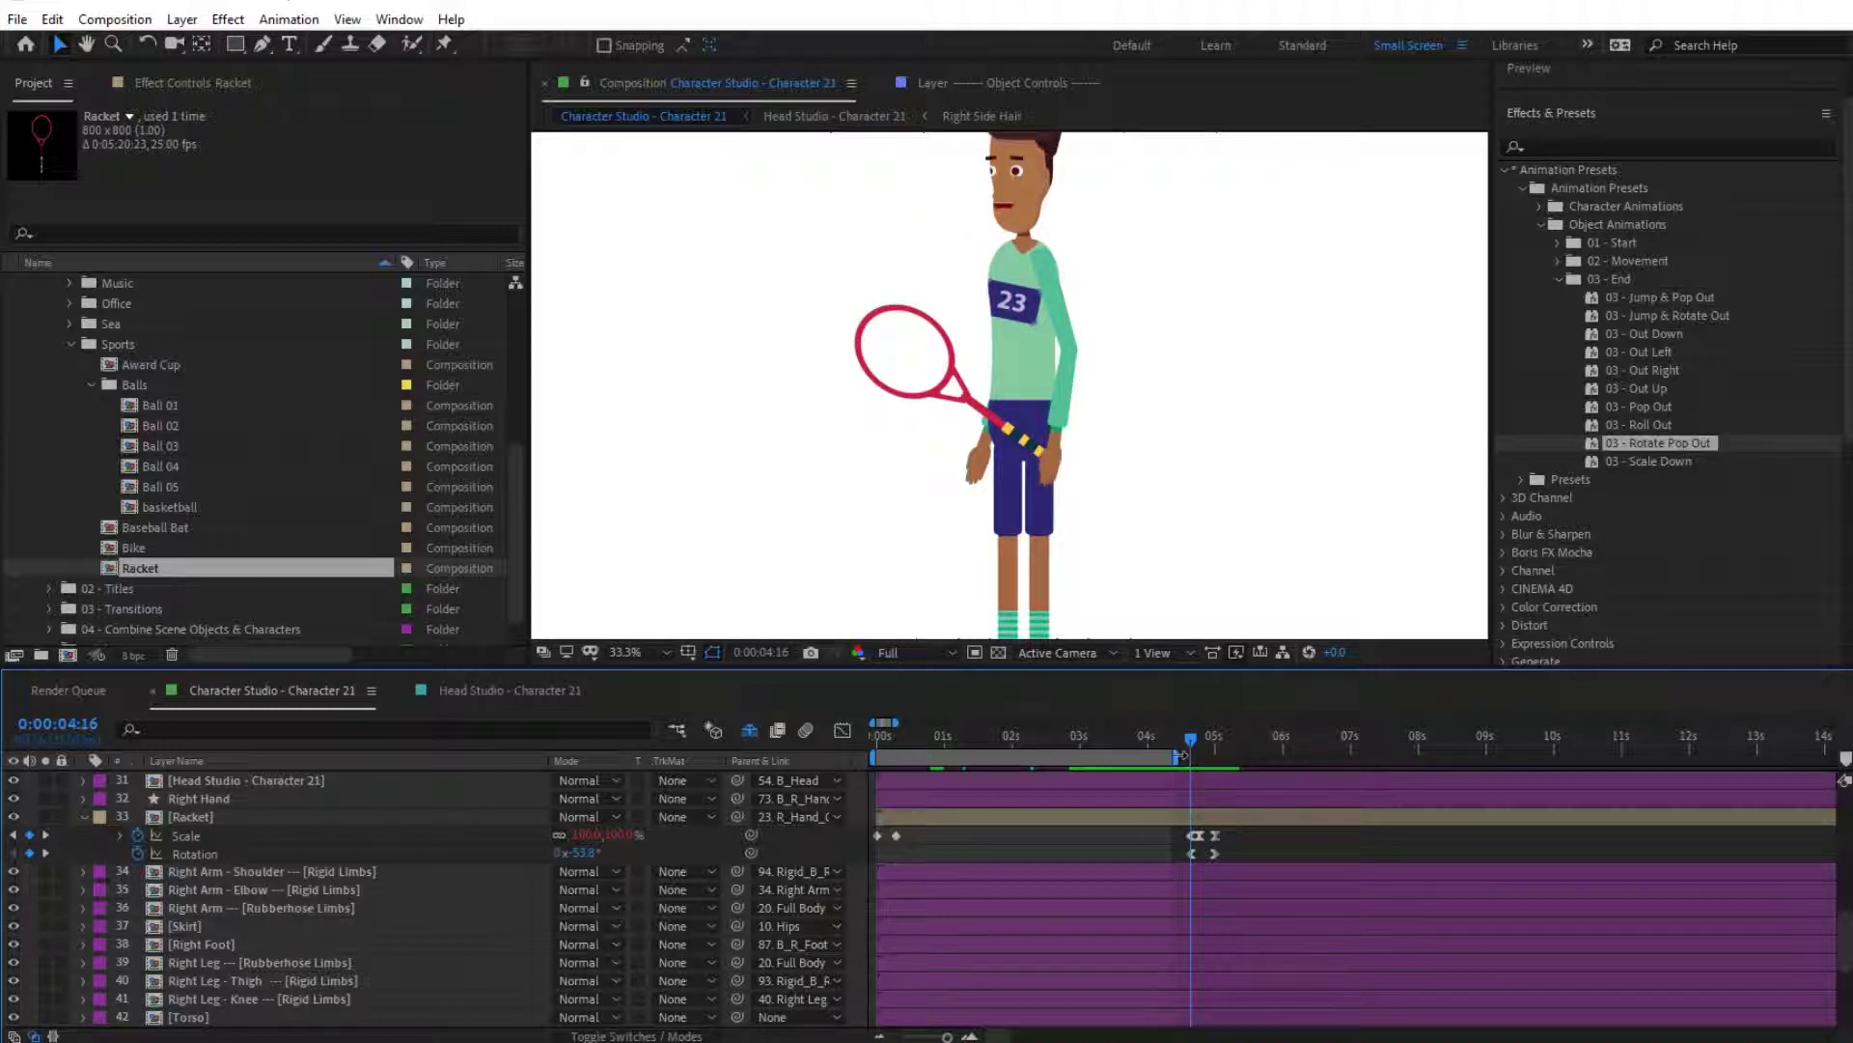
pyautogui.moveTo(1180, 752); pyautogui.dragTo(1232, 760)
pyautogui.scroll(-1, 1076, 342)
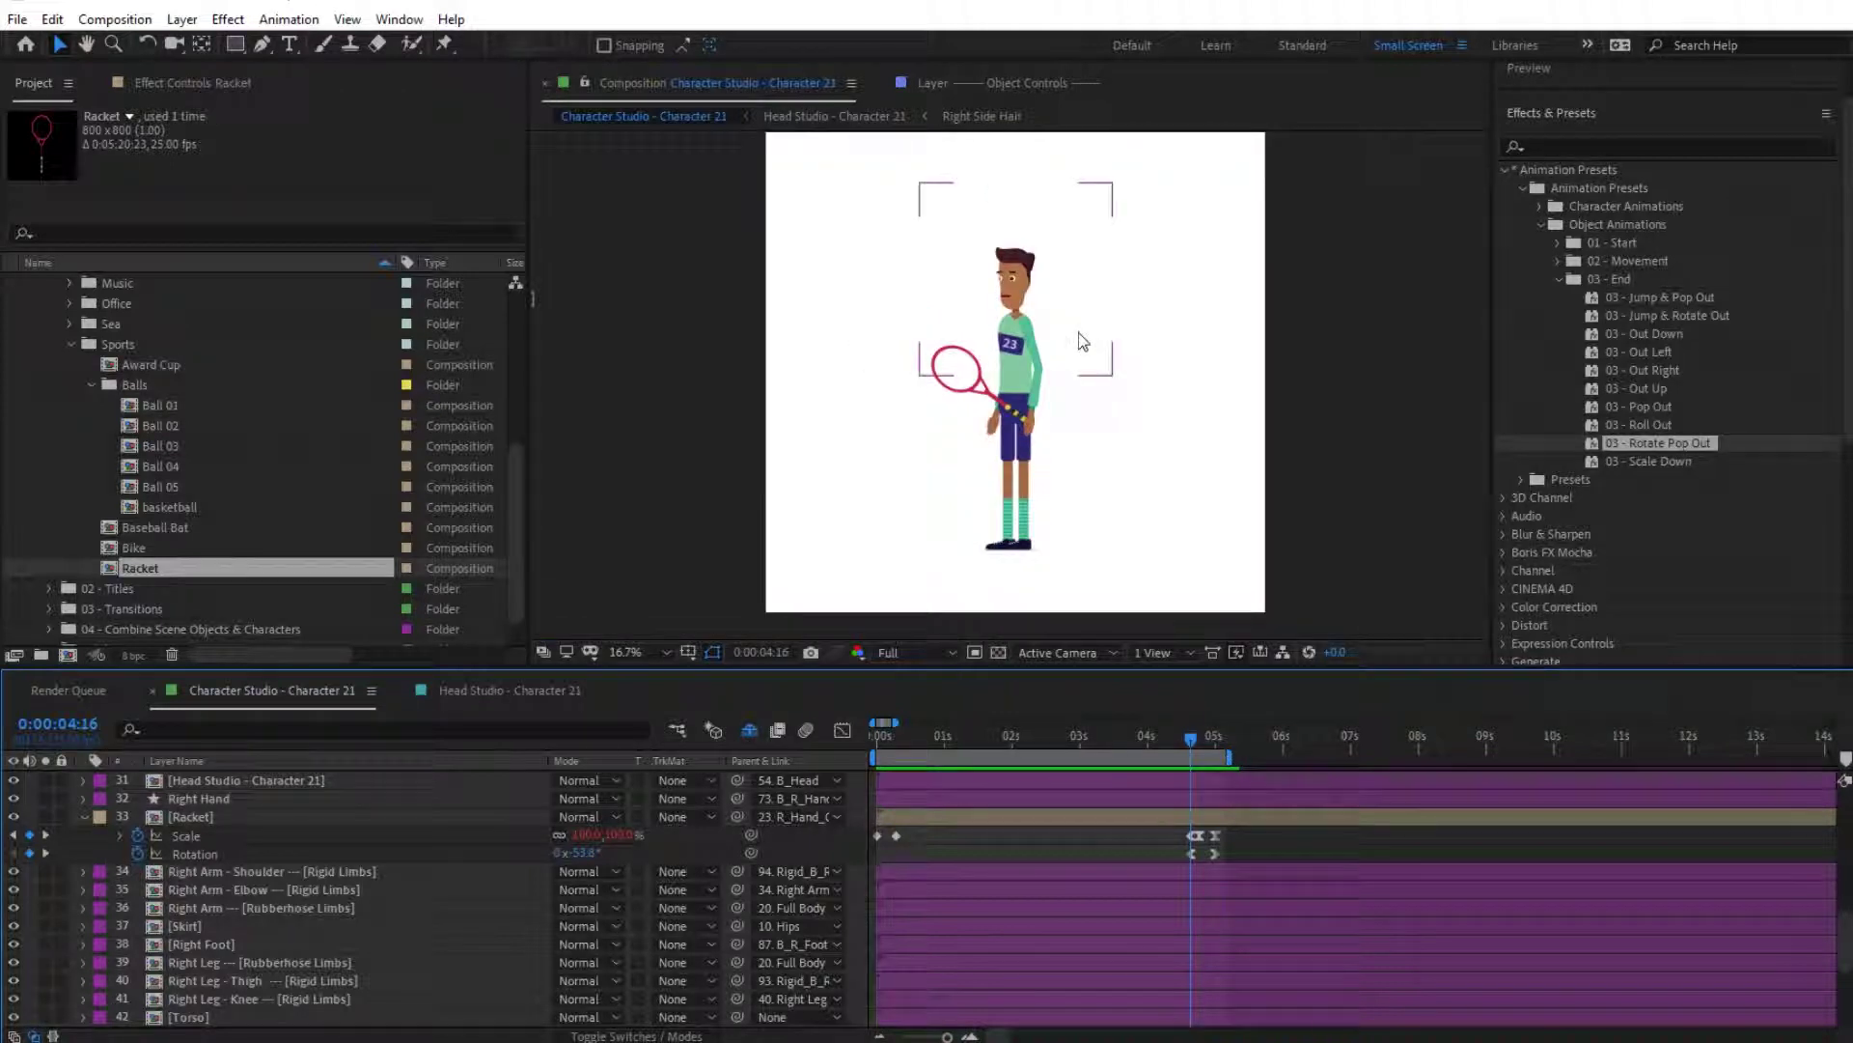
pyautogui.press('space')
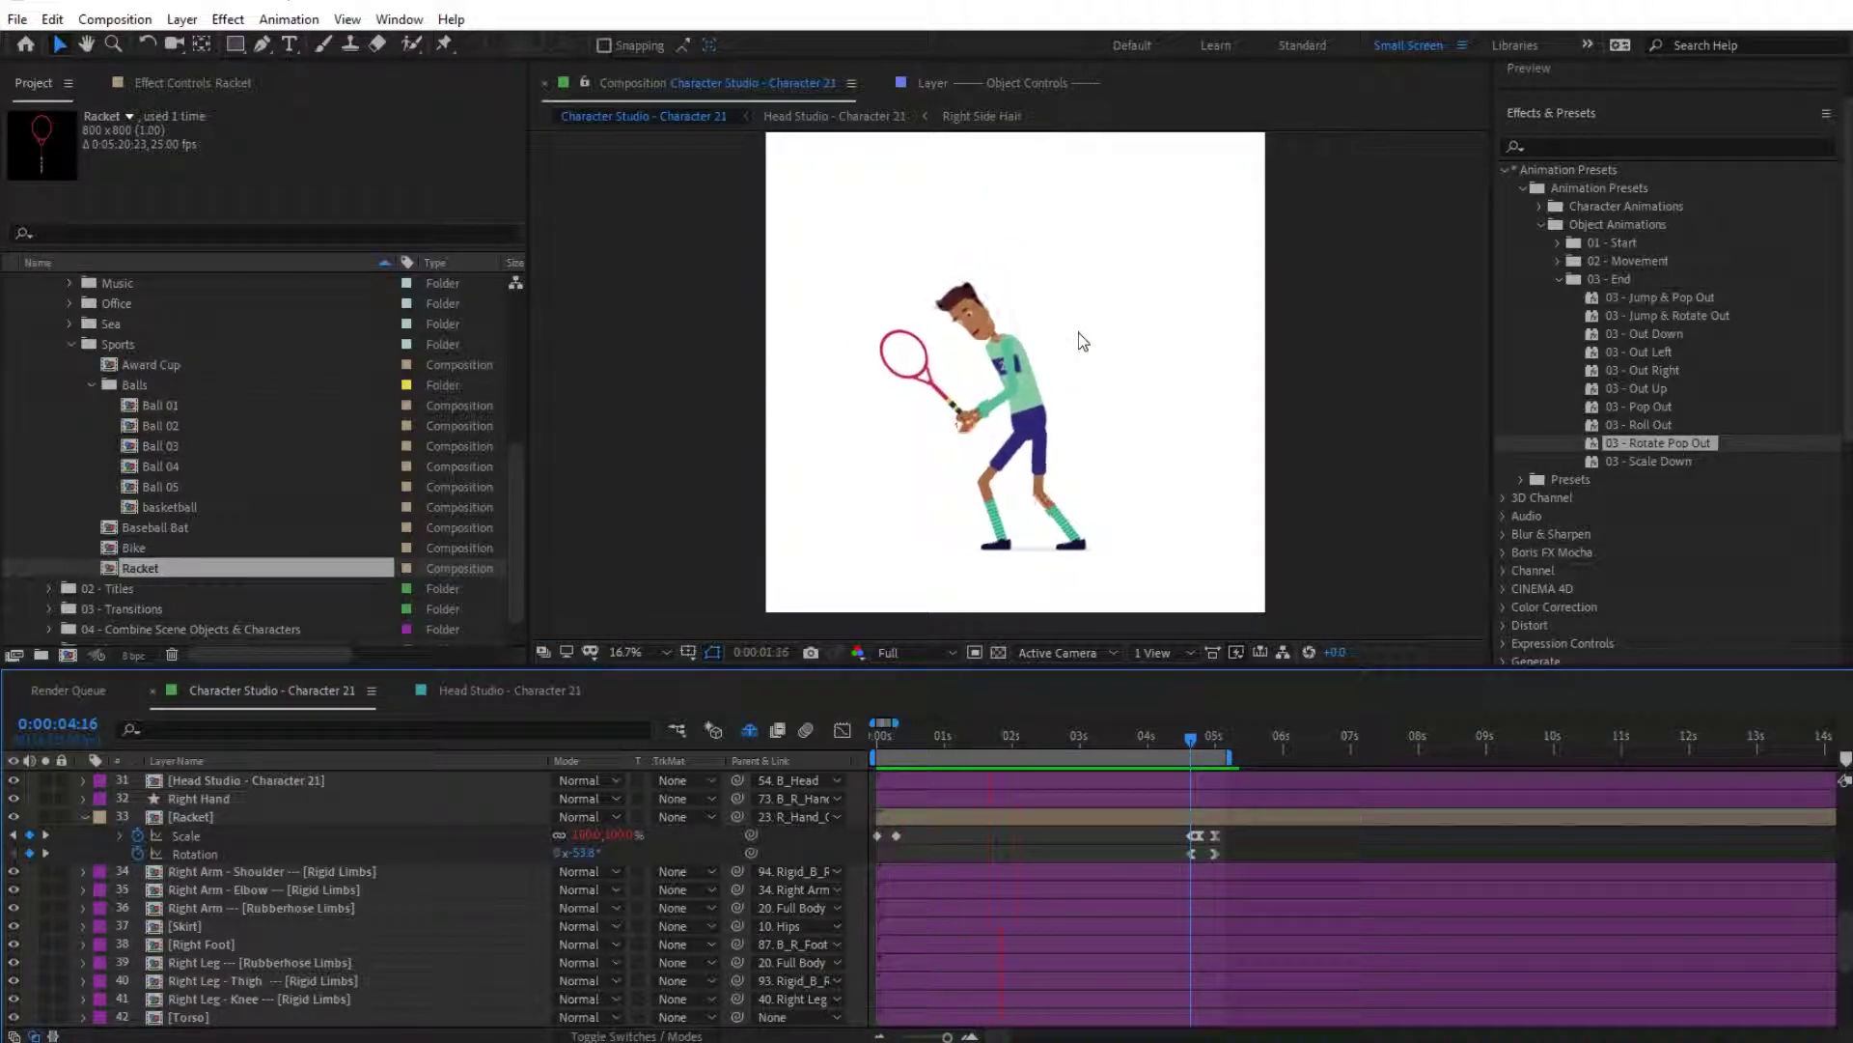